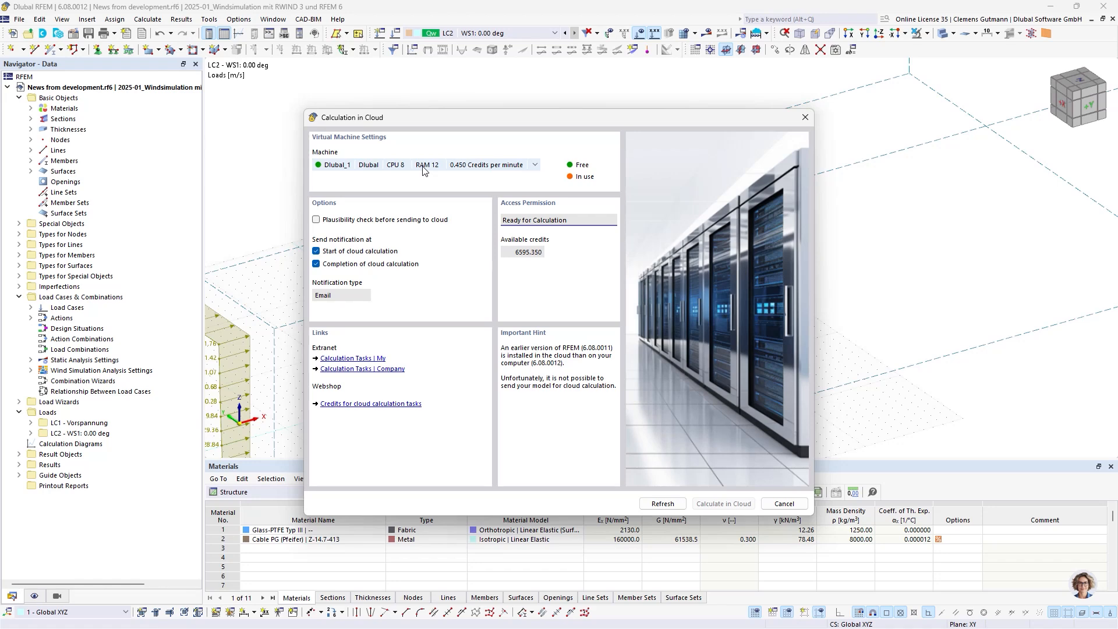
Step: Send the model for cloud calculation on the F32s_v2 Azure machine with 32 CPUs and 64 GB RAM
{"action": "left_click", "coordinate": [424, 166]}
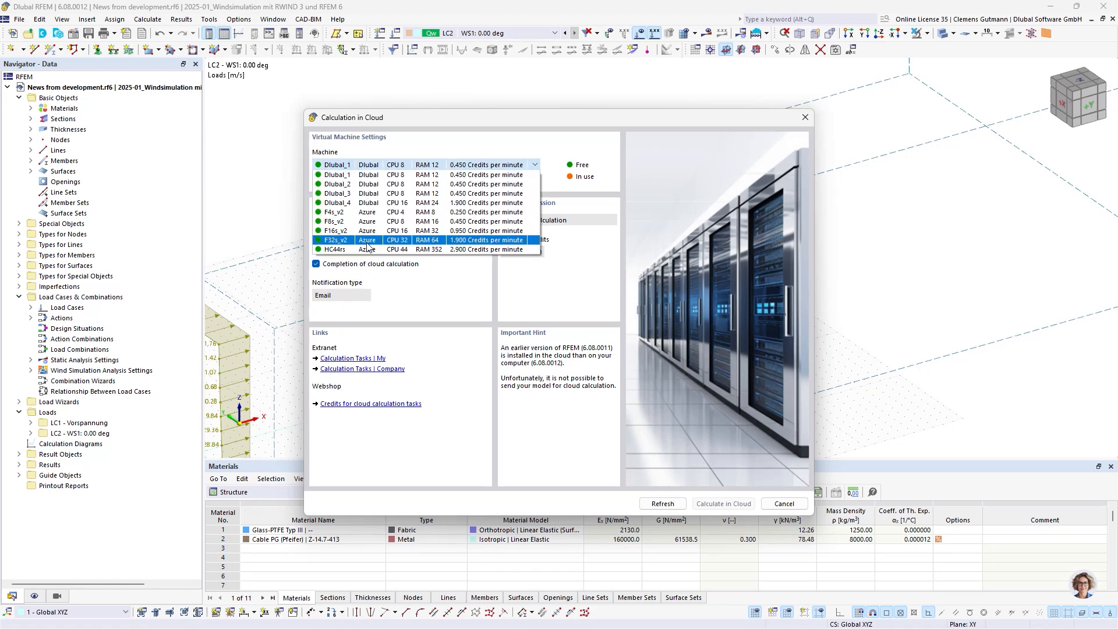
{"action": "left_click", "coordinate": [367, 240]}
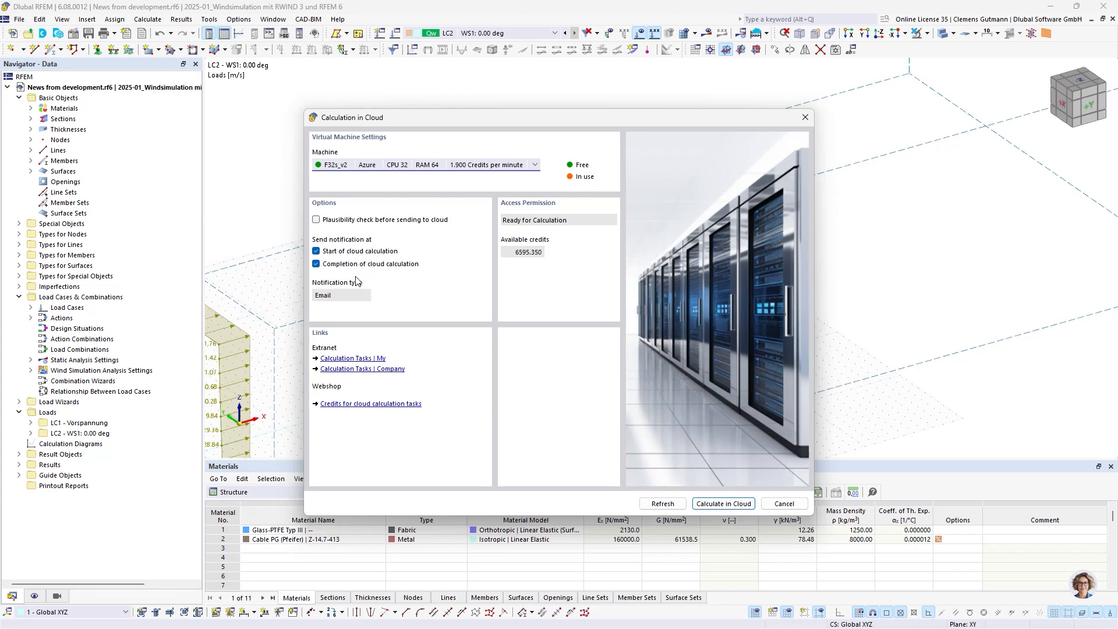
{"action": "left_click", "coordinate": [740, 510]}
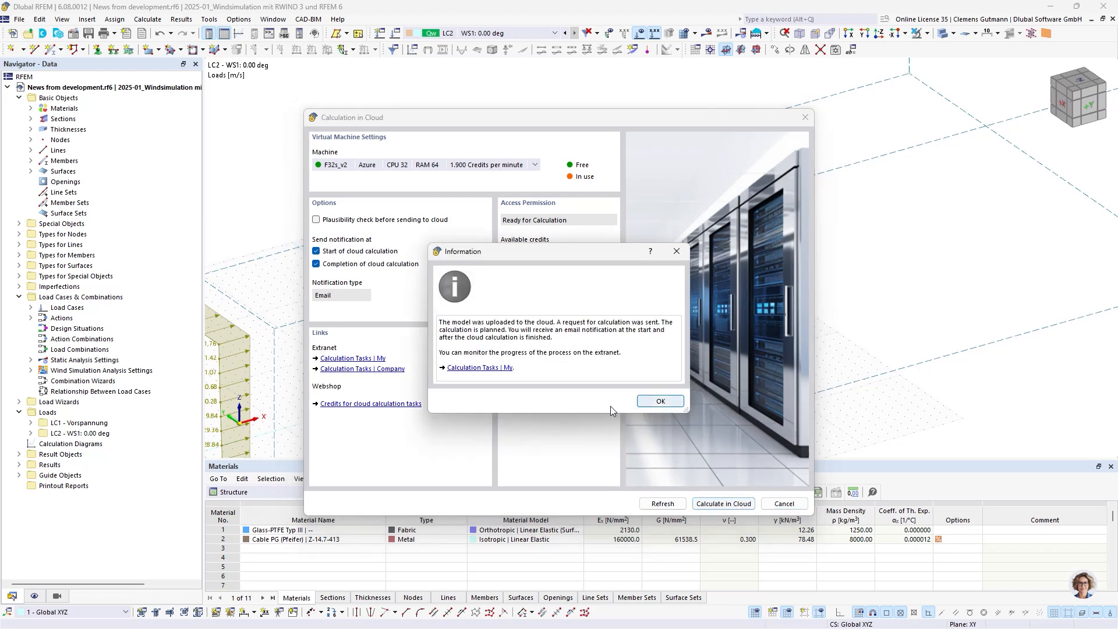
{"action": "left_click", "coordinate": [657, 403]}
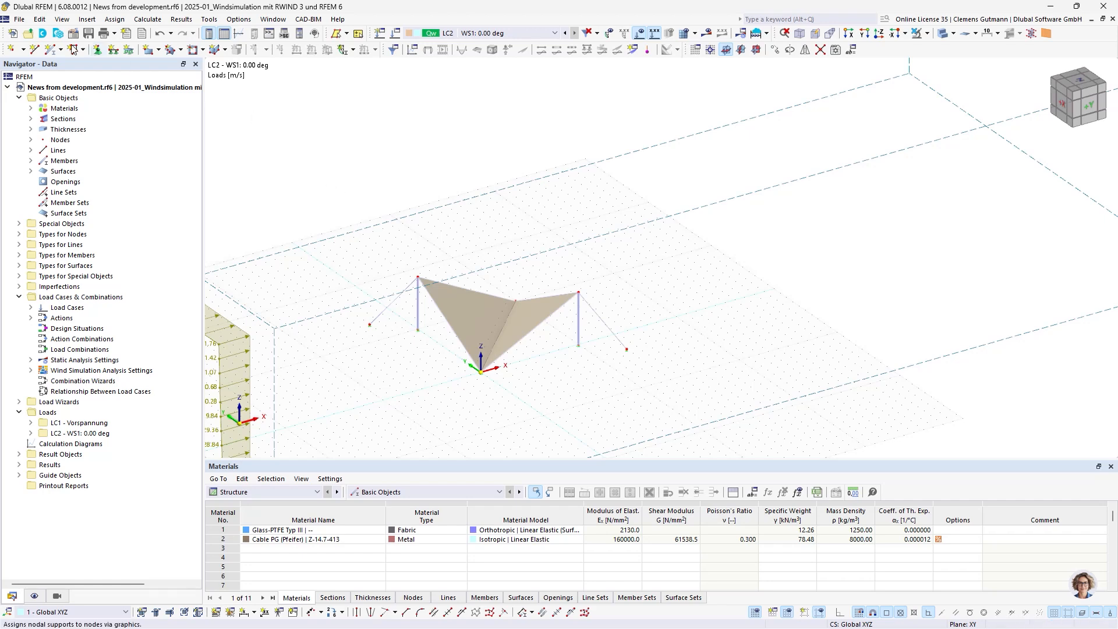
Step: Open the personal cloud calculations list in the Dlubal Center extranet and examine the details of the queued News from development.rf6 job
{"action": "left_click", "coordinate": [42, 34]}
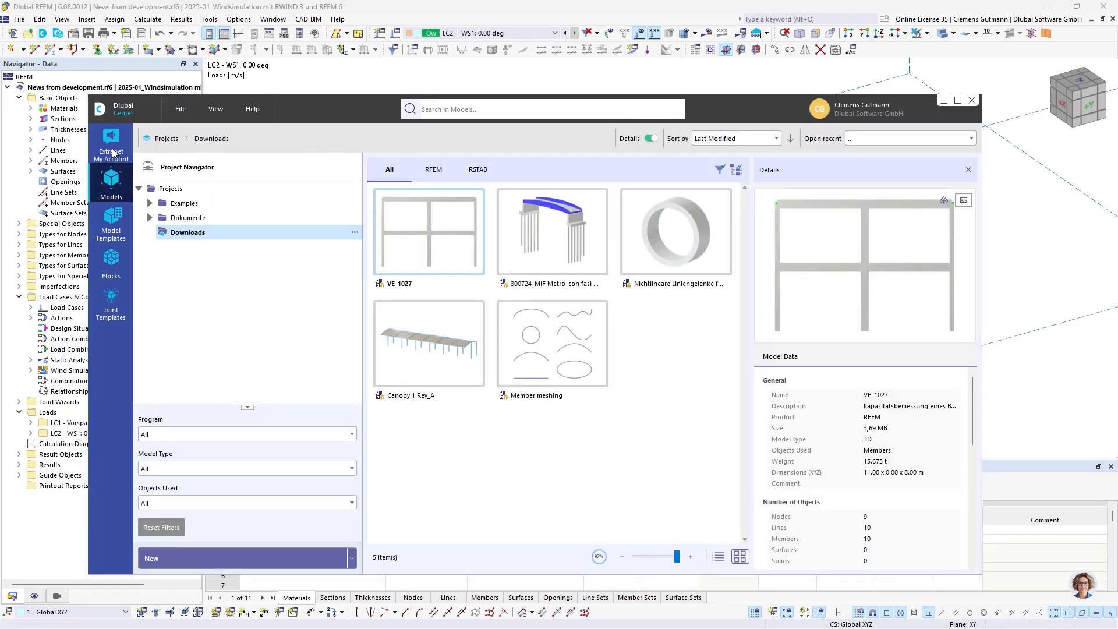
{"action": "left_click", "coordinate": [113, 153]}
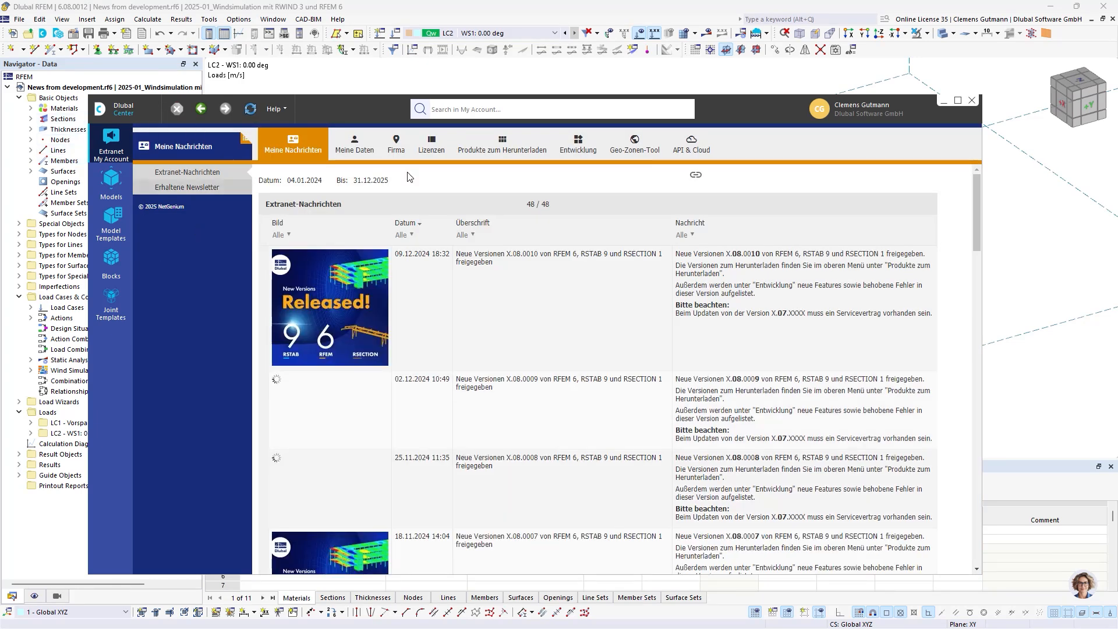
{"action": "left_click", "coordinate": [680, 156]}
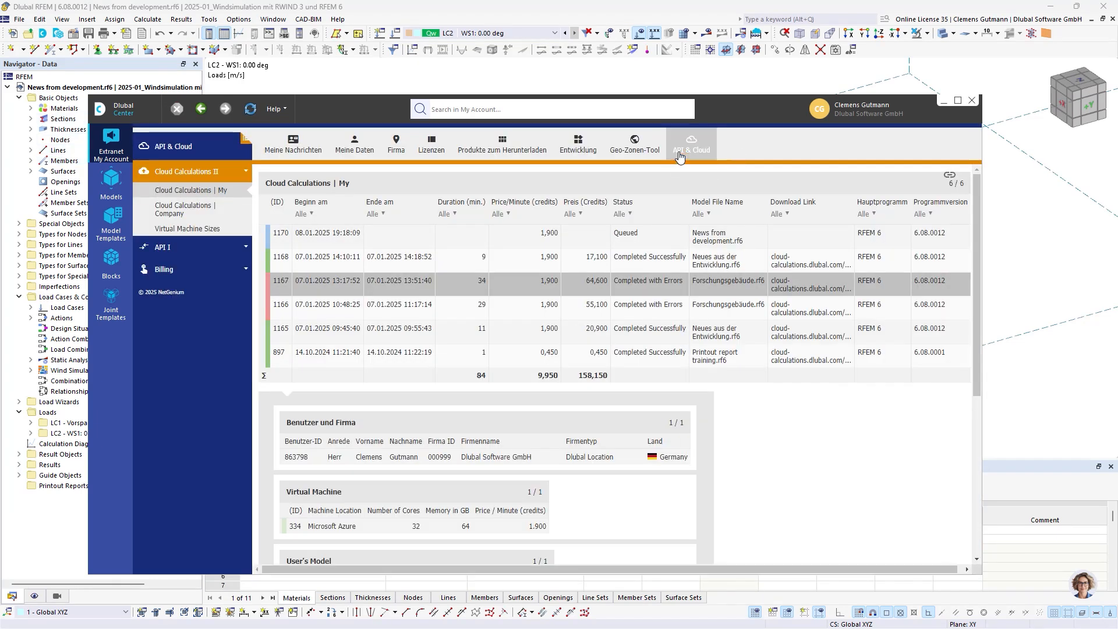
{"action": "left_click", "coordinate": [381, 242]}
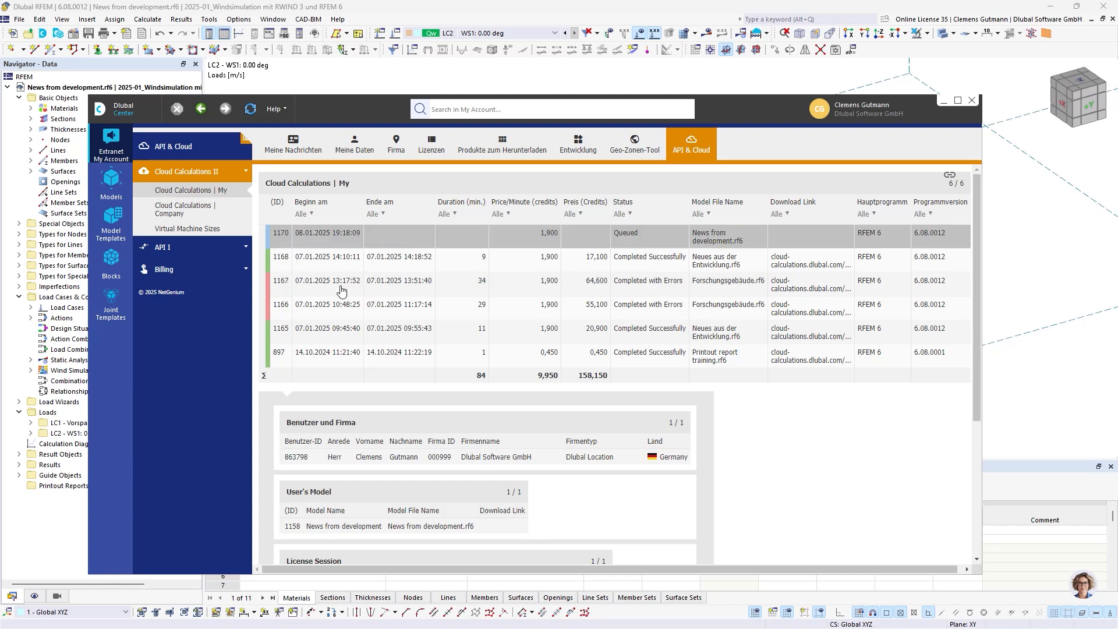
{"action": "scroll", "coordinate": [367, 325], "scroll_direction": "down", "scroll_amount": 3}
{"action": "scroll", "coordinate": [484, 338], "scroll_direction": "down", "scroll_amount": 2}
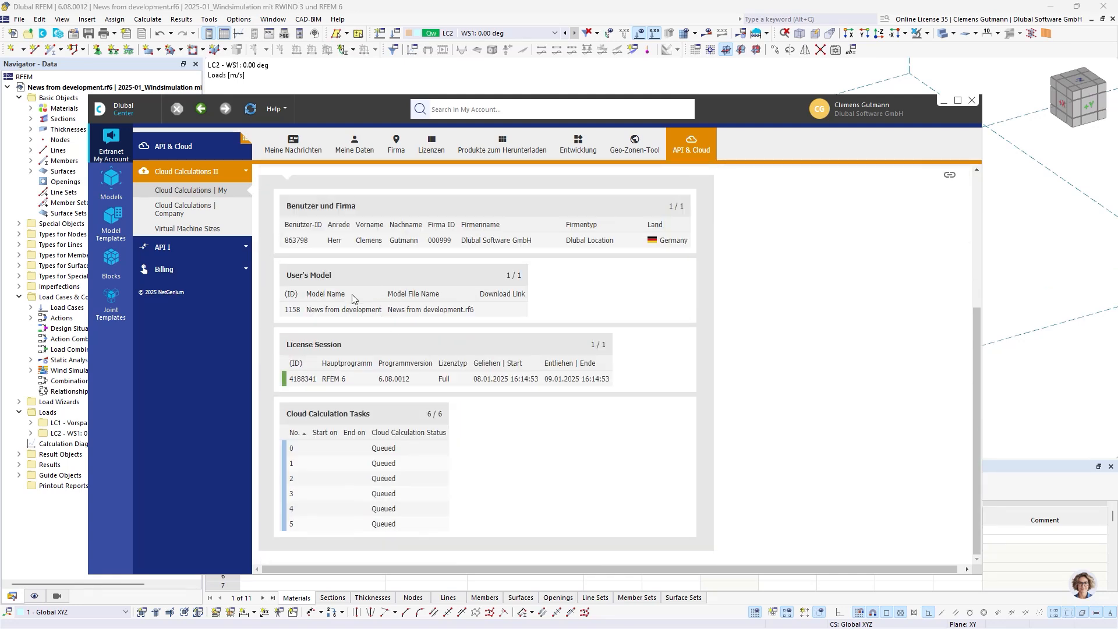
{"action": "scroll", "coordinate": [442, 401], "scroll_direction": "up", "scroll_amount": 5}
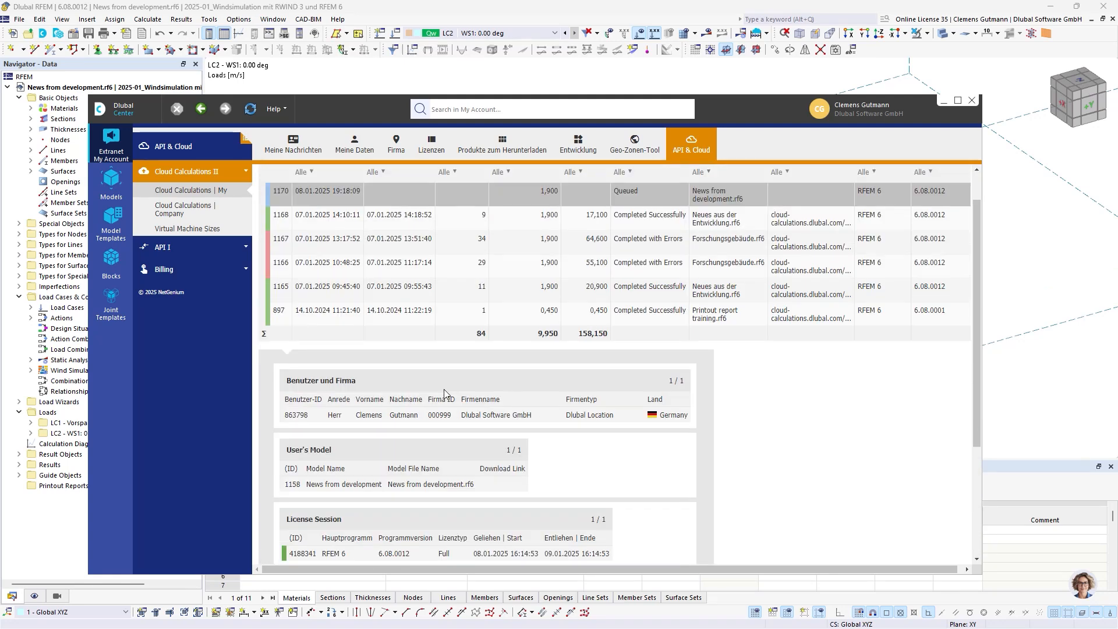
Step: Examine the virtual machine and task details of cloud calculation 1168 for Neues aus der Entwicklung.rf6, and close the Dlubal Center
{"action": "left_click", "coordinate": [447, 219]}
{"action": "scroll", "coordinate": [417, 373], "scroll_direction": "down", "scroll_amount": 5}
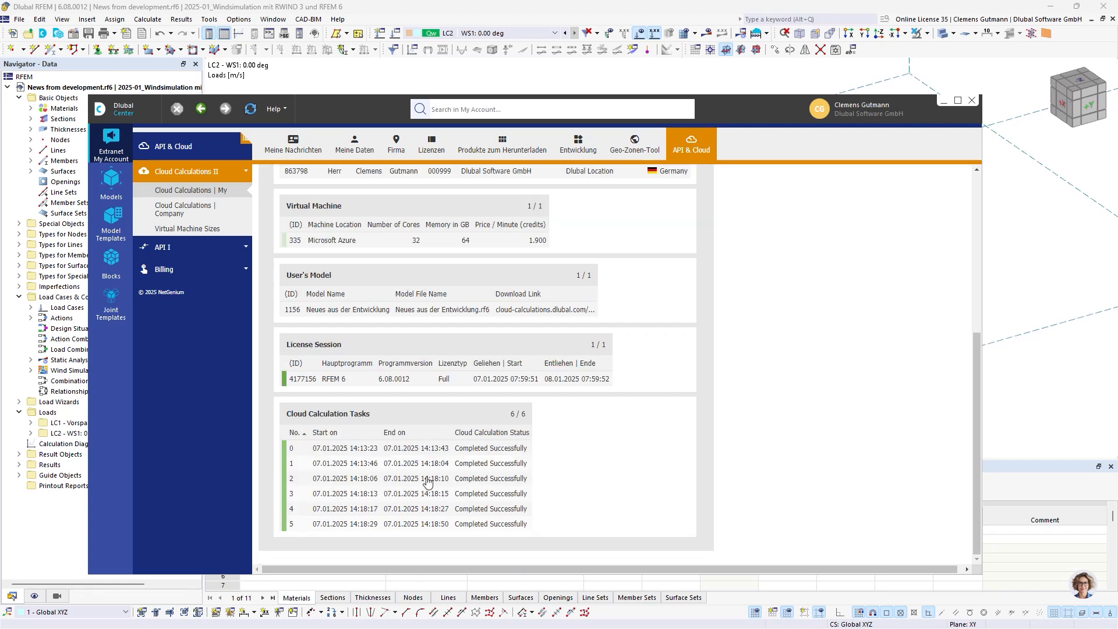
{"action": "scroll", "coordinate": [474, 387], "scroll_direction": "up", "scroll_amount": 1}
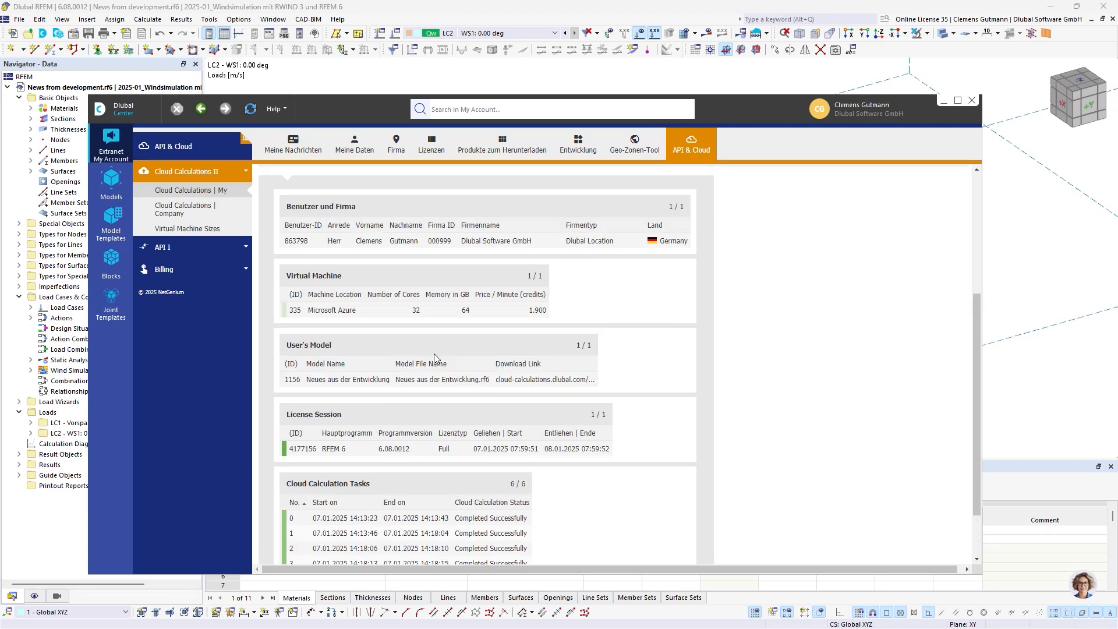
{"action": "scroll", "coordinate": [431, 357], "scroll_direction": "down", "scroll_amount": 1}
{"action": "scroll", "coordinate": [489, 507], "scroll_direction": "up", "scroll_amount": 5}
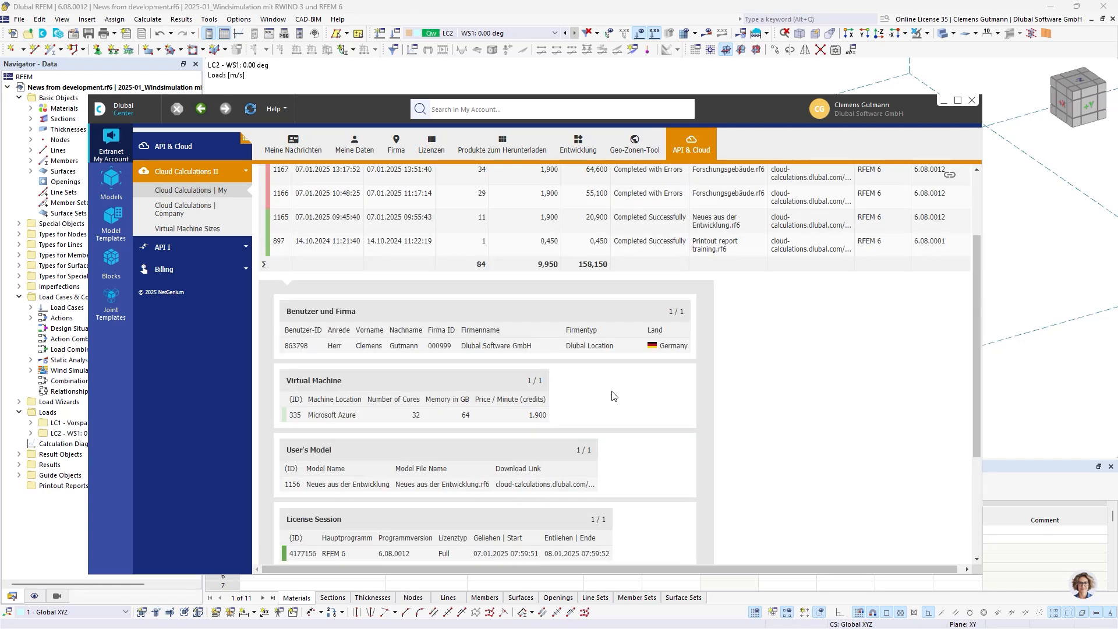
{"action": "scroll", "coordinate": [559, 346], "scroll_direction": "up", "scroll_amount": 1}
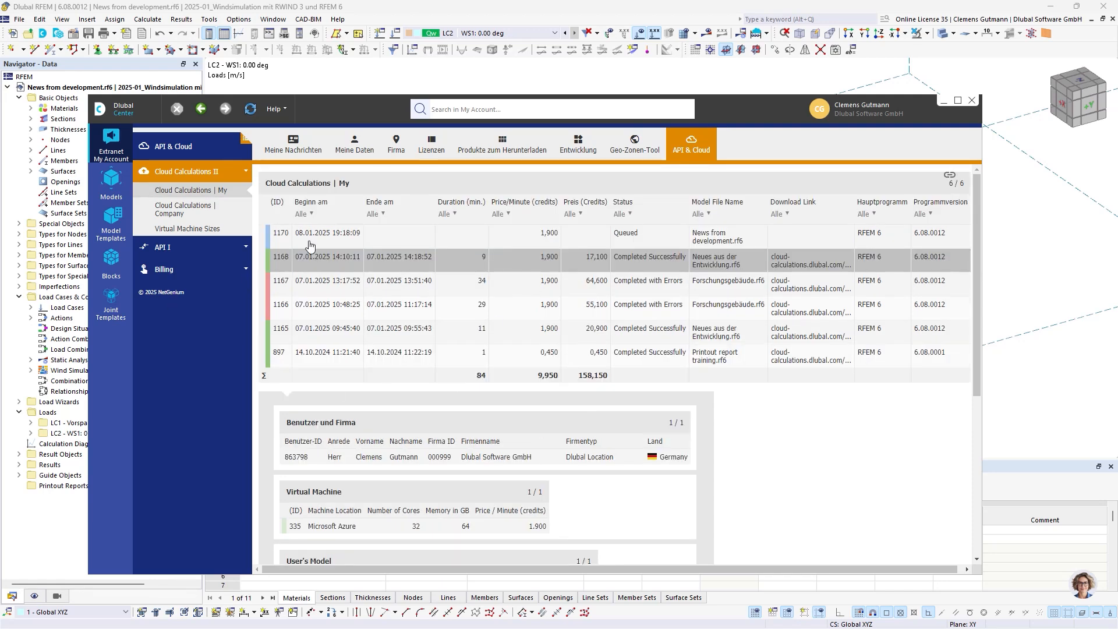
{"action": "scroll", "coordinate": [444, 430], "scroll_direction": "down", "scroll_amount": 3}
{"action": "scroll", "coordinate": [444, 424], "scroll_direction": "down", "scroll_amount": 2}
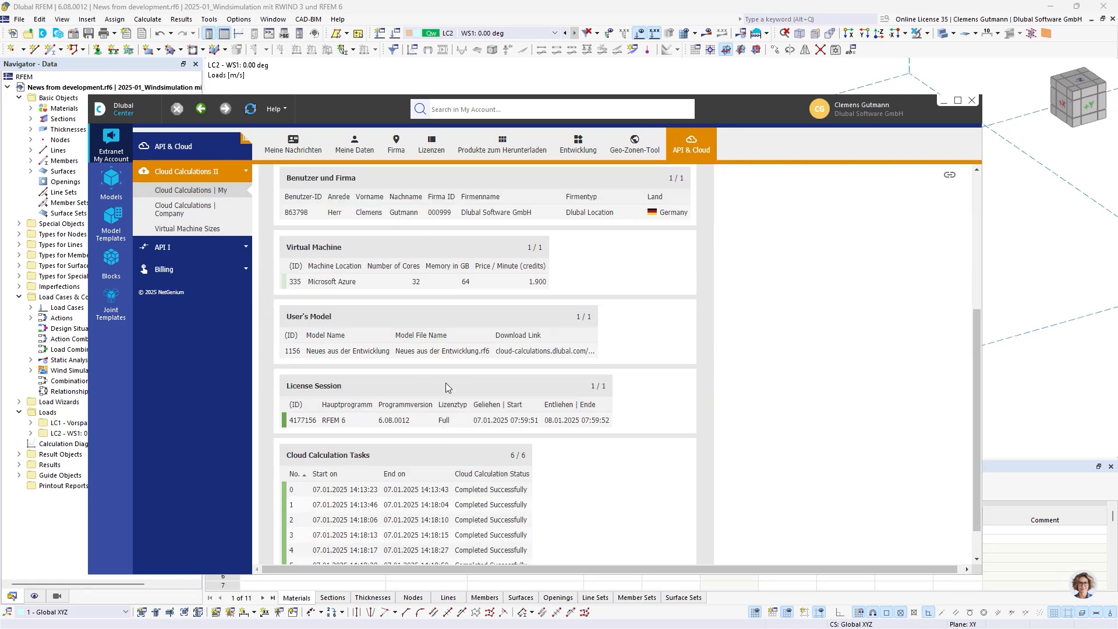
{"action": "scroll", "coordinate": [424, 339], "scroll_direction": "up", "scroll_amount": 4}
{"action": "scroll", "coordinate": [479, 319], "scroll_direction": "up", "scroll_amount": 2}
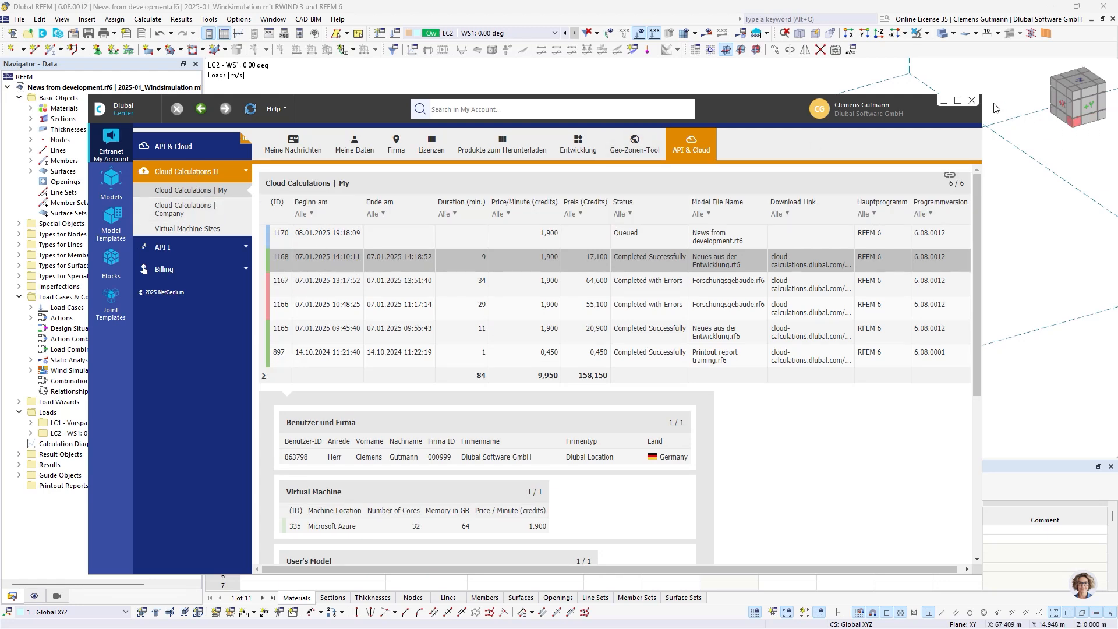
{"action": "left_click", "coordinate": [972, 104]}
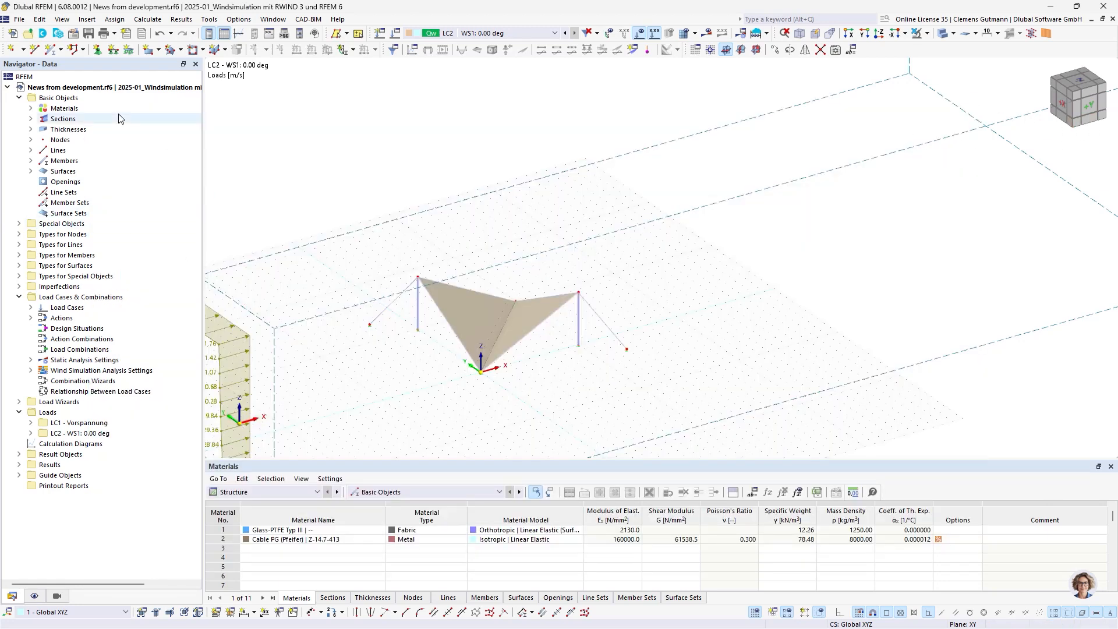
Step: Close the News from development model and start a new blank 3D model named Research building
{"action": "right_click", "coordinate": [124, 88]}
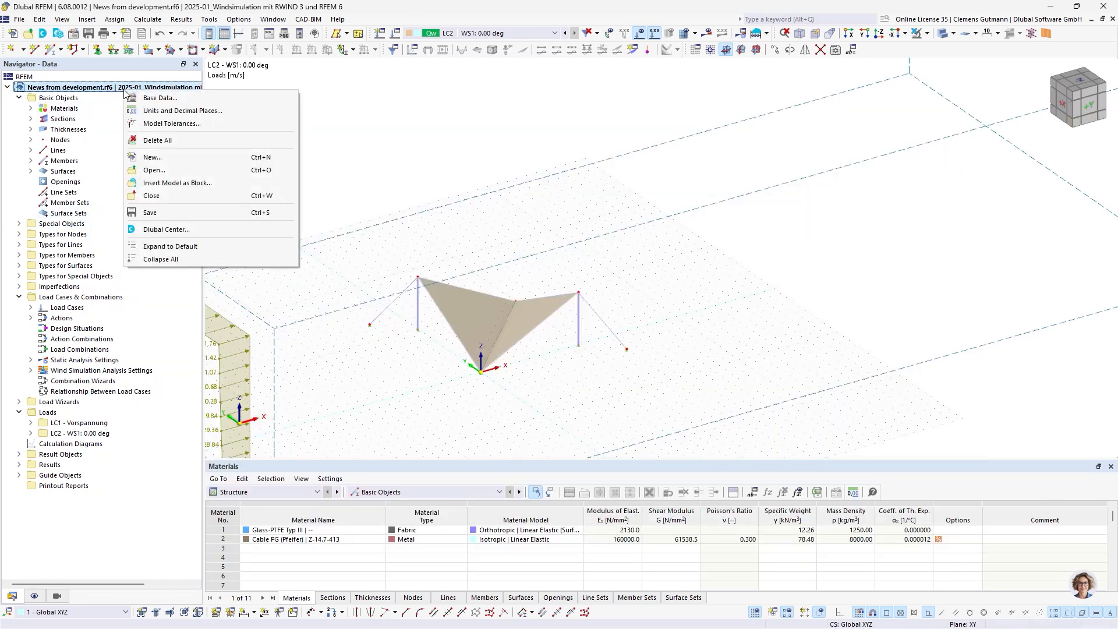
{"action": "left_click", "coordinate": [151, 196]}
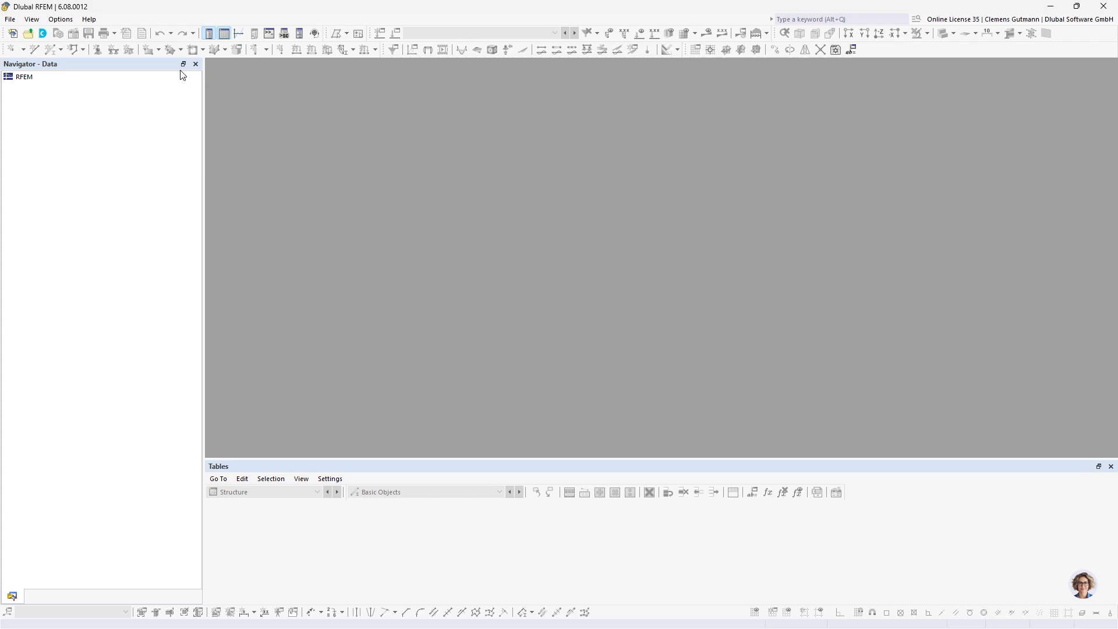
{"action": "left_click", "coordinate": [14, 34]}
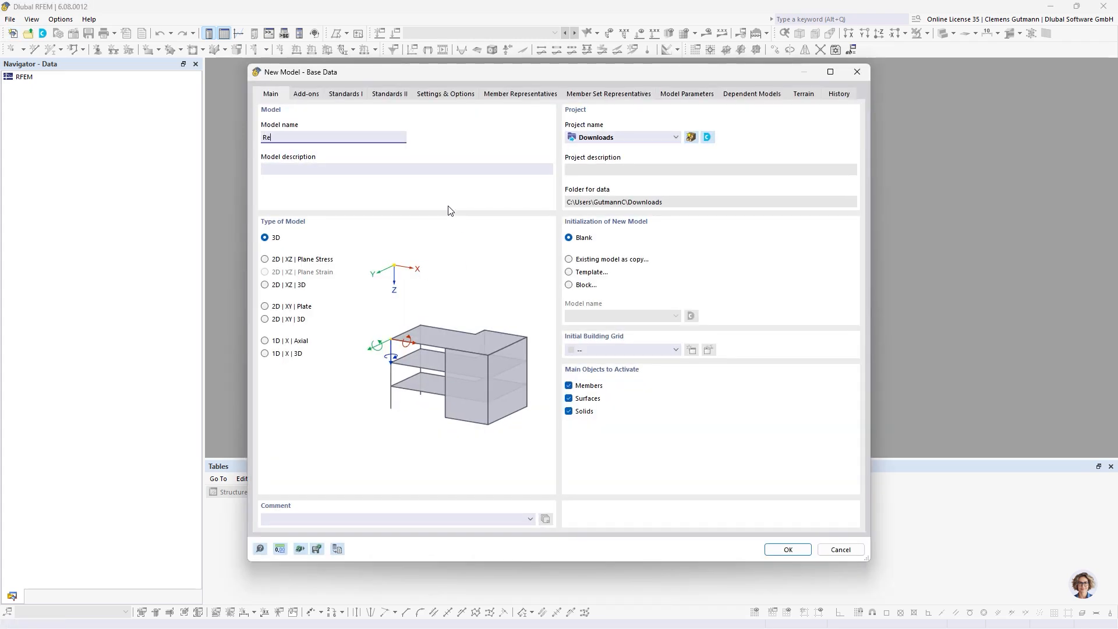
{"action": "type", "text": "Research building"}
{"action": "key", "text": "Tab"}
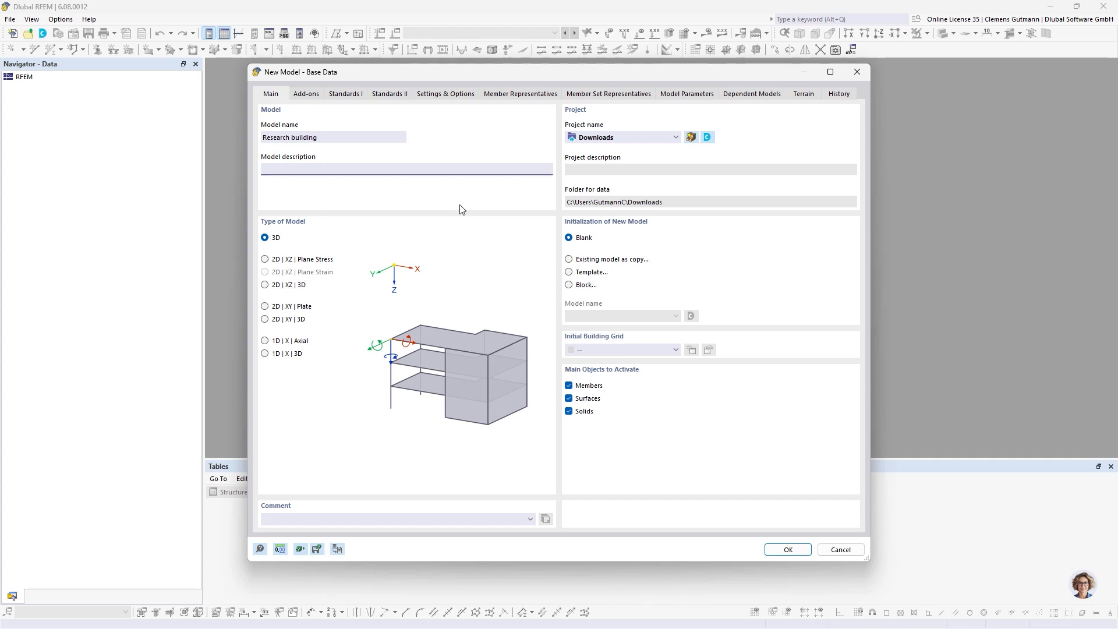
{"action": "left_click", "coordinate": [570, 413]}
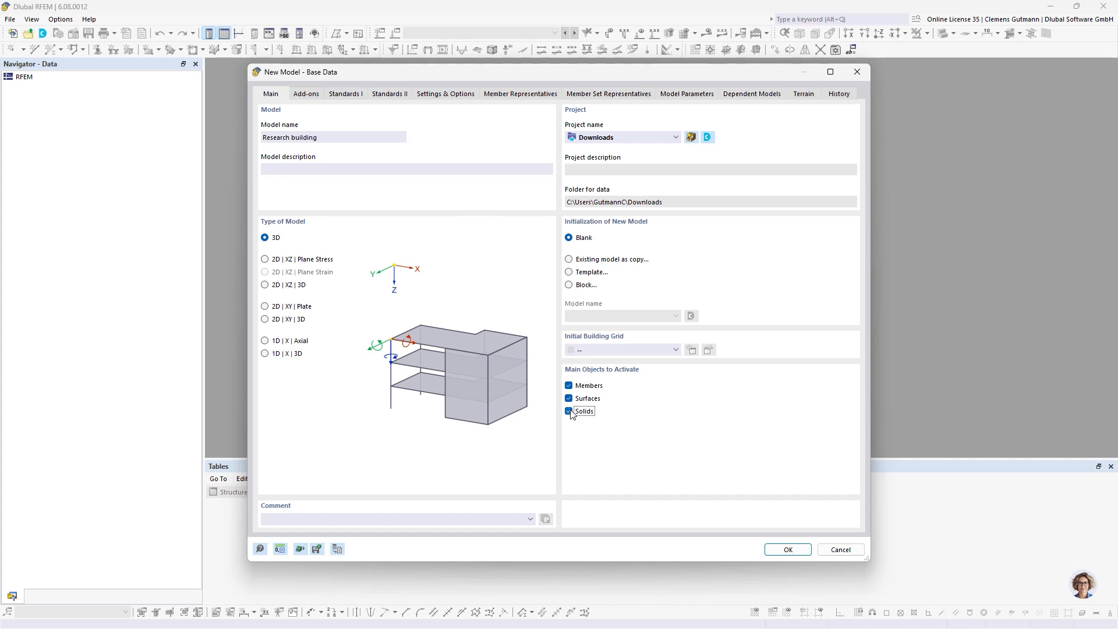
Step: Activate the Building Model and Wind Simulation add-ons for the new model
{"action": "left_click", "coordinate": [312, 95]}
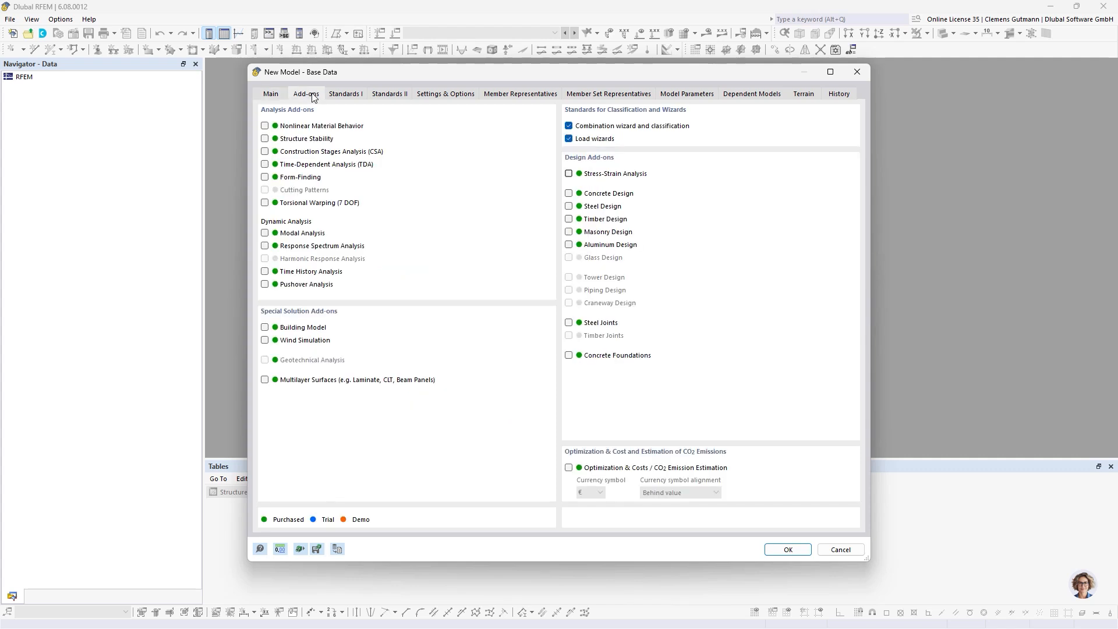
{"action": "left_click", "coordinate": [265, 327]}
{"action": "left_click", "coordinate": [264, 340]}
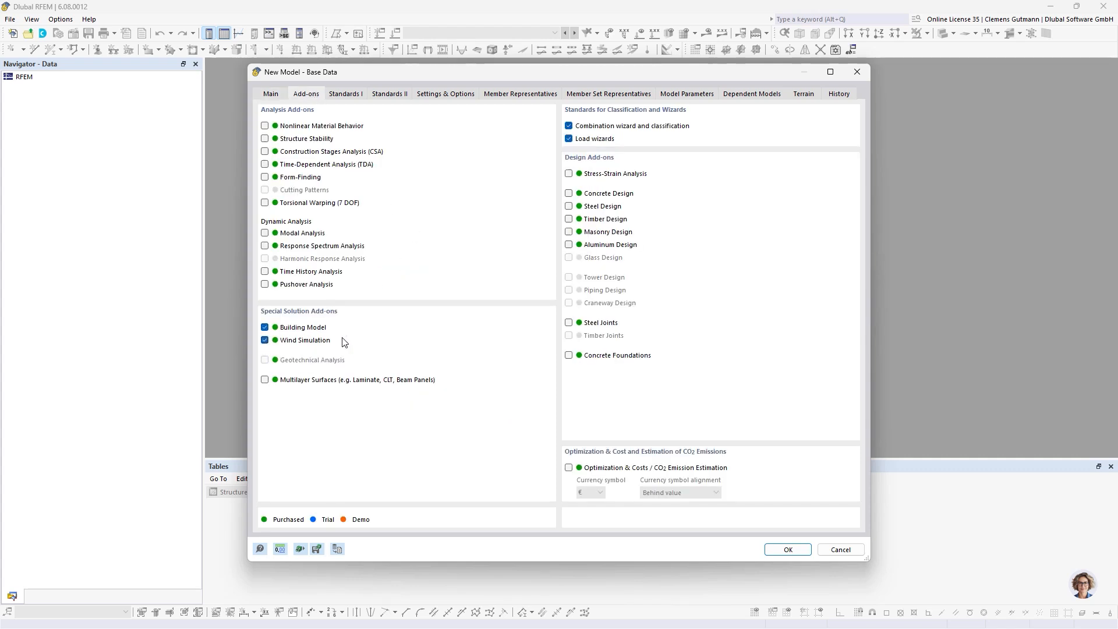
Step: Review the EN standards, set the global axes to Z upward, and enable Orientation to North
{"action": "left_click", "coordinate": [347, 95]}
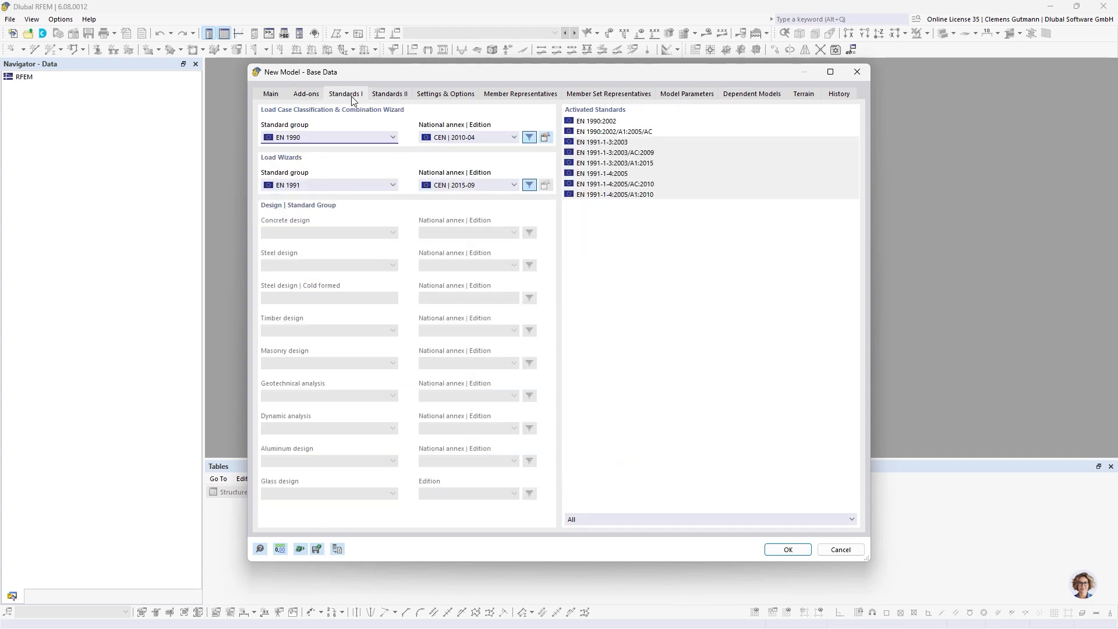
{"action": "left_click", "coordinate": [439, 94]}
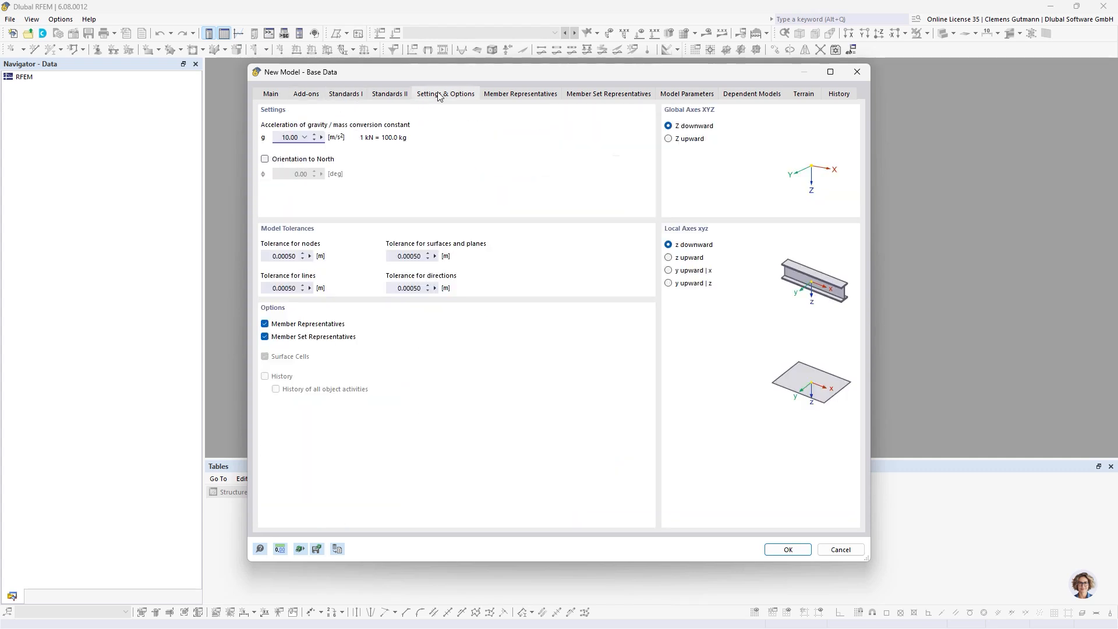
{"action": "left_click", "coordinate": [669, 140]}
{"action": "left_click", "coordinate": [287, 162]}
Step: Set the model's location by placing the map marker at the eastern edge of Heselwangen in Balingen, Germany, and accept it
{"action": "left_click", "coordinate": [681, 95]}
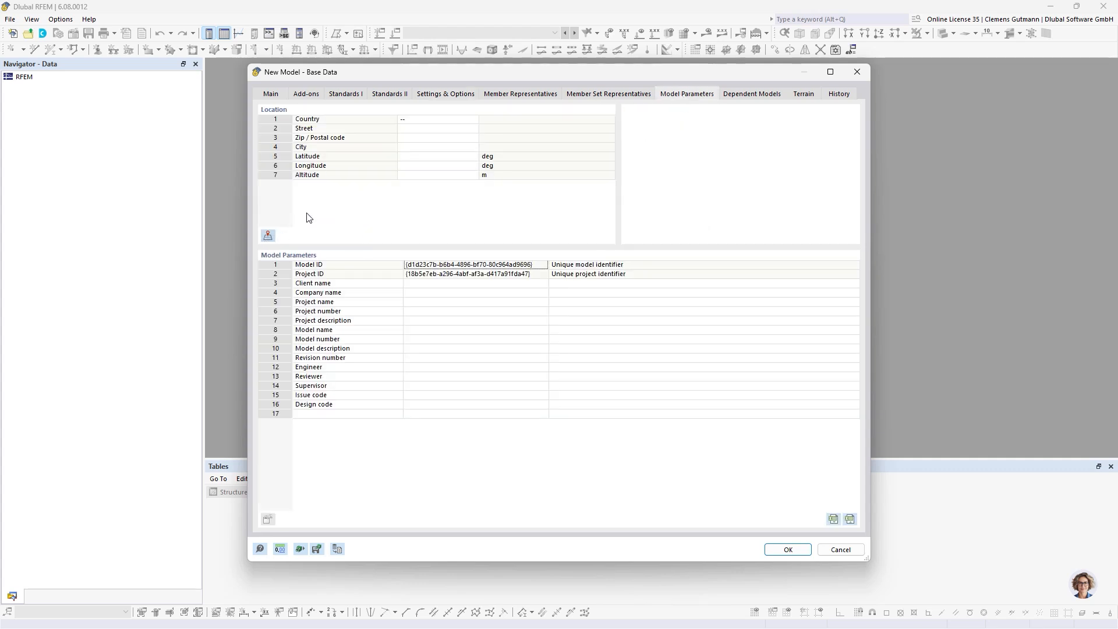
{"action": "left_click", "coordinate": [267, 236]}
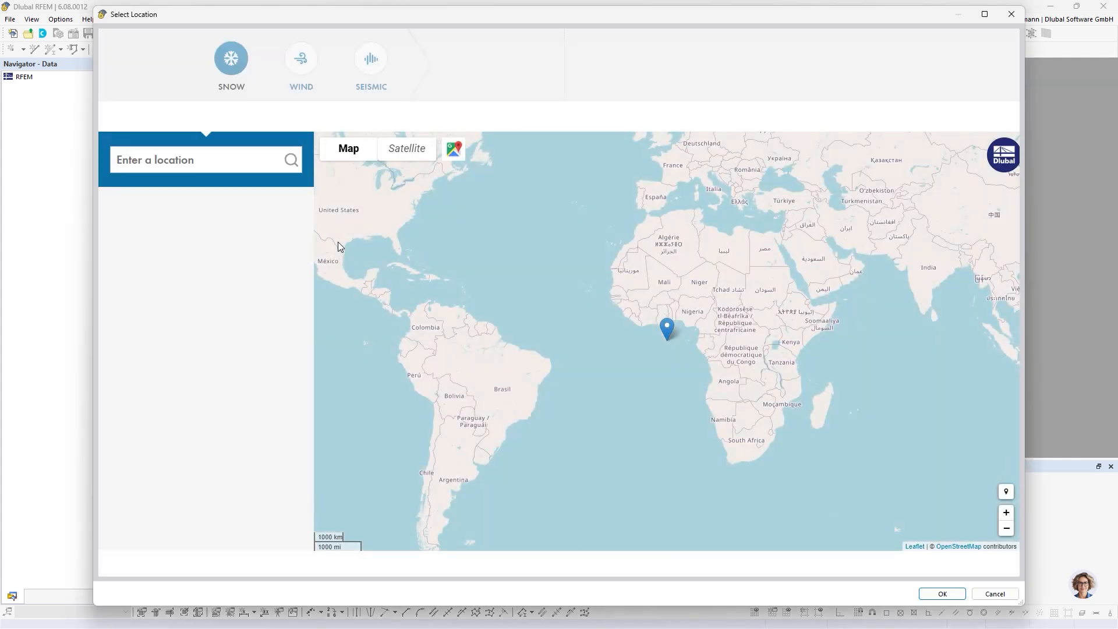
{"action": "scroll", "coordinate": [664, 249], "scroll_direction": "up", "scroll_amount": 1}
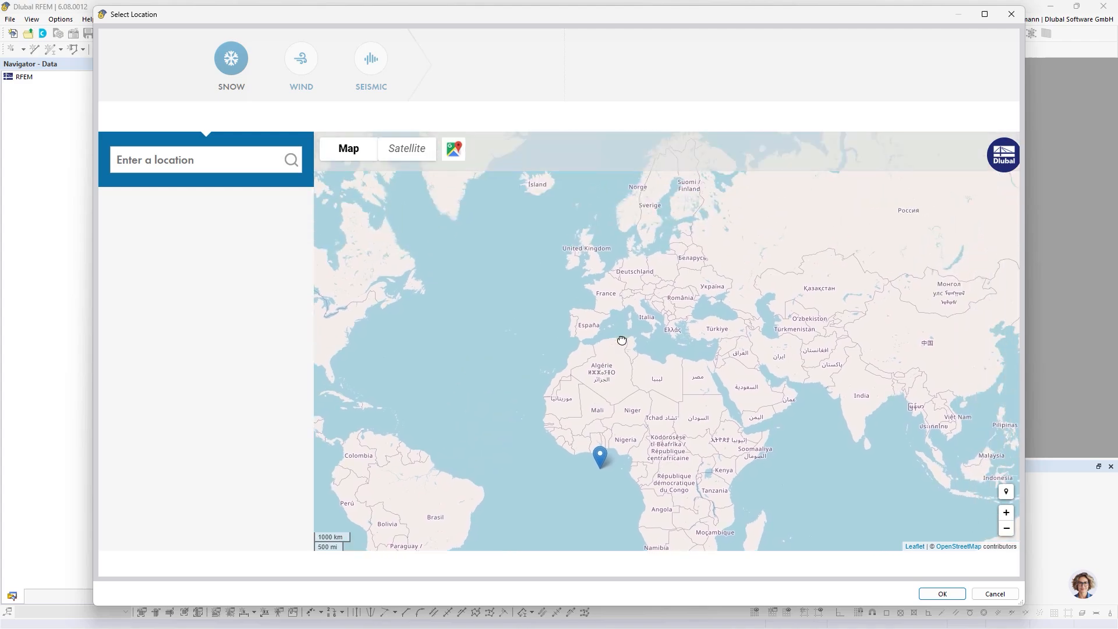
{"action": "scroll", "coordinate": [646, 274], "scroll_direction": "up", "scroll_amount": 2}
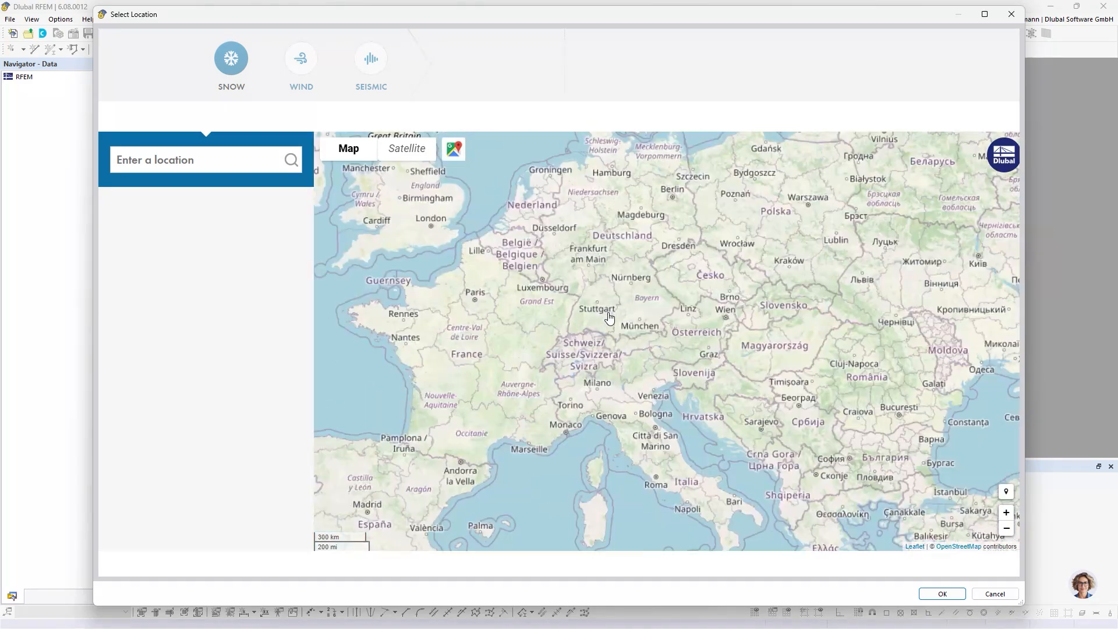
{"action": "scroll", "coordinate": [609, 317], "scroll_direction": "up", "scroll_amount": 3}
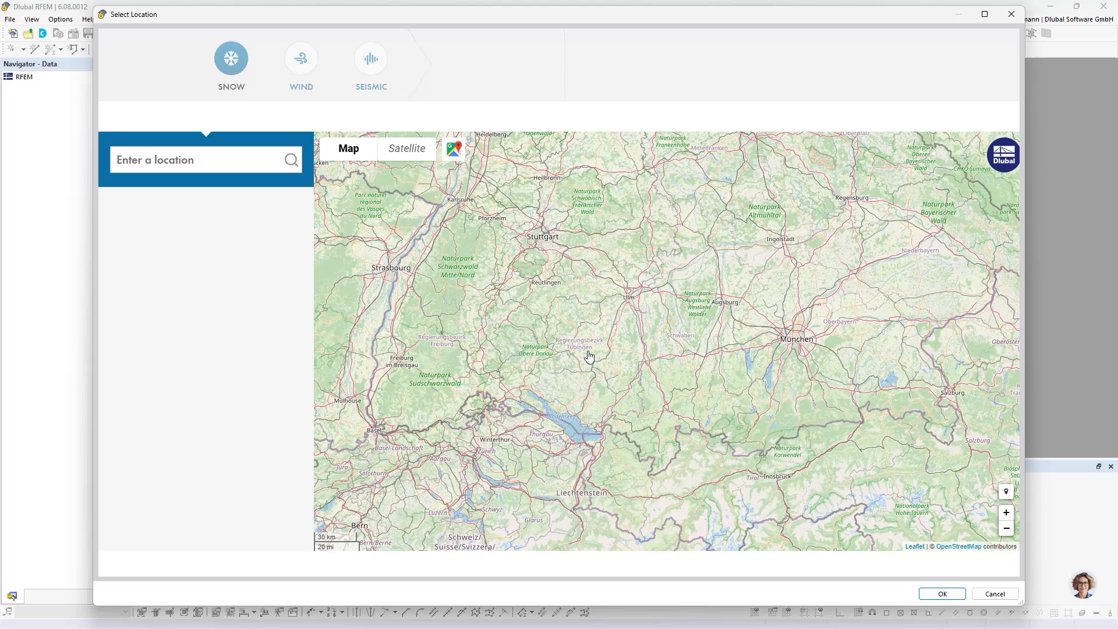
{"action": "scroll", "coordinate": [587, 360], "scroll_direction": "up", "scroll_amount": 1}
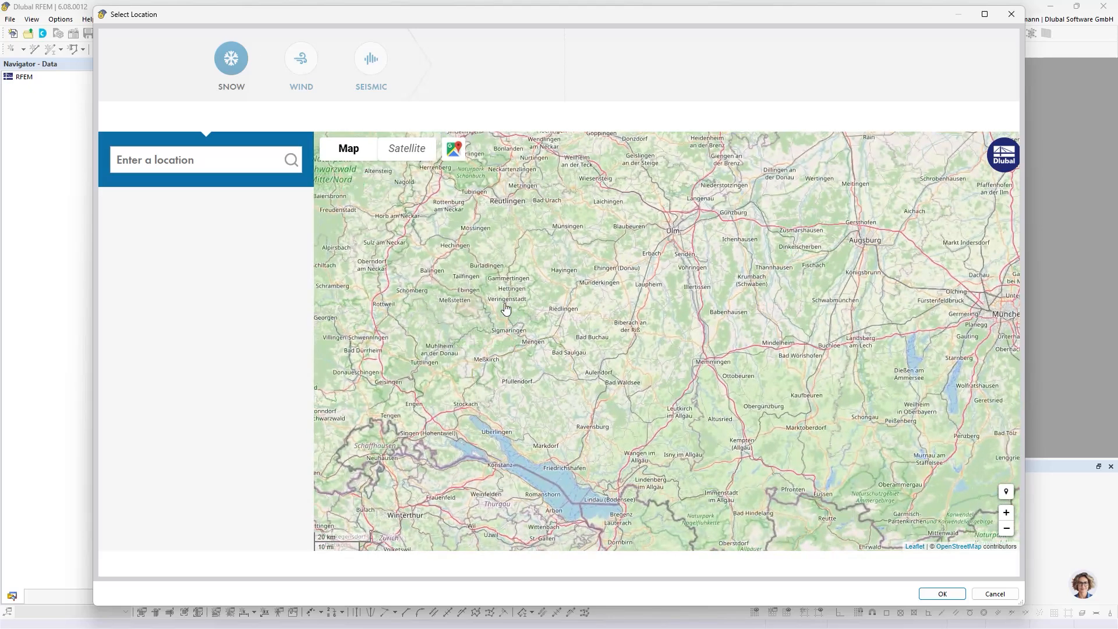
{"action": "scroll", "coordinate": [486, 352], "scroll_direction": "up", "scroll_amount": 1}
{"action": "left_click_drag", "start_coordinate": [547, 308], "coordinate": [545, 341]}
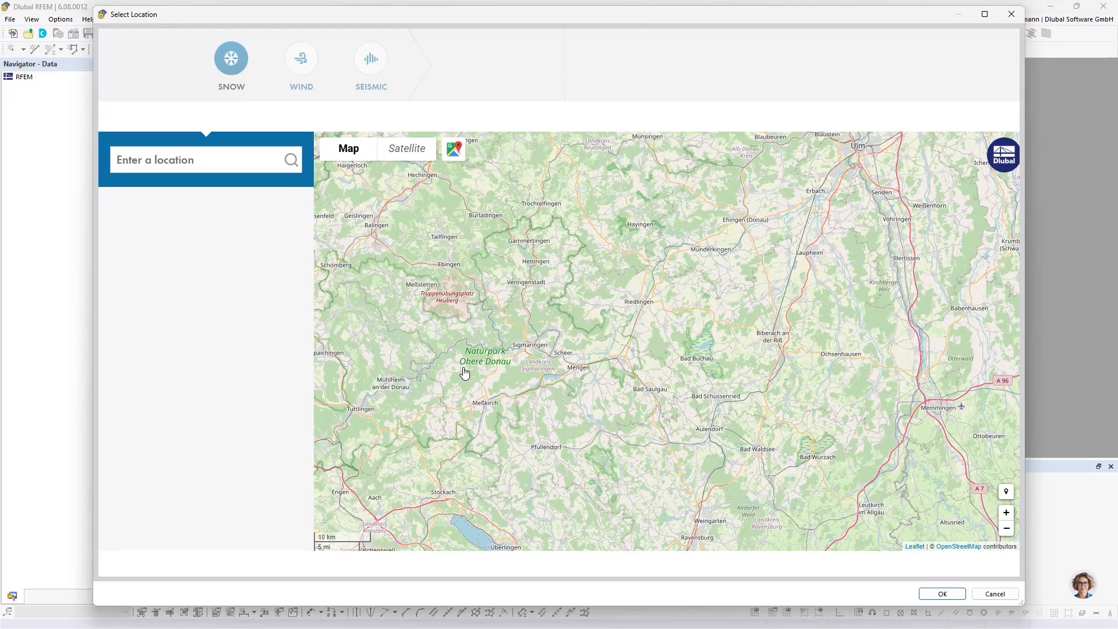
{"action": "left_click_drag", "start_coordinate": [466, 368], "coordinate": [658, 371]}
{"action": "scroll", "coordinate": [692, 353], "scroll_direction": "up", "scroll_amount": 2}
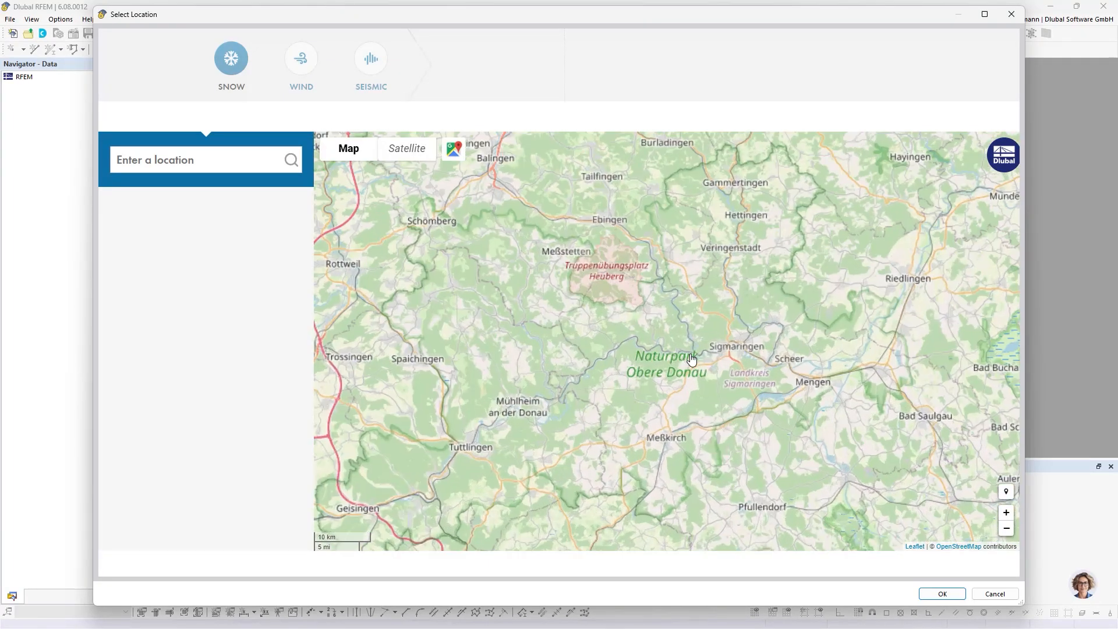
{"action": "scroll", "coordinate": [718, 297], "scroll_direction": "down", "scroll_amount": 1}
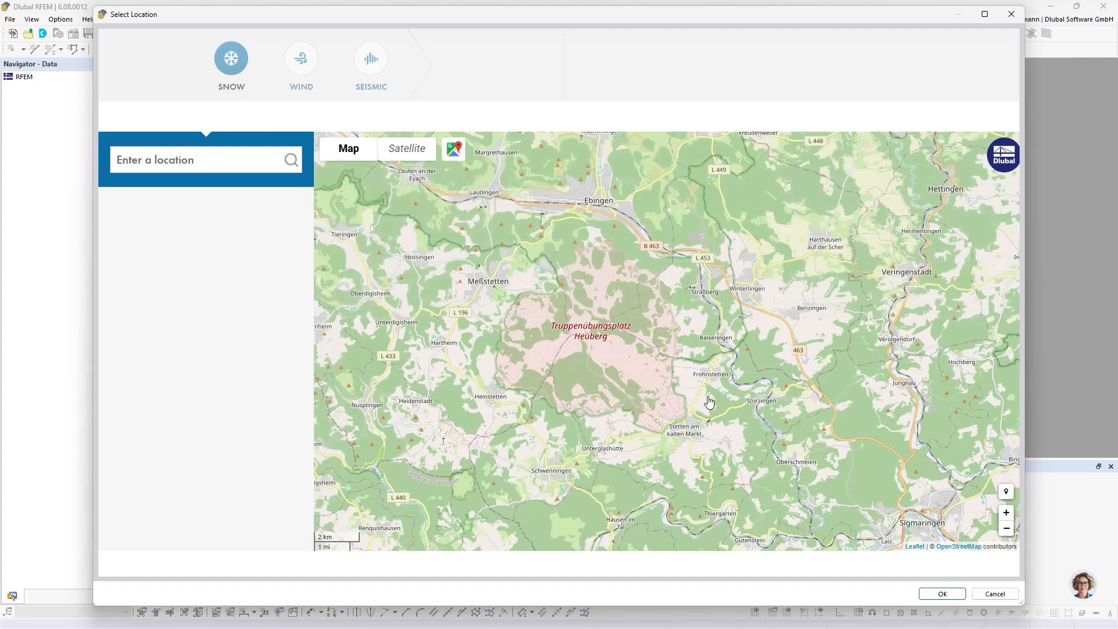
{"action": "left_click_drag", "start_coordinate": [644, 351], "coordinate": [670, 401]}
{"action": "left_click_drag", "start_coordinate": [483, 409], "coordinate": [648, 377]}
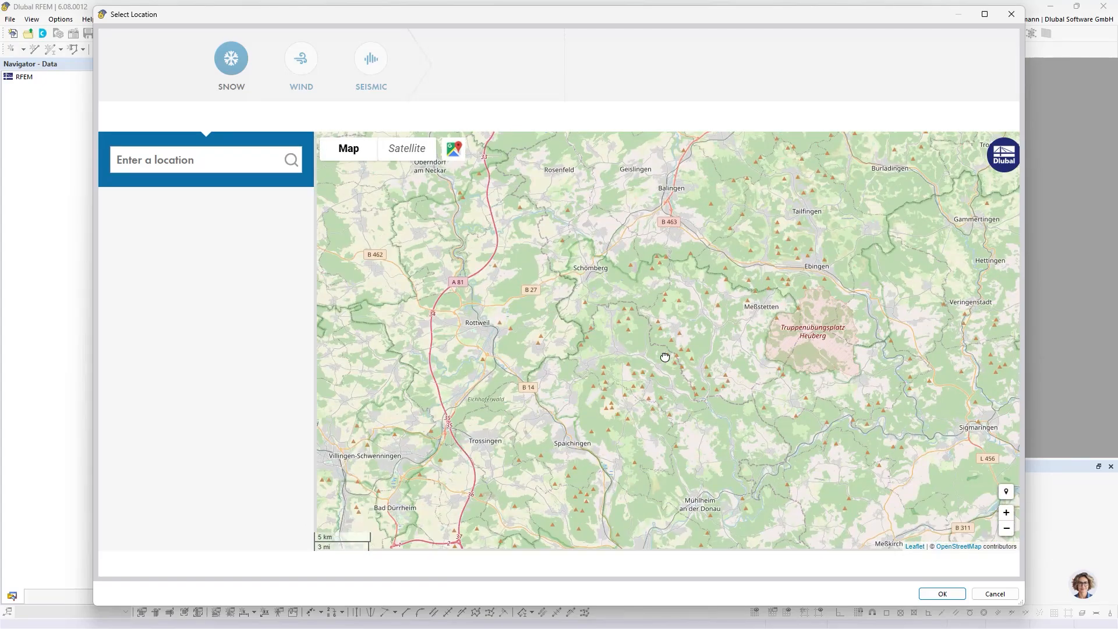
{"action": "left_click_drag", "start_coordinate": [707, 274], "coordinate": [629, 332]}
{"action": "scroll", "coordinate": [622, 291], "scroll_direction": "up", "scroll_amount": 1}
{"action": "scroll", "coordinate": [623, 292], "scroll_direction": "up", "scroll_amount": 3}
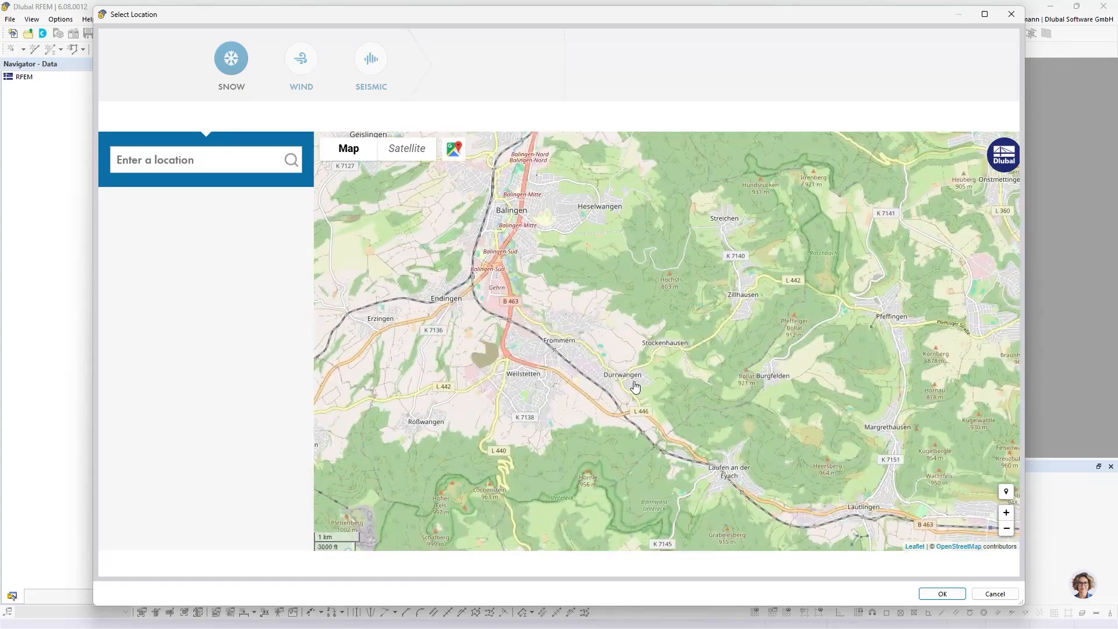
{"action": "mouse_move", "coordinate": [634, 379]}
{"action": "left_mouse_down"}
{"action": "mouse_move", "coordinate": [642, 520]}
{"action": "mouse_move", "coordinate": [627, 392]}
{"action": "left_mouse_up"}
{"action": "scroll", "coordinate": [619, 377], "scroll_direction": "up", "scroll_amount": 3}
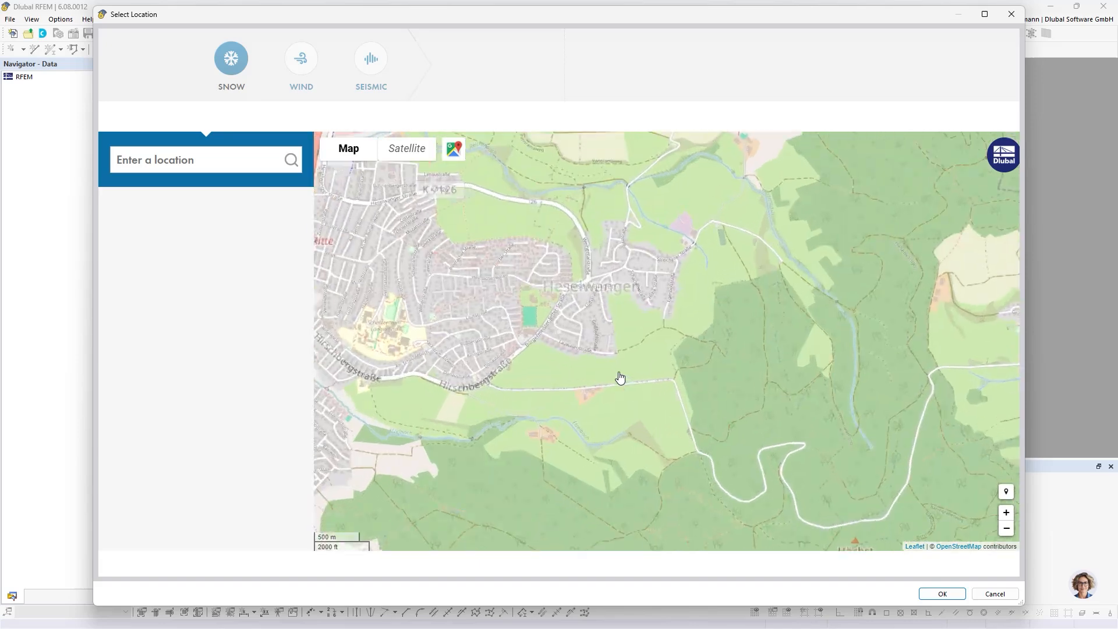
{"action": "scroll", "coordinate": [614, 354], "scroll_direction": "up", "scroll_amount": 1}
{"action": "left_click", "coordinate": [614, 350]}
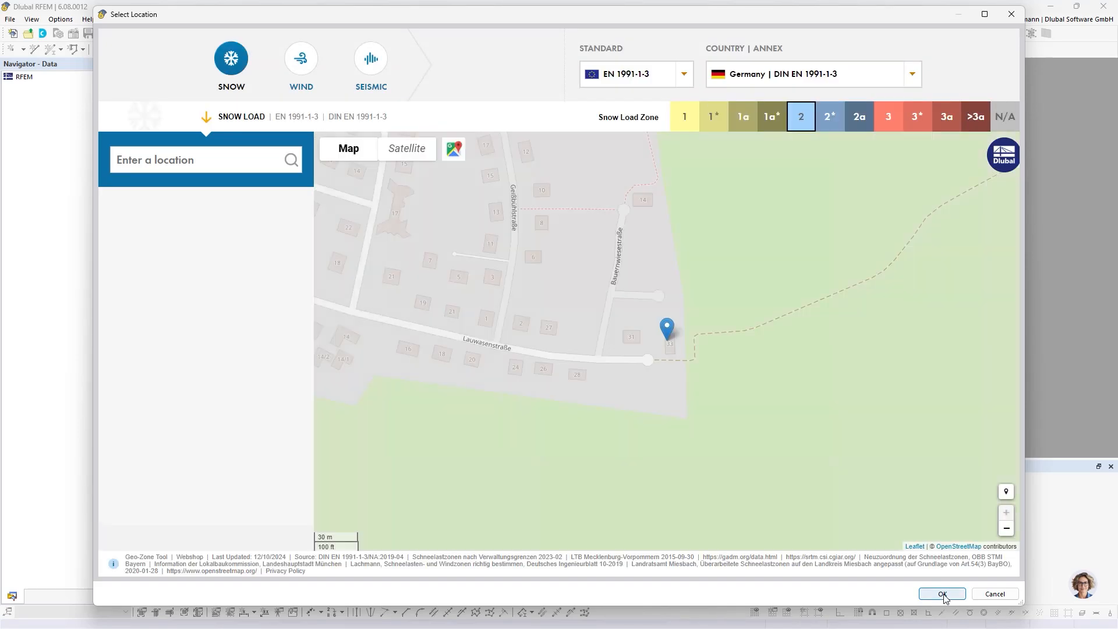
{"action": "left_click", "coordinate": [943, 594]}
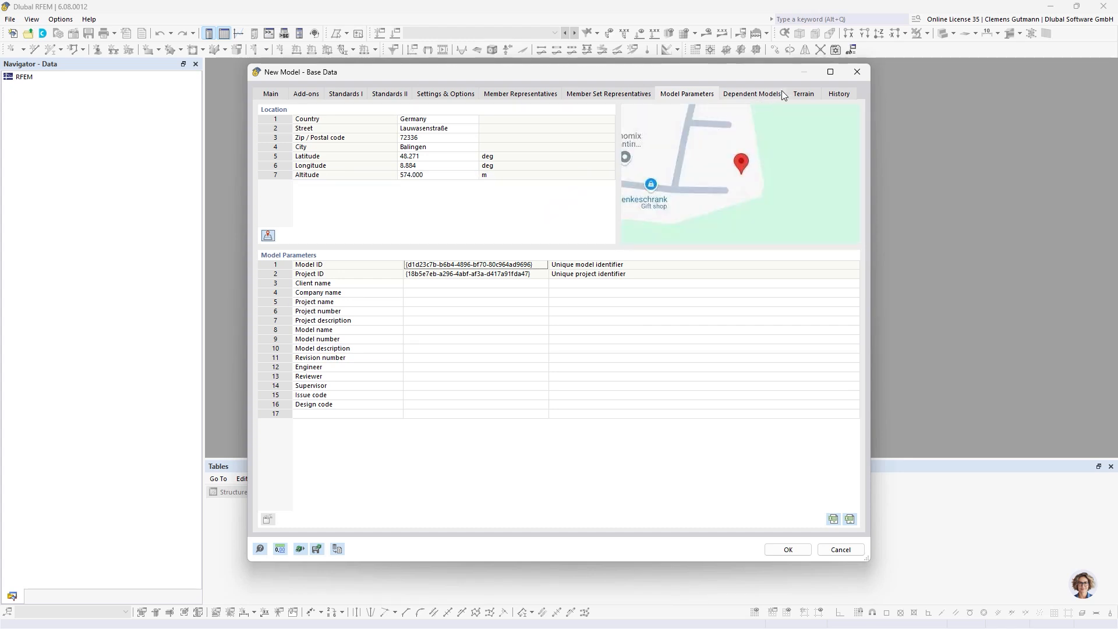
Step: Define the terrain as a Horizontal Plane with the default dimensions and confirm the base data to create the model
{"action": "left_click", "coordinate": [806, 95]}
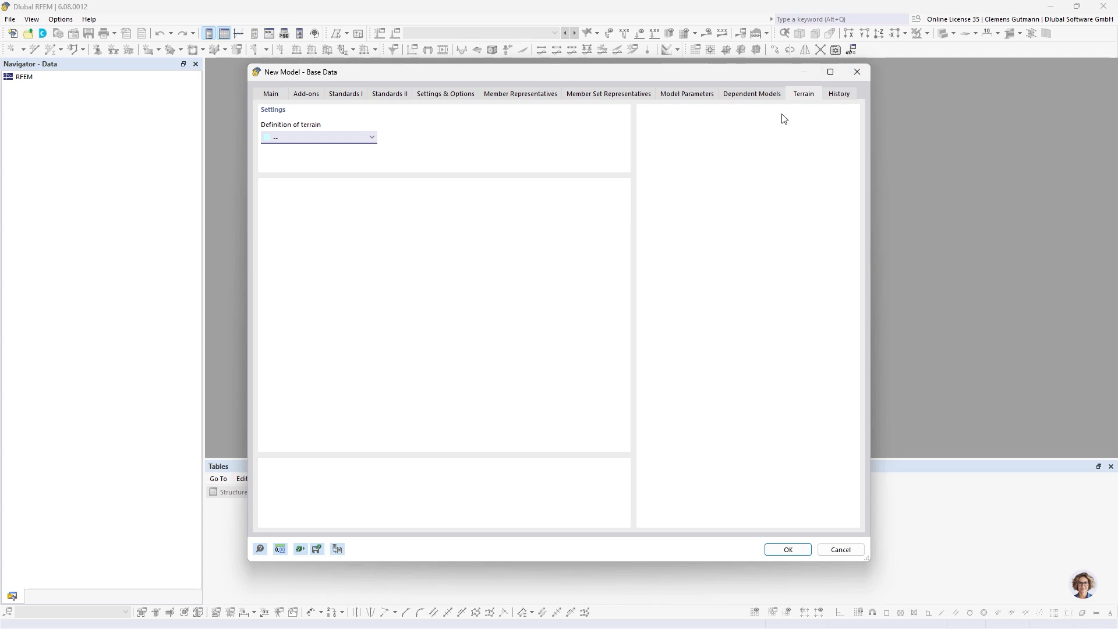
{"action": "left_click", "coordinate": [336, 142]}
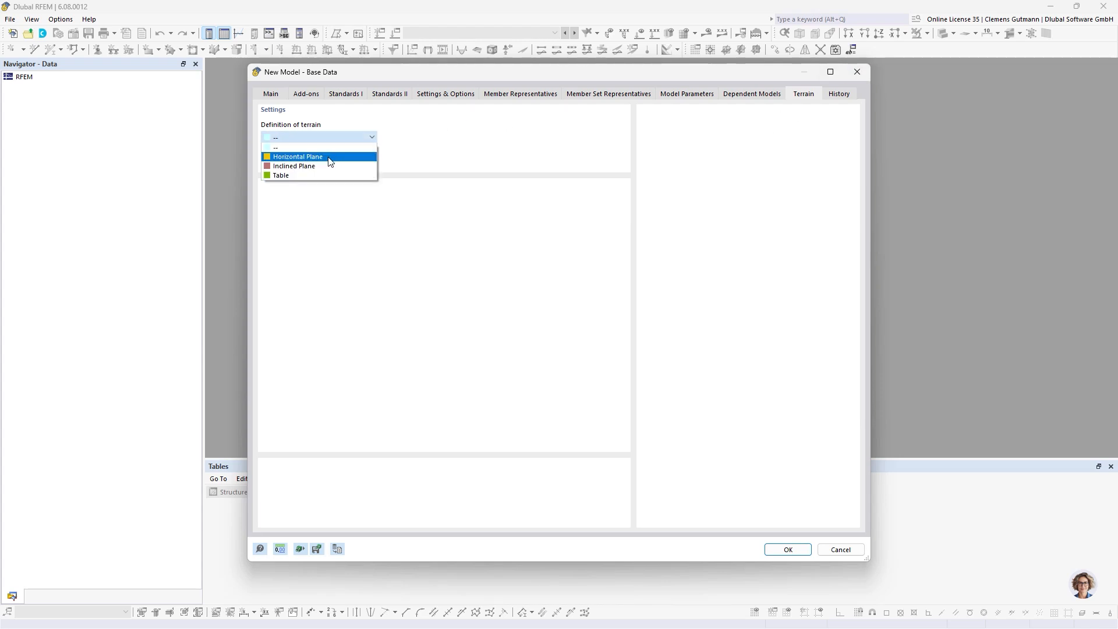
{"action": "left_click", "coordinate": [330, 157]}
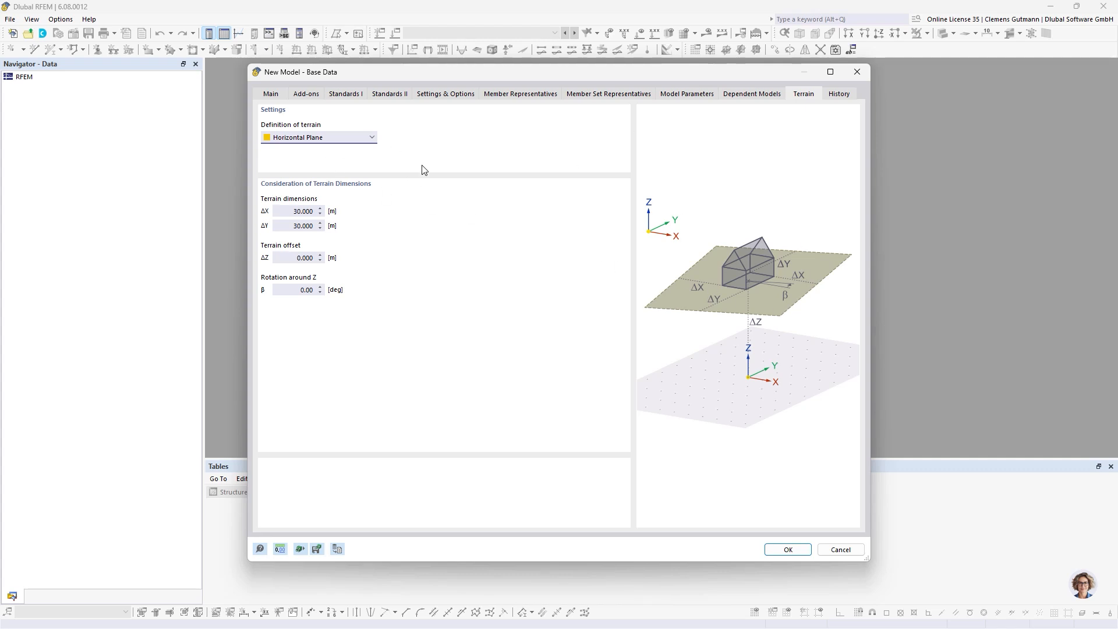
{"action": "left_click", "coordinate": [792, 552]}
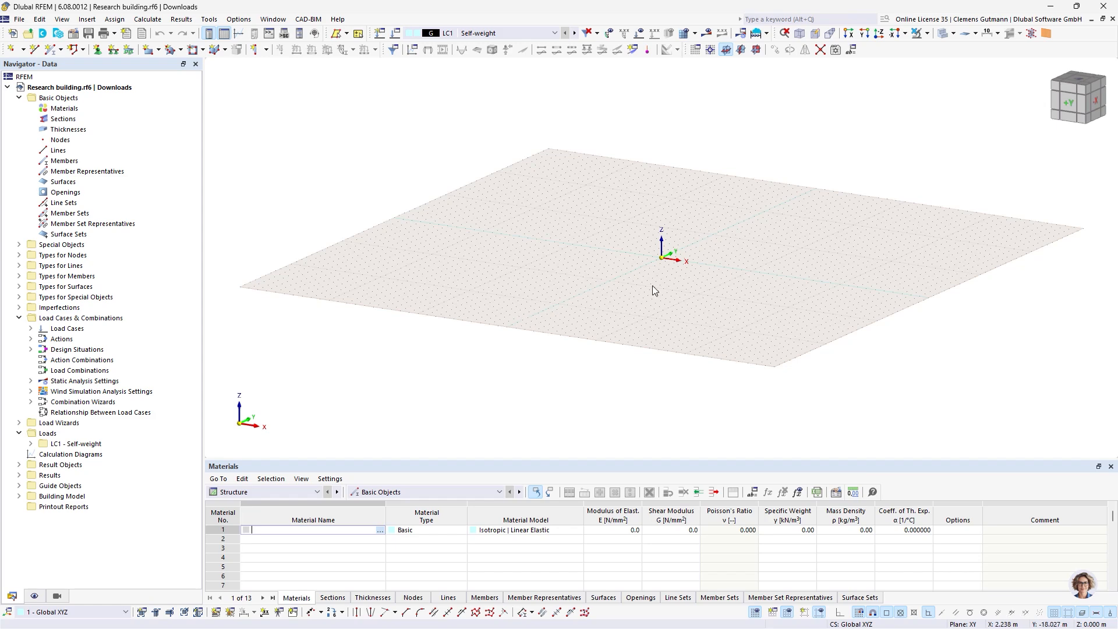
Step: Create a new background layer from the file Research building.dxf
{"action": "middle_click_drag", "start_coordinate": [565, 265], "coordinate": [460, 320]}
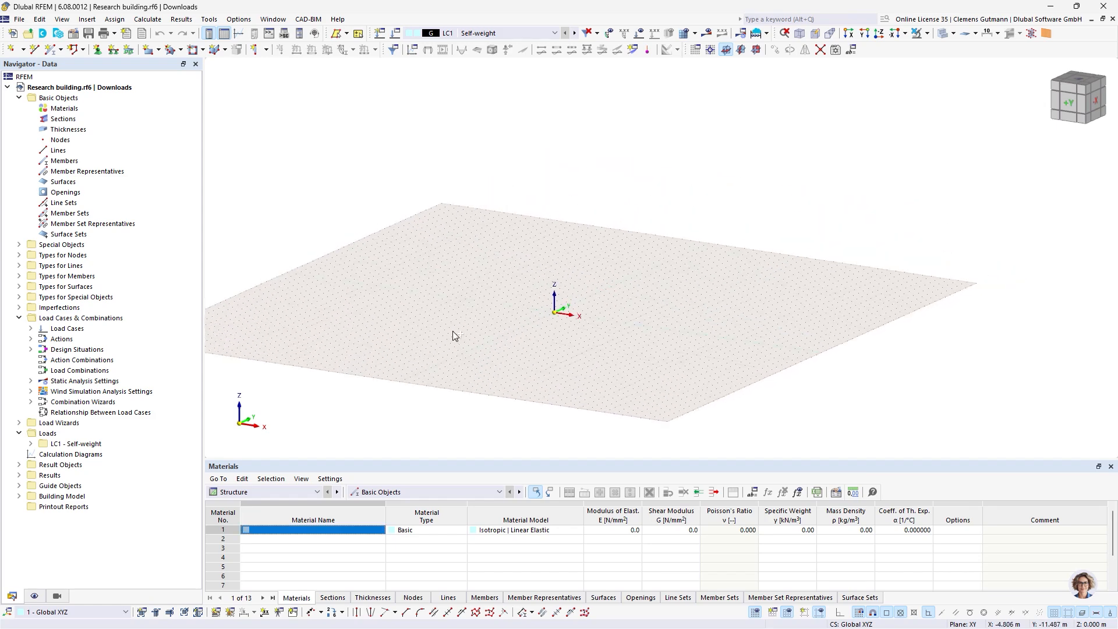
{"action": "left_click", "coordinate": [20, 486]}
{"action": "scroll", "coordinate": [24, 492], "scroll_direction": "down", "scroll_amount": 2}
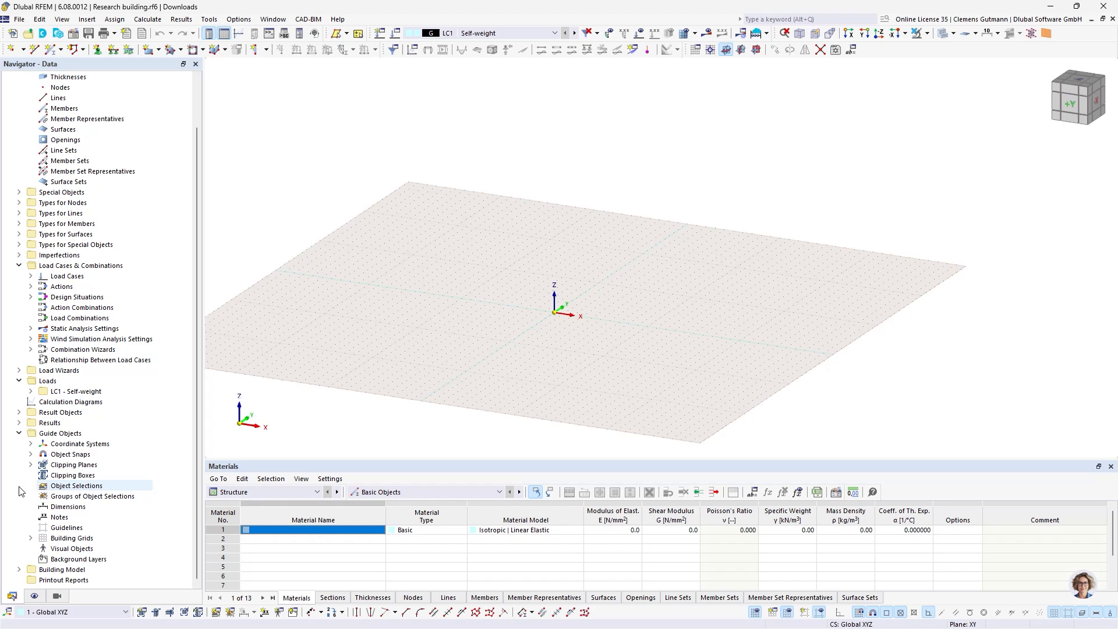
{"action": "right_click", "coordinate": [81, 560]}
{"action": "left_click", "coordinate": [150, 442]}
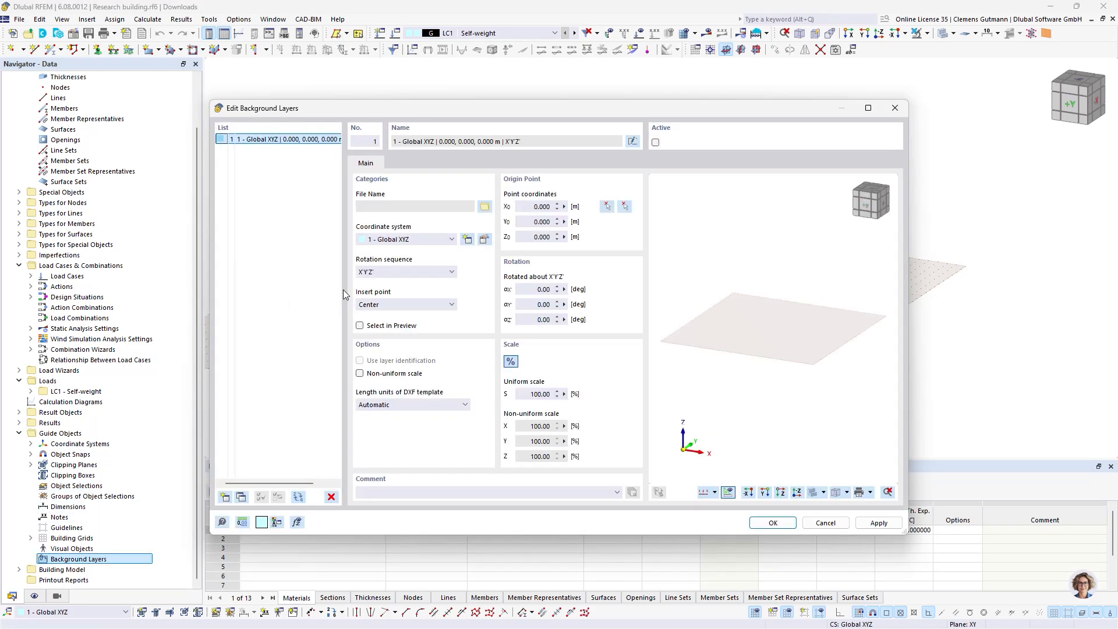
{"action": "left_click", "coordinate": [484, 207]}
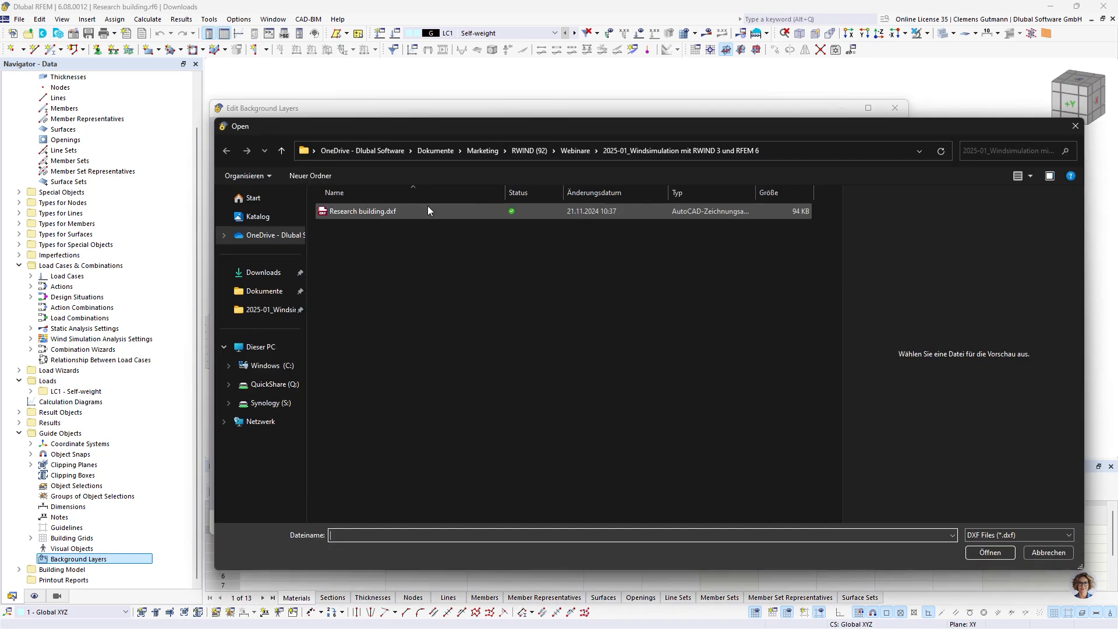
{"action": "left_click", "coordinate": [400, 211]}
{"action": "left_click", "coordinate": [983, 550]}
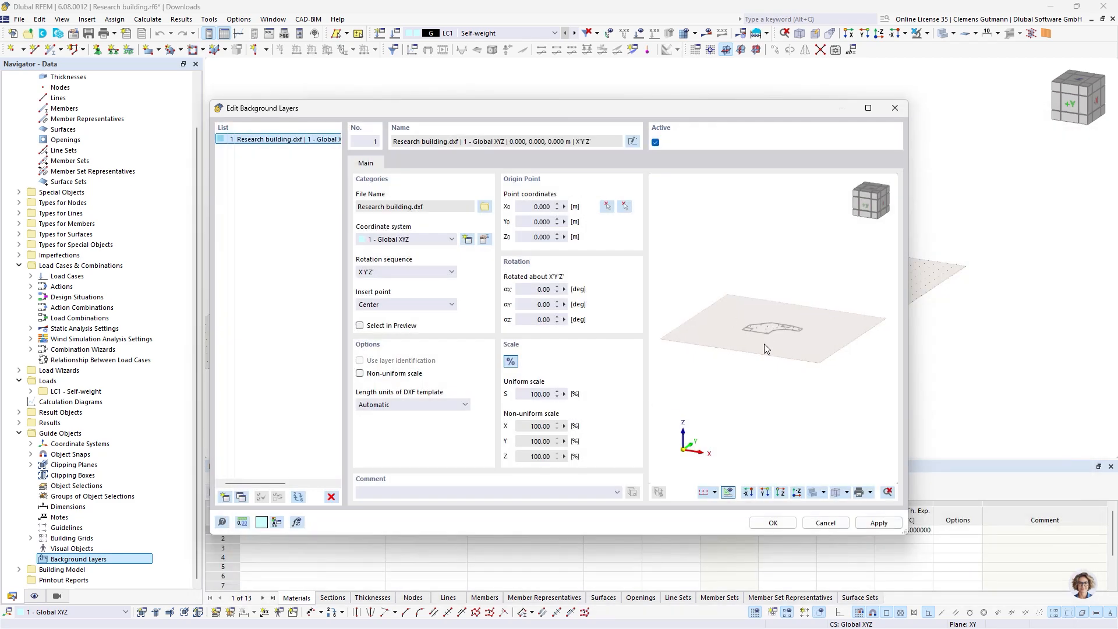
Step: Set the background layer's origin node to the lower-left corner of the floor plan and confirm the layer
{"action": "scroll", "coordinate": [764, 344], "scroll_direction": "up", "scroll_amount": 5}
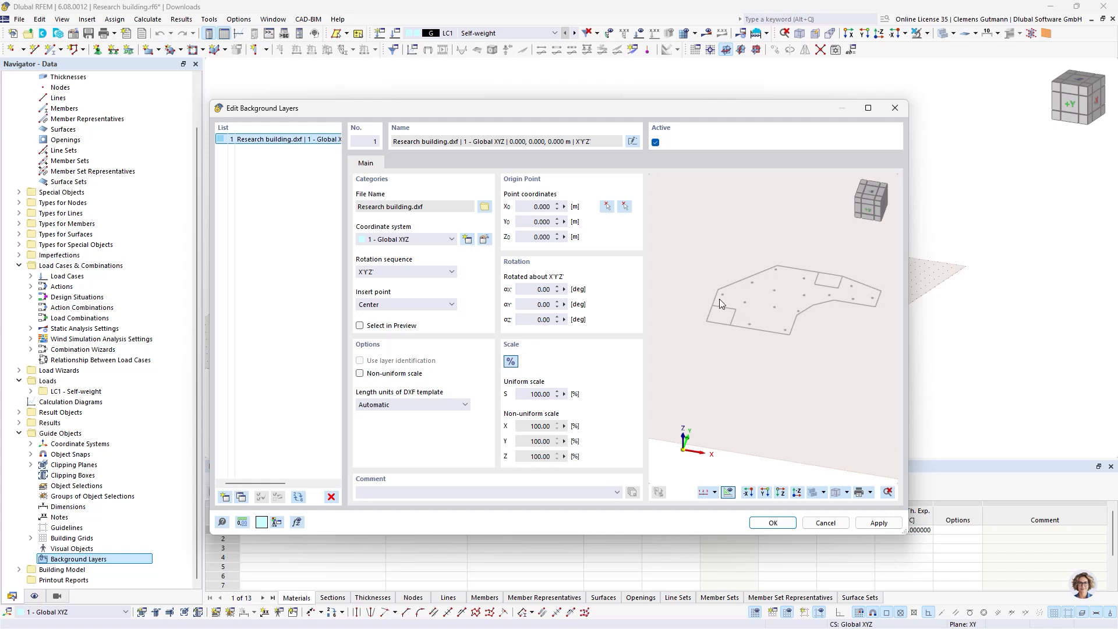
{"action": "scroll", "coordinate": [721, 303], "scroll_direction": "up", "scroll_amount": 3}
{"action": "middle_click_drag", "start_coordinate": [727, 337], "coordinate": [726, 404], "text": "ctrl"}
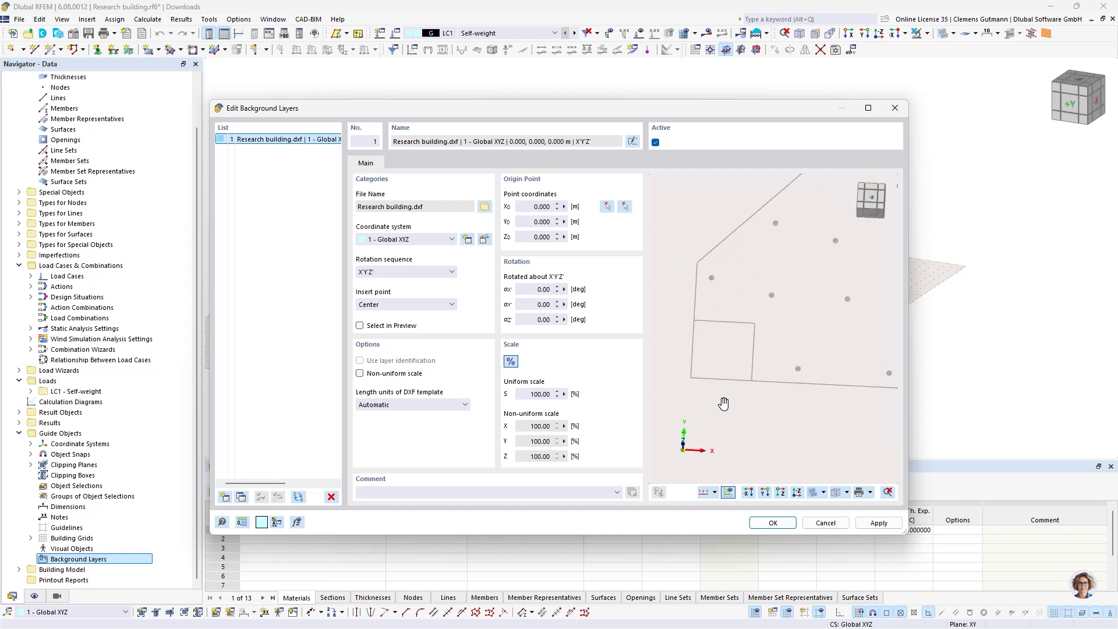
{"action": "left_click", "coordinate": [625, 207]}
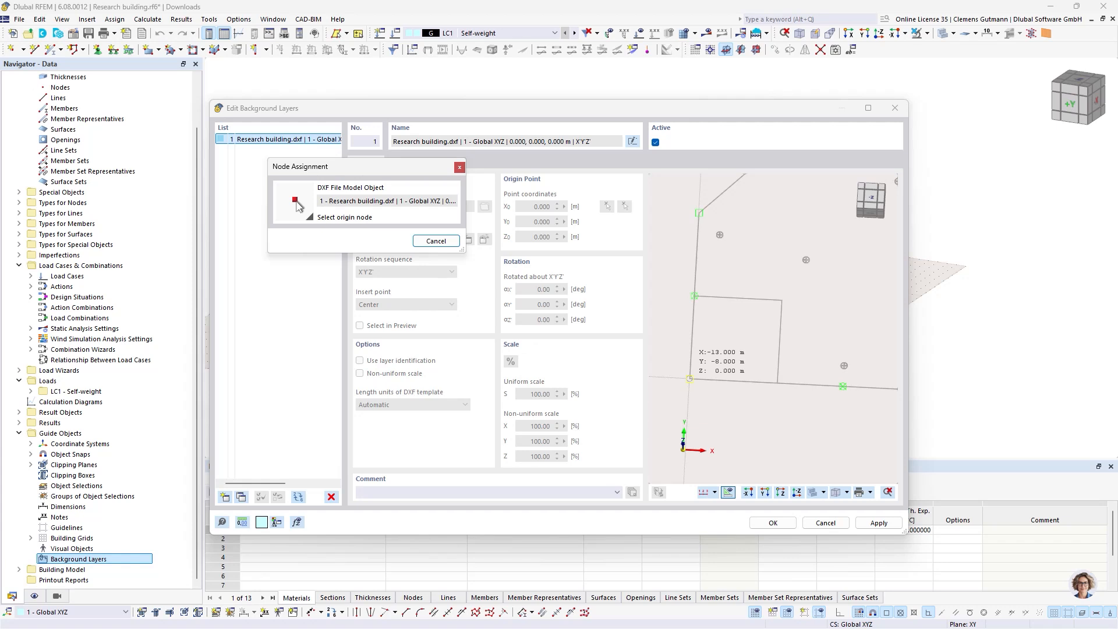
{"action": "left_click", "coordinate": [690, 379]}
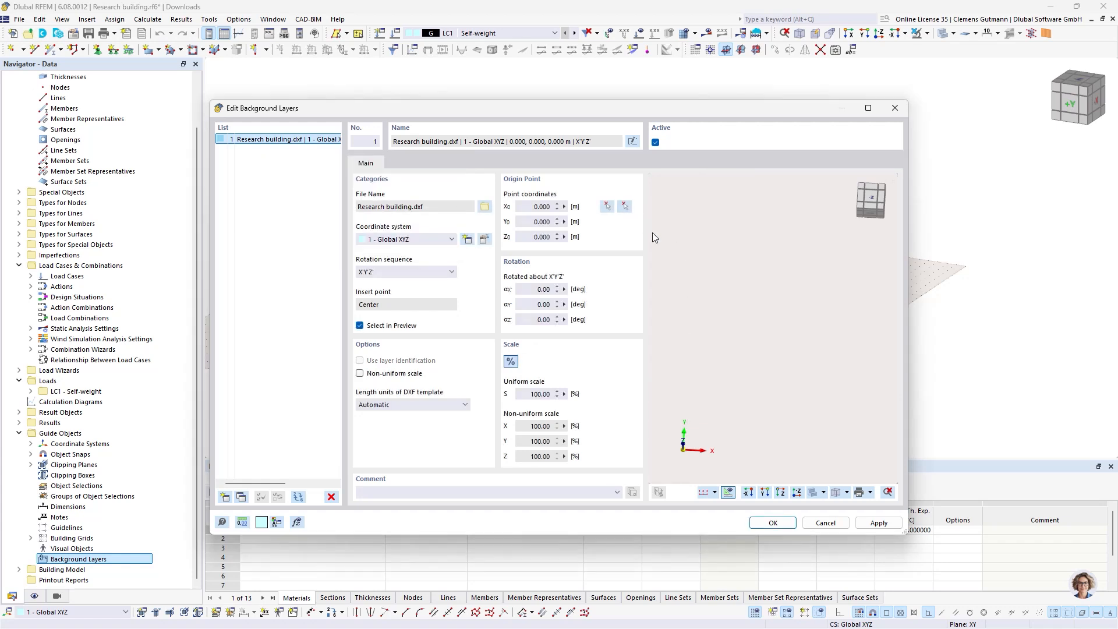
{"action": "scroll", "coordinate": [801, 304], "scroll_direction": "up", "scroll_amount": 2}
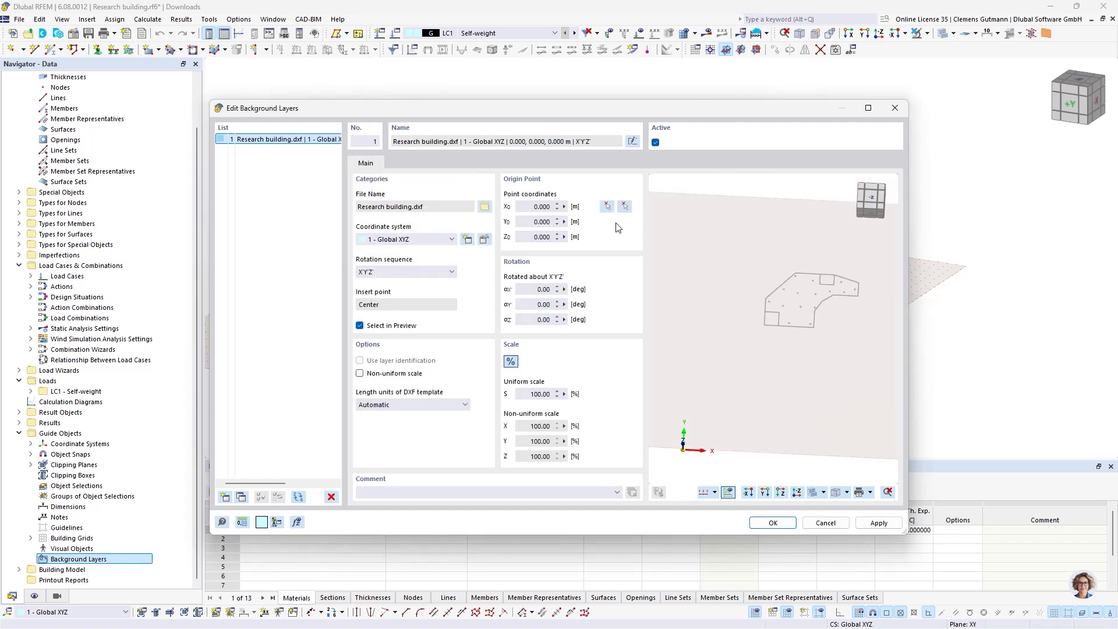
{"action": "left_click", "coordinate": [781, 523]}
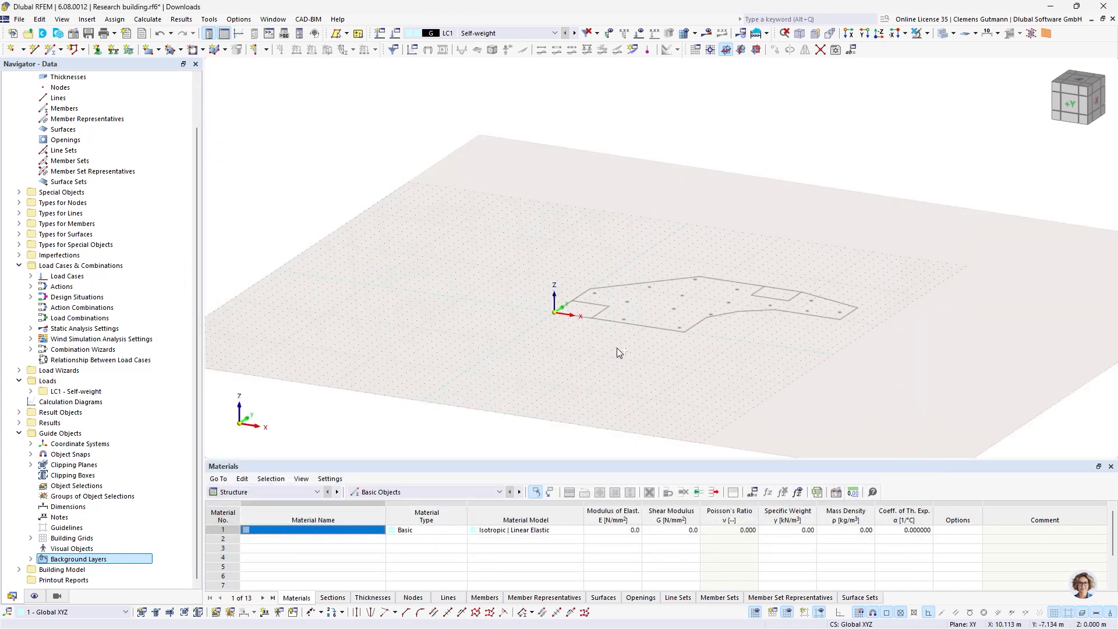
Step: Show the plan from above and start a new building story with top elevation 0 m and bottom elevation -5.000 m
{"action": "middle_click_drag", "start_coordinate": [616, 348], "coordinate": [668, 427], "text": "ctrl"}
{"action": "left_click", "coordinate": [1077, 93]}
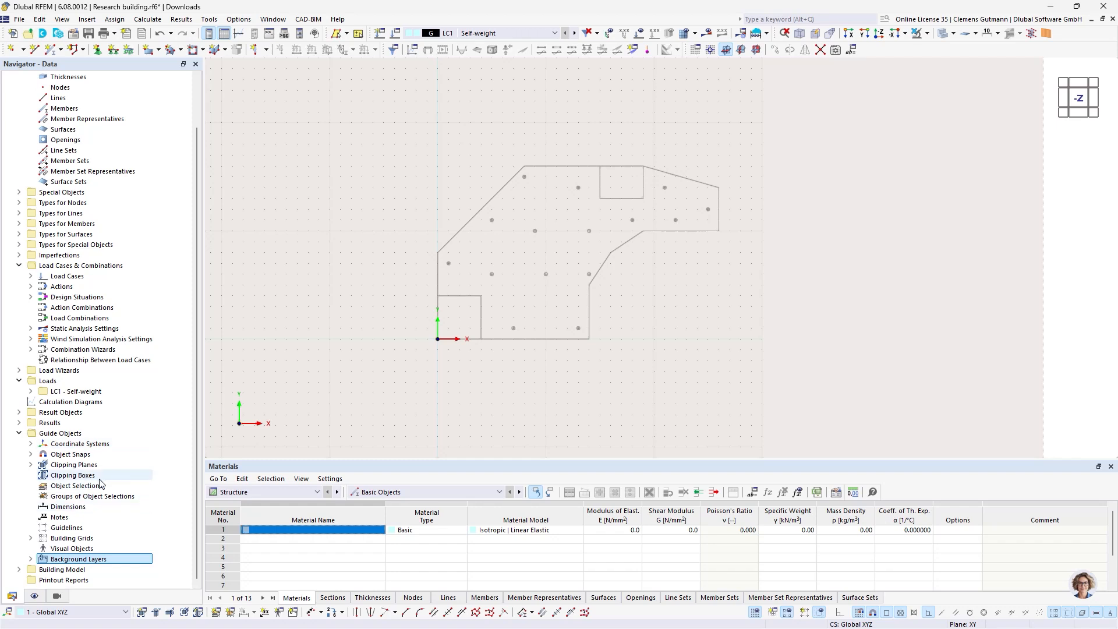
{"action": "left_click", "coordinate": [19, 570]}
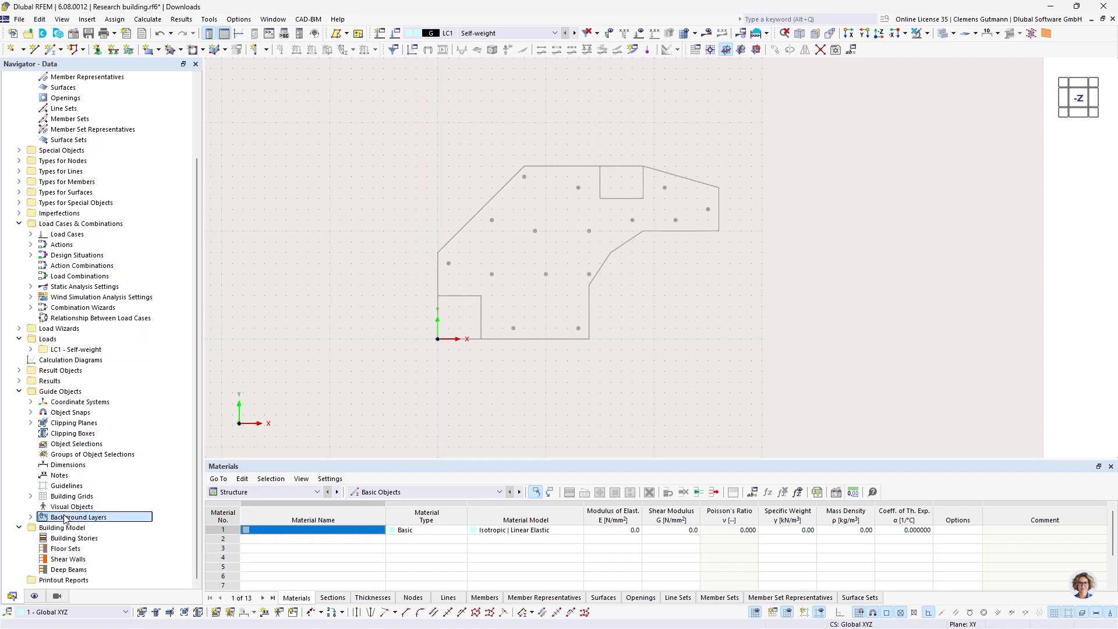
{"action": "right_click", "coordinate": [74, 538]}
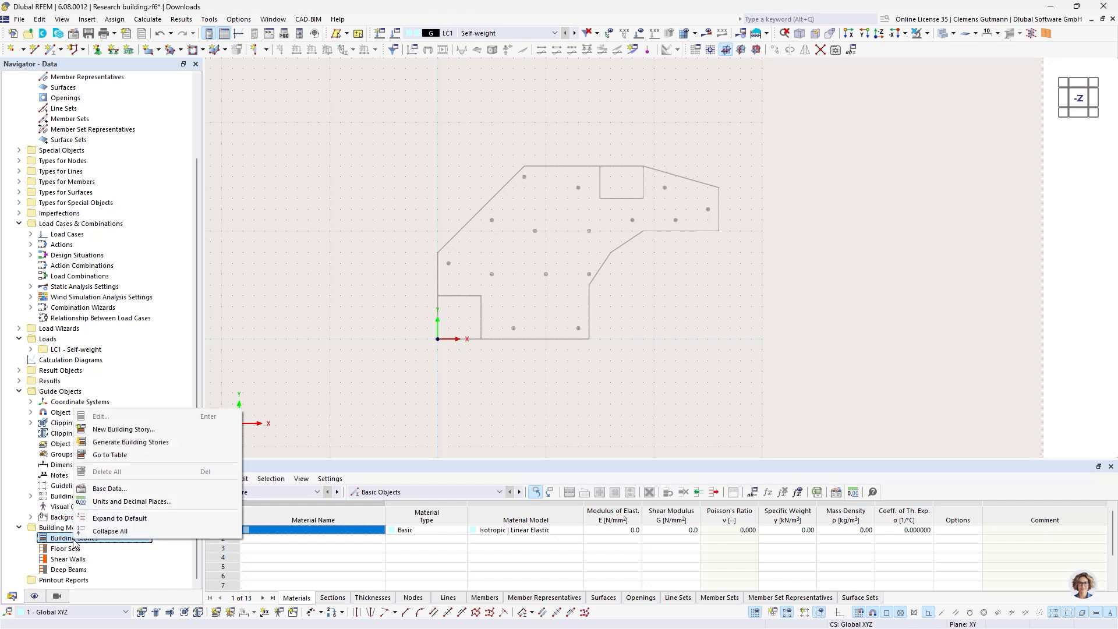
{"action": "left_click", "coordinate": [154, 428]}
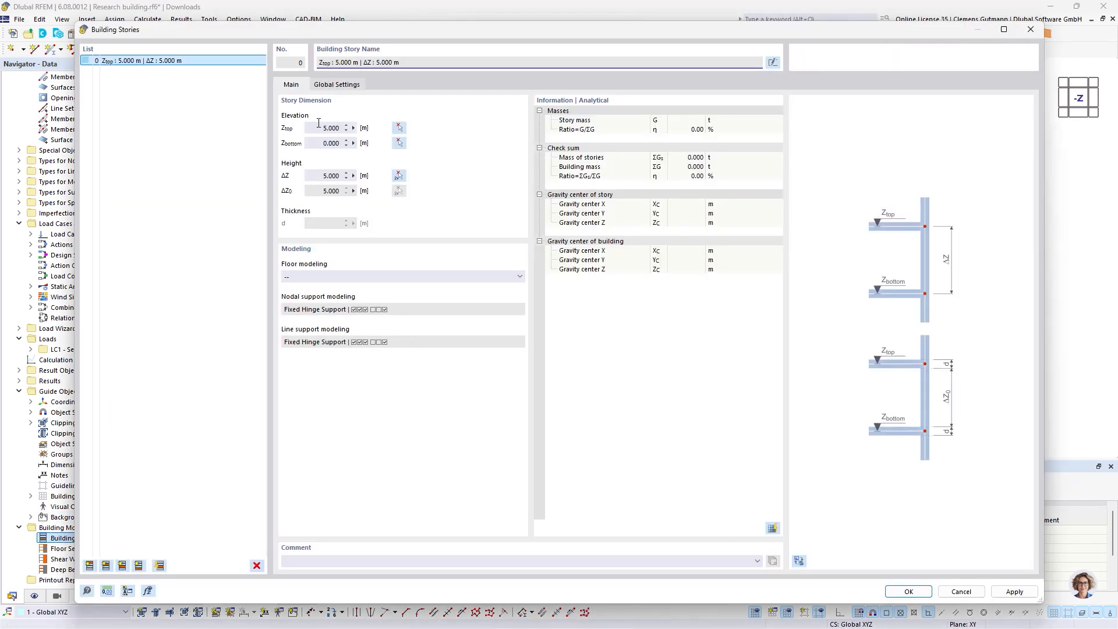
{"action": "key", "text": "Tab"}
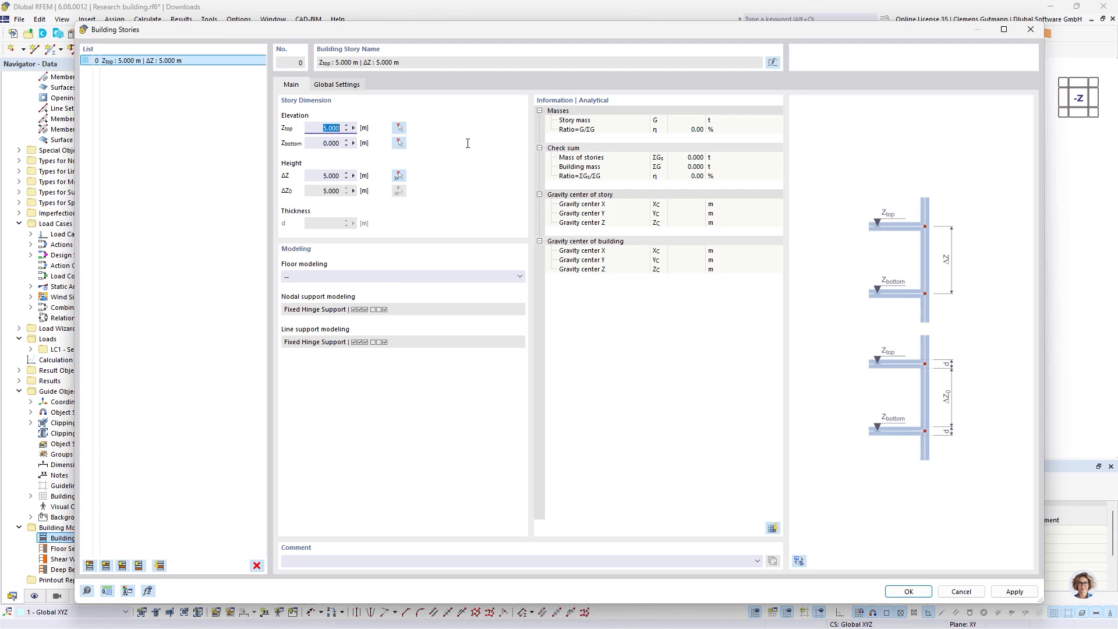
{"action": "type", "text": "0"}
{"action": "key", "text": "Tab"}
{"action": "type", "text": "-"}
{"action": "key", "text": "Tab"}
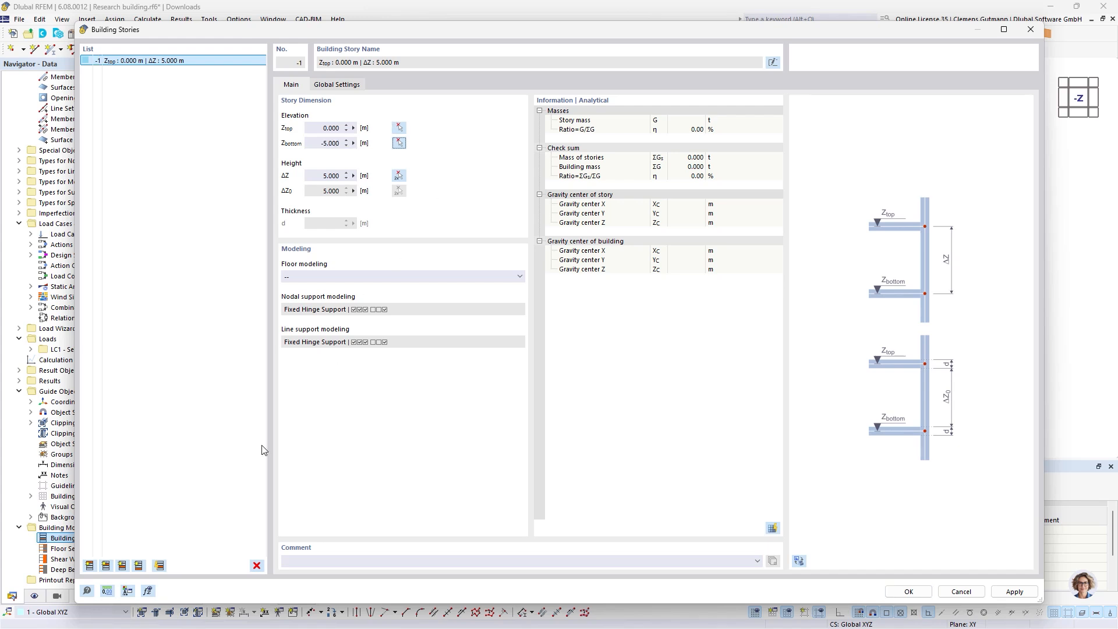
Step: Add building story 0 above the basement story and set its top elevation to 6 m
{"action": "left_click", "coordinate": [89, 566]}
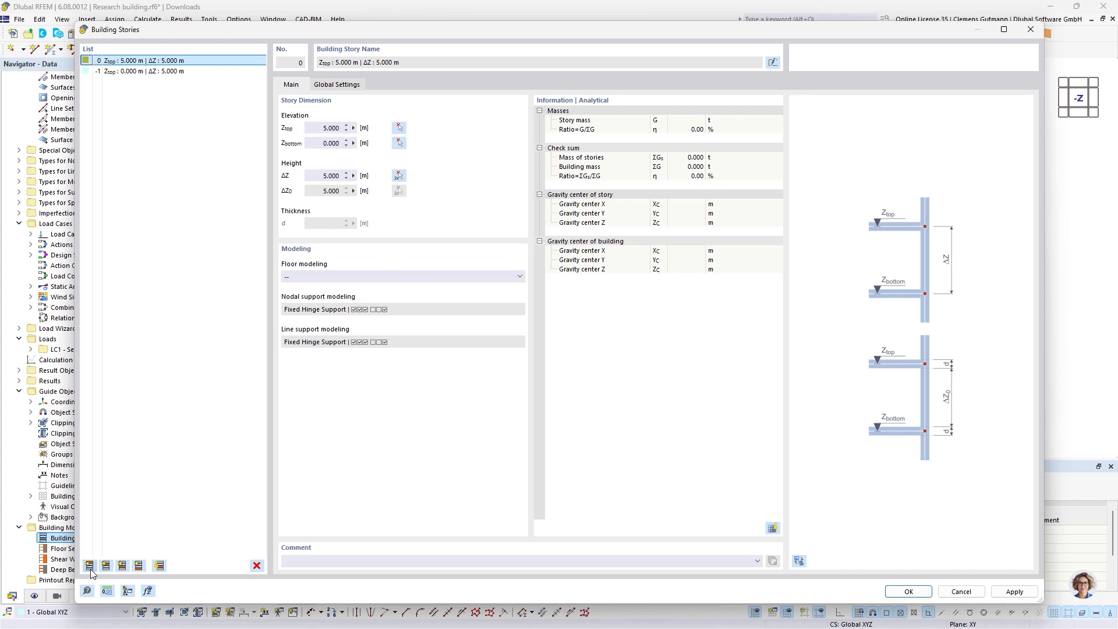
{"action": "left_click", "coordinate": [309, 128]}
{"action": "type", "text": "6"}
{"action": "key", "text": "Tab"}
Step: Add building story 1 above story 0 and set its height ΔZ to 4 m
{"action": "left_click", "coordinate": [88, 568]}
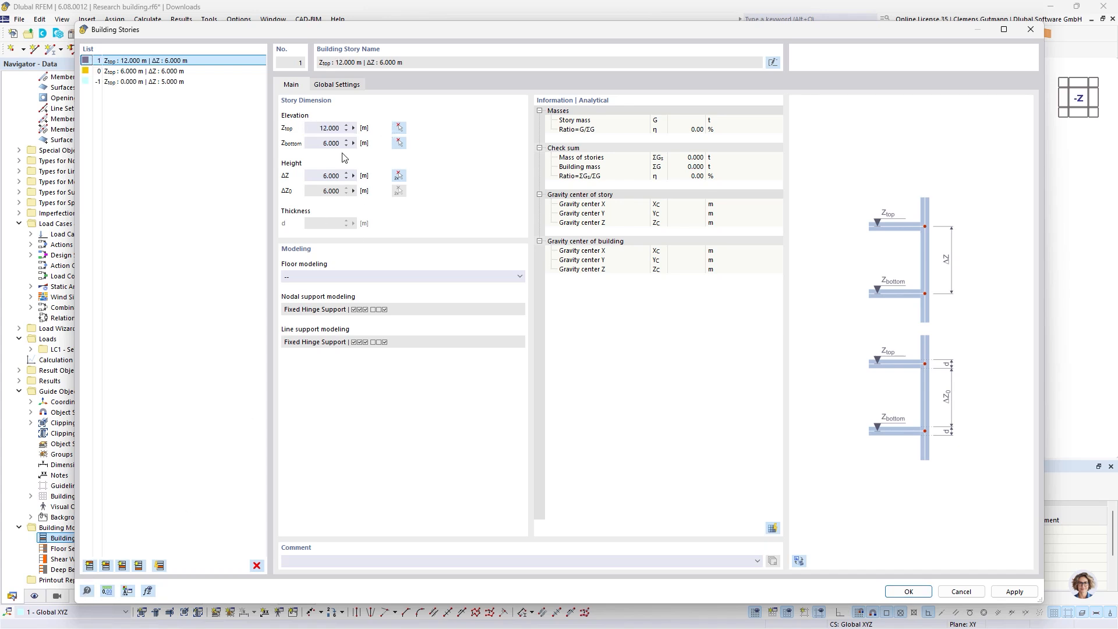
{"action": "left_click", "coordinate": [319, 175]}
{"action": "type", "text": "4"}
{"action": "key", "text": "Tab"}
Step: Add building stories 2 and 3 on top, each 4 m high, and confirm the building stories
{"action": "left_click", "coordinate": [90, 566]}
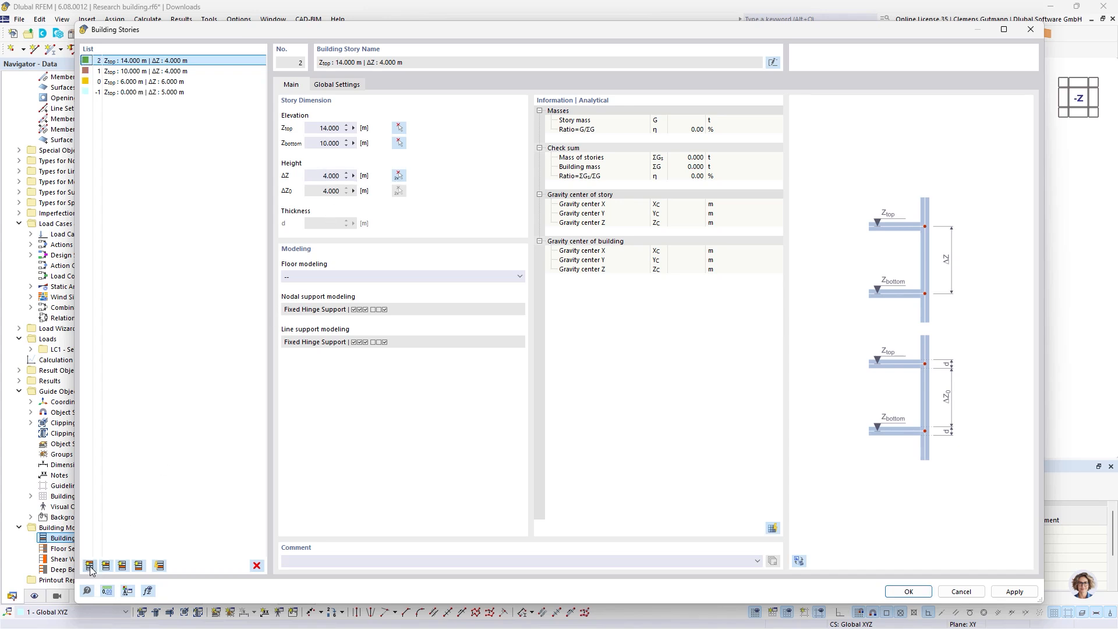
{"action": "left_click", "coordinate": [90, 566]}
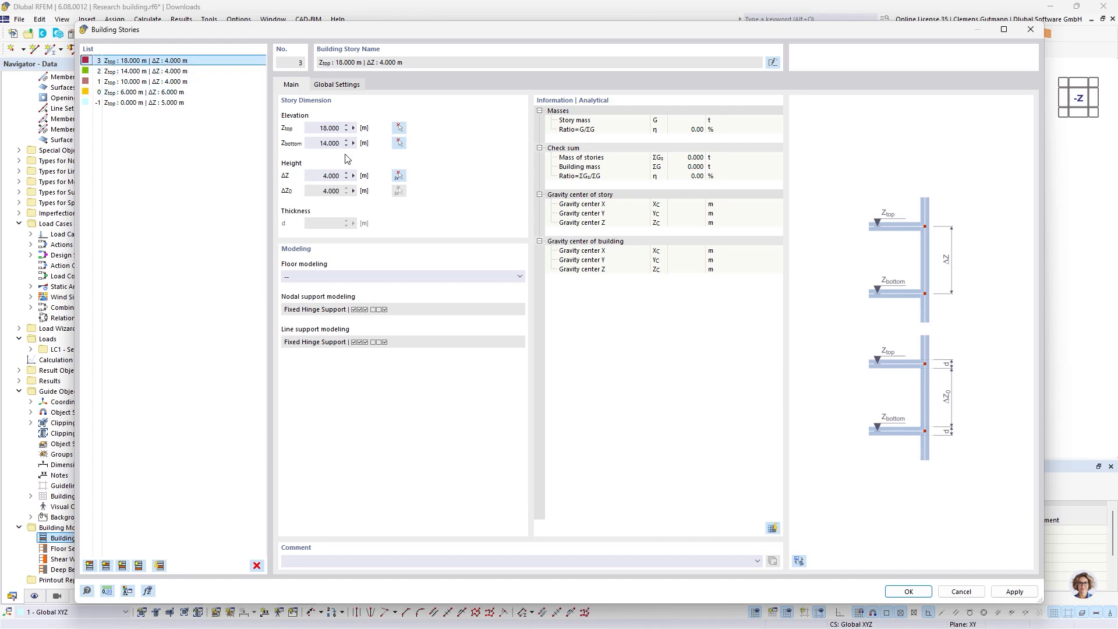
{"action": "left_click", "coordinate": [890, 594]}
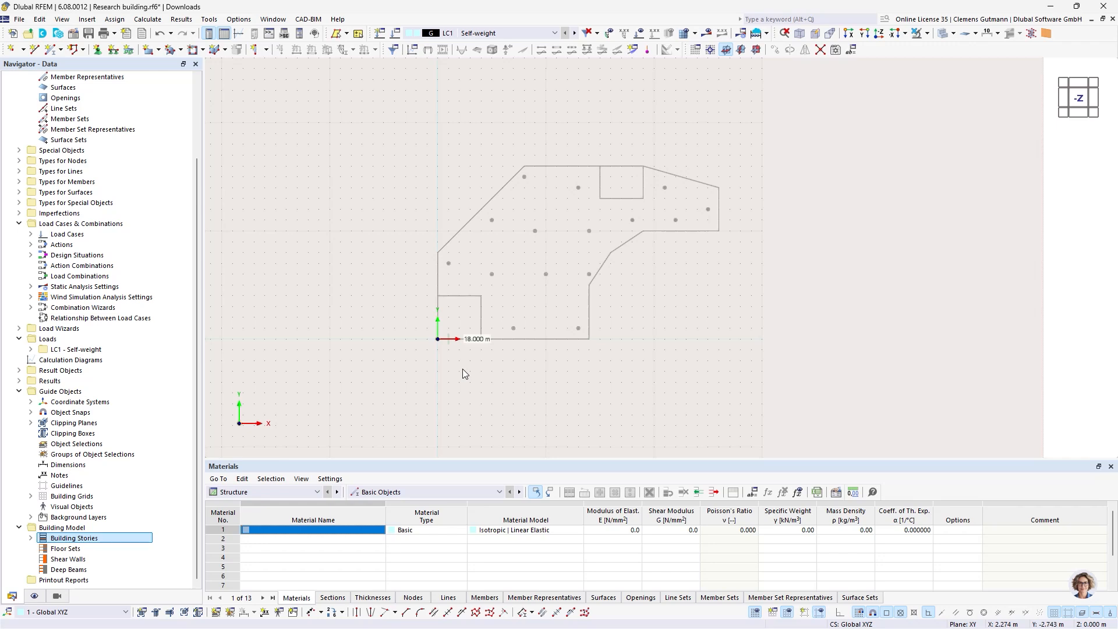
Step: Create a new material using concrete C25/30 according to EN 1992-1-1:2004/A1:2014
{"action": "scroll", "coordinate": [93, 175], "scroll_direction": "up", "scroll_amount": 5}
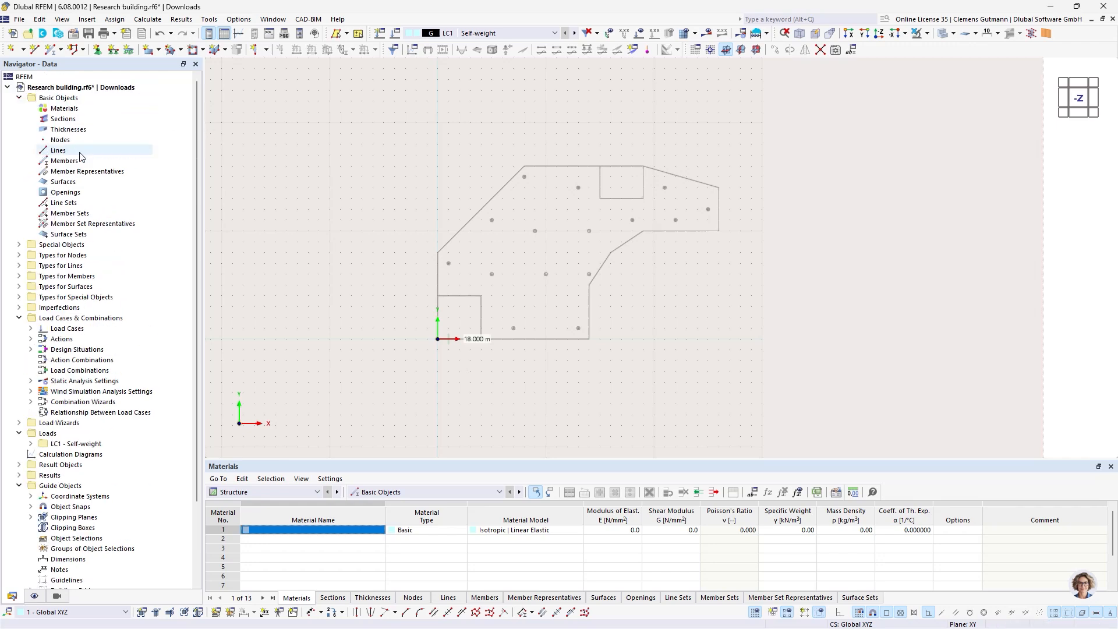
{"action": "right_click", "coordinate": [64, 109]}
{"action": "left_click", "coordinate": [115, 131]}
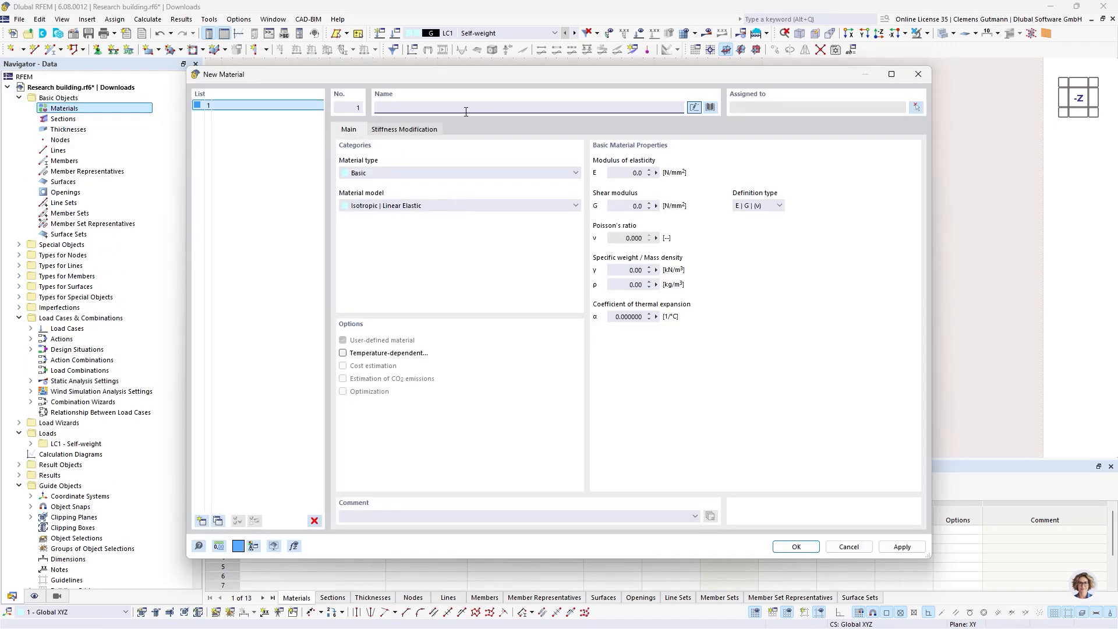
{"action": "type", "text": "c"}
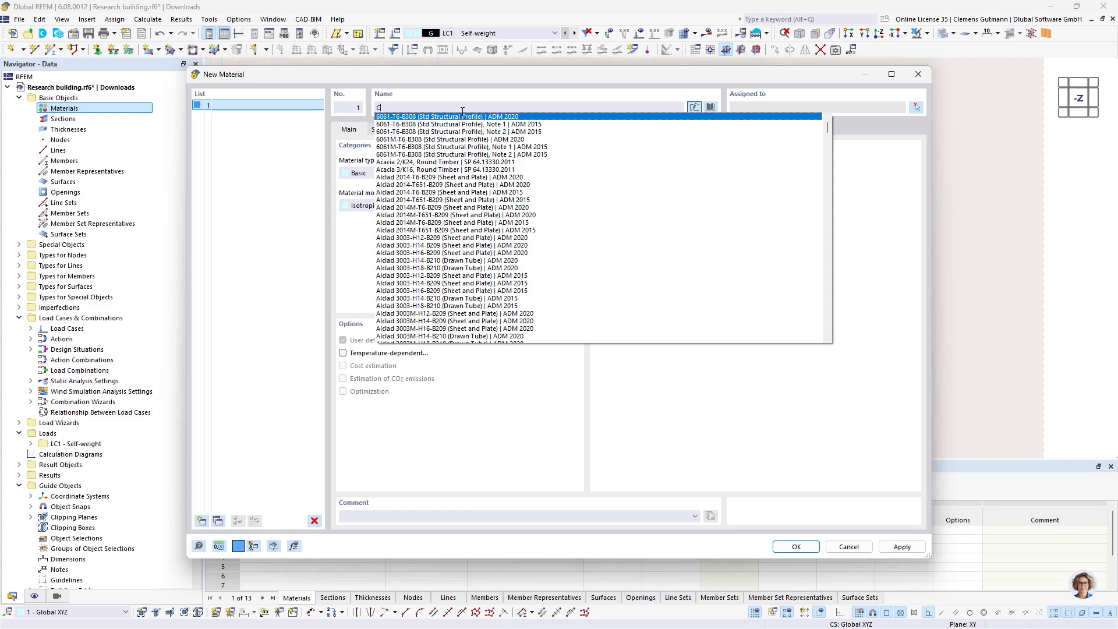
{"action": "type", "text": "25"}
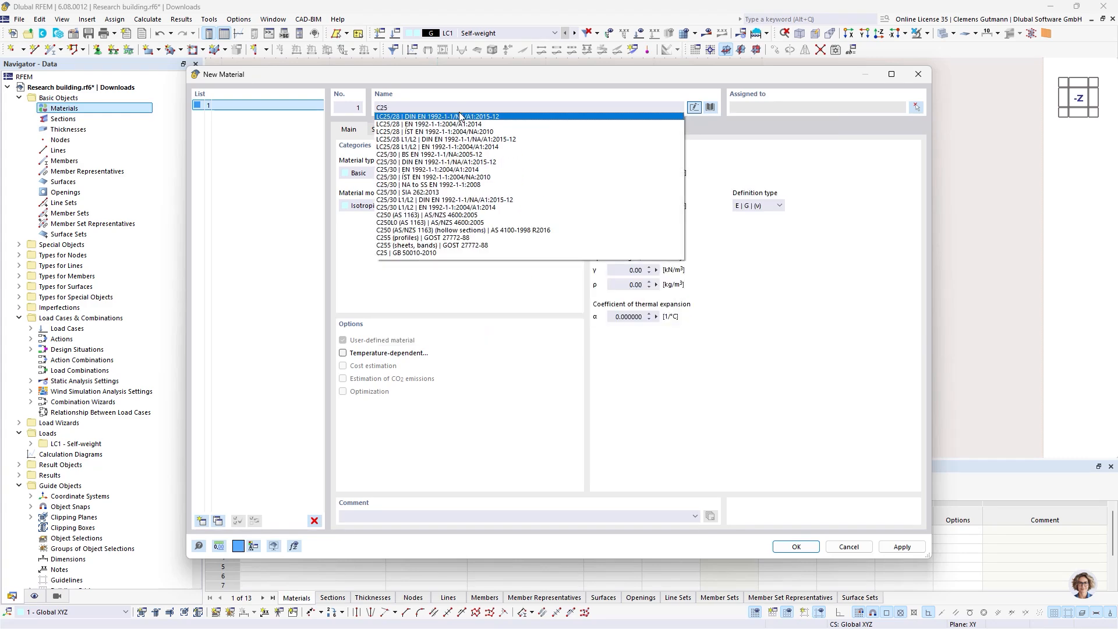
{"action": "left_click", "coordinate": [412, 170]}
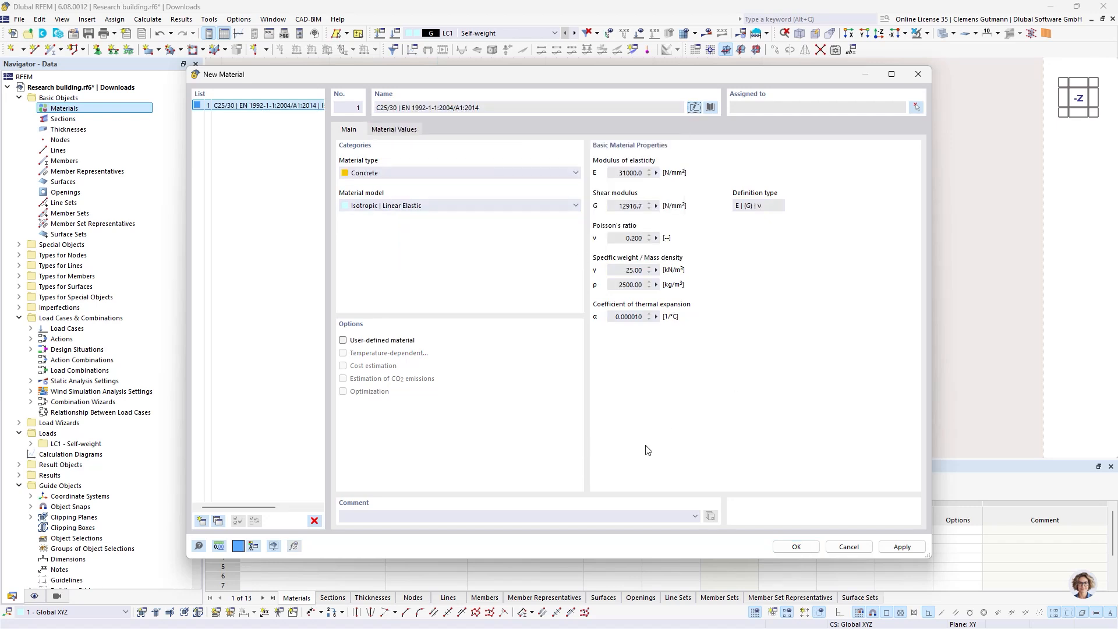
{"action": "left_click", "coordinate": [798, 546]}
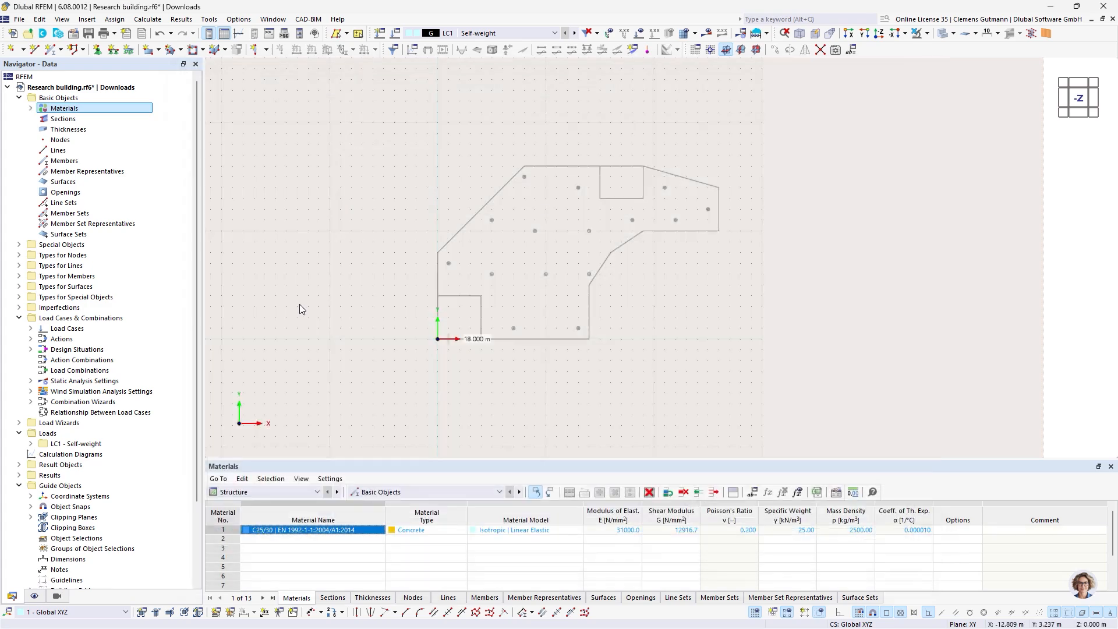
Step: Create a new massive circular section in C25/30 with a diameter of 300 mm
{"action": "right_click", "coordinate": [64, 119]}
{"action": "left_click", "coordinate": [91, 137]}
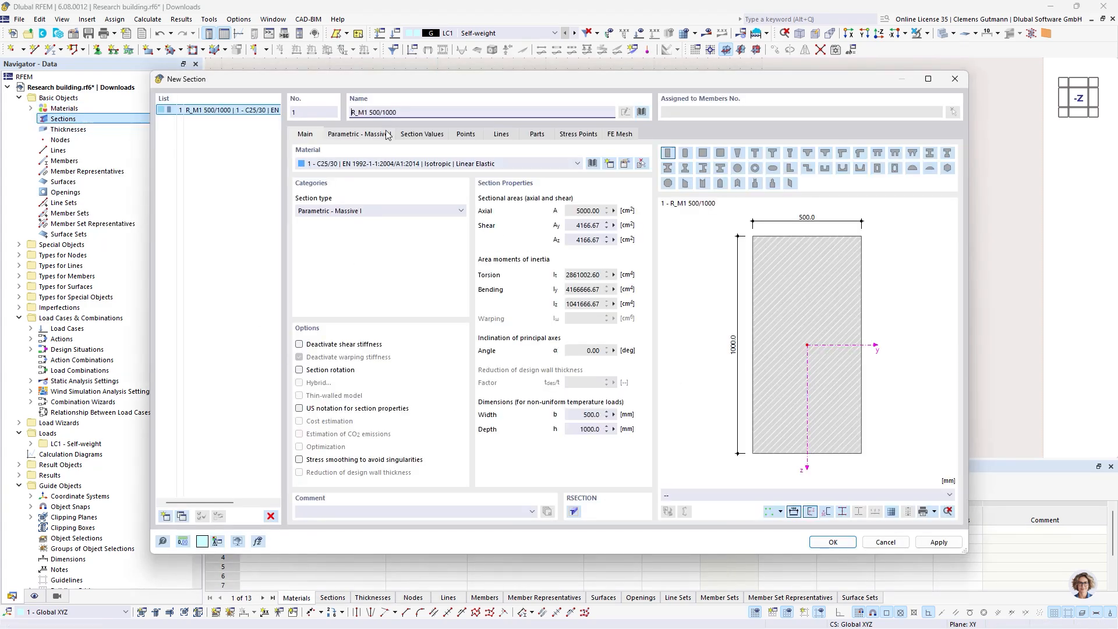
{"action": "left_click", "coordinate": [737, 168]}
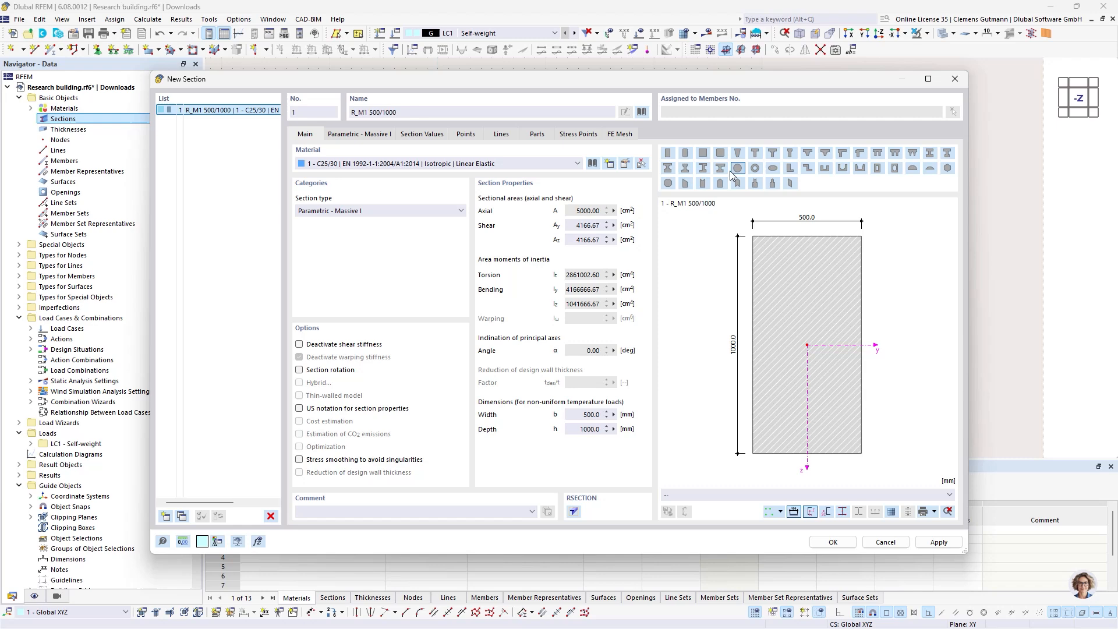
{"action": "left_click", "coordinate": [381, 136]}
{"action": "type", "text": "300.0"}
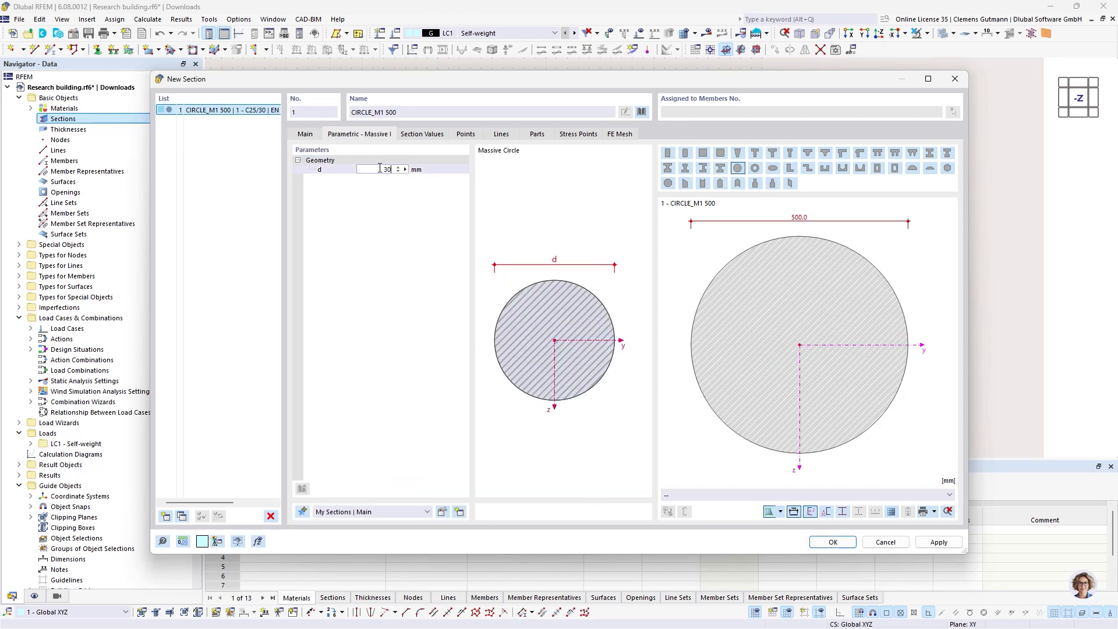
{"action": "left_click", "coordinate": [831, 542]}
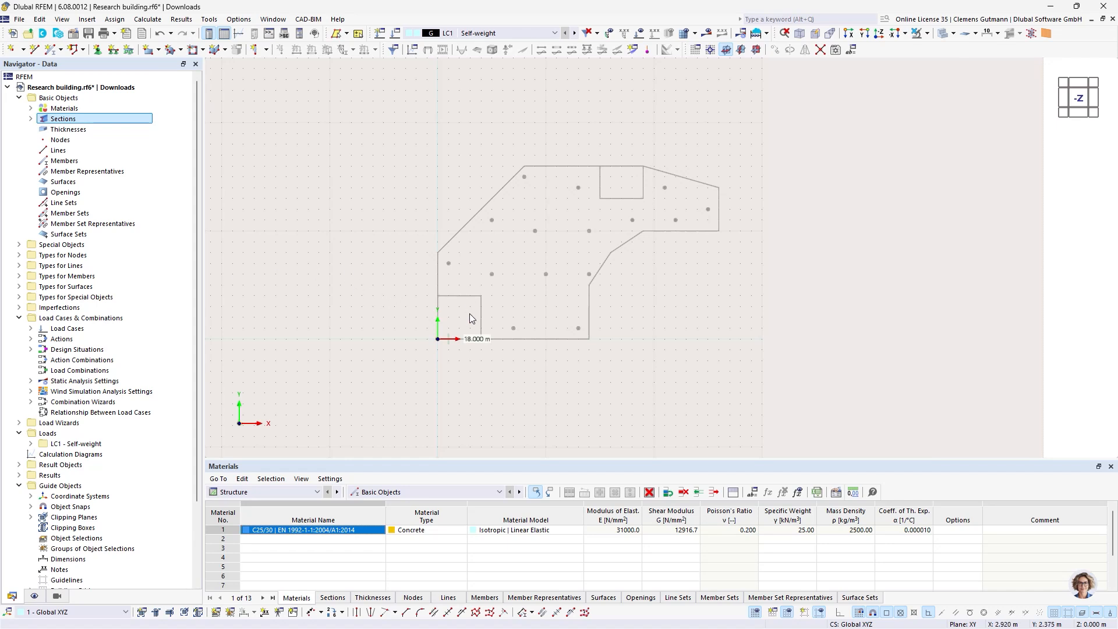
Step: Create a new uniform thickness in C25/30 with d set to 24 mm
{"action": "right_click", "coordinate": [71, 130]}
{"action": "left_click", "coordinate": [117, 151]}
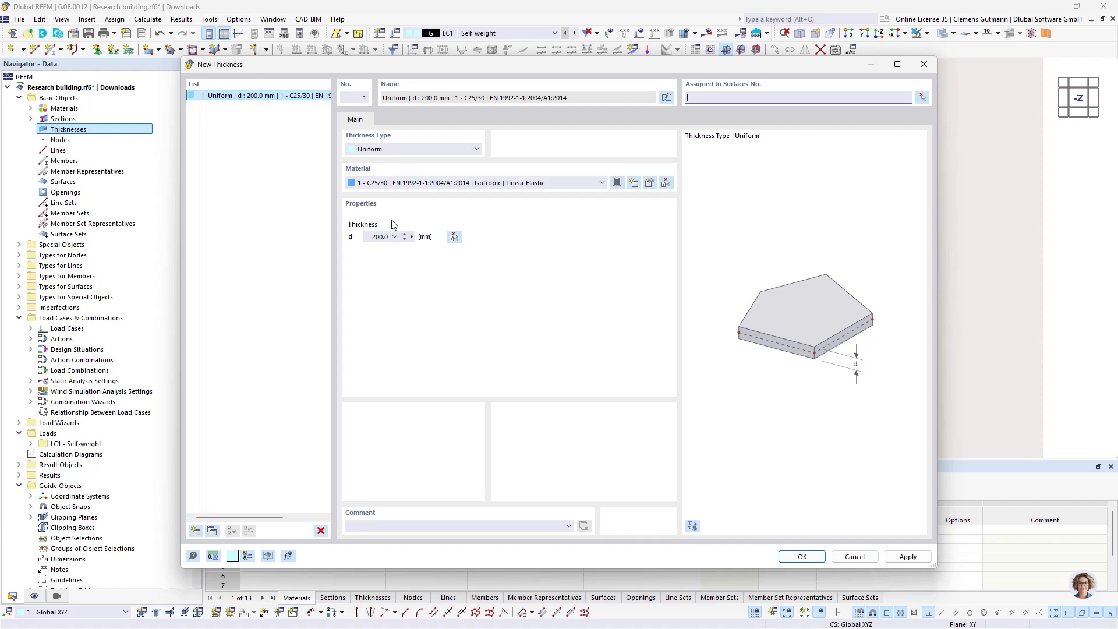
{"action": "left_click", "coordinate": [374, 238]}
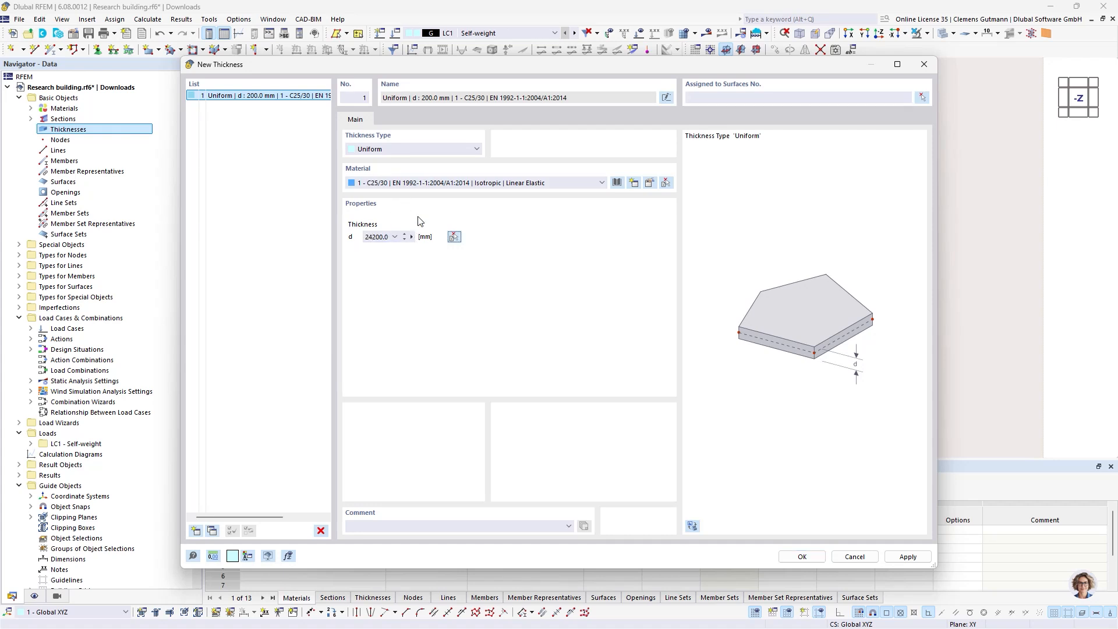
{"action": "double_click", "coordinate": [369, 236]}
{"action": "type", "text": "24"}
{"action": "key", "text": "Tab"}
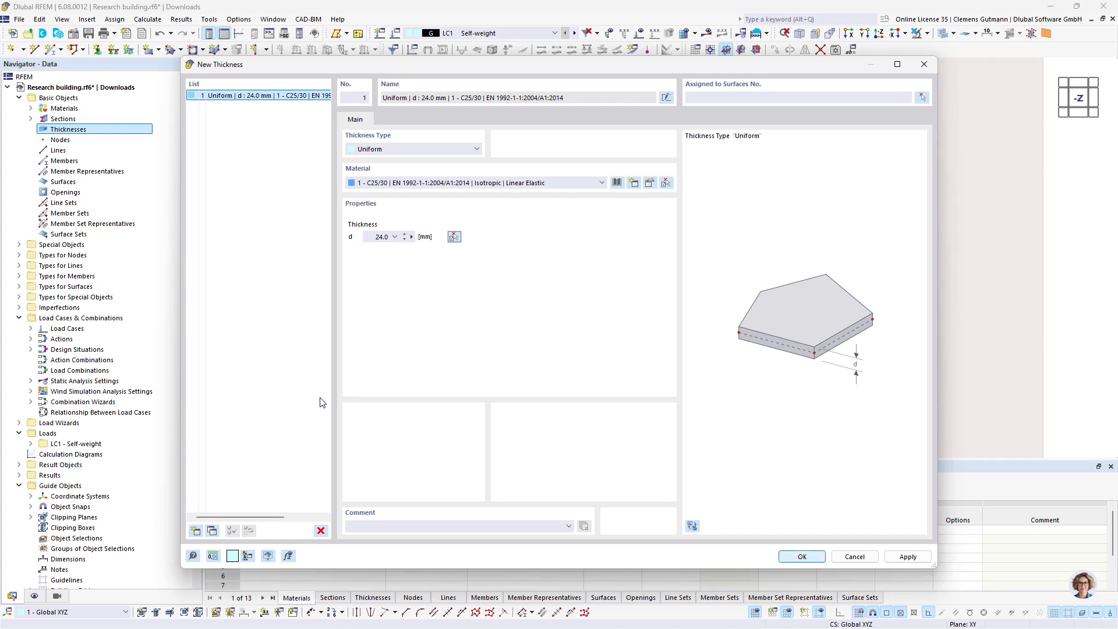
Step: Add a second uniform C25/30 thickness of 350 mm and confirm the thicknesses
{"action": "left_click", "coordinate": [196, 531]}
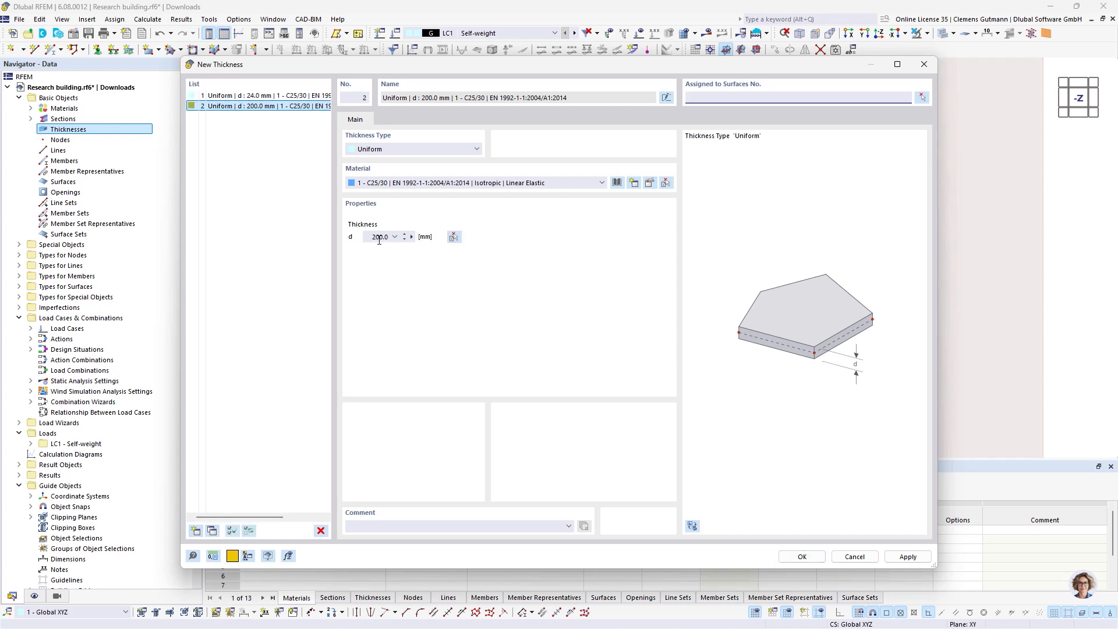
{"action": "left_click_drag", "start_coordinate": [372, 239], "coordinate": [396, 243]}
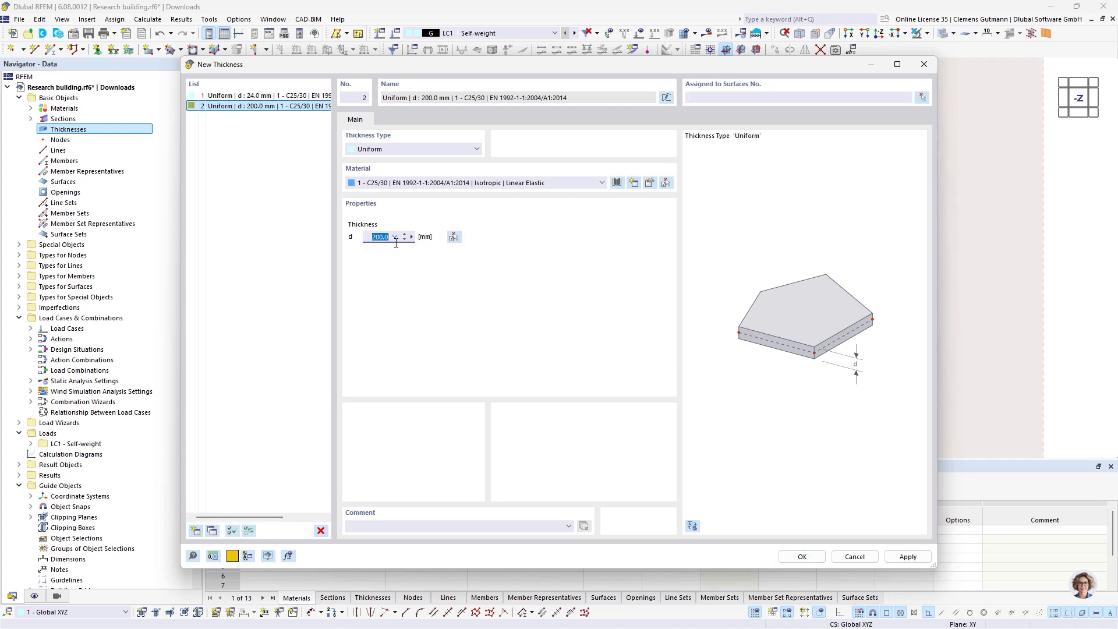
{"action": "type", "text": "350"}
{"action": "key", "text": "Tab"}
{"action": "left_click", "coordinate": [793, 561]}
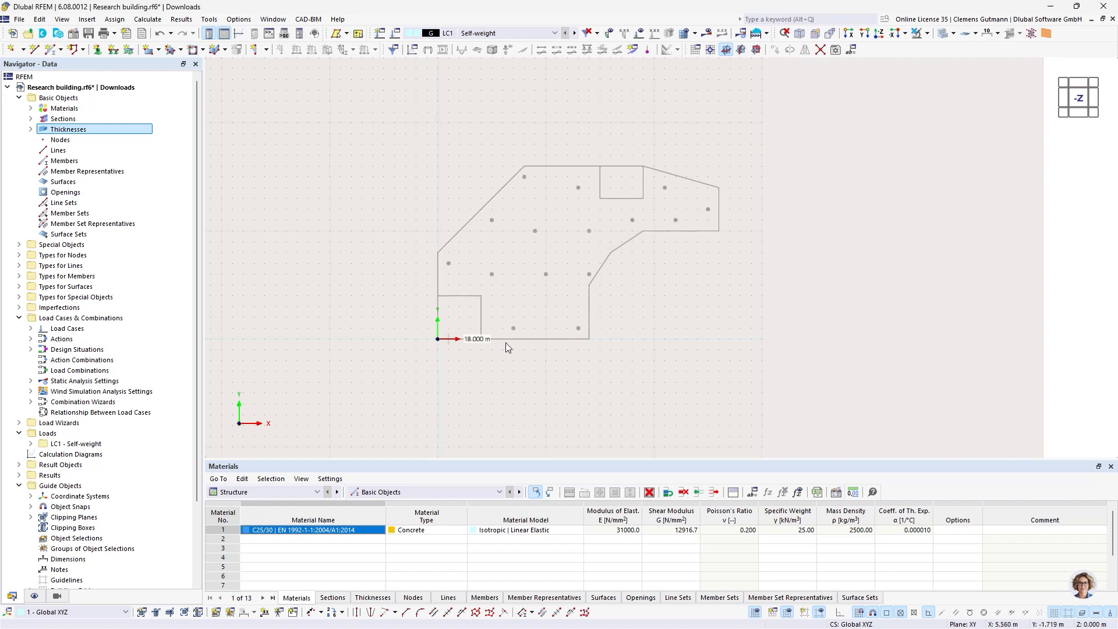
Step: Start a new polygonal floor with Standard stiffness and the uniform 24 mm C25/30 thickness
{"action": "scroll", "coordinate": [507, 309], "scroll_direction": "up", "scroll_amount": 2}
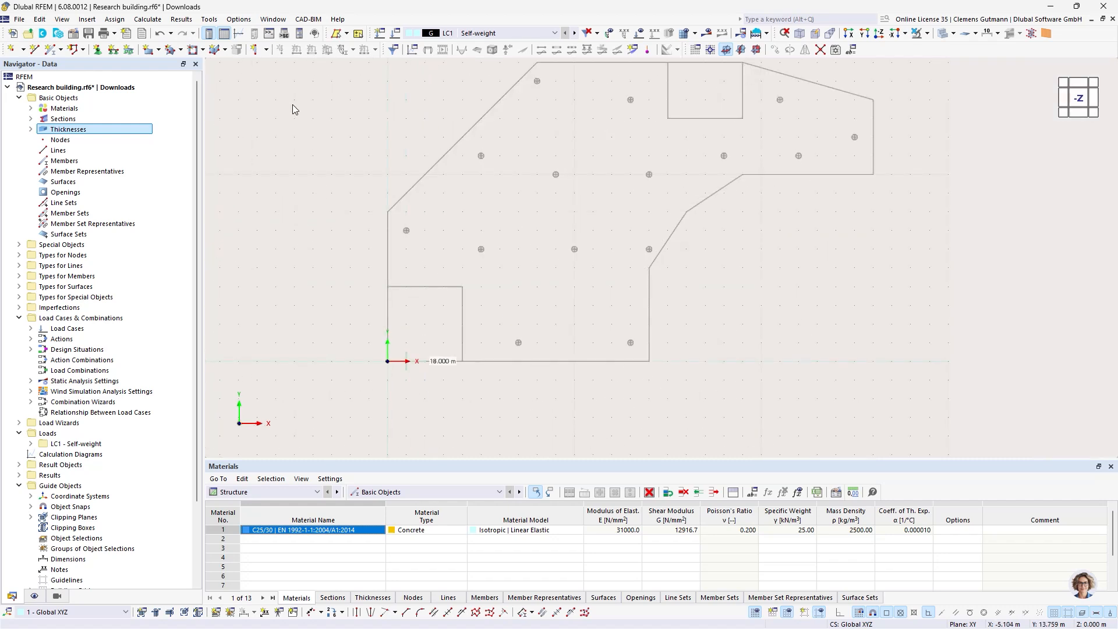
{"action": "left_click", "coordinate": [19, 485]}
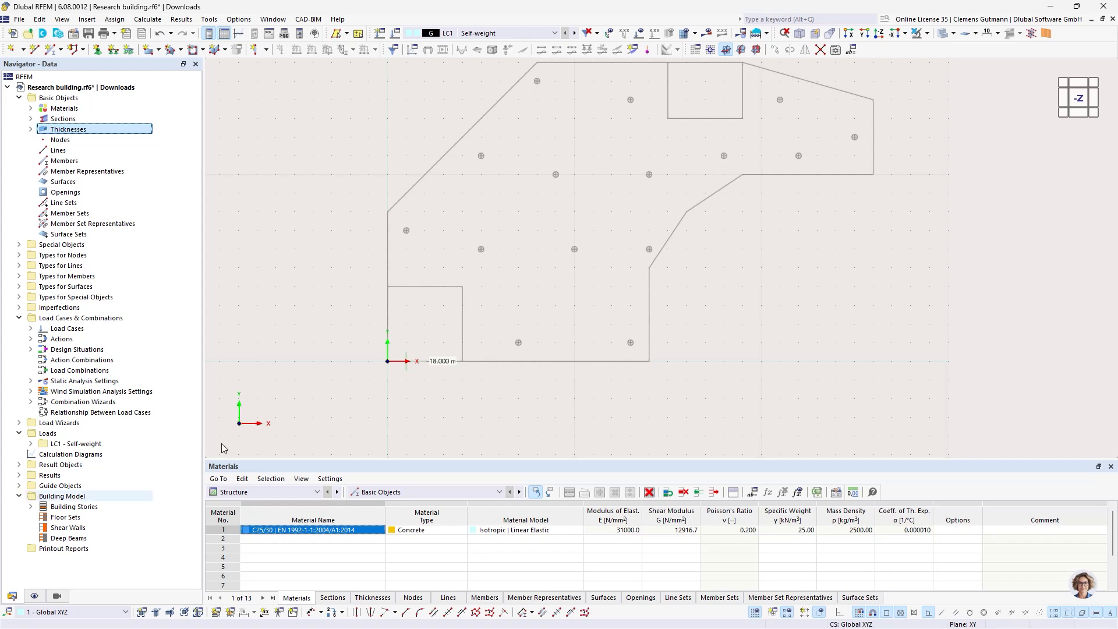
{"action": "left_click", "coordinate": [267, 51]}
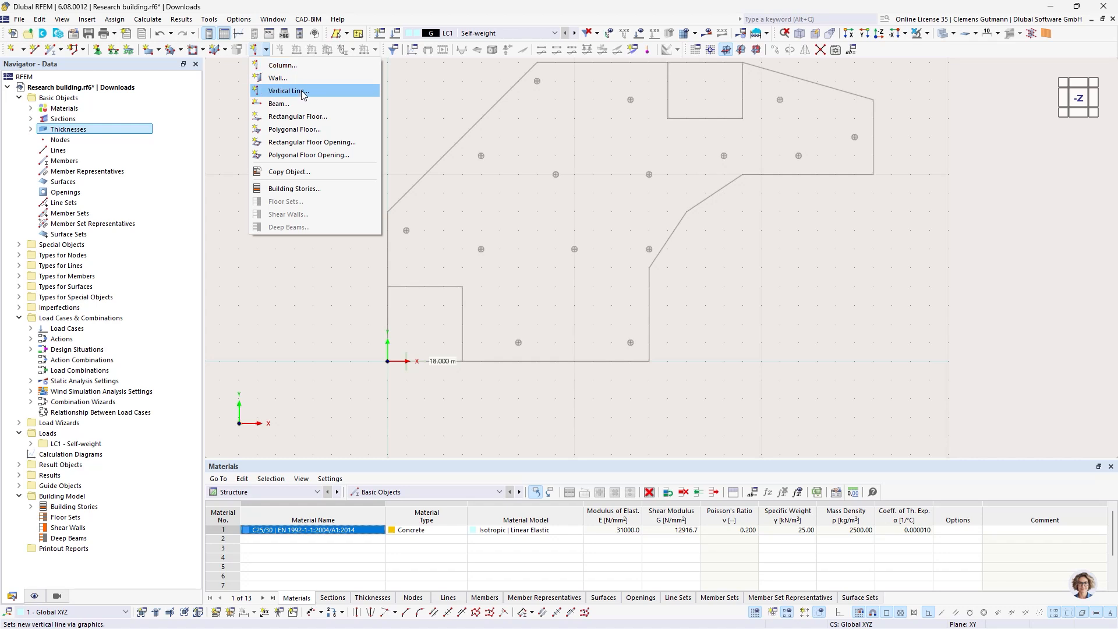
{"action": "left_click", "coordinate": [280, 130]}
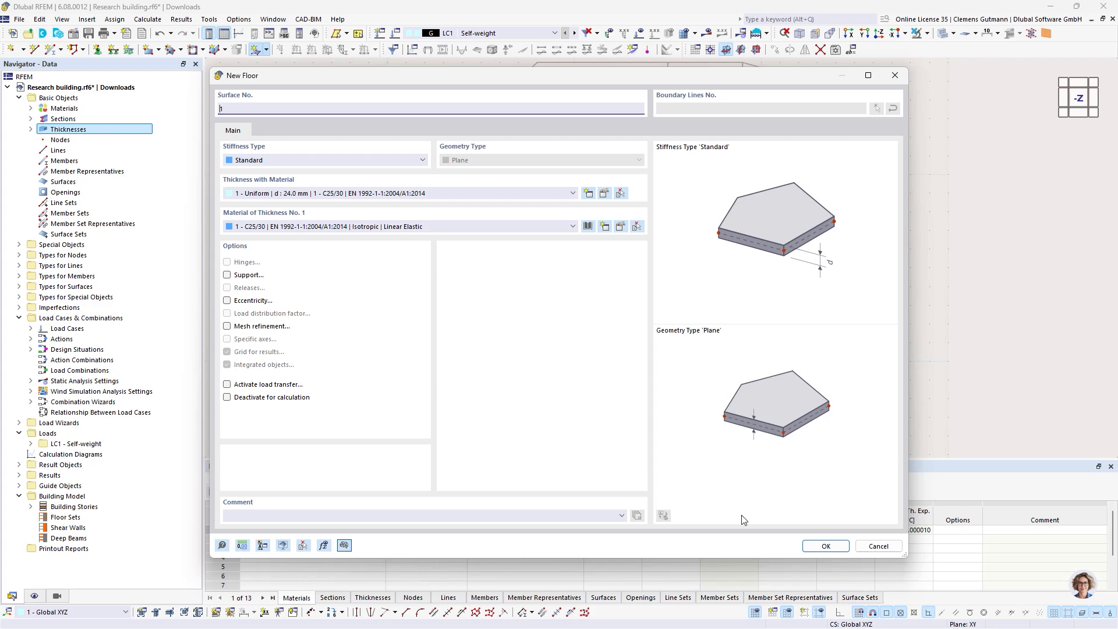
{"action": "left_click", "coordinate": [839, 549]}
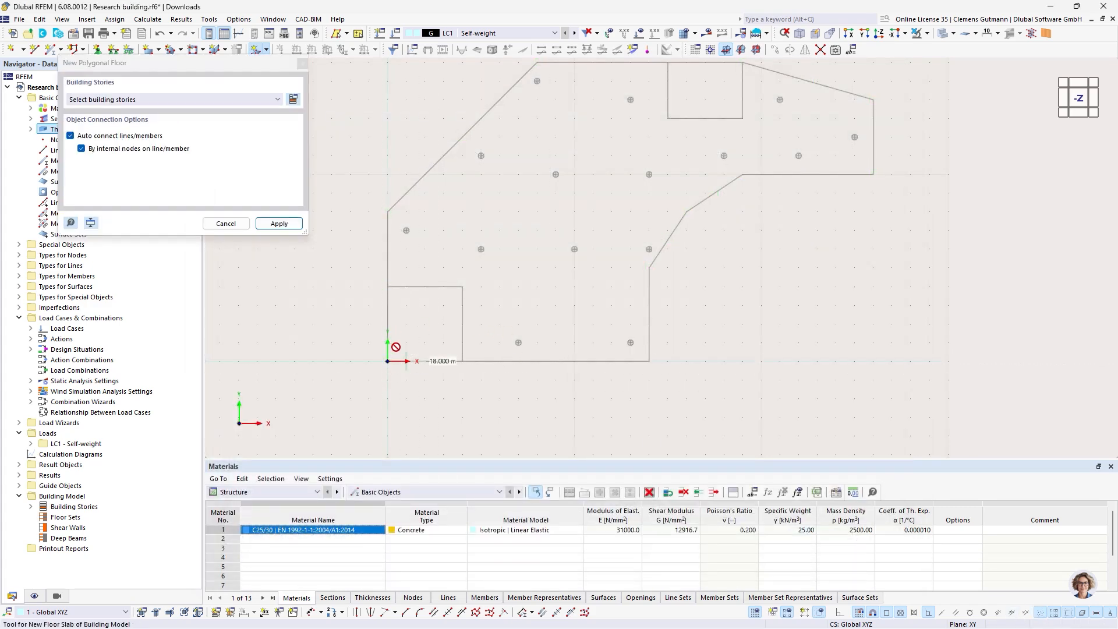
Step: Assign the new polygonal floor to all building stories, No. -1 to 3
{"action": "left_click", "coordinate": [388, 361]}
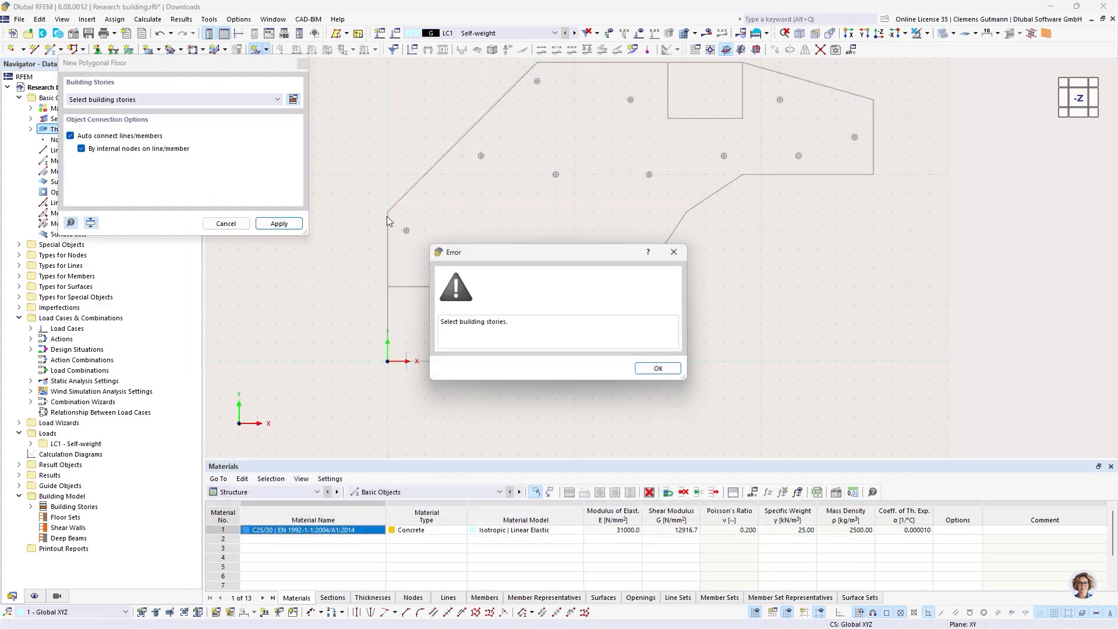
{"action": "left_click", "coordinate": [661, 370]}
{"action": "left_click", "coordinate": [204, 100]}
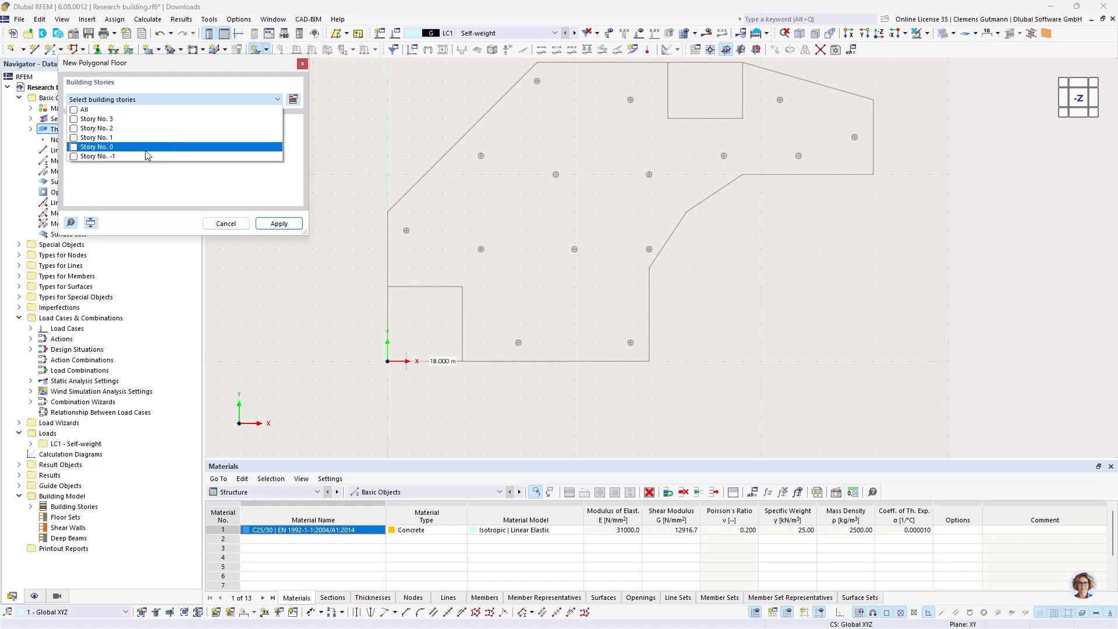
{"action": "left_click", "coordinate": [77, 111]}
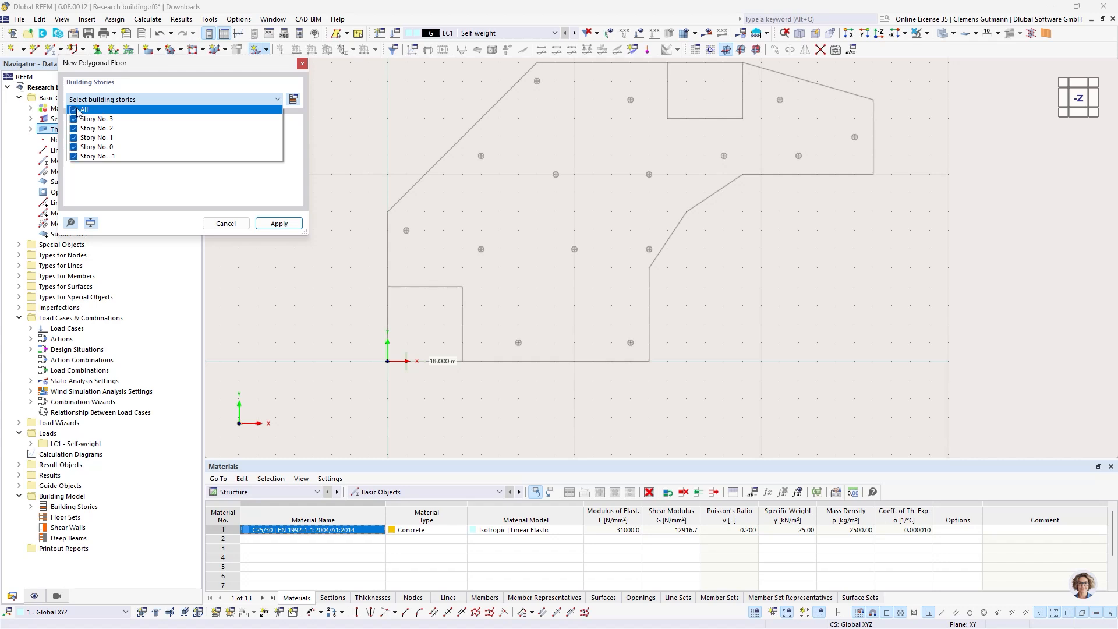
{"action": "left_click", "coordinate": [136, 181]}
{"action": "left_click", "coordinate": [134, 101]}
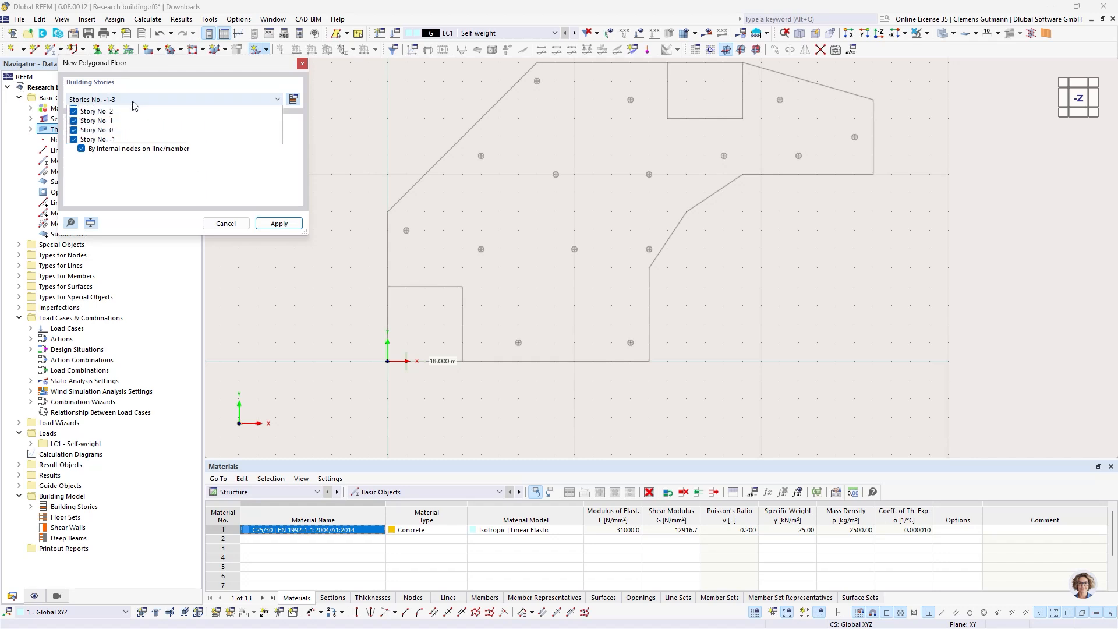
{"action": "left_click", "coordinate": [134, 101]}
{"action": "left_click", "coordinate": [274, 227]}
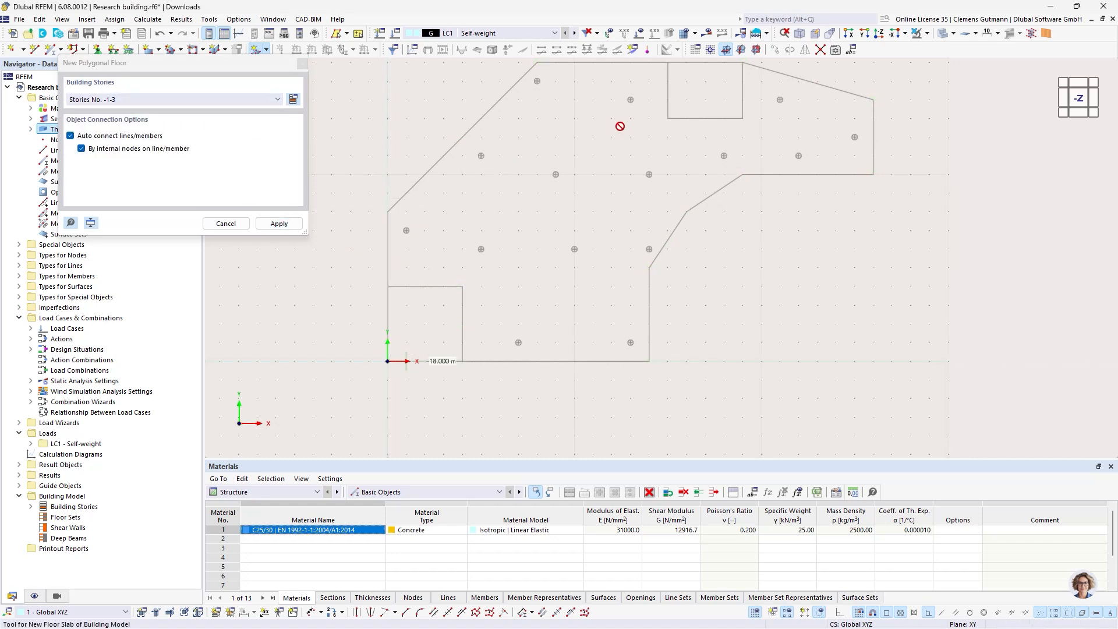
Step: Draw the polygonal floor by tracing the outer corners of the DXF floor plan and closing the outline at the origin
{"action": "middle_click_drag", "start_coordinate": [604, 141], "coordinate": [475, 260]}
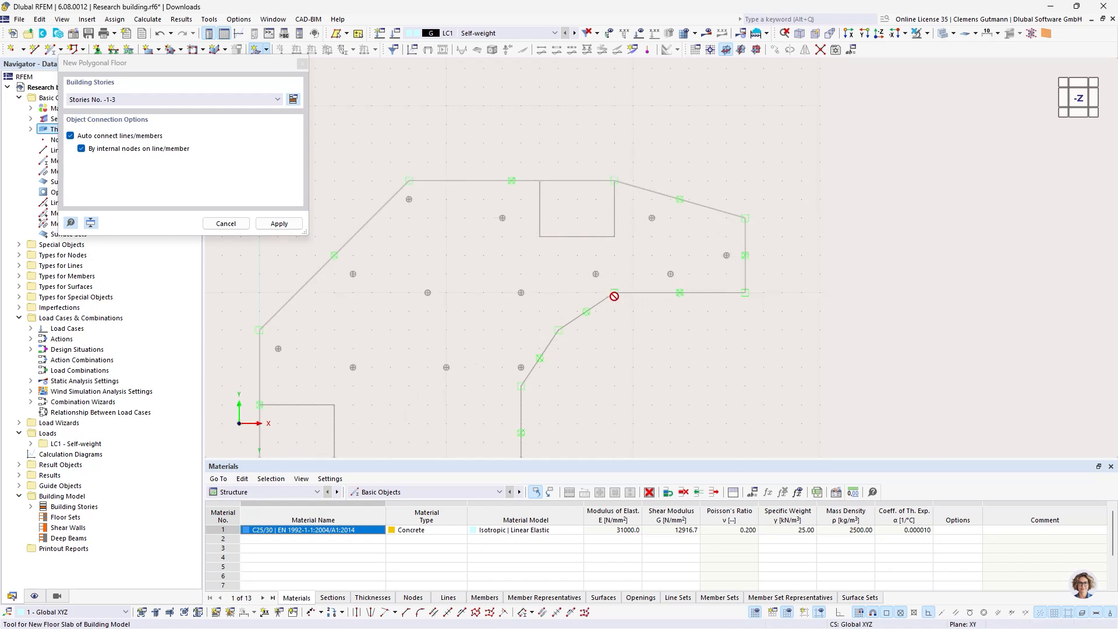
{"action": "left_click", "coordinate": [558, 330]}
{"action": "left_click", "coordinate": [521, 386]}
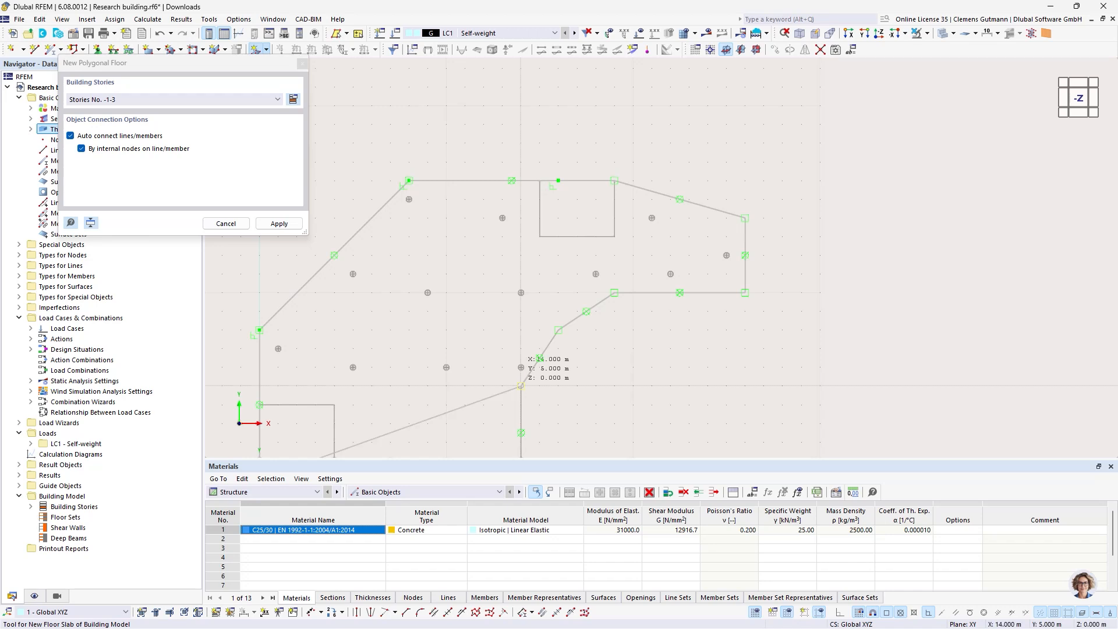
{"action": "middle_click_drag", "start_coordinate": [561, 411], "coordinate": [613, 189]}
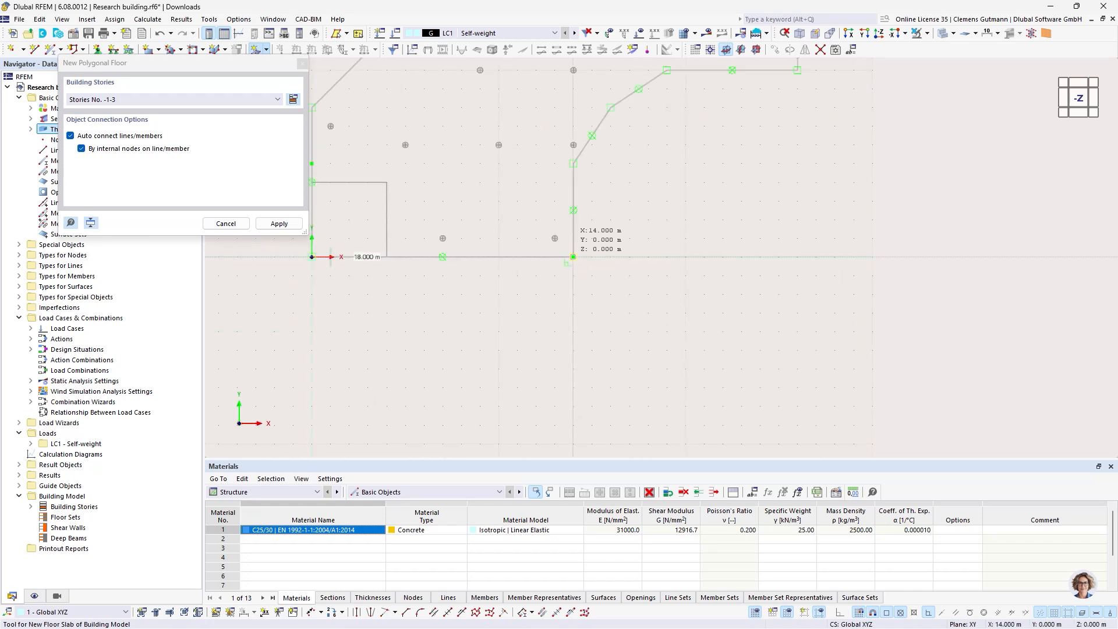
{"action": "left_click", "coordinate": [573, 257]}
{"action": "left_click", "coordinate": [312, 256]}
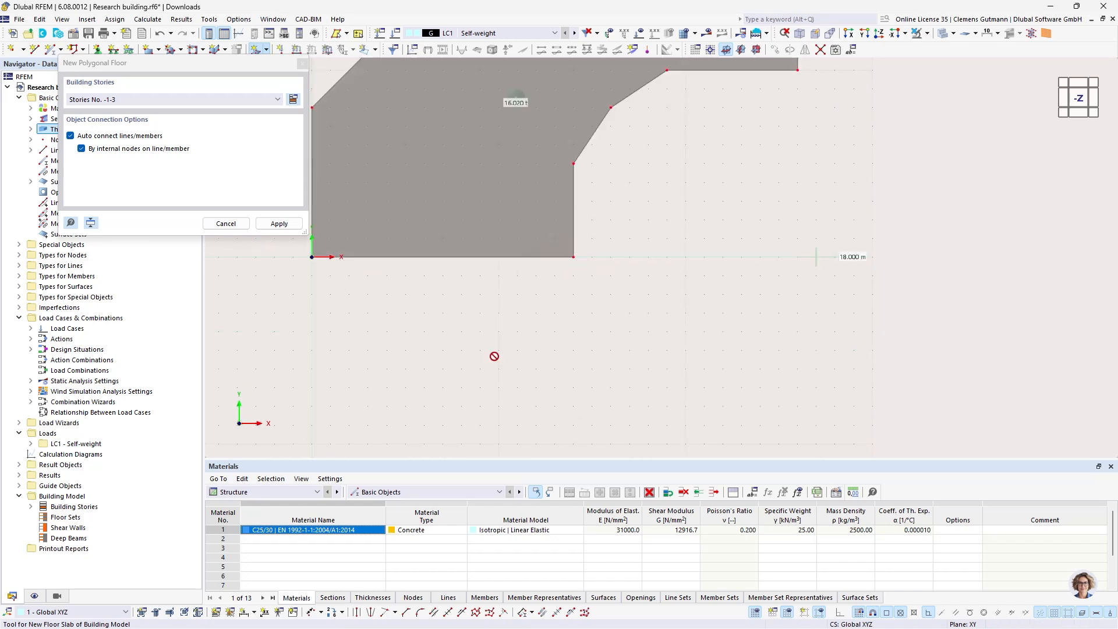
Step: Finish drawing polygonal floors, examine the stacked floors in 3D and return to the plan view
{"action": "key", "text": "Escape"}
{"action": "scroll", "coordinate": [572, 370], "scroll_direction": "down", "scroll_amount": 4}
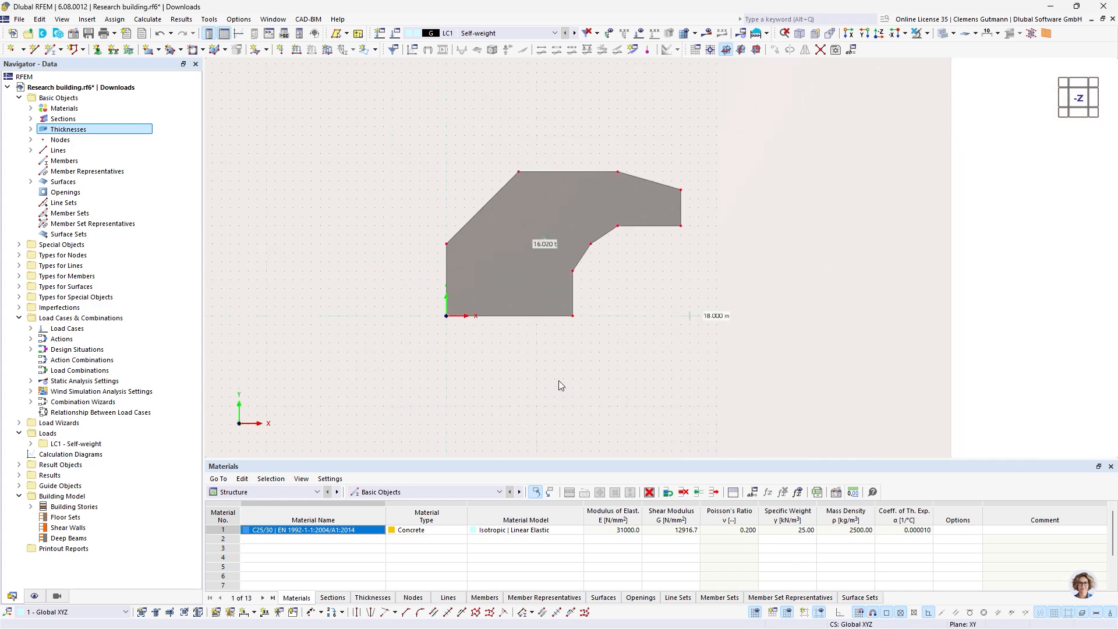
{"action": "middle_click_drag", "start_coordinate": [558, 380], "coordinate": [514, 222], "text": "ctrl"}
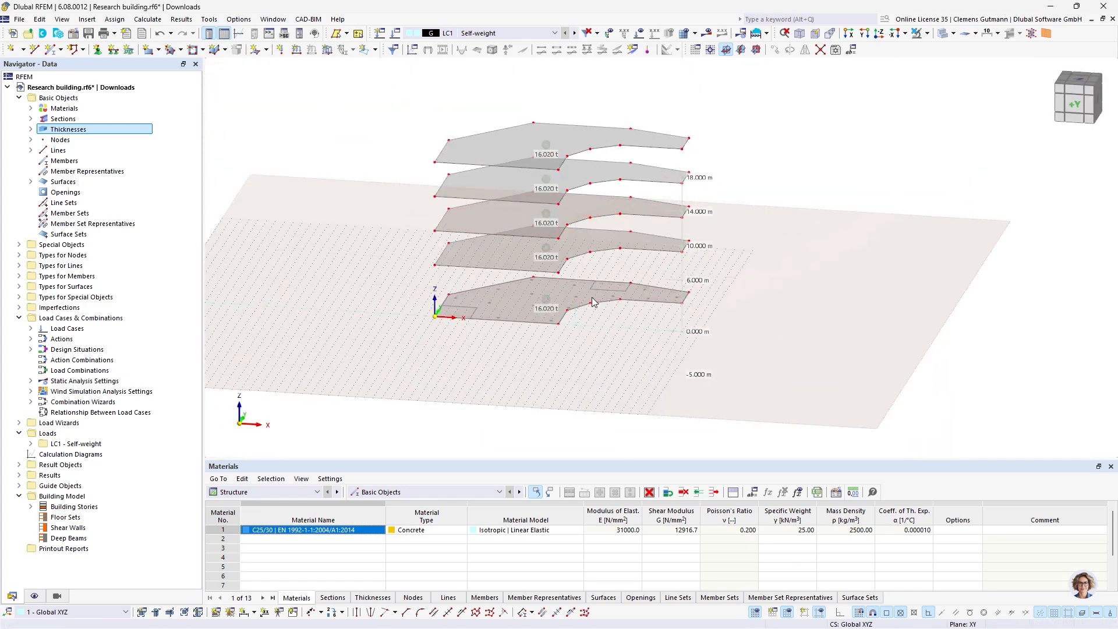
{"action": "middle_click_drag", "start_coordinate": [591, 297], "coordinate": [657, 410], "text": "ctrl"}
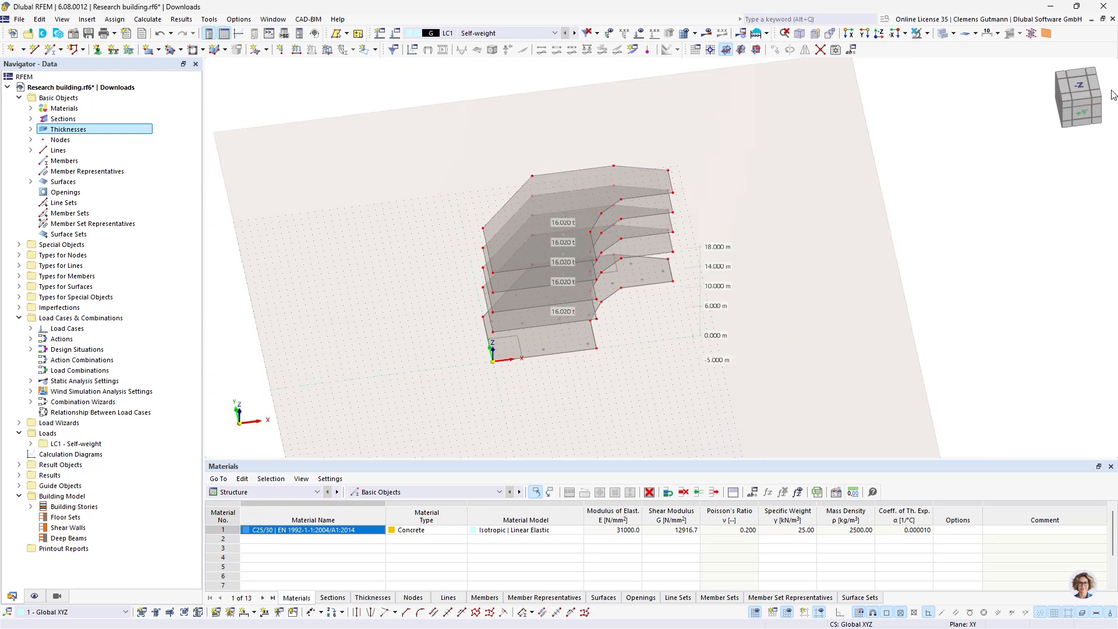
{"action": "left_click", "coordinate": [1079, 85]}
{"action": "scroll", "coordinate": [656, 272], "scroll_direction": "up", "scroll_amount": 3}
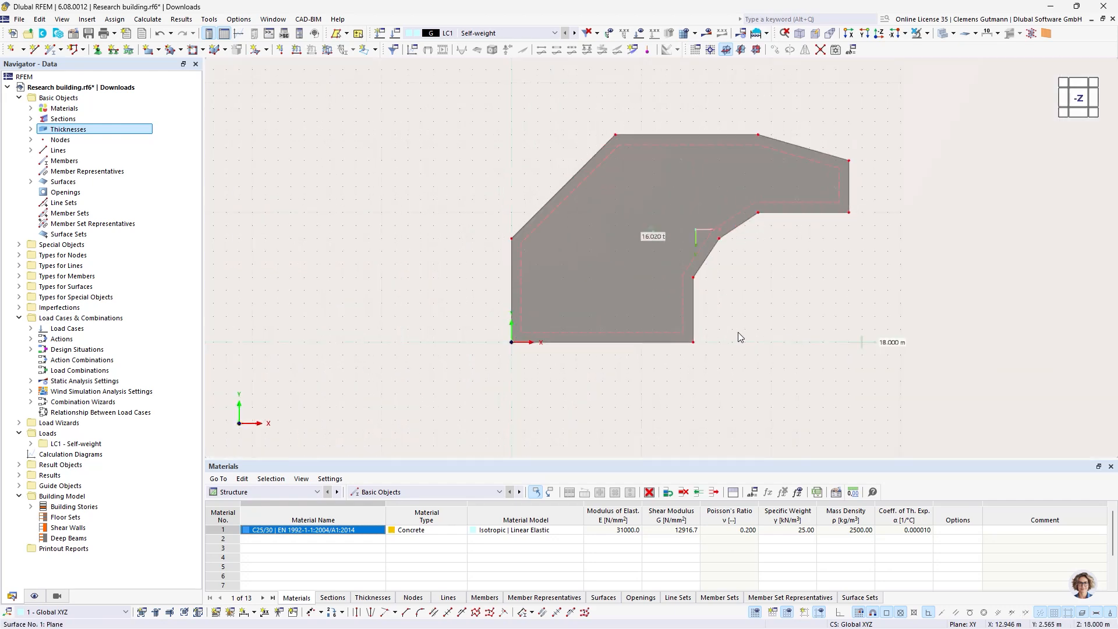
{"action": "middle_click_drag", "start_coordinate": [752, 329], "coordinate": [642, 314]}
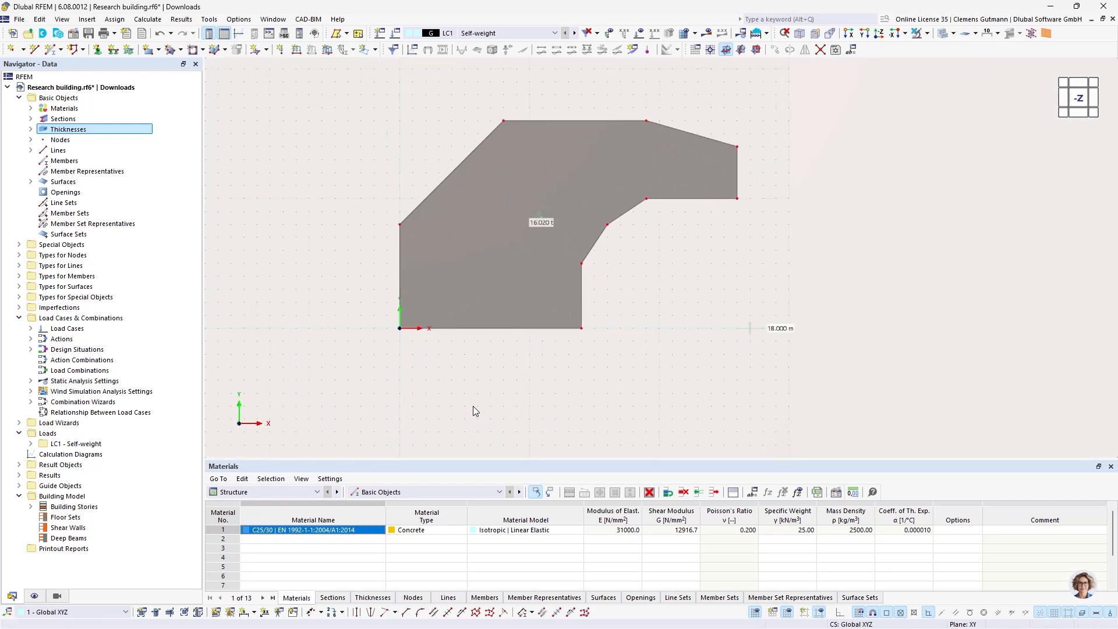
Step: Start a new rectangular floor opening assigned to Stories No. -1 to 2, leaving out Story No. 3
{"action": "left_click", "coordinate": [268, 50]}
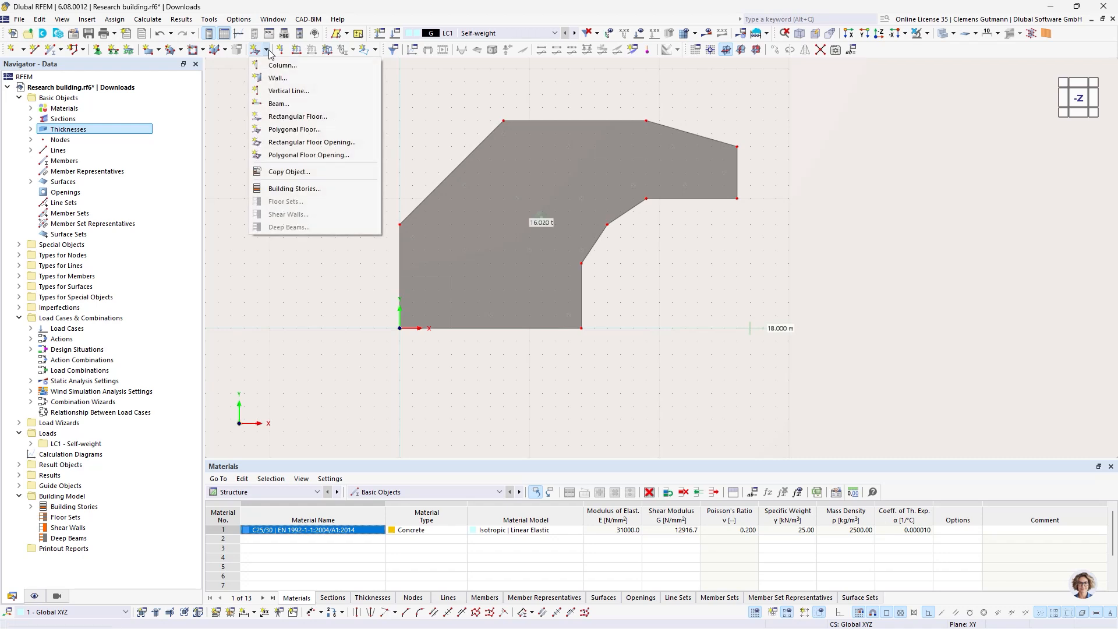
{"action": "left_click", "coordinate": [320, 143]}
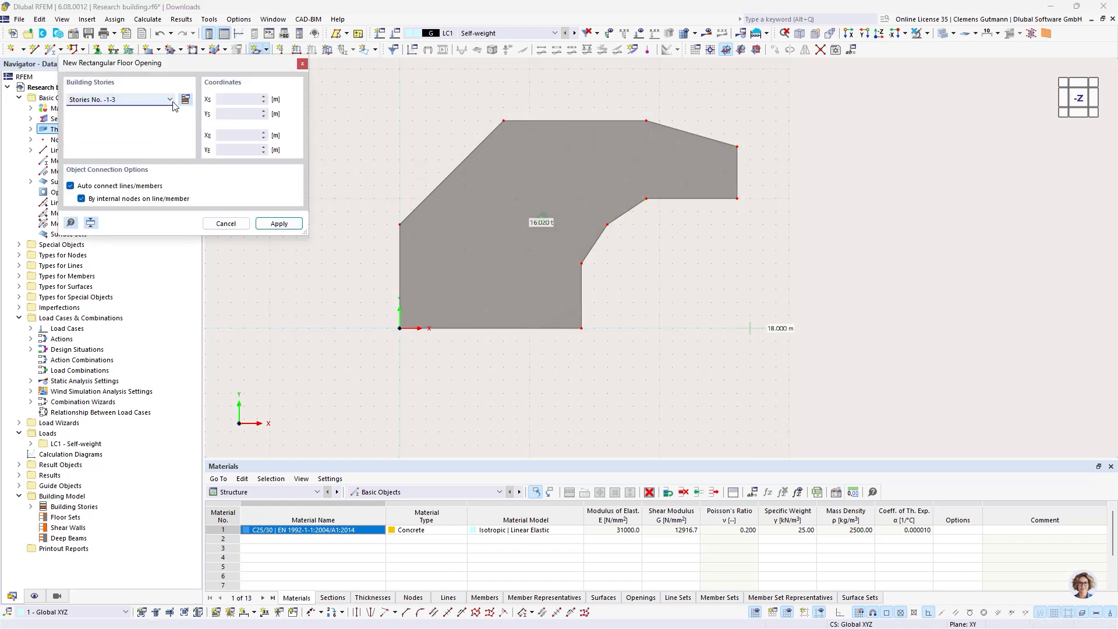
{"action": "left_click", "coordinate": [170, 100]}
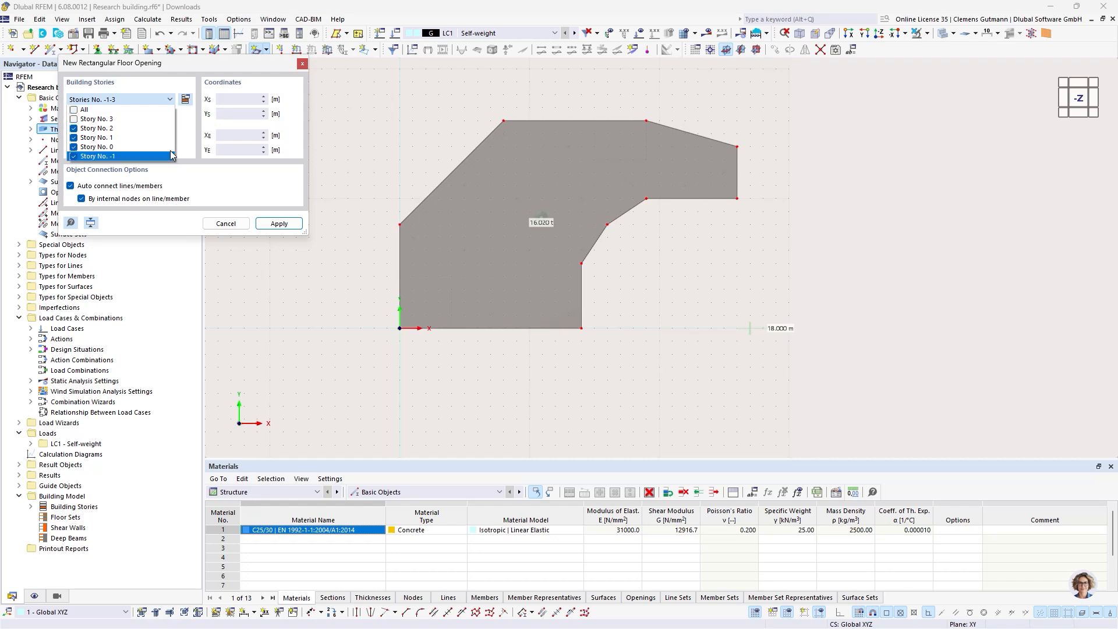
{"action": "left_click", "coordinate": [167, 88]}
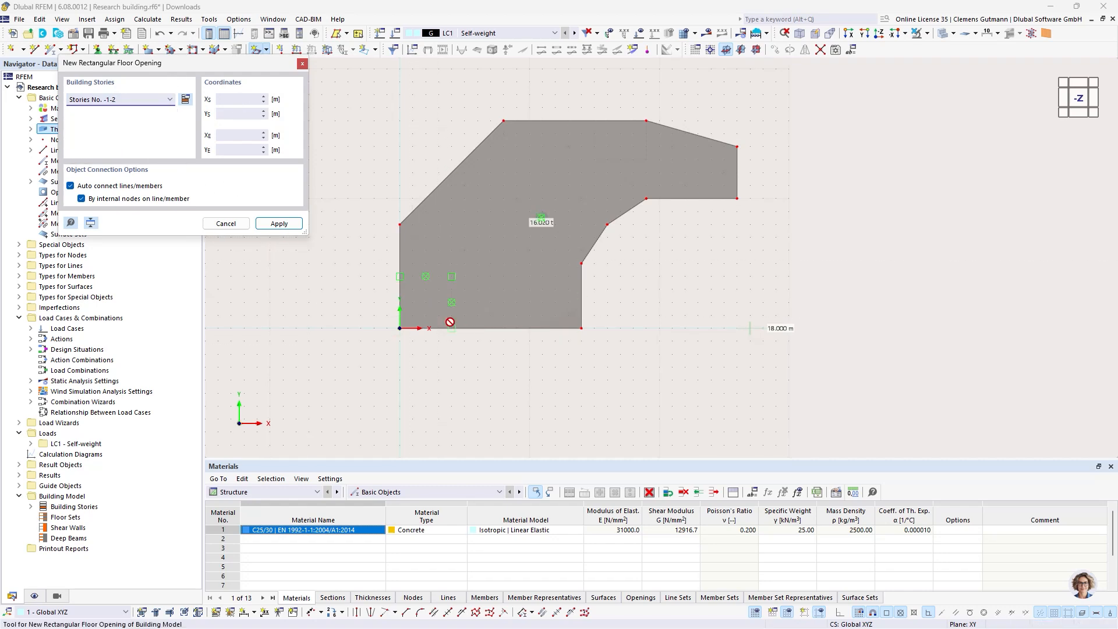
Step: Display the model transparently and draw a rectangular floor opening from the origin to X 4.000 m, Y 4.000 m
{"action": "scroll", "coordinate": [451, 322], "scroll_direction": "up", "scroll_amount": 5}
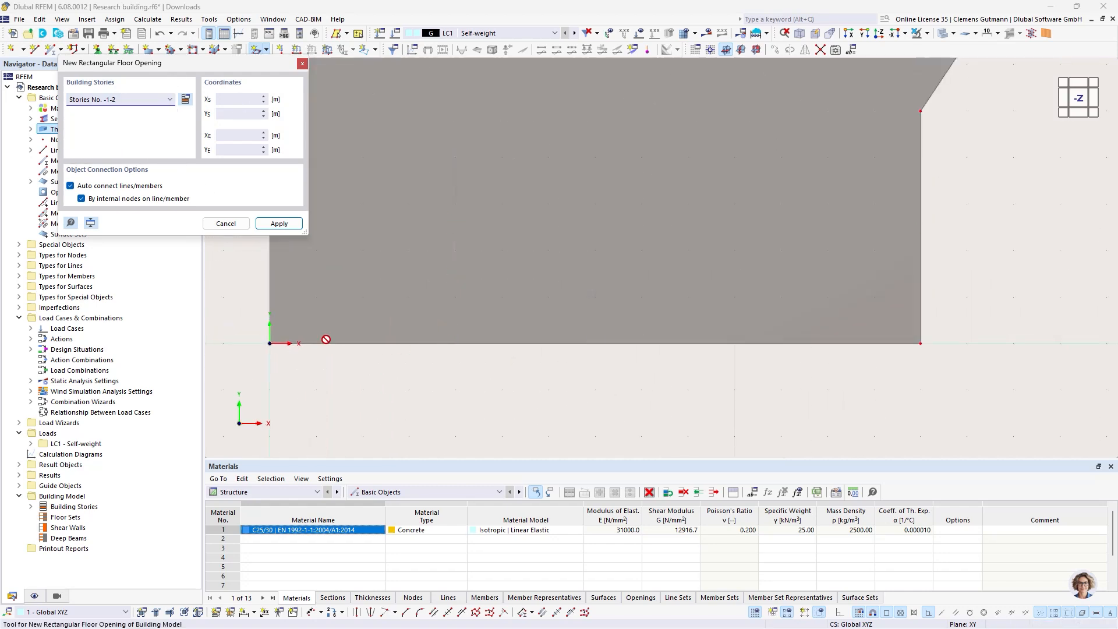
{"action": "left_click", "coordinate": [942, 33]}
{"action": "left_click", "coordinate": [270, 344]}
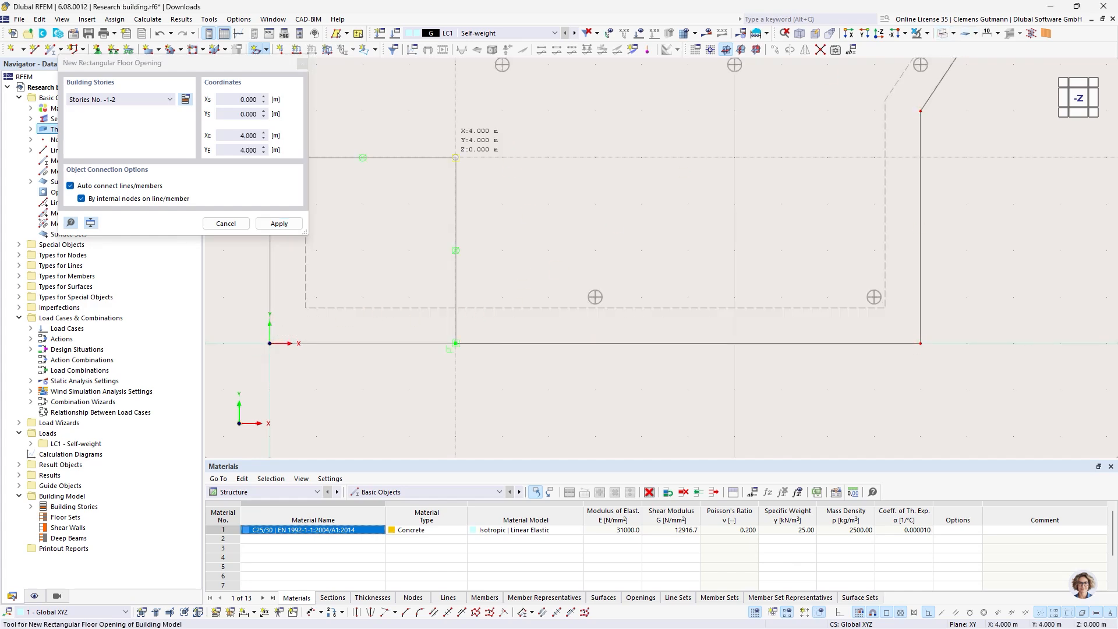
{"action": "left_click", "coordinate": [455, 157]}
Step: Draw a second rectangular floor opening over the DXF rectangle at the floor plan's upper edge and finish the openings
{"action": "scroll", "coordinate": [401, 295], "scroll_direction": "down", "scroll_amount": 8}
{"action": "scroll", "coordinate": [556, 138], "scroll_direction": "up", "scroll_amount": 6}
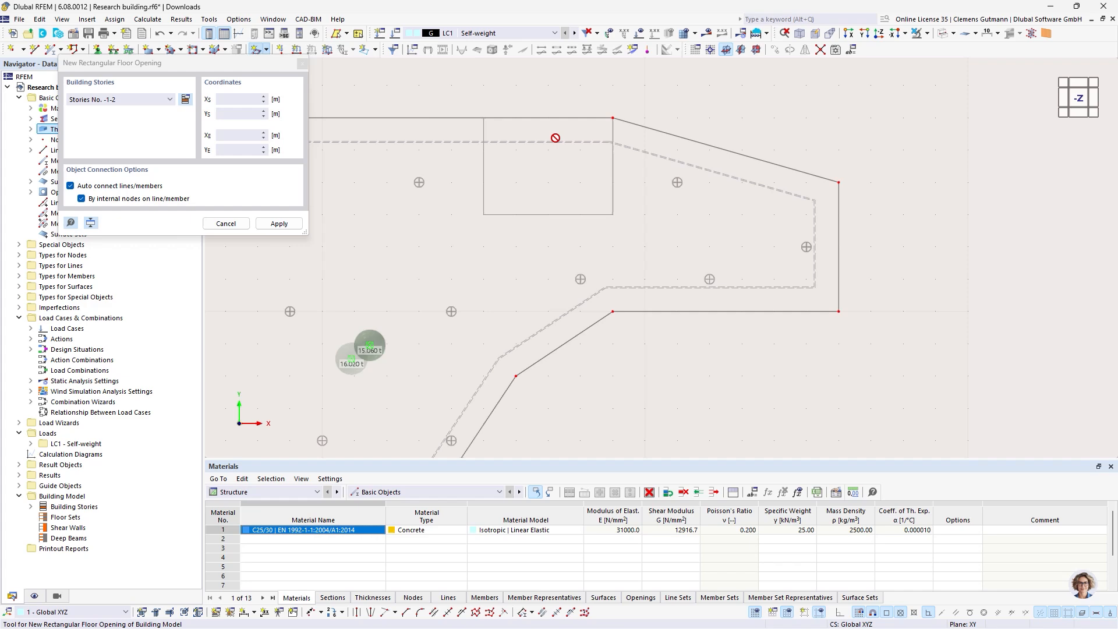
{"action": "left_click", "coordinate": [484, 118]}
{"action": "left_click", "coordinate": [613, 214]}
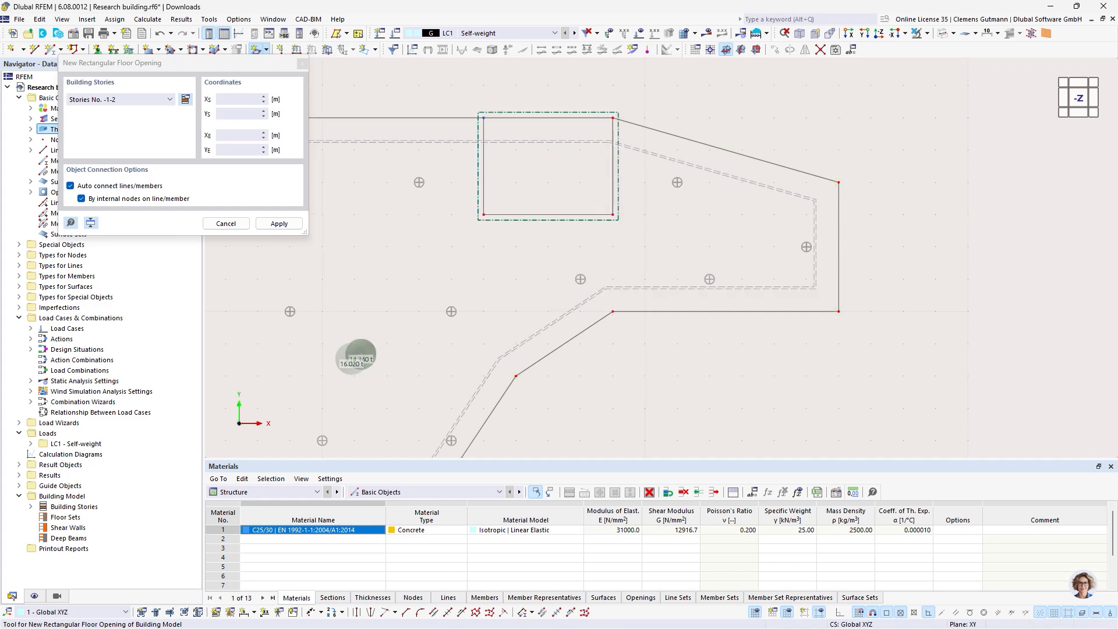
{"action": "scroll", "coordinate": [724, 219], "scroll_direction": "down", "scroll_amount": 4}
{"action": "key", "text": "Escape"}
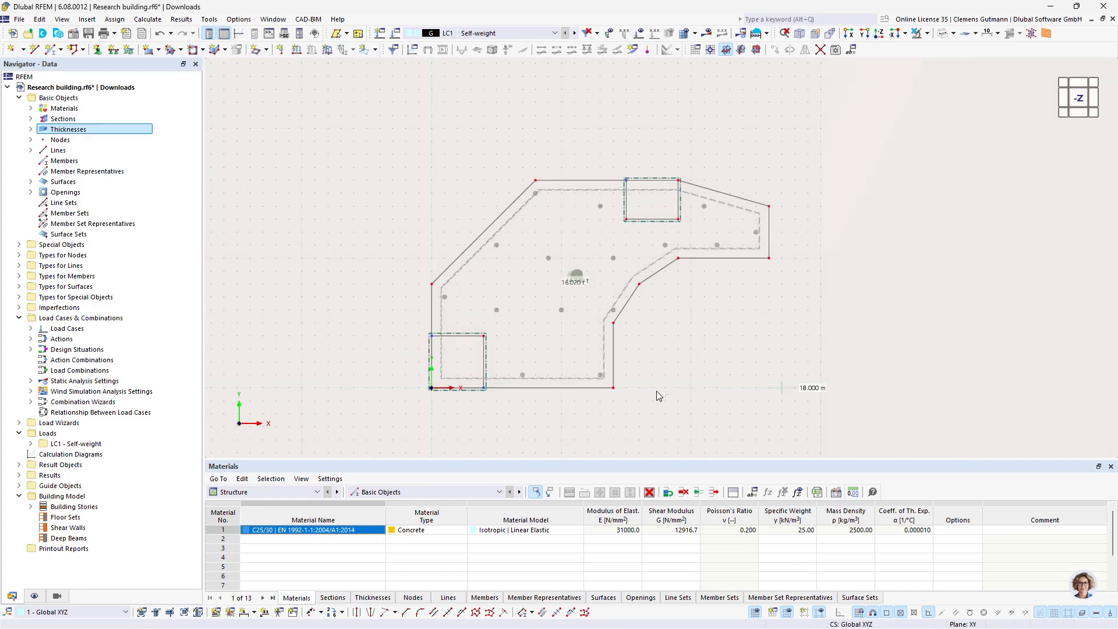
Step: Start copying the top floor surface, picking the displacement vector from its corner above the origin down to the origin
{"action": "middle_click_drag", "start_coordinate": [655, 390], "coordinate": [603, 242], "text": "ctrl"}
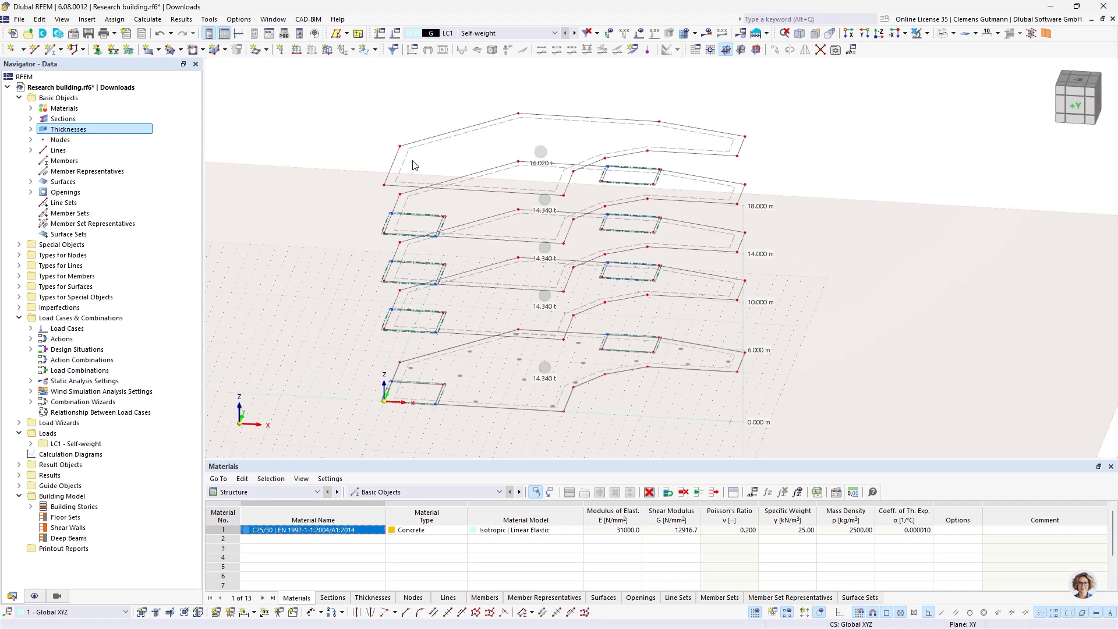
{"action": "scroll", "coordinate": [362, 140], "scroll_direction": "down", "scroll_amount": 2}
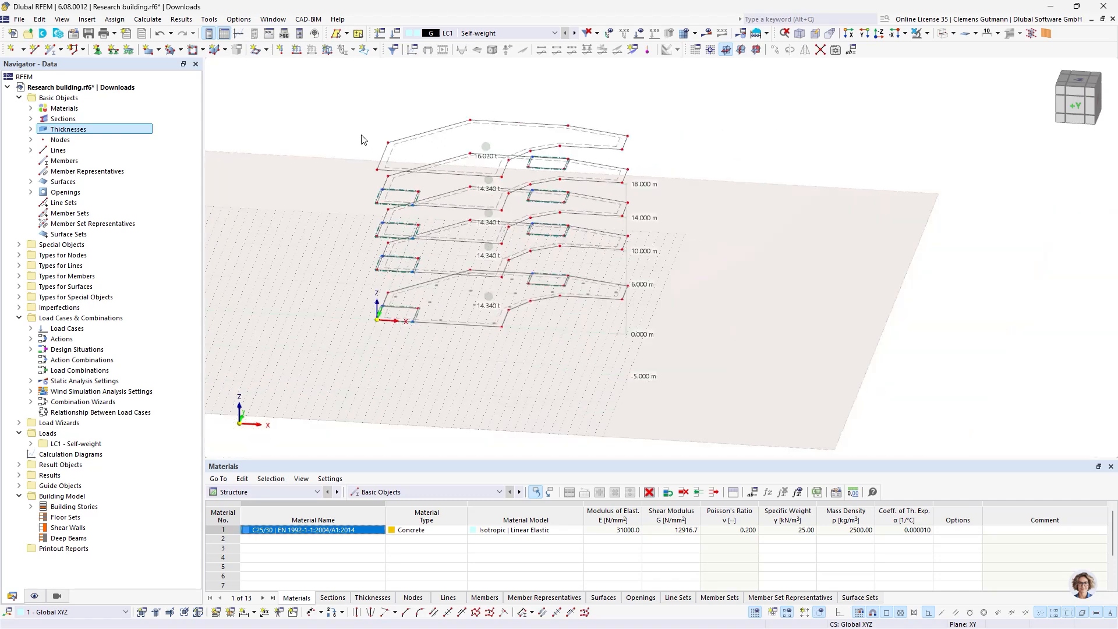
{"action": "right_click", "coordinate": [390, 156]}
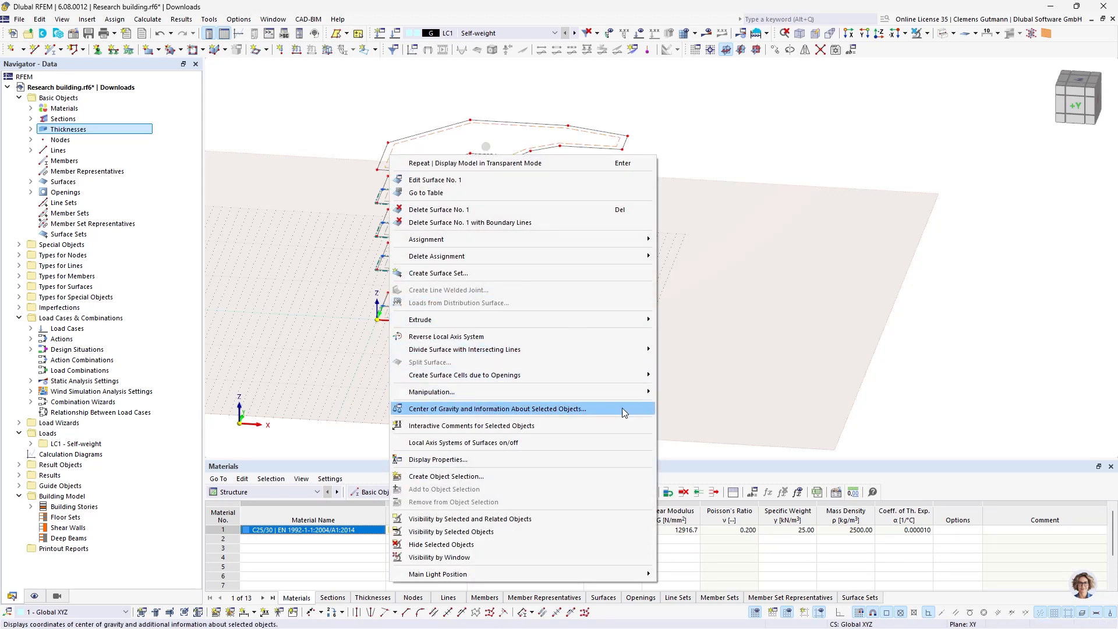
{"action": "mouse_move", "coordinate": [624, 396]}
{"action": "left_click", "coordinate": [680, 393]}
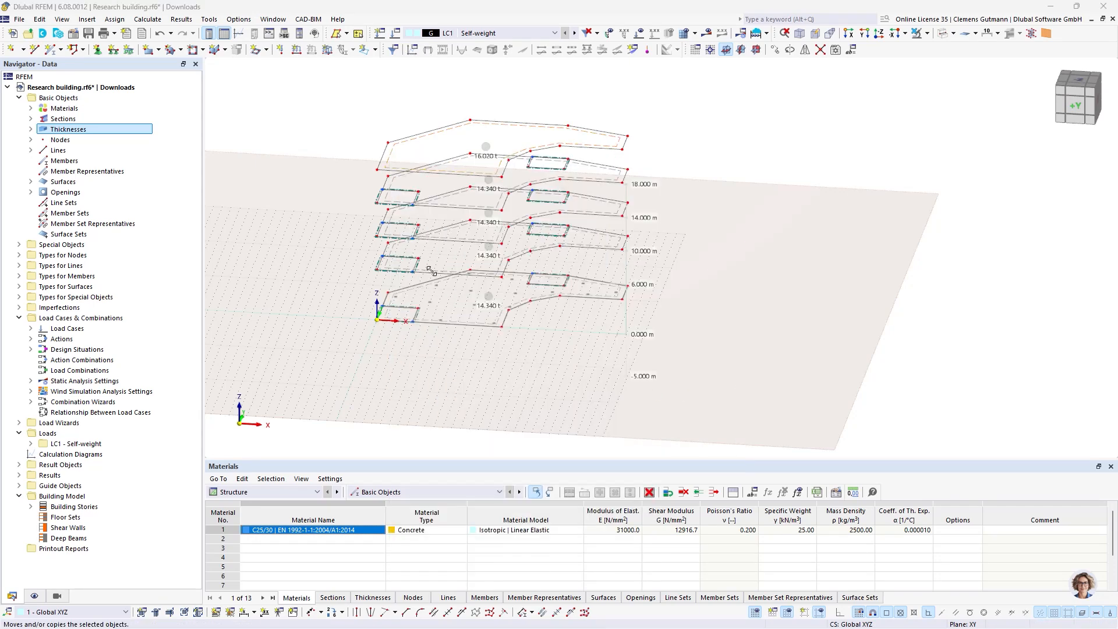
{"action": "left_click", "coordinate": [411, 217]}
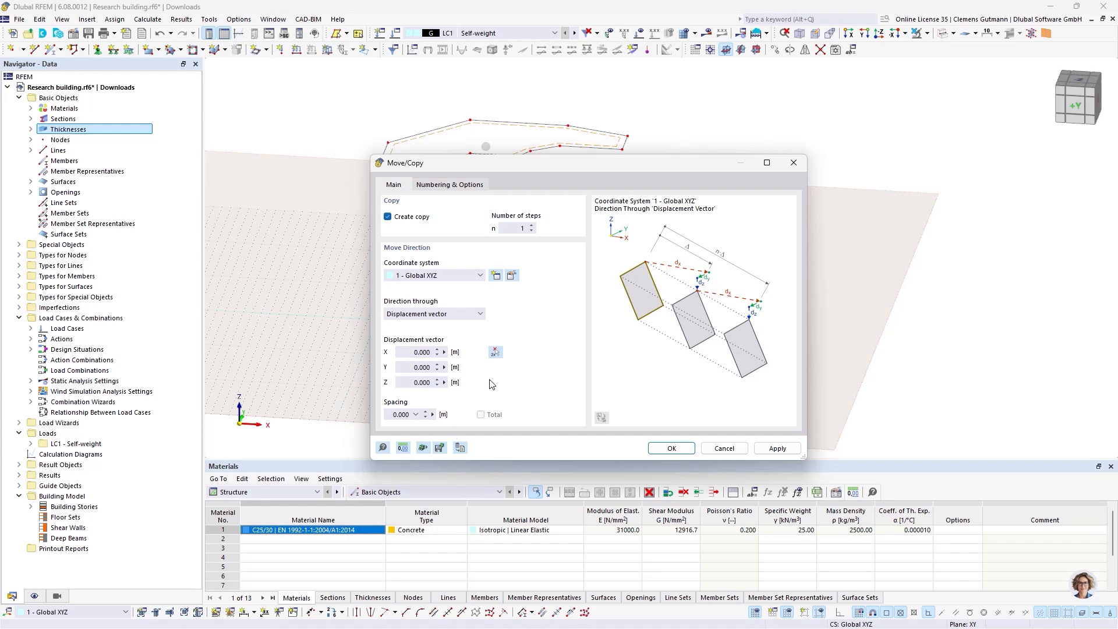
{"action": "left_click", "coordinate": [496, 352]}
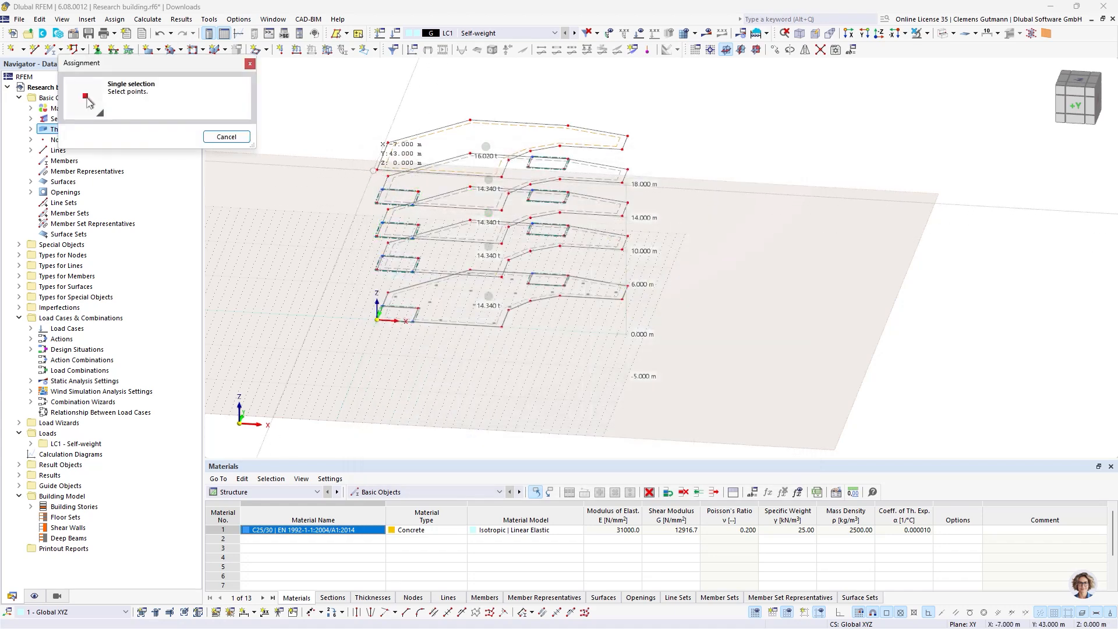
{"action": "left_click", "coordinate": [377, 170]}
{"action": "left_click", "coordinate": [377, 319]}
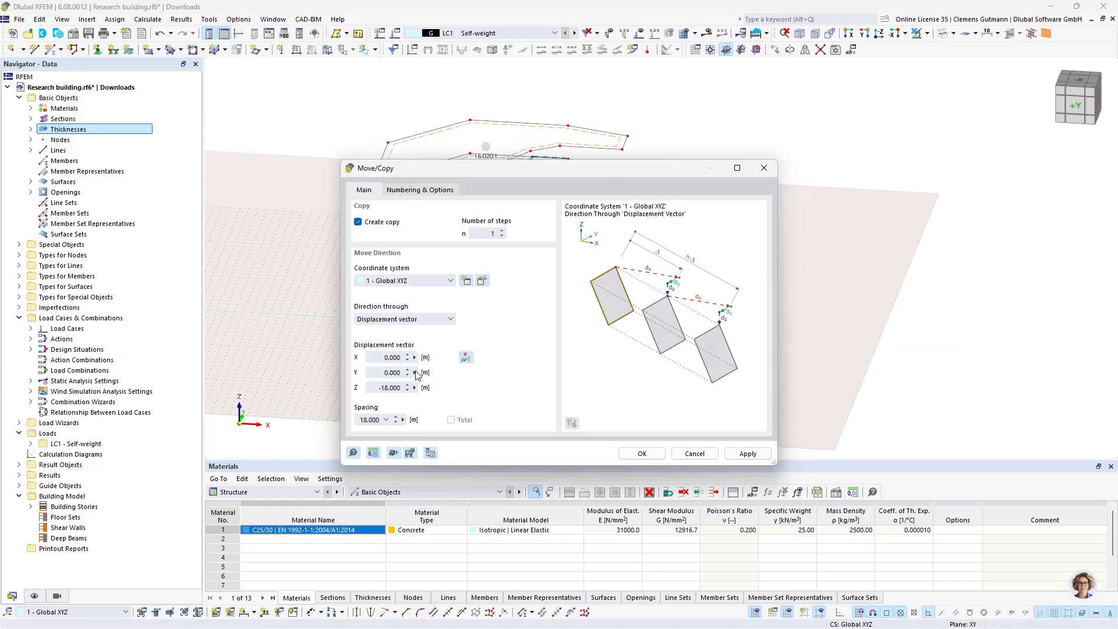
Step: Extend the Z displacement by a further -5 m and create the floor copy at the -5.000 m level
{"action": "left_click", "coordinate": [403, 388]}
{"action": "type", "text": "-5"}
{"action": "key", "text": "Tab"}
{"action": "left_click", "coordinate": [642, 454]}
{"action": "scroll", "coordinate": [401, 359], "scroll_direction": "up", "scroll_amount": 3}
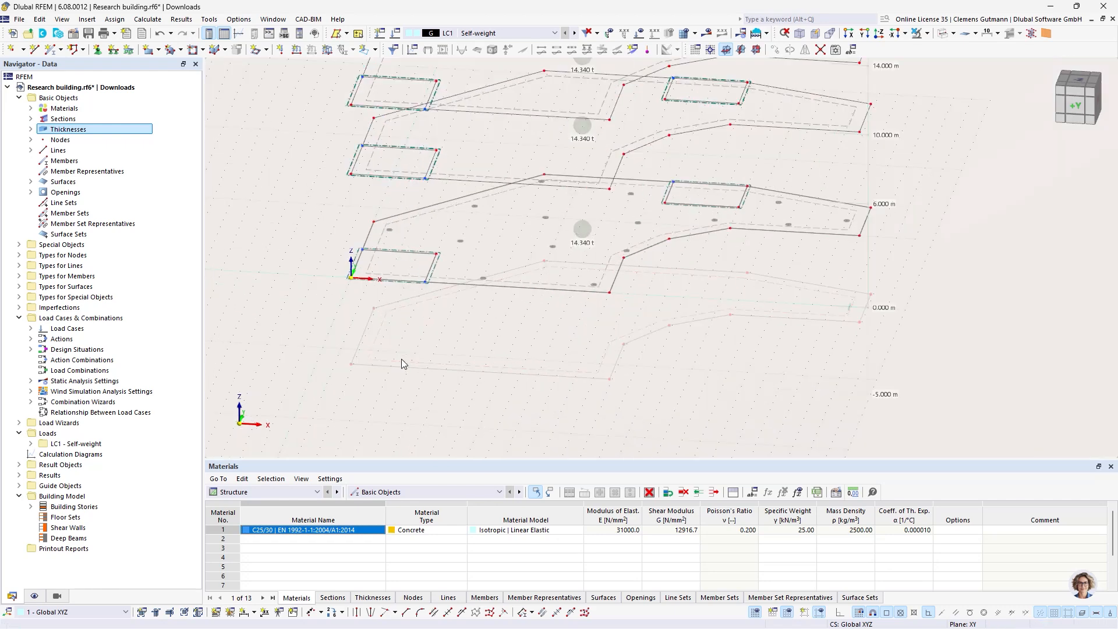
Step: Assign the uniform 350 mm C25/30 thickness to the copied bottom floor surface
{"action": "double_click", "coordinate": [401, 362]}
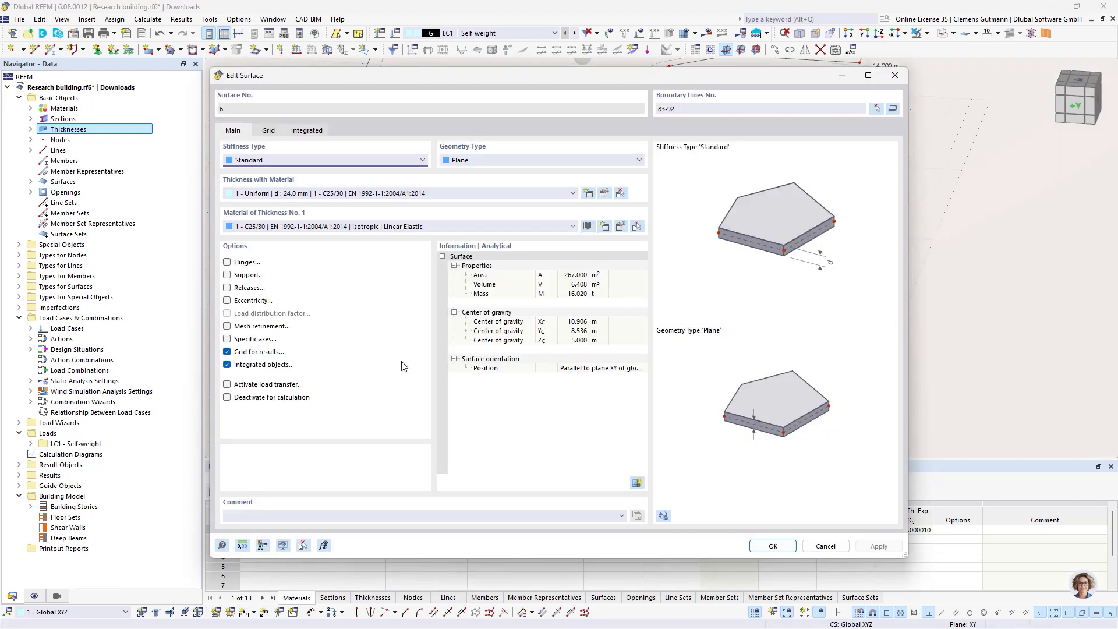
{"action": "left_click", "coordinate": [294, 195]}
{"action": "left_click", "coordinate": [296, 208]}
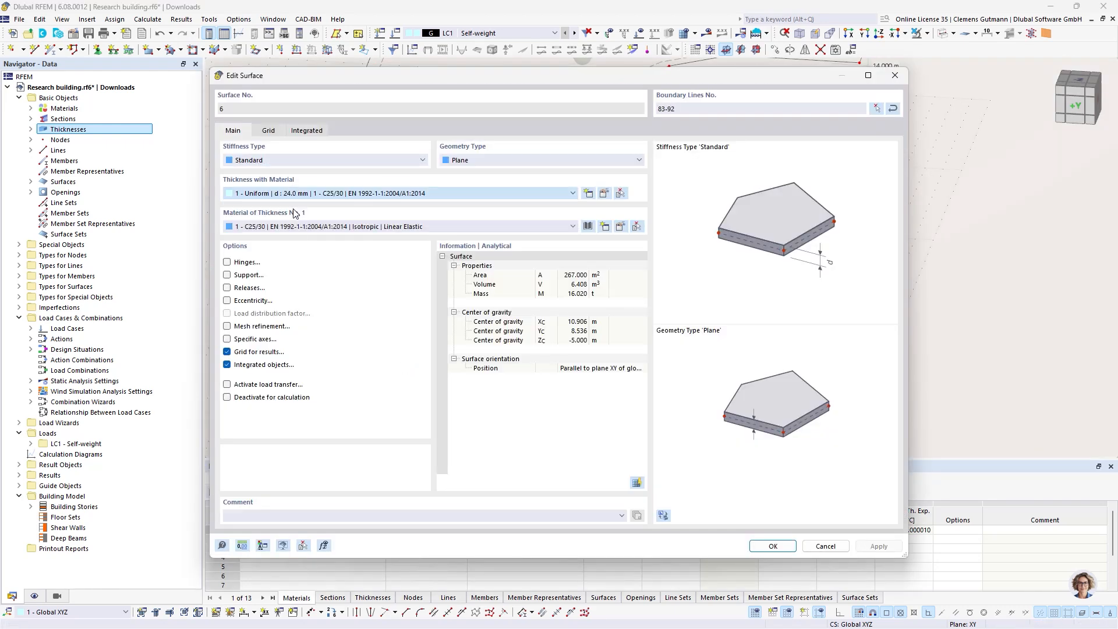
{"action": "left_click", "coordinate": [771, 546]}
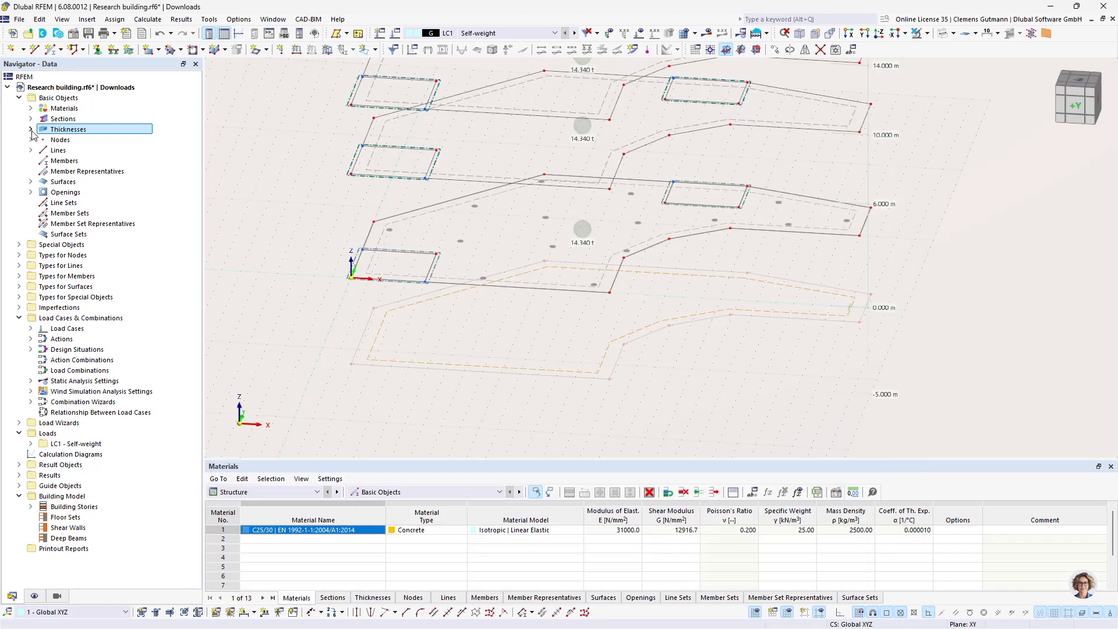
Step: Set the uniform thickness No. 1 to 240 mm
{"action": "left_click", "coordinate": [30, 129]}
{"action": "double_click", "coordinate": [108, 141]}
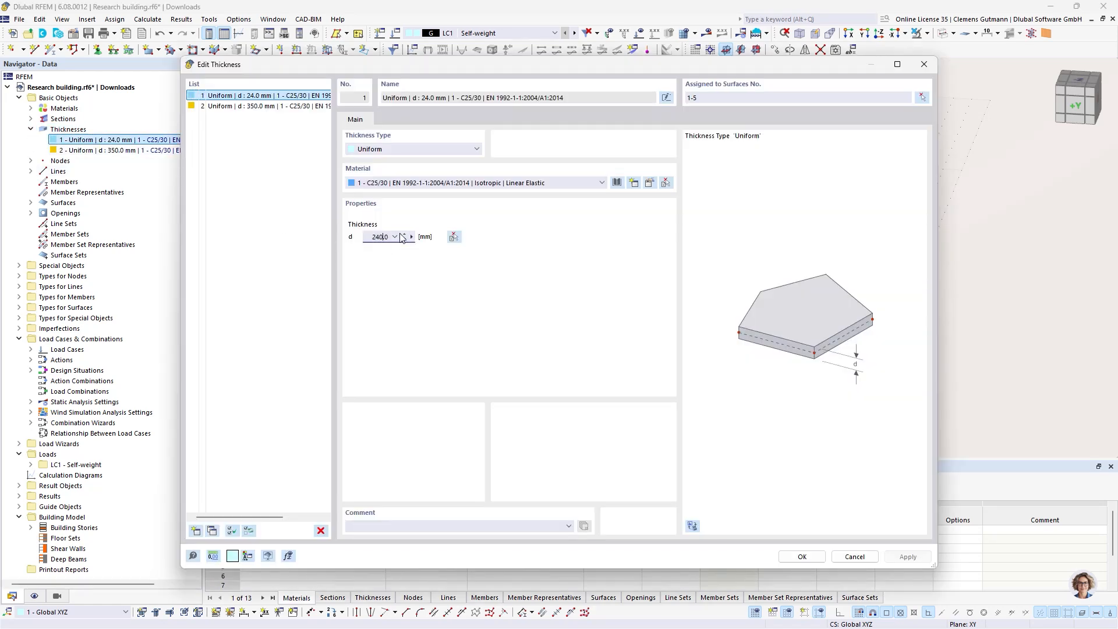
{"action": "key", "text": "Tab"}
{"action": "left_click", "coordinate": [802, 557]}
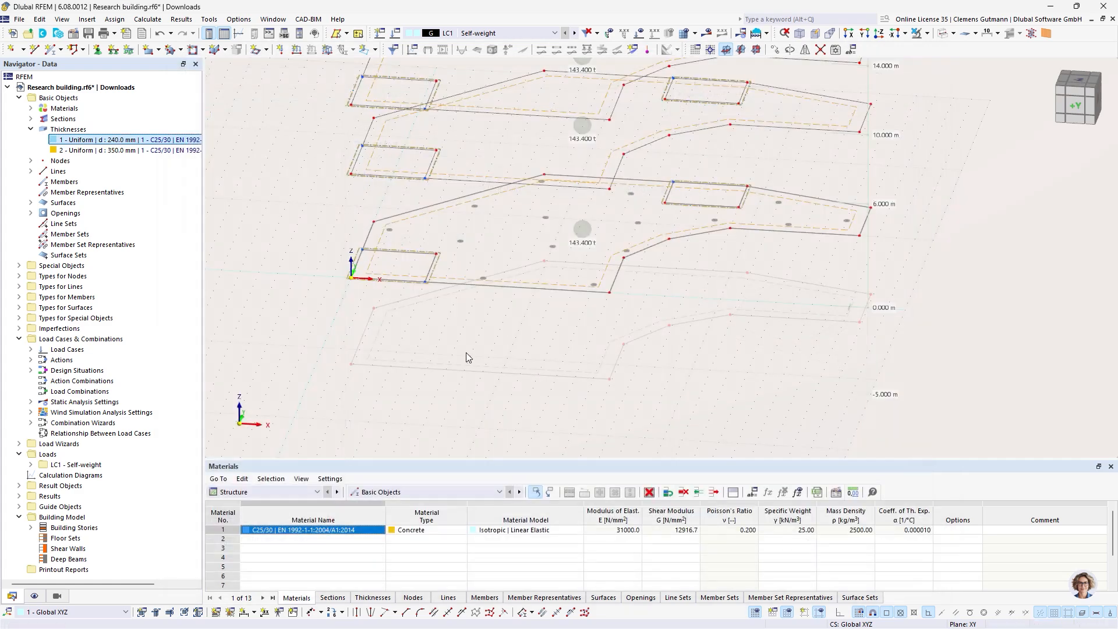
Step: Examine the stacked floors, their openings and the bottom slab in 3D from several angles
{"action": "scroll", "coordinate": [450, 358], "scroll_direction": "up", "scroll_amount": 3}
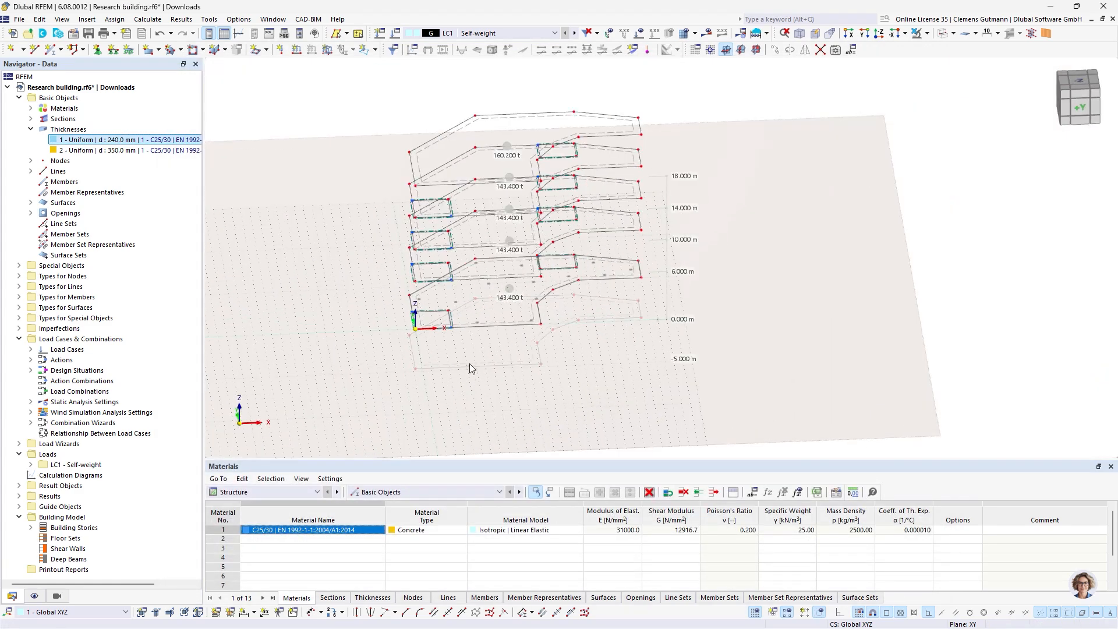
{"action": "left_click", "coordinate": [916, 32]}
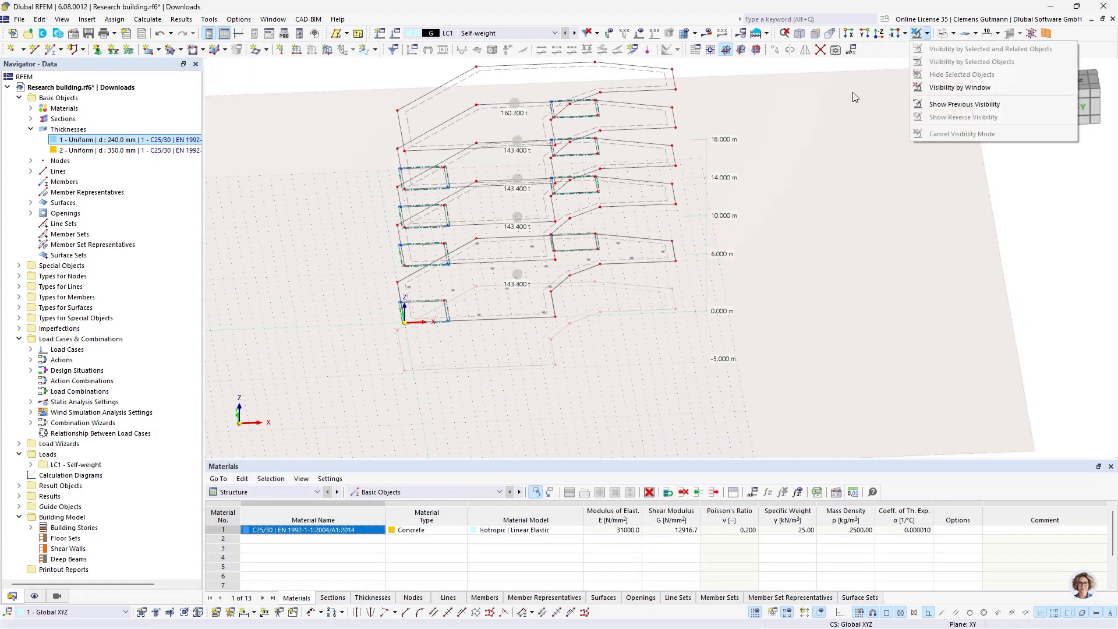
{"action": "left_click", "coordinate": [632, 367]}
{"action": "scroll", "coordinate": [648, 351], "scroll_direction": "down", "scroll_amount": 2}
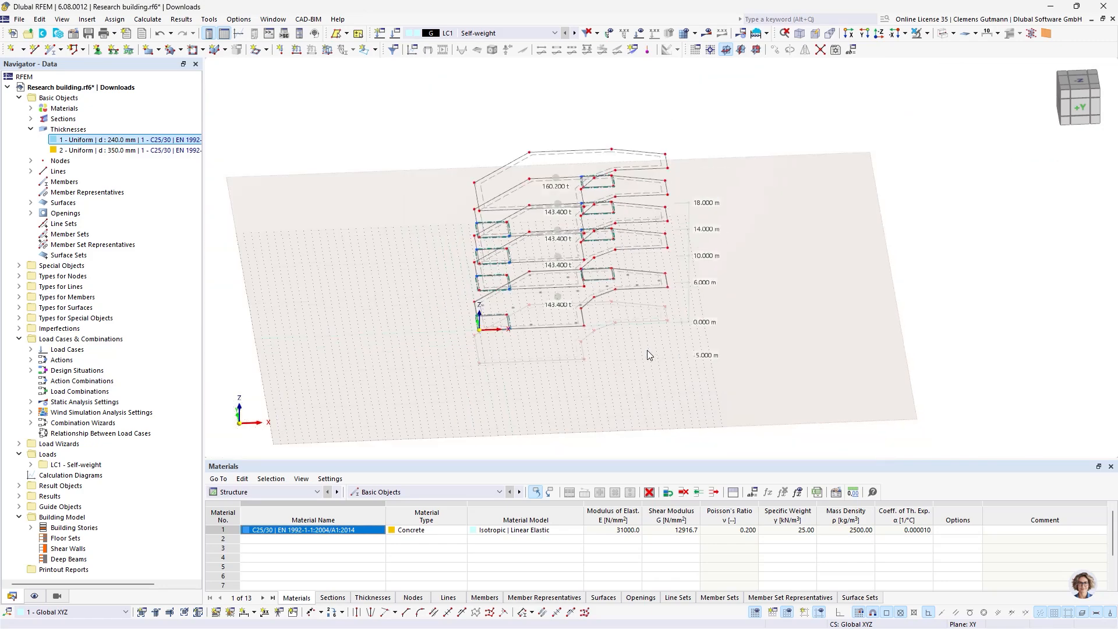
{"action": "middle_click_drag", "start_coordinate": [564, 398], "coordinate": [349, 400], "text": "ctrl"}
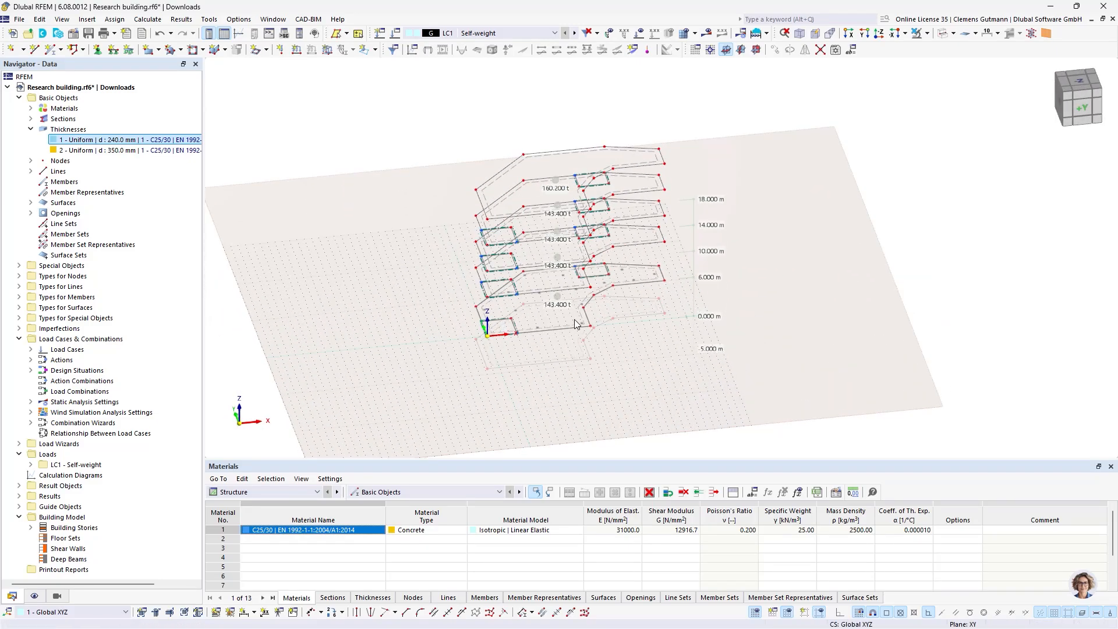
{"action": "middle_click_drag", "start_coordinate": [575, 321], "coordinate": [597, 390], "text": "ctrl"}
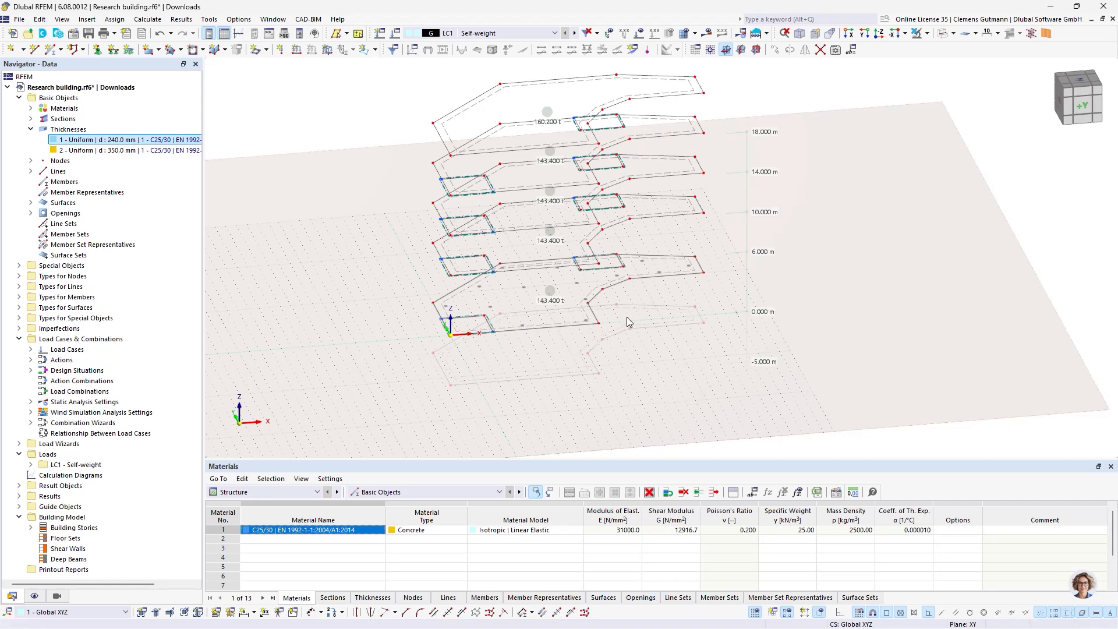
{"action": "middle_click_drag", "start_coordinate": [626, 317], "coordinate": [508, 344], "text": "ctrl"}
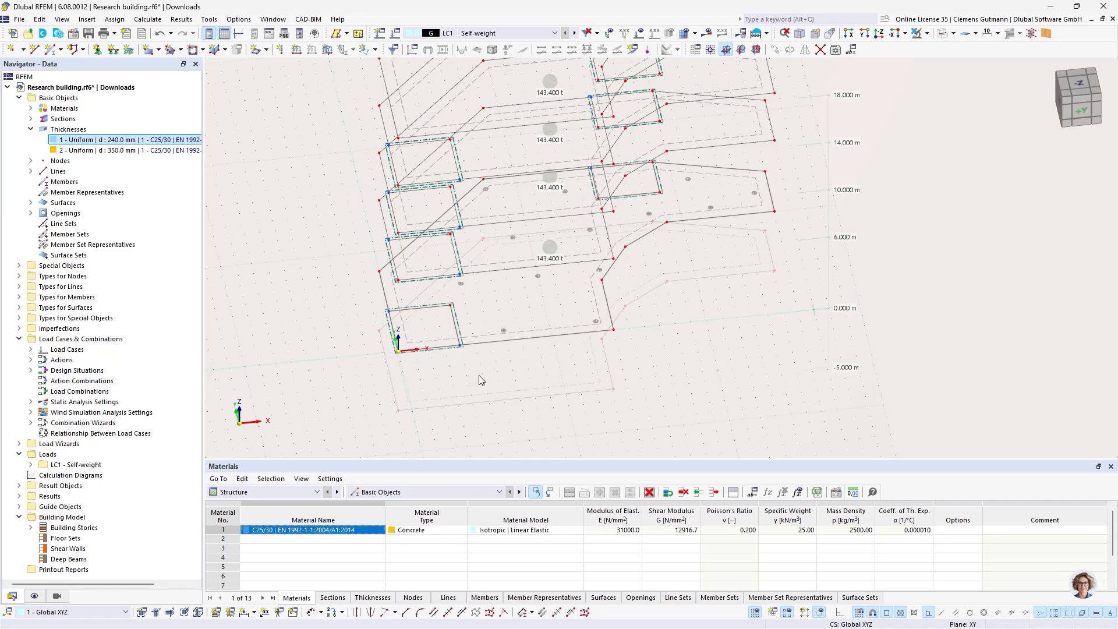
{"action": "middle_click_drag", "start_coordinate": [496, 406], "coordinate": [971, 48], "text": "ctrl"}
Step: Draw 240 mm C25/30 walls on stories -1 to 2 around all four sides of the 4 × 4 m opening at the origin
{"action": "left_click", "coordinate": [1071, 87]}
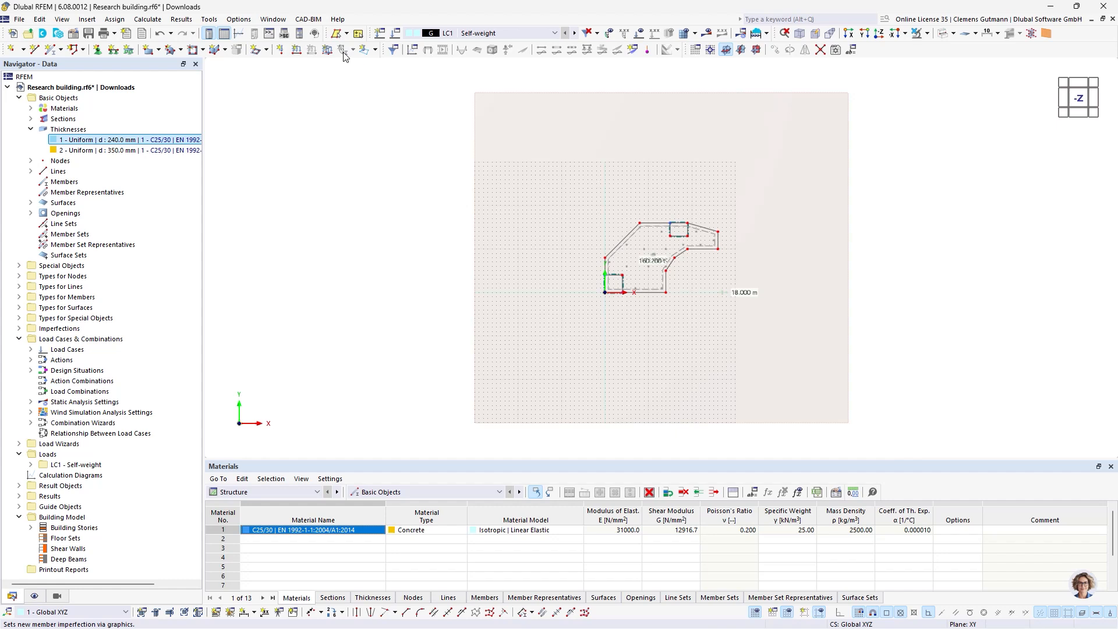
{"action": "left_click", "coordinate": [266, 49]}
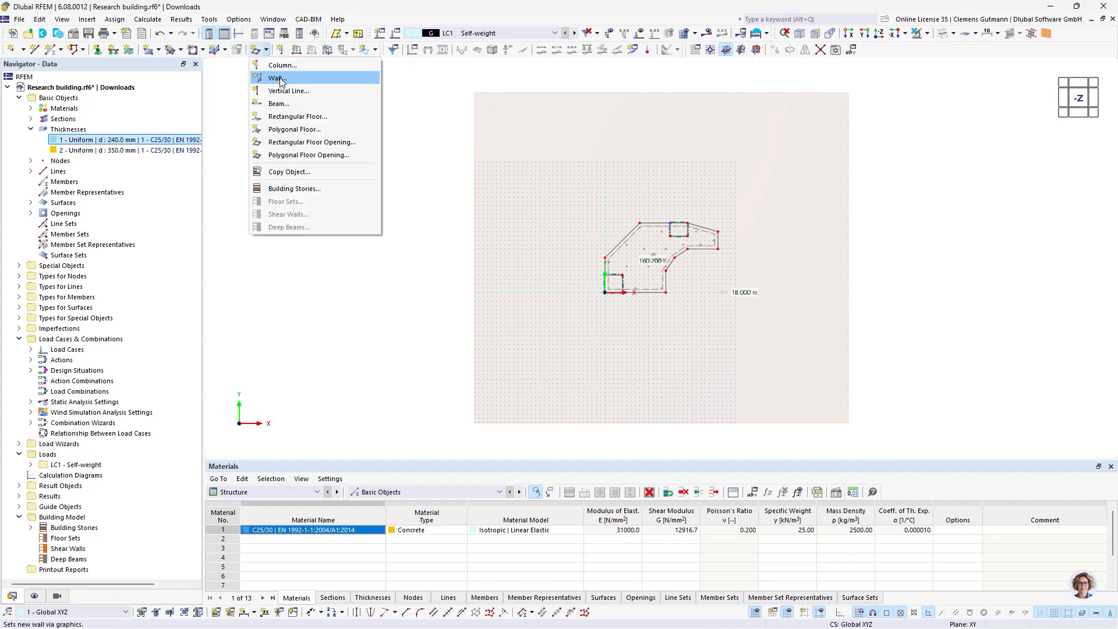
{"action": "left_click", "coordinate": [281, 79]}
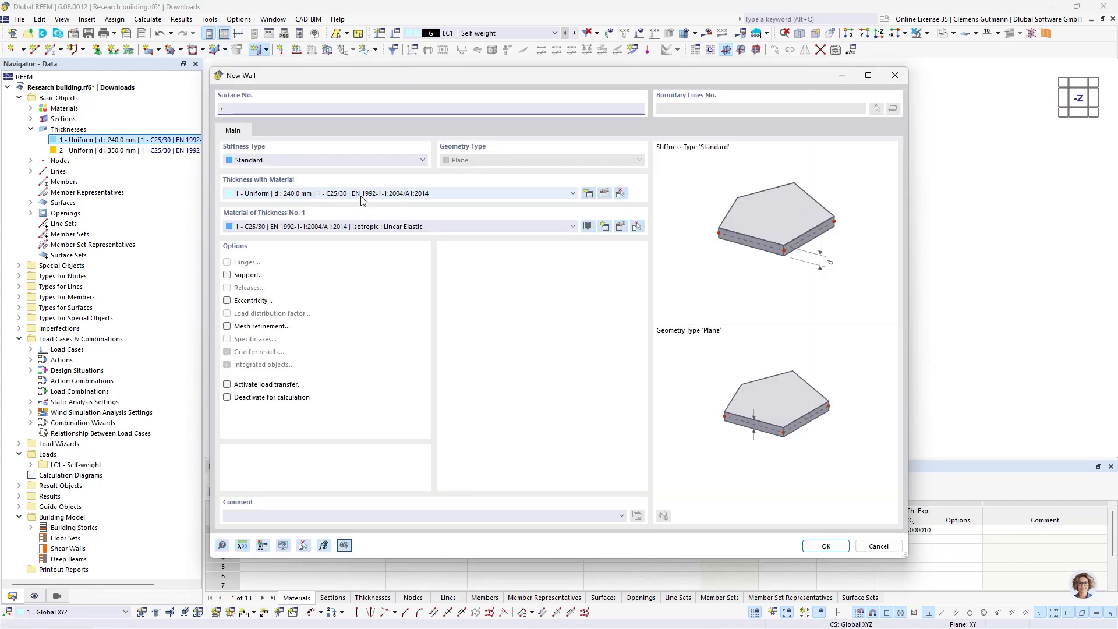
{"action": "left_click", "coordinate": [826, 546]}
{"action": "scroll", "coordinate": [473, 319], "scroll_direction": "up", "scroll_amount": 4}
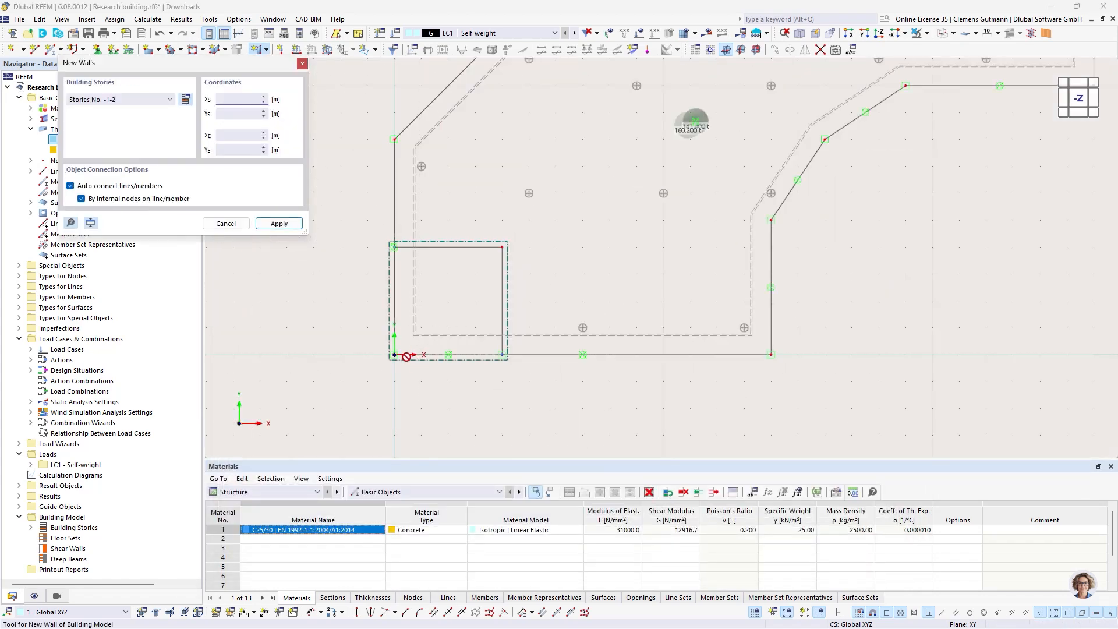
{"action": "left_click", "coordinate": [471, 320]}
{"action": "left_click", "coordinate": [386, 166]}
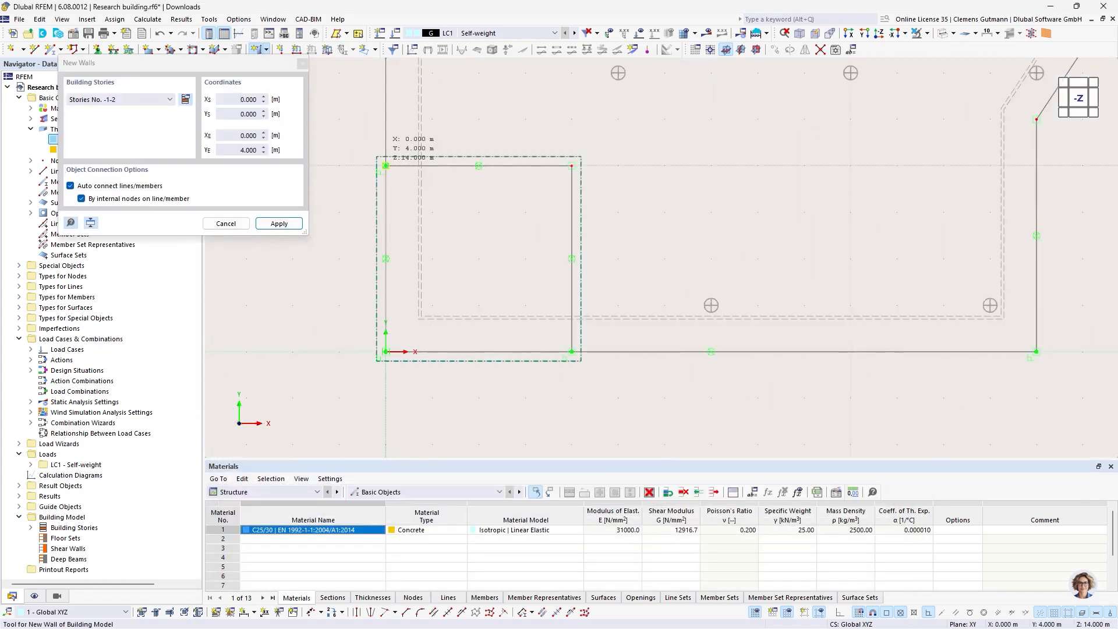
{"action": "left_click", "coordinate": [571, 166]}
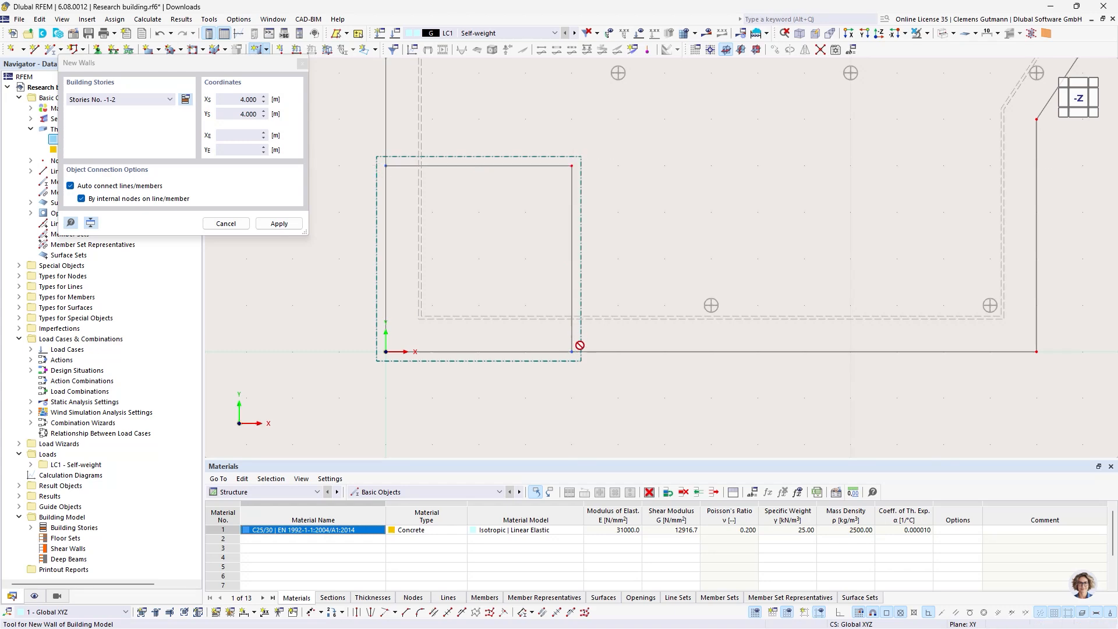
{"action": "left_click", "coordinate": [571, 352]}
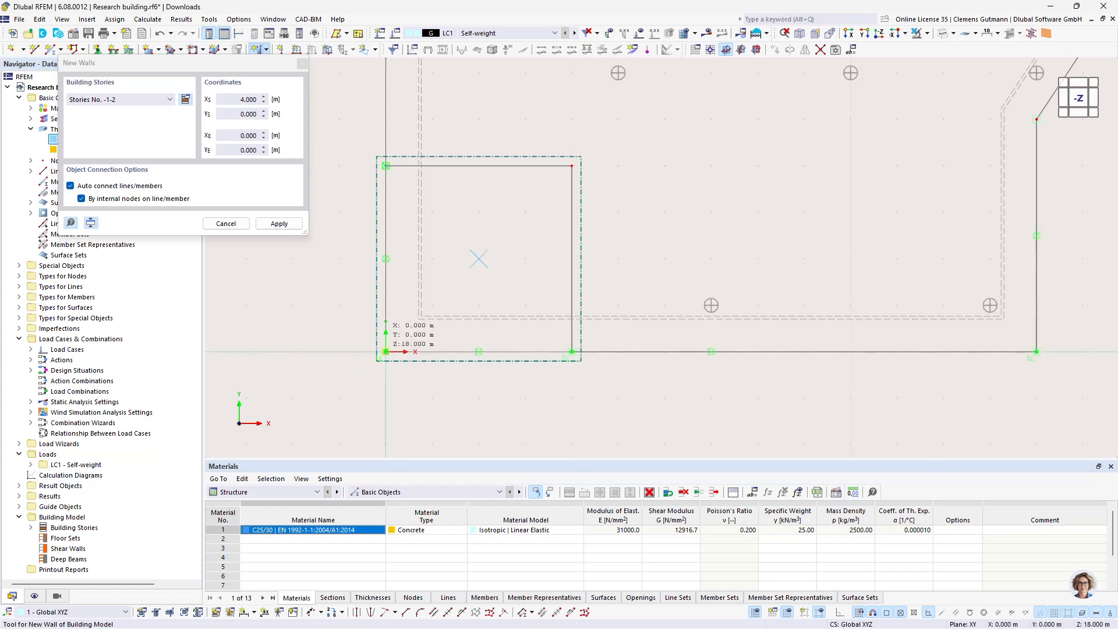
{"action": "left_click", "coordinate": [395, 274]}
Step: Draw the same walls around the second opening, through (15, 16), (15, 13), (19, 13) and (19, 16) m, and finish the wall command
{"action": "scroll", "coordinate": [395, 274], "scroll_direction": "down", "scroll_amount": 4}
{"action": "scroll", "coordinate": [443, 229], "scroll_direction": "up", "scroll_amount": 3}
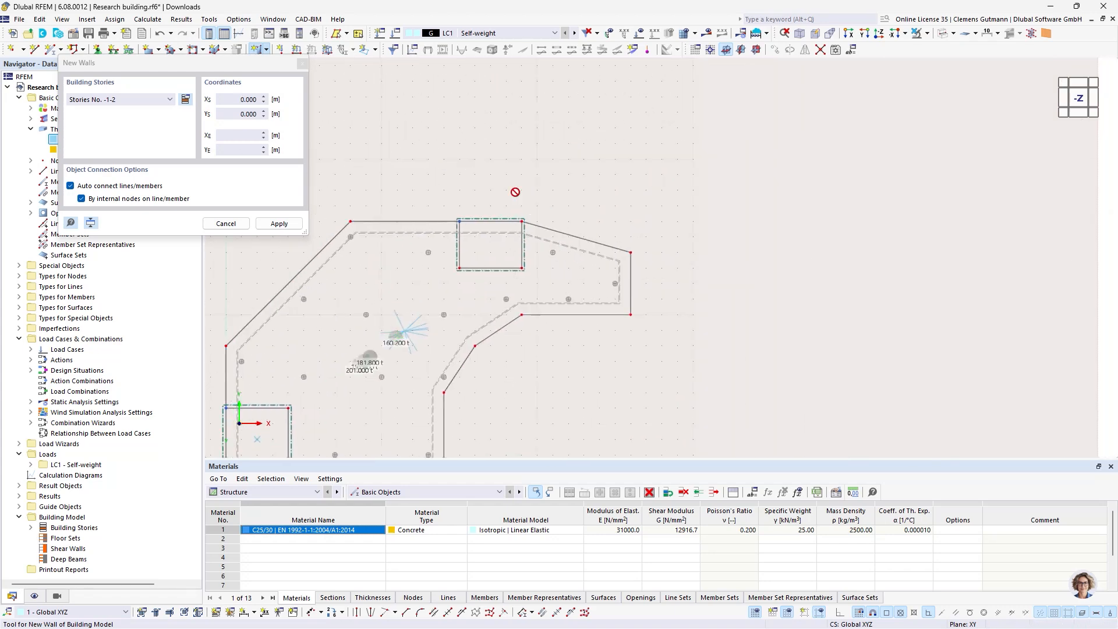
{"action": "left_click", "coordinate": [437, 232]}
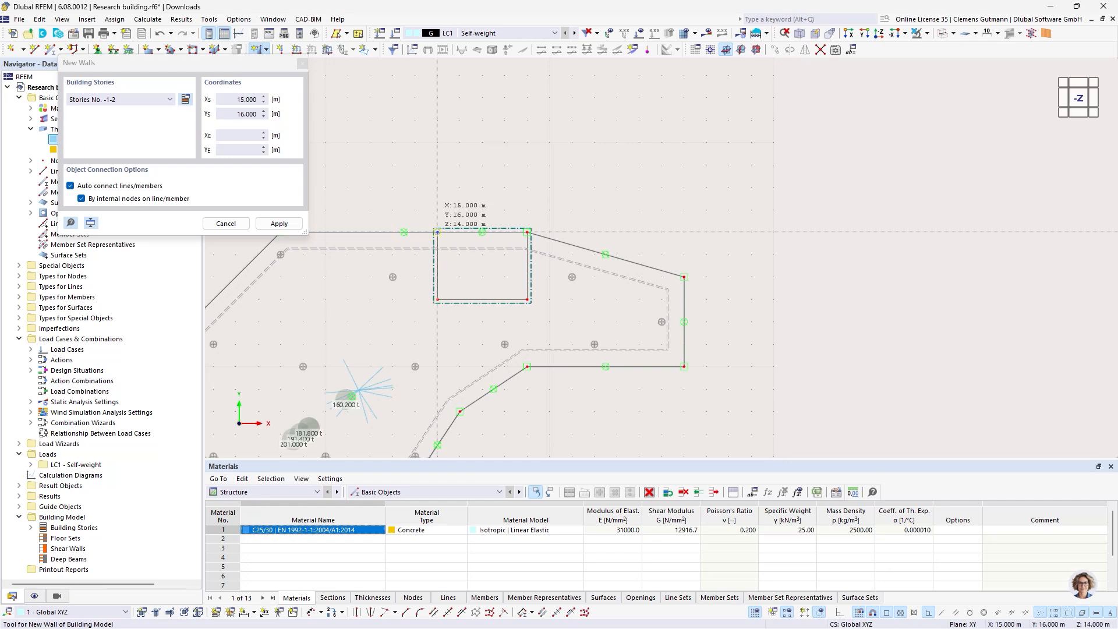
{"action": "left_click", "coordinate": [437, 299]}
{"action": "left_click", "coordinate": [527, 300]}
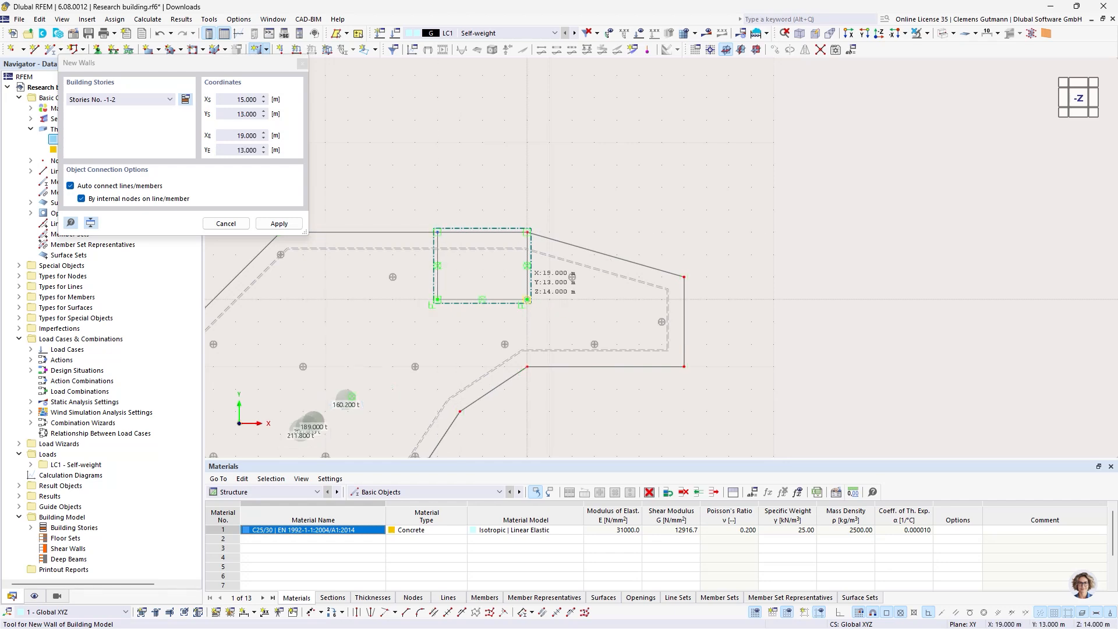
{"action": "left_click", "coordinate": [527, 231]}
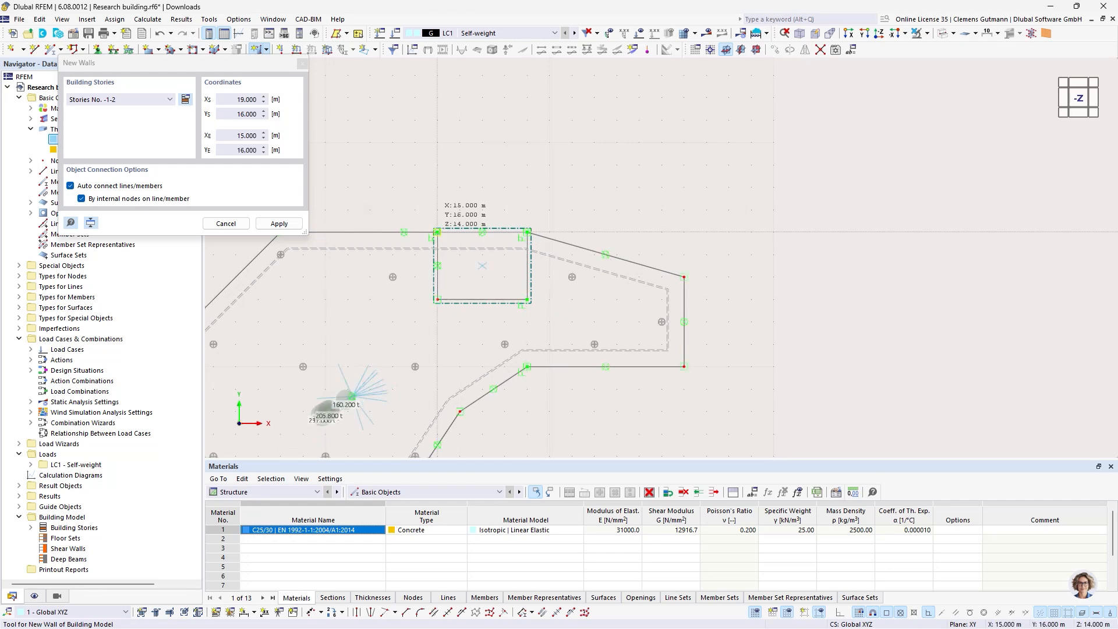
{"action": "left_click", "coordinate": [437, 232]}
{"action": "scroll", "coordinate": [547, 163], "scroll_direction": "down", "scroll_amount": 3}
{"action": "middle_click_drag", "start_coordinate": [548, 163], "coordinate": [580, 236], "text": "ctrl"}
{"action": "key", "text": "Escape"}
Step: Copy both shafts' walls between the 10 m and 14 m levels once with a Z displacement of 4 m
{"action": "key", "text": "ctrl+shift+2"}
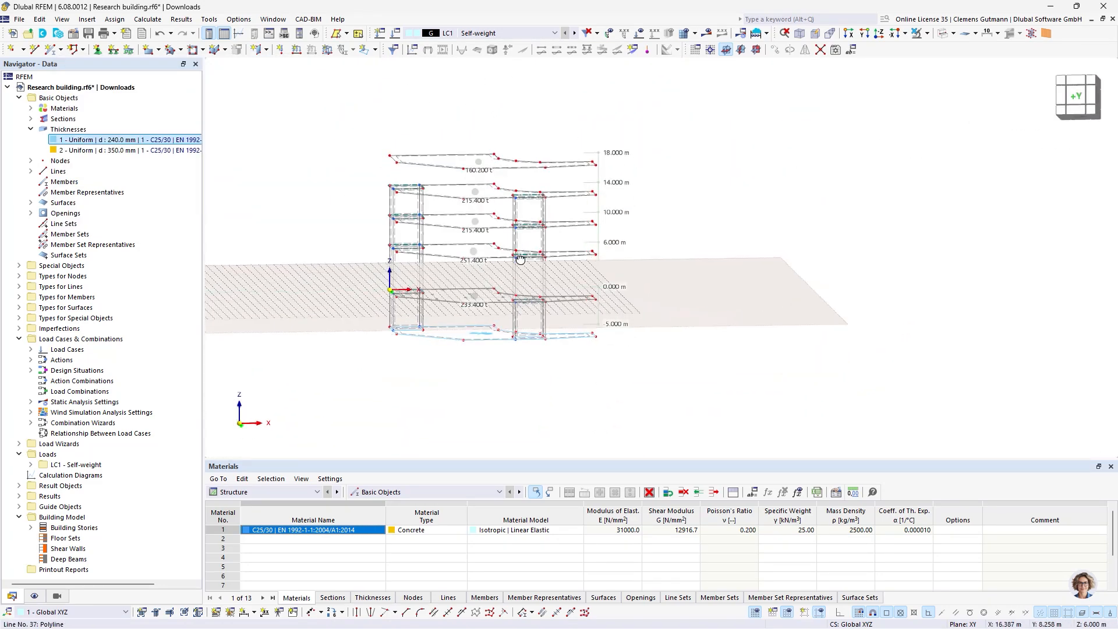
{"action": "left_click_drag", "start_coordinate": [763, 256], "coordinate": [331, 234]}
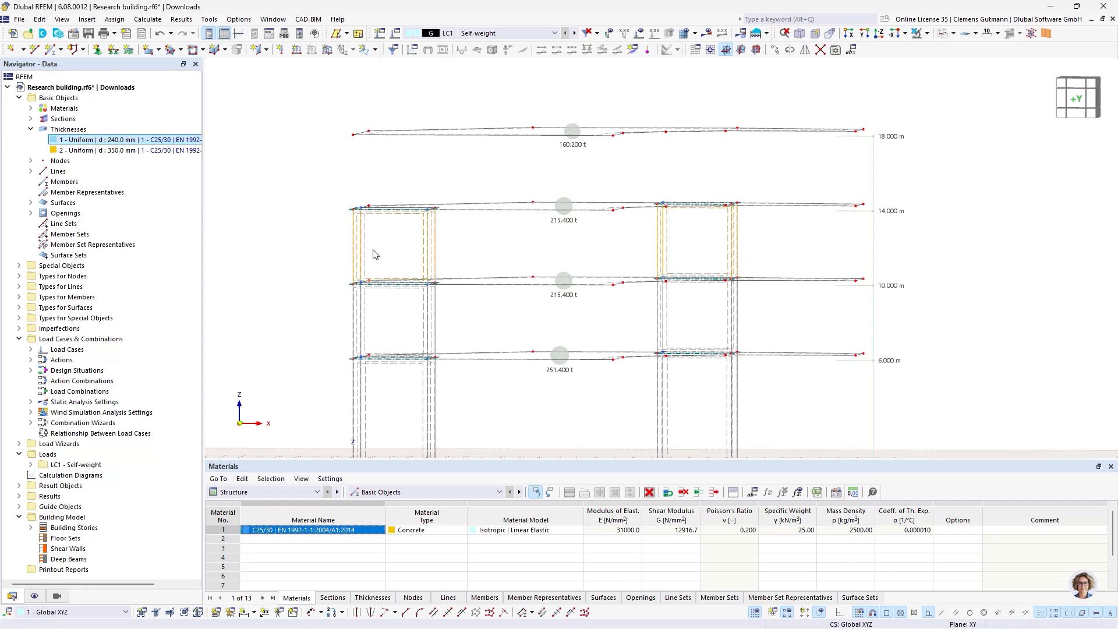
{"action": "right_click", "coordinate": [360, 255]}
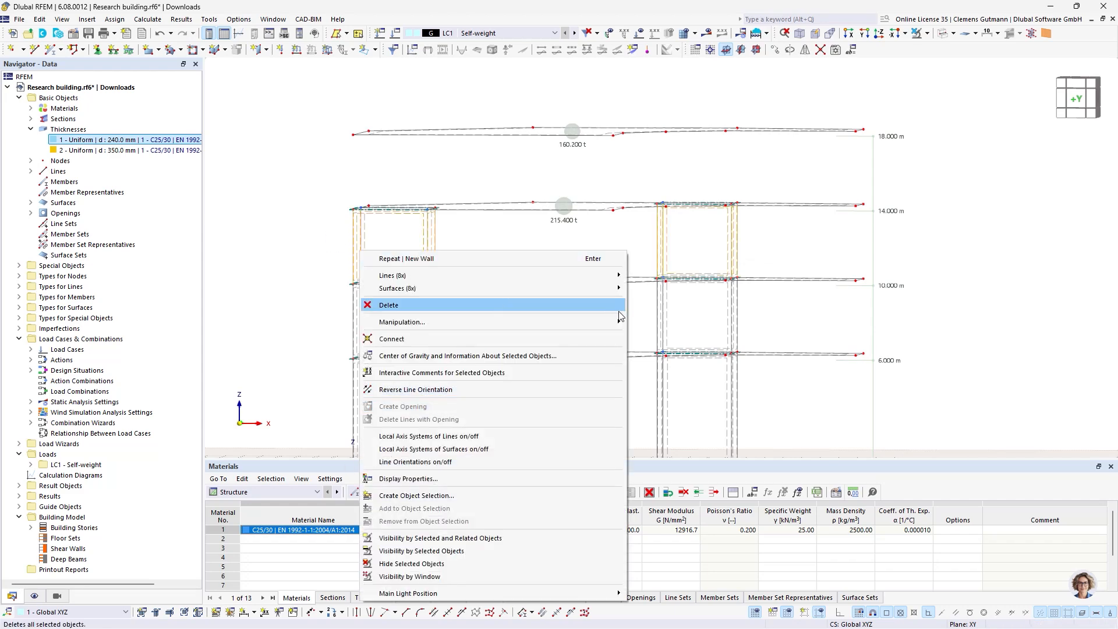
{"action": "left_click", "coordinate": [645, 329]}
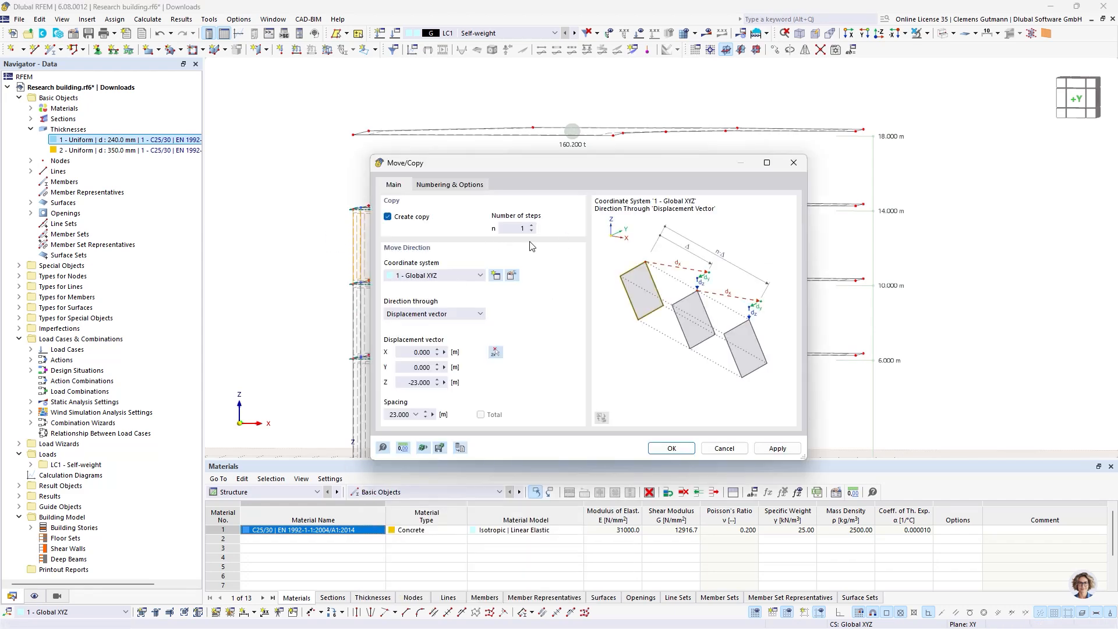
{"action": "double_click", "coordinate": [406, 384]}
{"action": "type", "text": "4"}
{"action": "key", "text": "Tab"}
{"action": "left_click", "coordinate": [683, 448]}
{"action": "left_click", "coordinate": [277, 176]}
Step: Switch the model display from wireframe to shaded surfaces in a 3D view
{"action": "scroll", "coordinate": [474, 188], "scroll_direction": "down", "scroll_amount": 2}
{"action": "middle_click_drag", "start_coordinate": [520, 221], "coordinate": [531, 271], "text": "ctrl"}
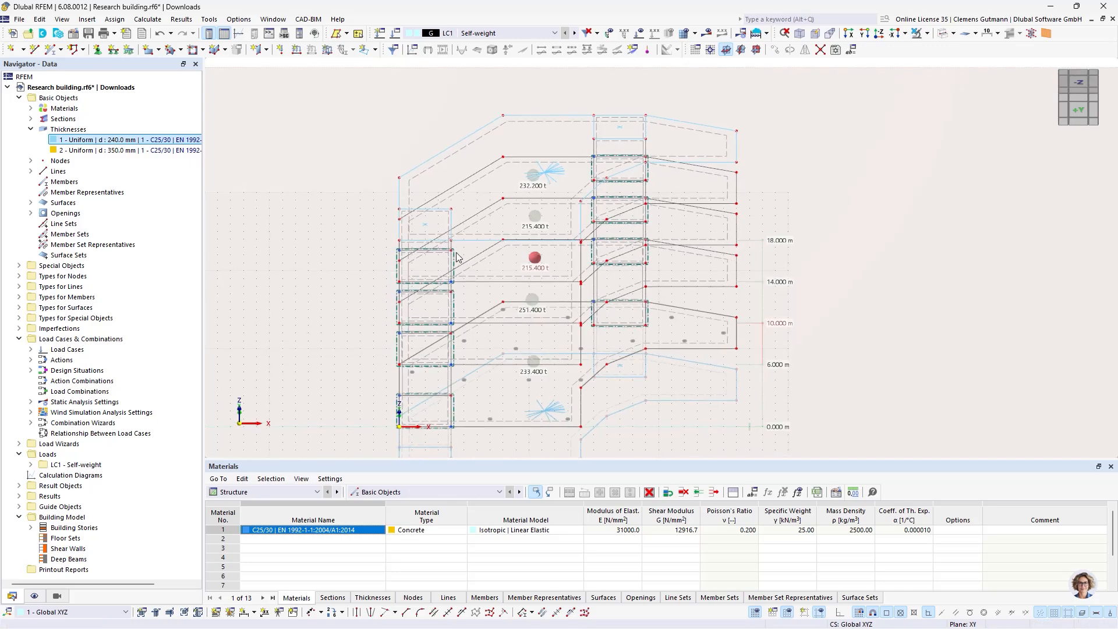
{"action": "left_click", "coordinate": [1079, 82]}
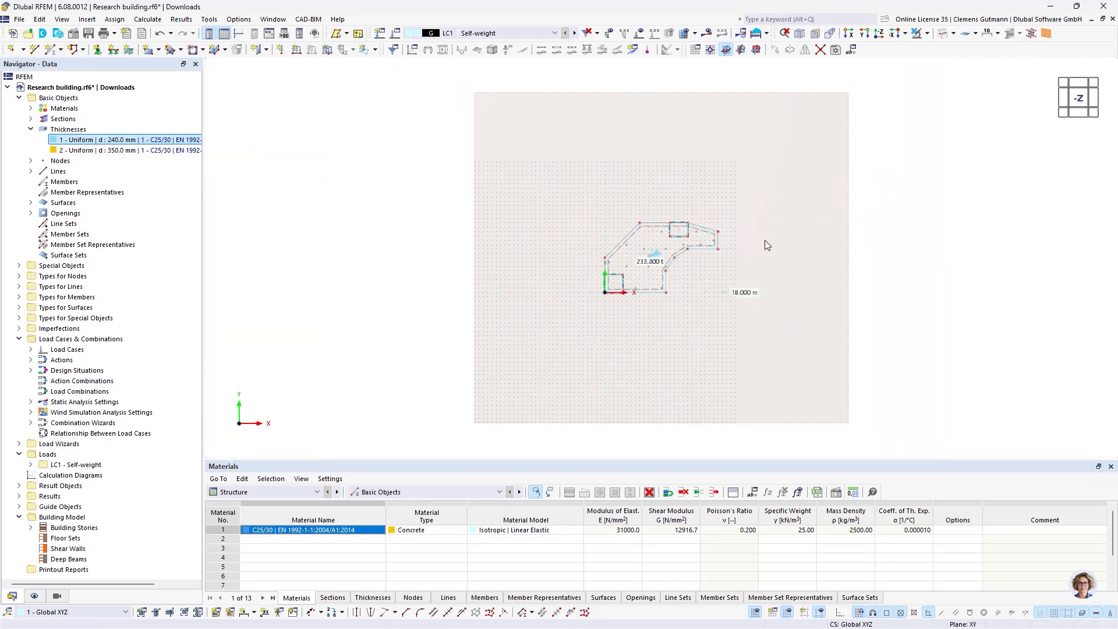
{"action": "scroll", "coordinate": [745, 255], "scroll_direction": "up", "scroll_amount": 4}
{"action": "middle_click_drag", "start_coordinate": [571, 313], "coordinate": [588, 264], "text": "ctrl"}
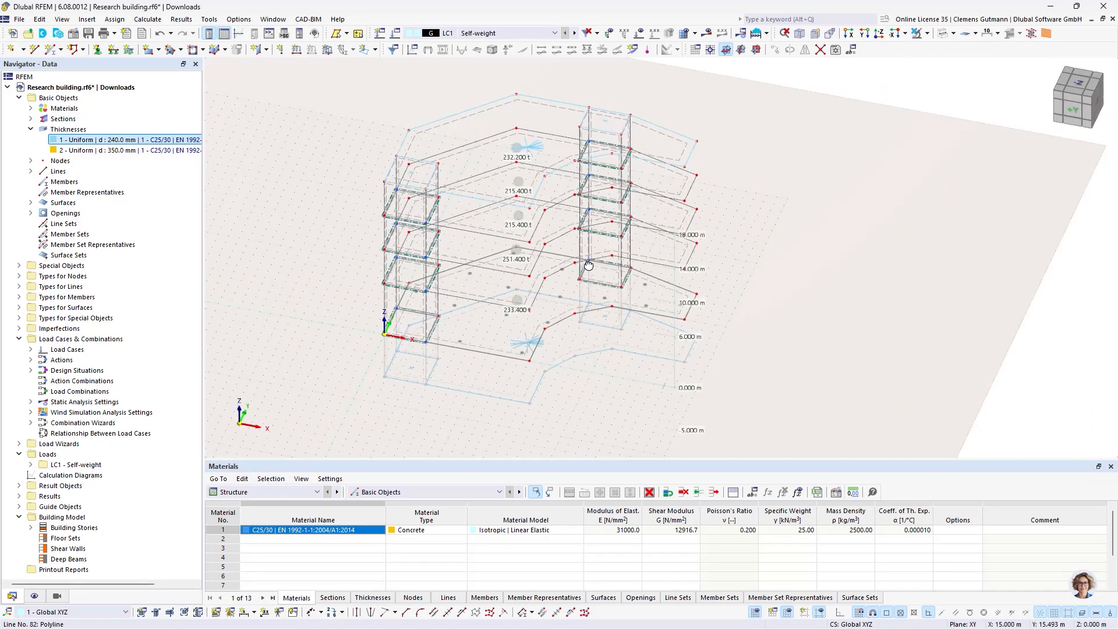
{"action": "left_click", "coordinate": [929, 35]}
{"action": "left_click", "coordinate": [953, 36]}
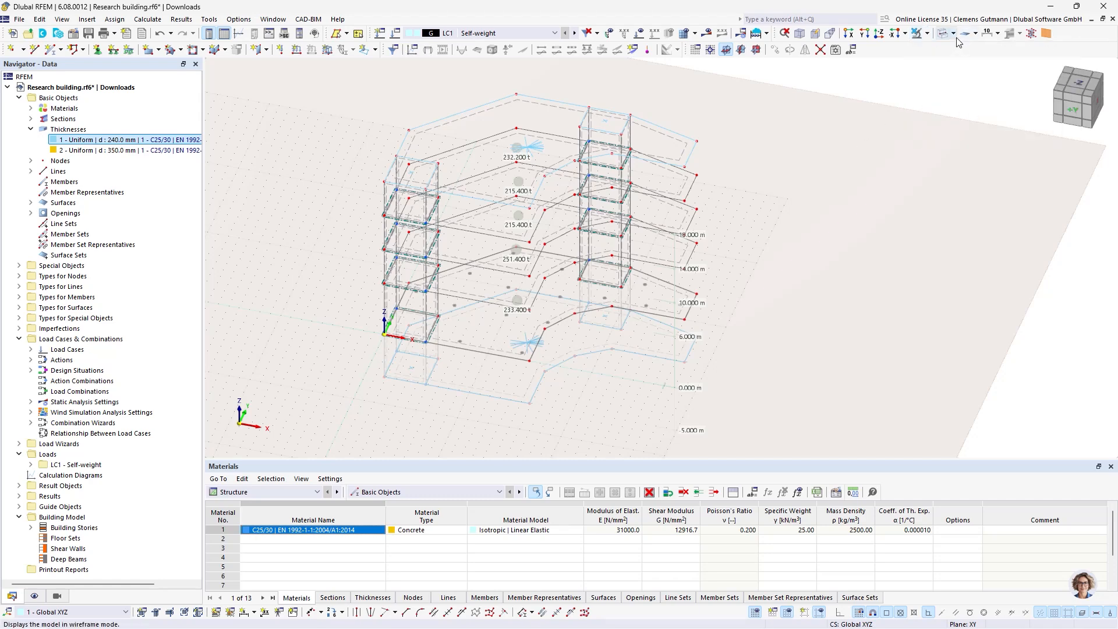
{"action": "left_click", "coordinate": [954, 35]}
{"action": "left_click", "coordinate": [973, 61]}
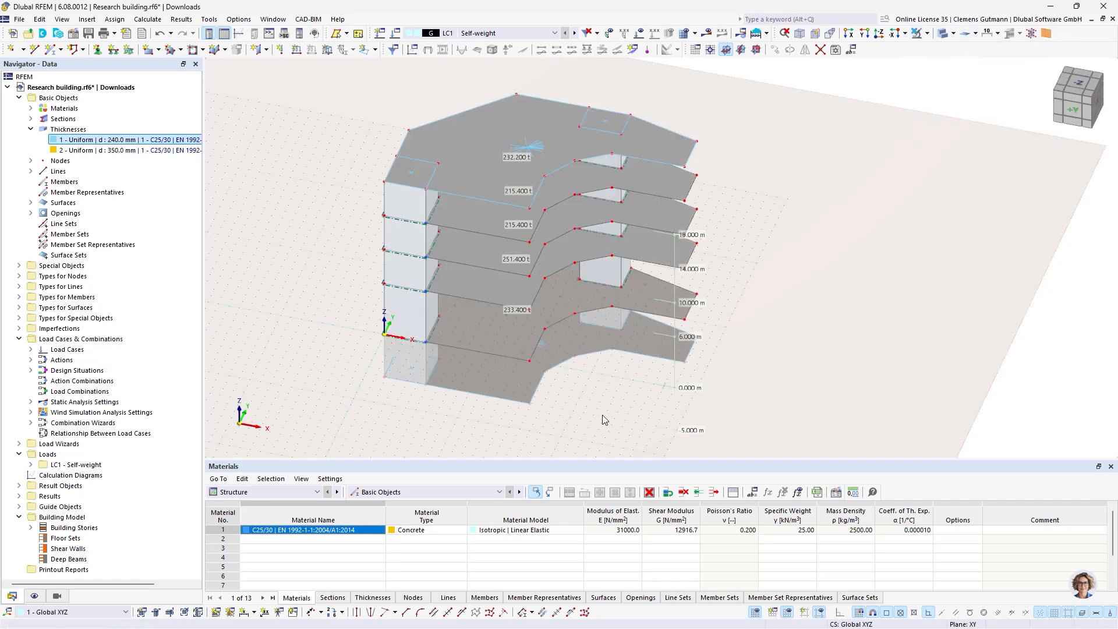
{"action": "mouse_move", "coordinate": [619, 390]}
{"action": "middle_mouse_down", "text": "ctrl"}
{"action": "mouse_move", "coordinate": [474, 309]}
{"action": "mouse_move", "coordinate": [616, 374]}
{"action": "middle_mouse_up", "text": "ctrl"}
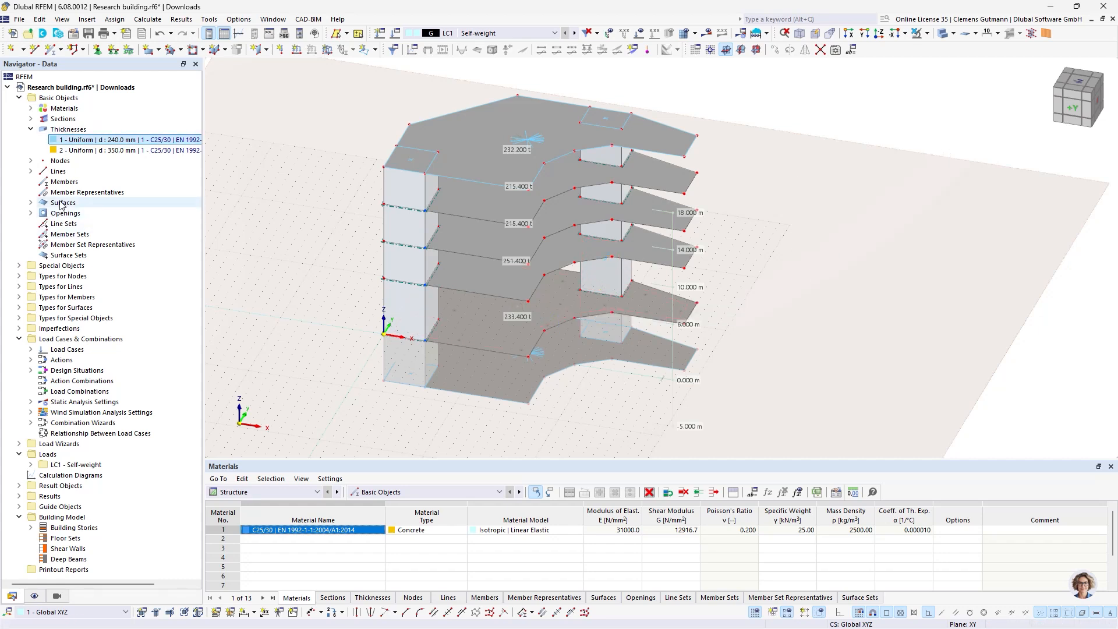
Step: Define a new wall with stiffness type Load Transfer and load transfer direction y | Stripes
{"action": "left_click", "coordinate": [1086, 86]}
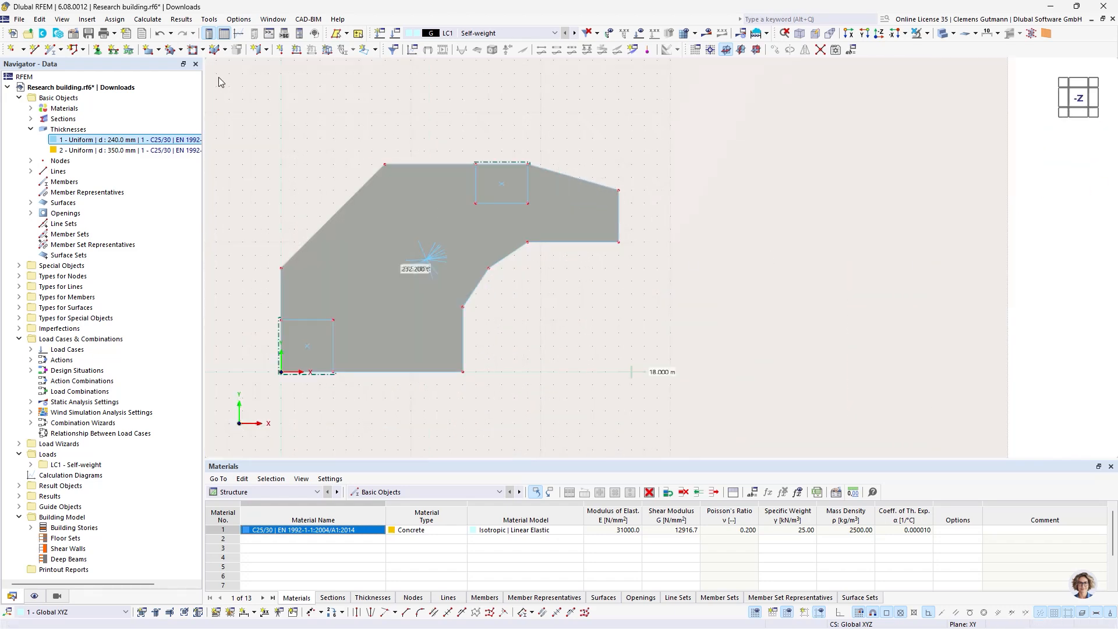
{"action": "left_click", "coordinate": [257, 49]}
{"action": "left_click", "coordinate": [279, 77]}
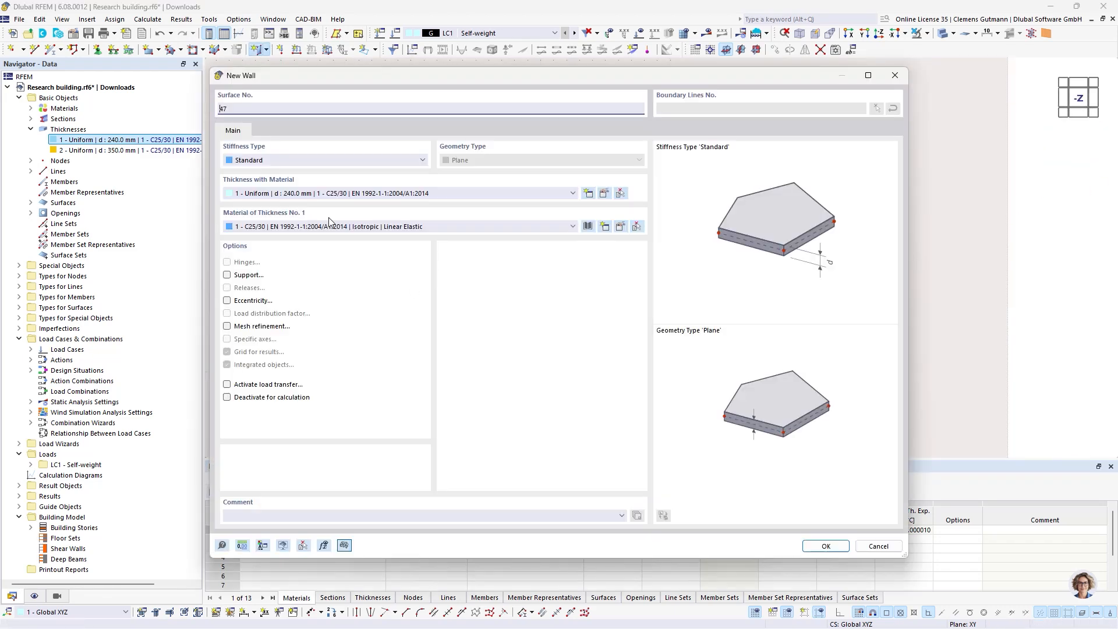
{"action": "left_click", "coordinate": [306, 159]}
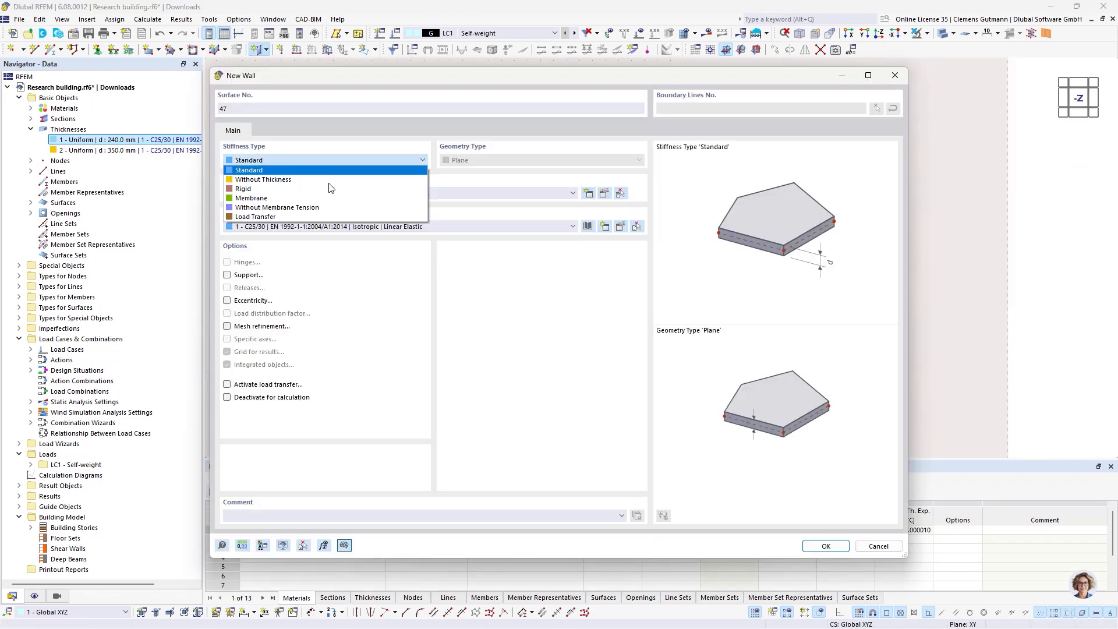
{"action": "left_click", "coordinate": [247, 217]}
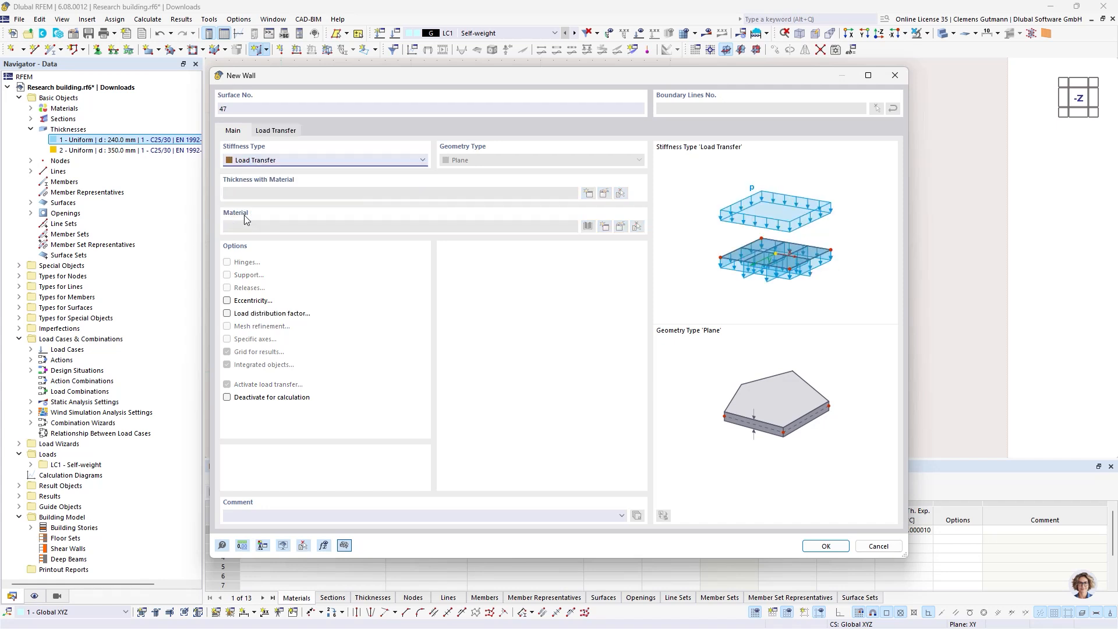
{"action": "left_click", "coordinate": [286, 134]}
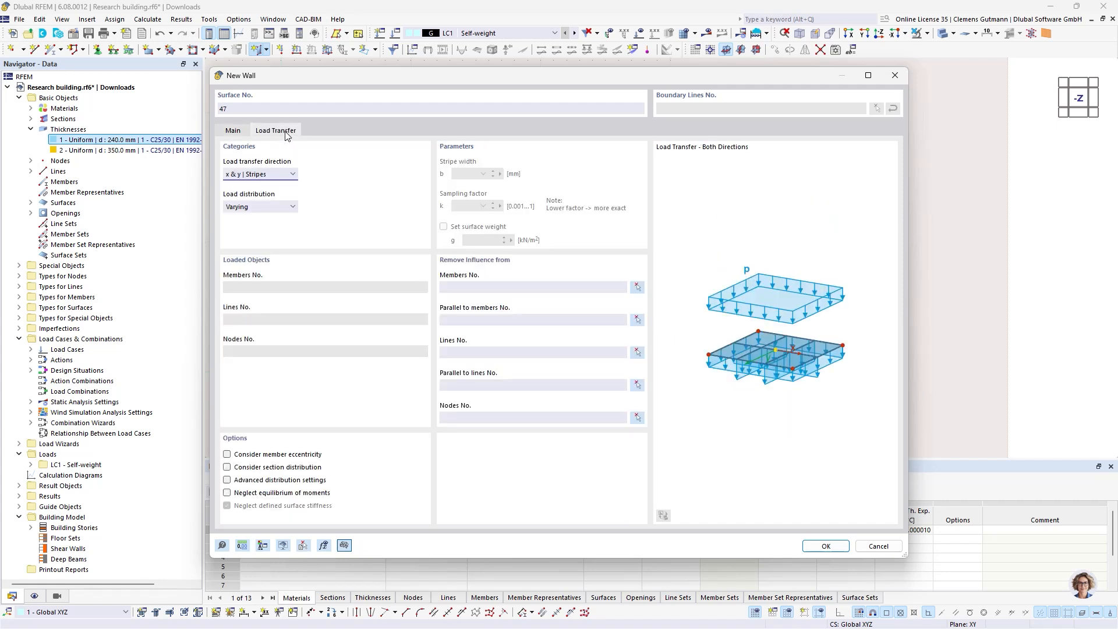
{"action": "left_click", "coordinate": [270, 175]}
{"action": "left_click", "coordinate": [269, 176]}
{"action": "left_click", "coordinate": [269, 177]}
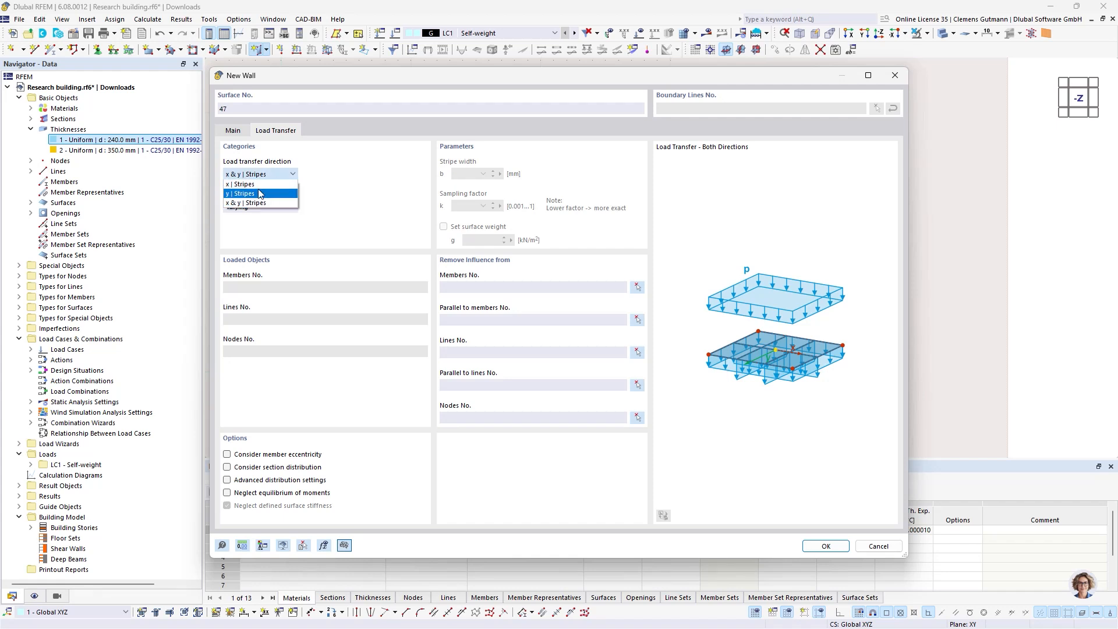
{"action": "left_click", "coordinate": [261, 194]}
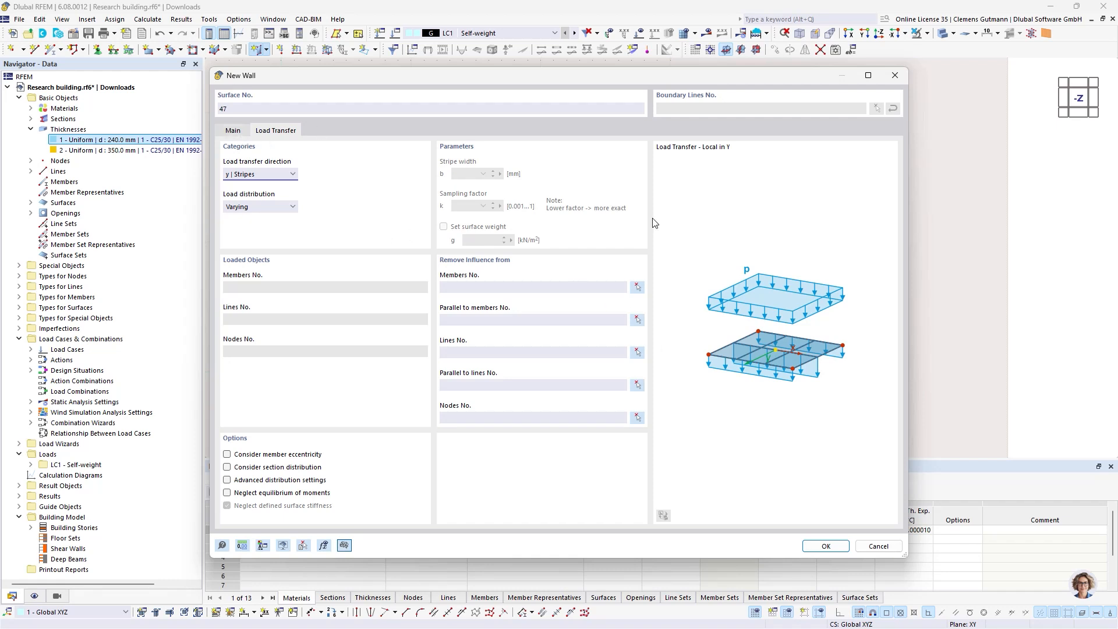
{"action": "left_click", "coordinate": [826, 546]}
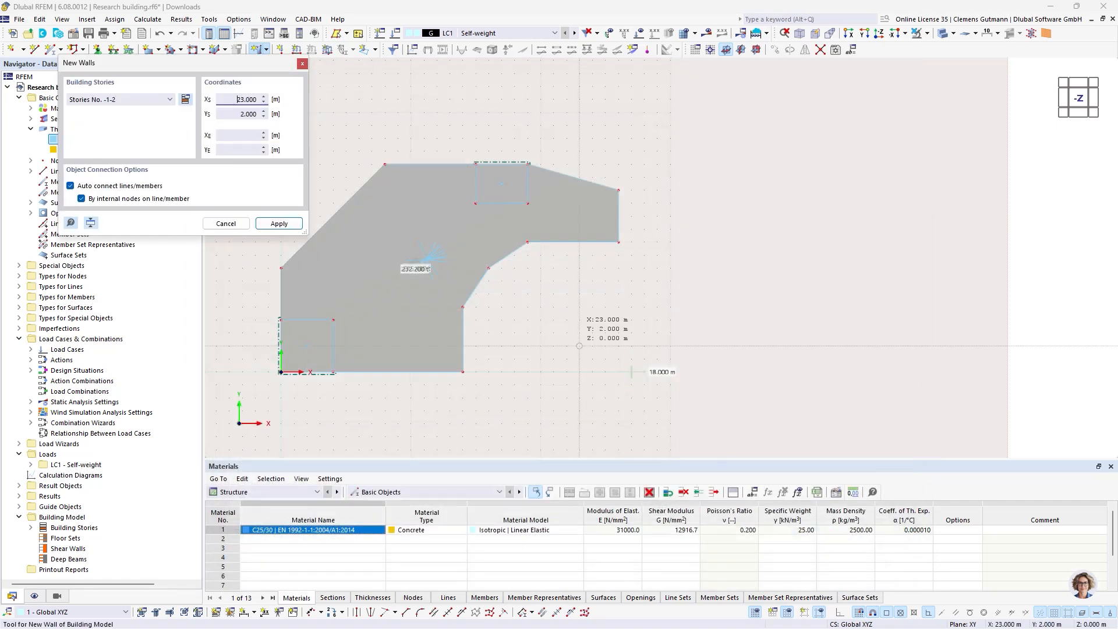
Step: Assign the new load transfer walls to stories 0 to 3, leaving out story -1
{"action": "left_click", "coordinate": [168, 100]}
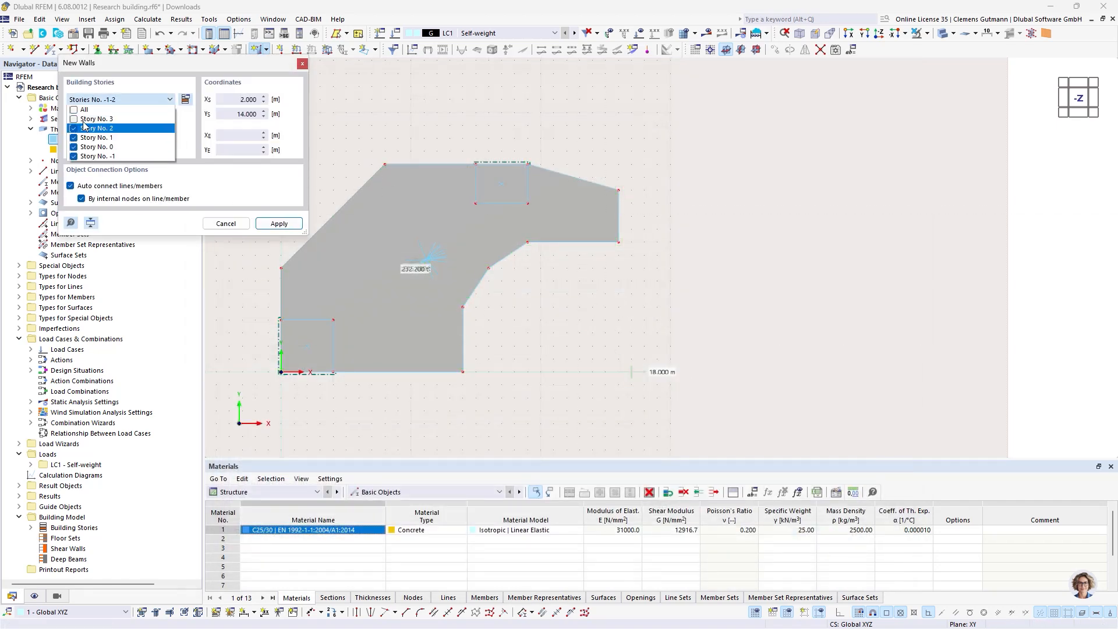
{"action": "left_click", "coordinate": [73, 119]}
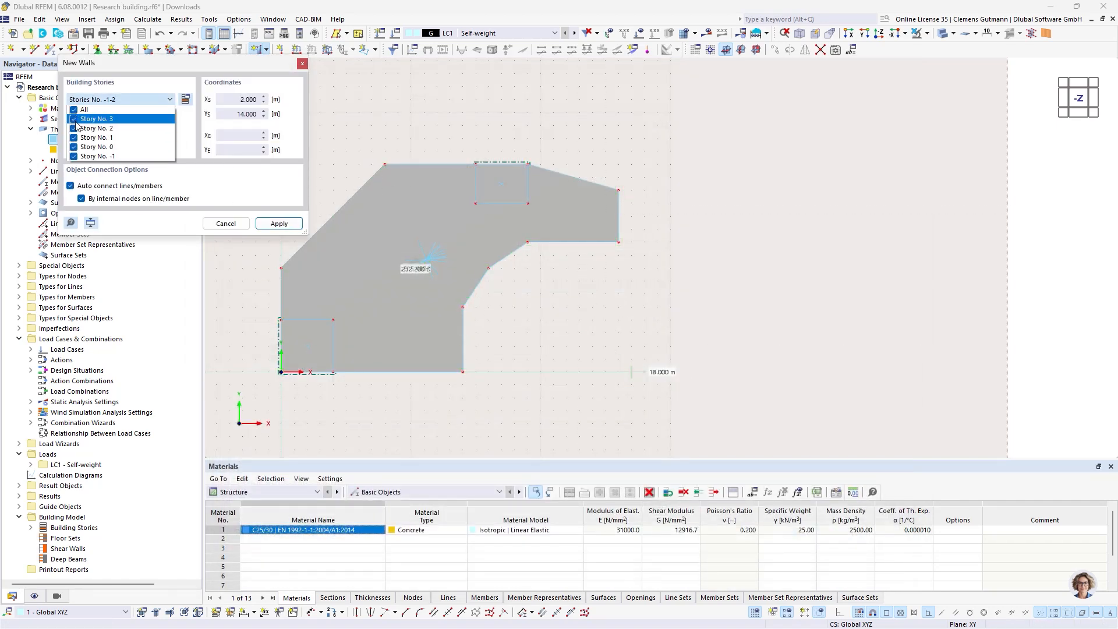
{"action": "left_click", "coordinate": [74, 157]}
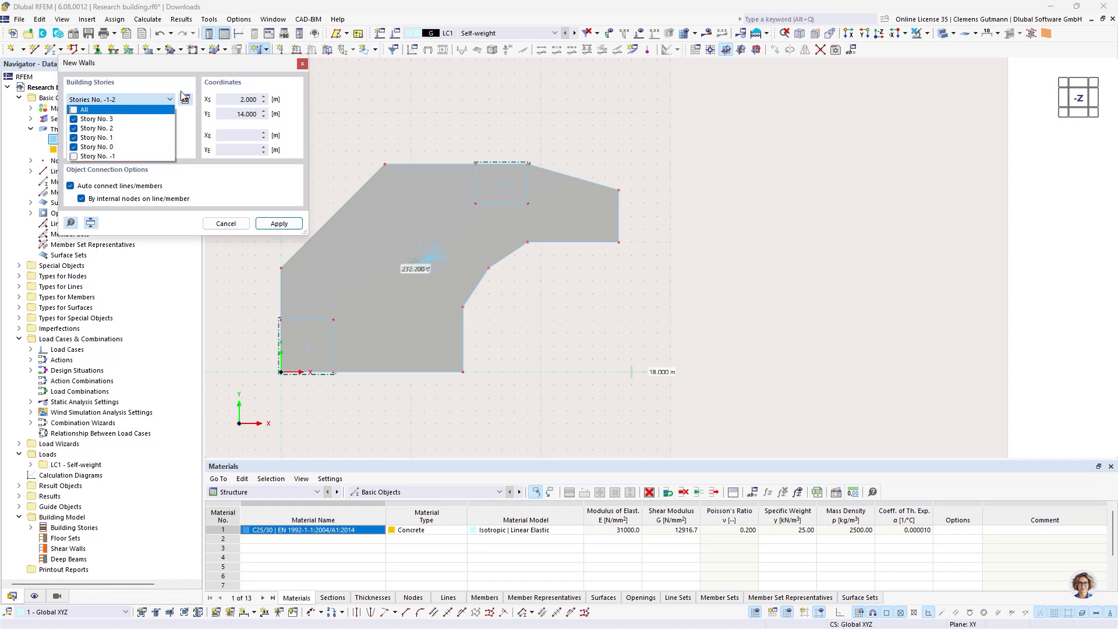
{"action": "left_click", "coordinate": [144, 88]}
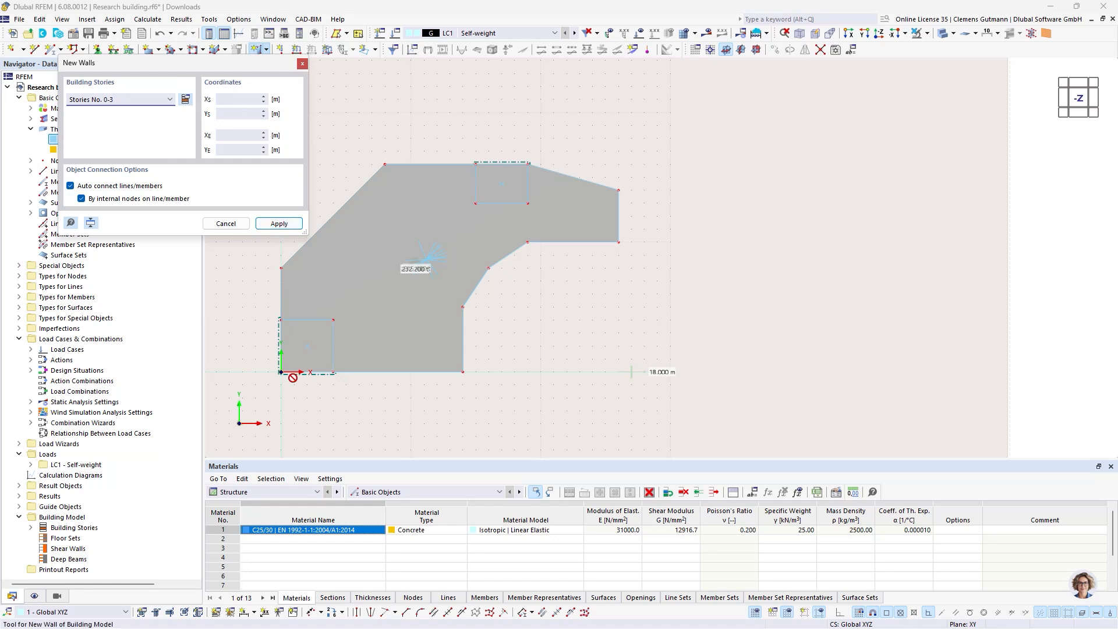
Step: Draw load transfer facade walls from the first shaft's corner at (0, 4) m through (0, 8) and (8, 16) m
{"action": "scroll", "coordinate": [282, 350], "scroll_direction": "up", "scroll_amount": 3}
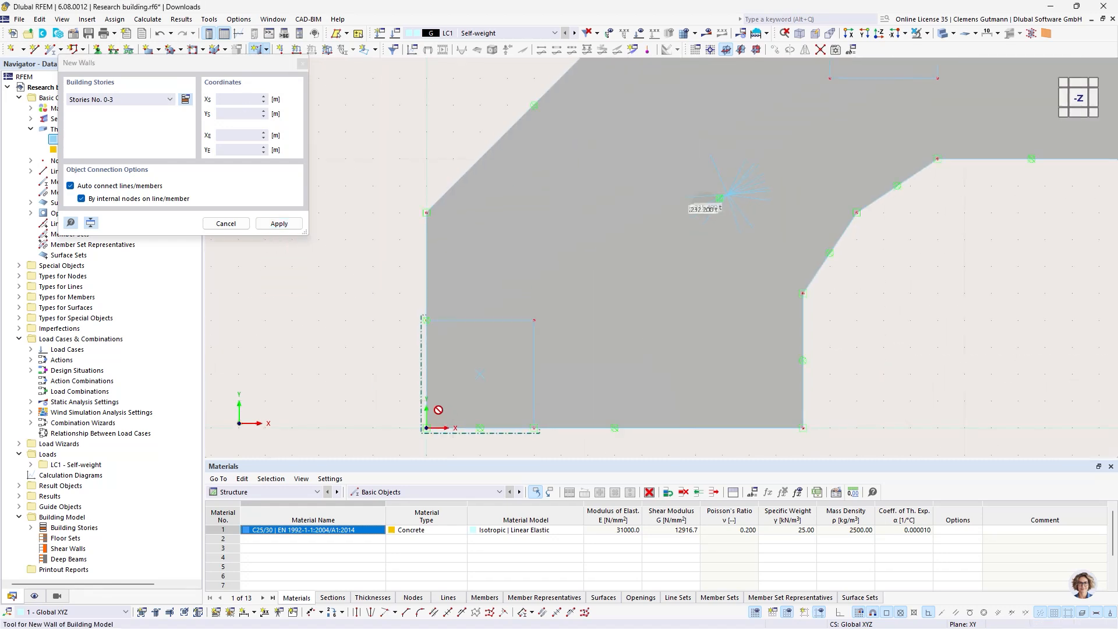
{"action": "left_click", "coordinate": [426, 319]}
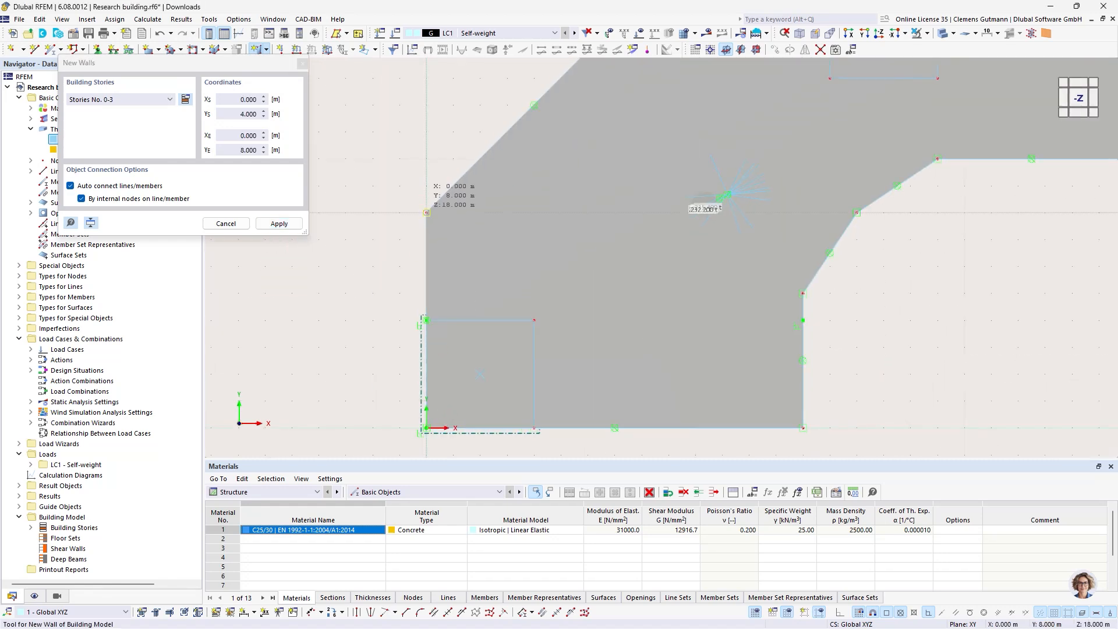
{"action": "left_click", "coordinate": [427, 212]}
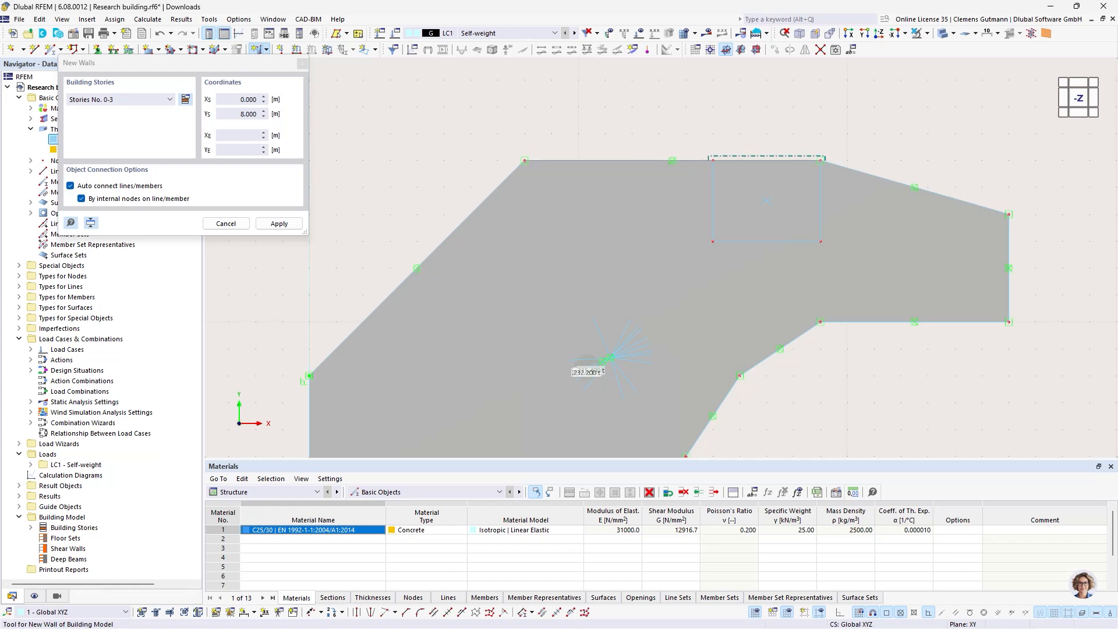
{"action": "left_click", "coordinate": [524, 160]}
{"action": "key", "text": "Escape"}
{"action": "middle_click_drag", "start_coordinate": [902, 294], "coordinate": [571, 202]}
Step: Continue the load transfer facade from (19, 16) m through (26, 14), (26, 10), (19, 10), (14, 5) and (14, 0) to (4, 0) m
{"action": "left_click", "coordinate": [490, 68]}
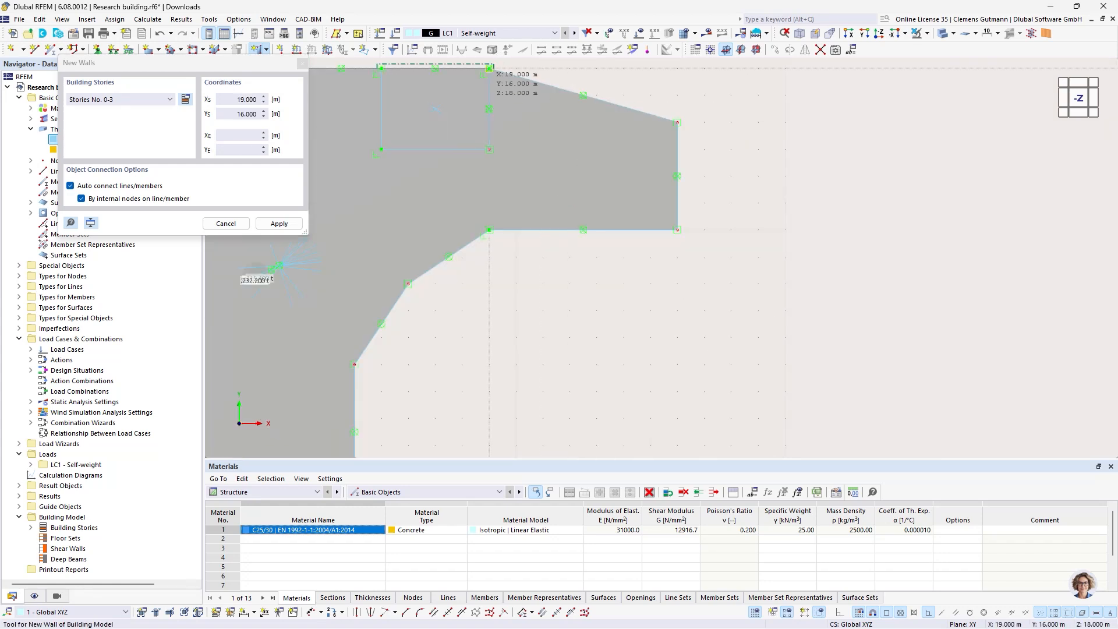
{"action": "left_click", "coordinate": [677, 123]}
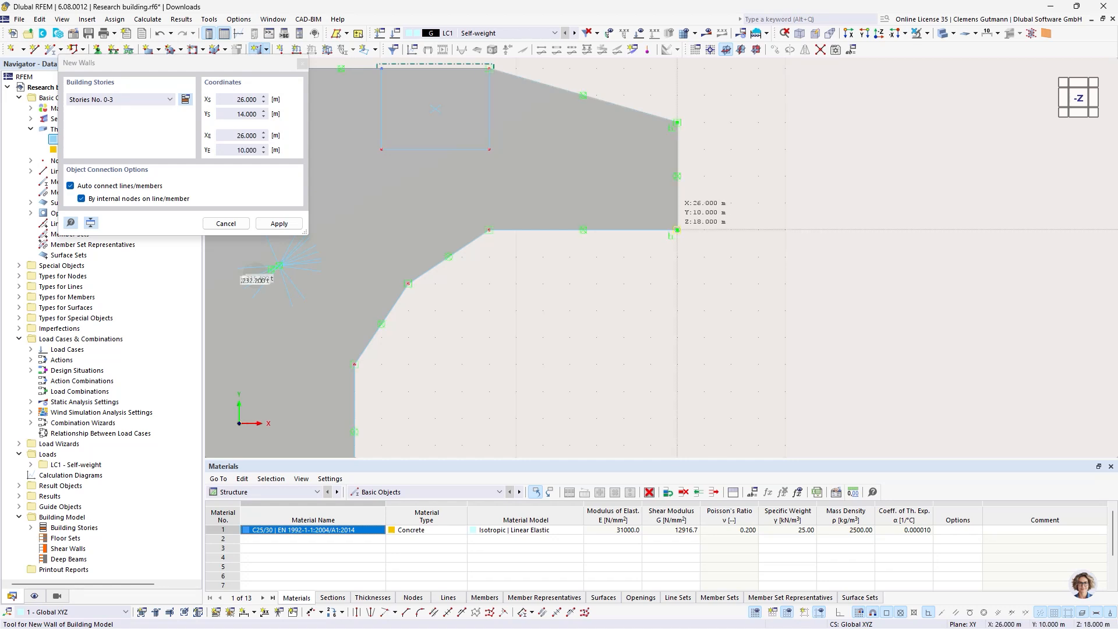
{"action": "left_click", "coordinate": [489, 230]}
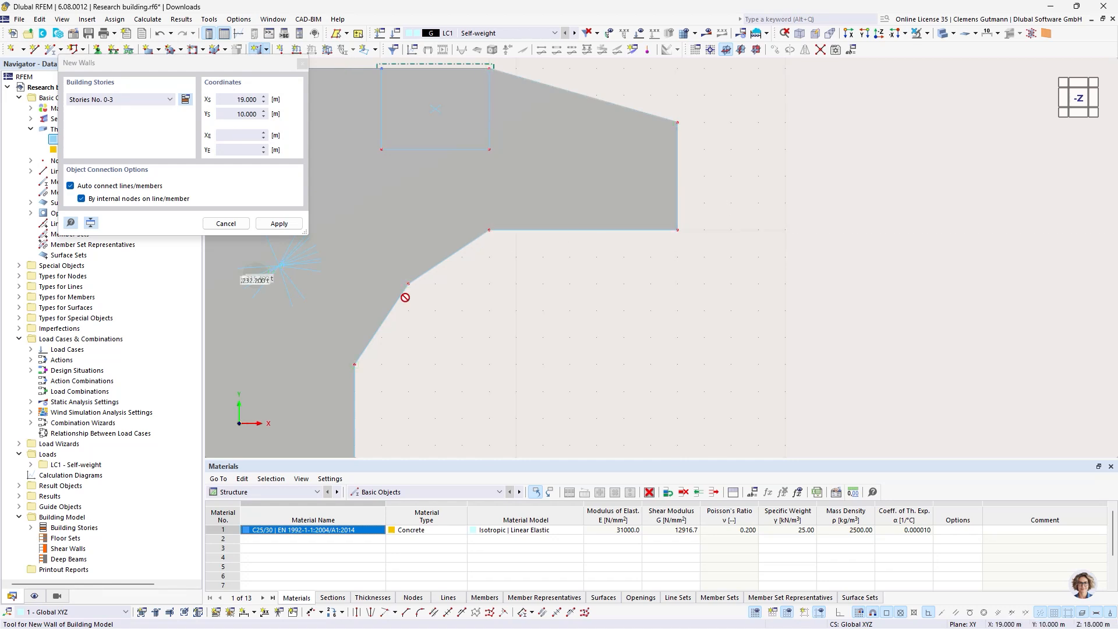
{"action": "left_click", "coordinate": [354, 365]}
{"action": "middle_click_drag", "start_coordinate": [447, 425], "coordinate": [651, 221]}
{"action": "left_click", "coordinate": [560, 294]}
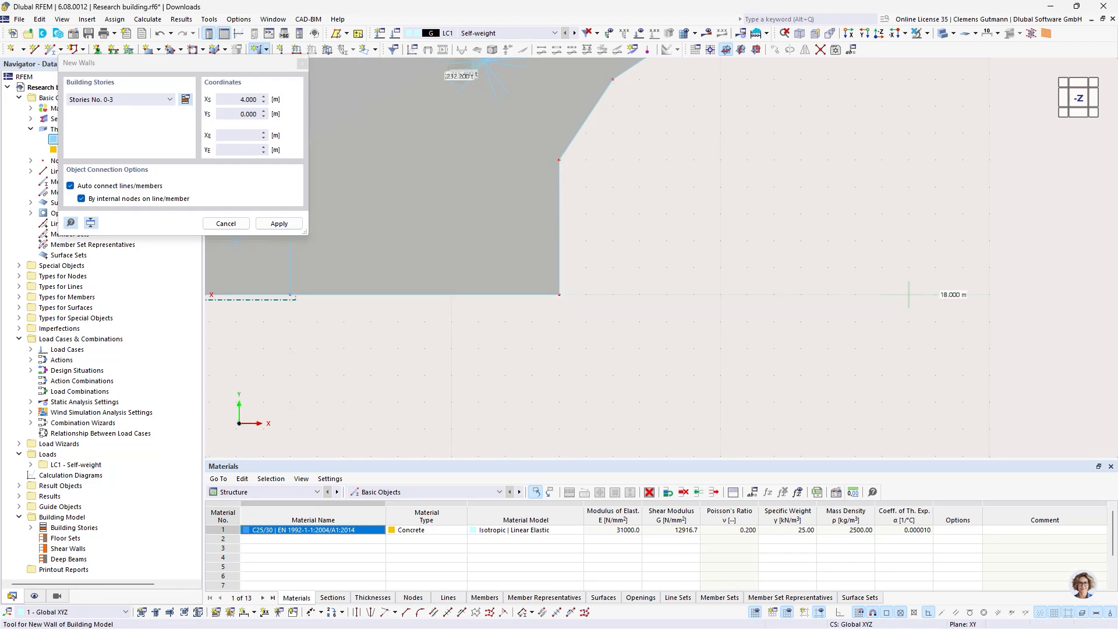
{"action": "right_click", "coordinate": [571, 302]}
{"action": "scroll", "coordinate": [571, 302], "scroll_direction": "down", "scroll_amount": 5}
{"action": "middle_click_drag", "start_coordinate": [589, 329], "coordinate": [682, 242], "text": "ctrl"}
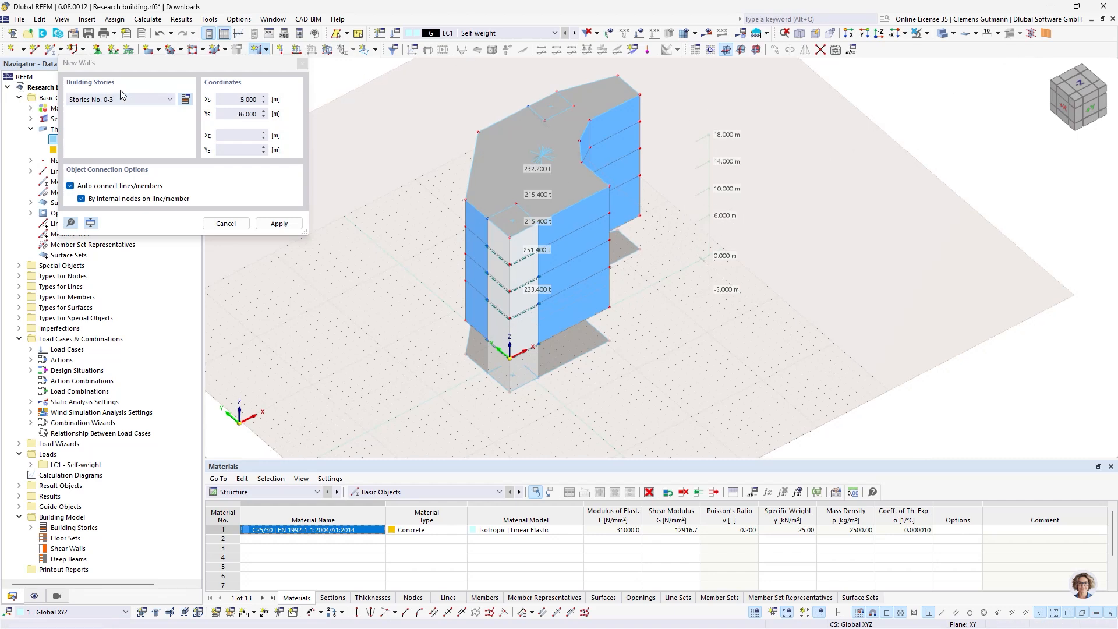
{"action": "left_click", "coordinate": [132, 99]}
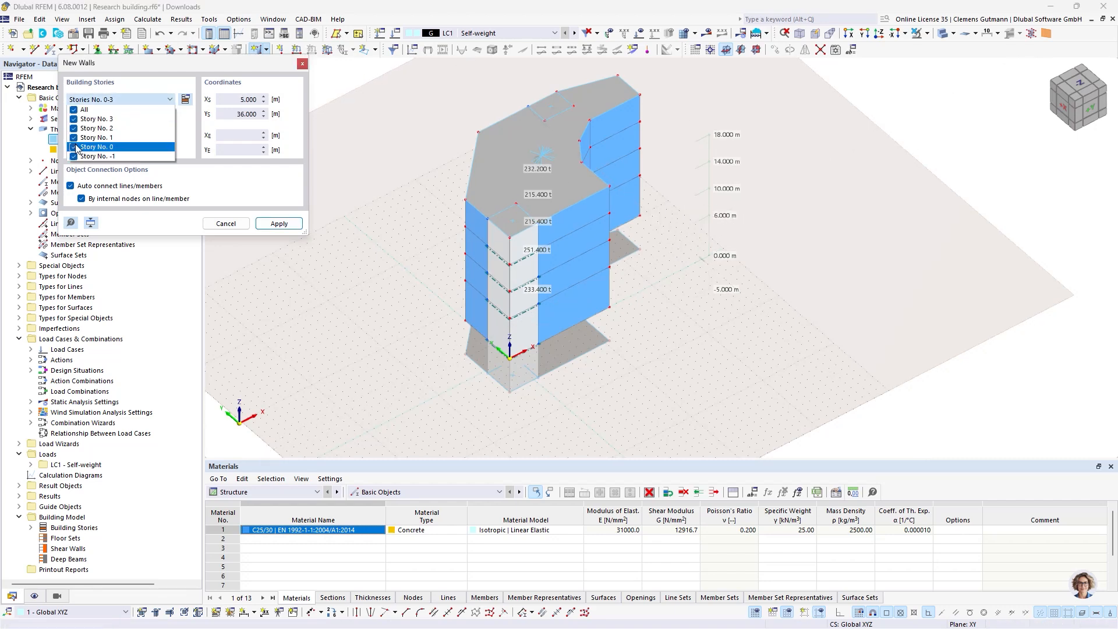
{"action": "left_click", "coordinate": [74, 147]}
{"action": "left_click", "coordinate": [74, 138]}
{"action": "left_click", "coordinate": [74, 129]}
{"action": "left_click", "coordinate": [74, 119]}
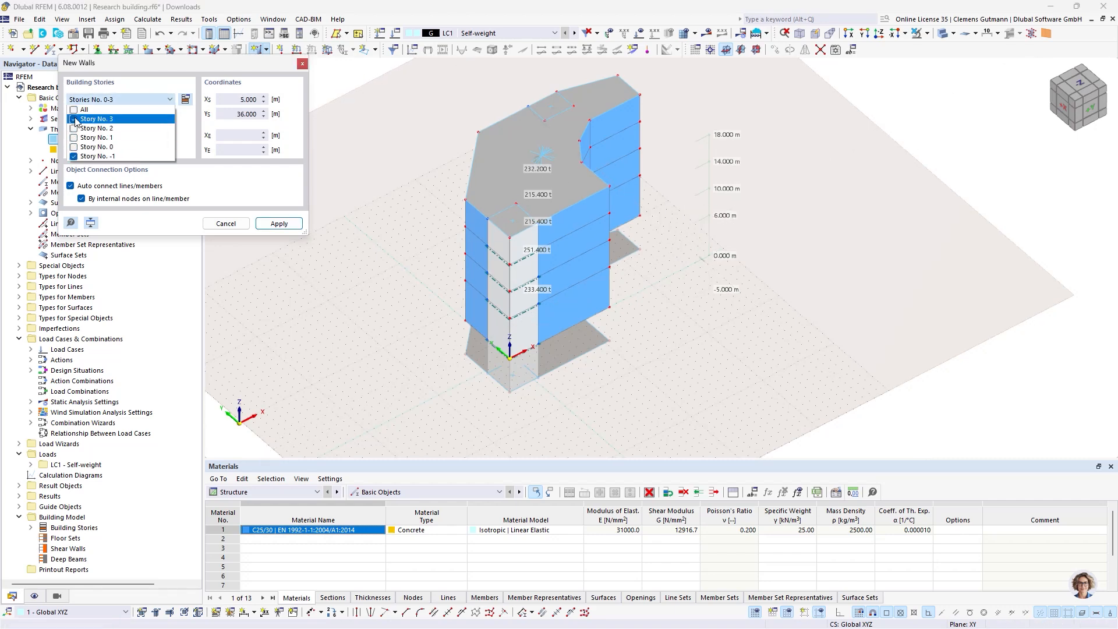
{"action": "left_click", "coordinate": [223, 188]}
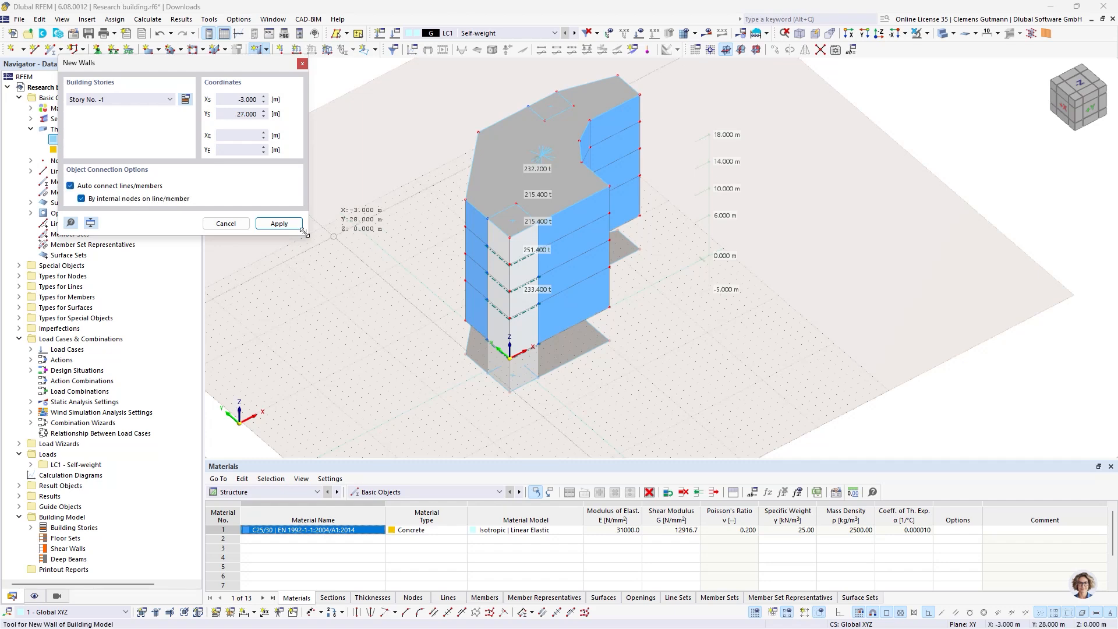
Step: Define a new wall with stiffness type Standard and the uniform 240 mm C25/30 thickness
{"action": "left_click", "coordinate": [279, 223]}
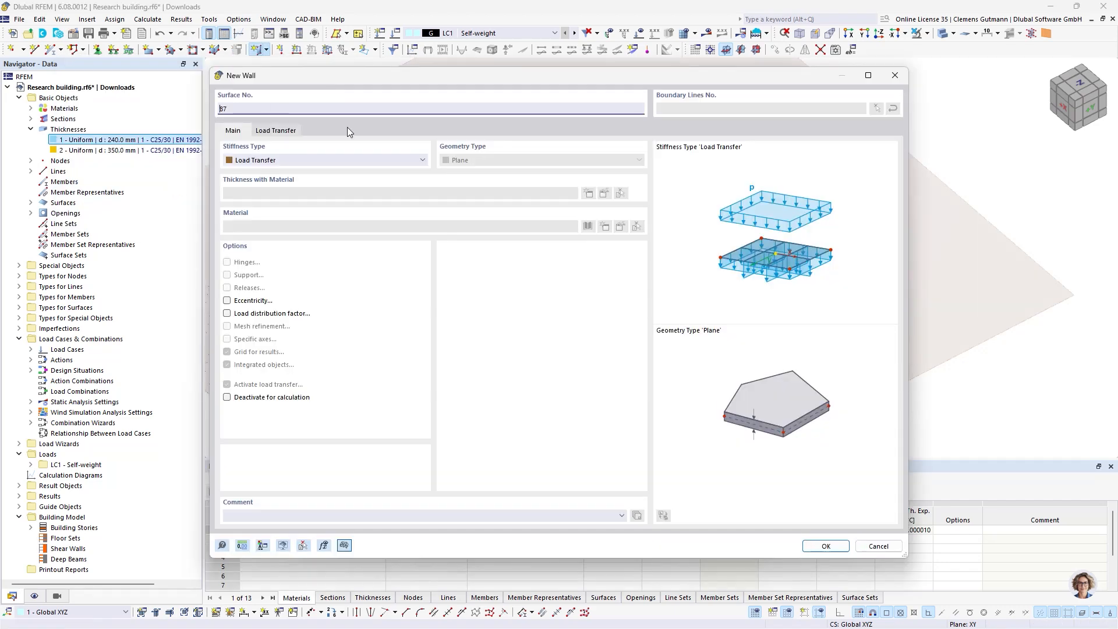
{"action": "left_click", "coordinate": [325, 159]}
{"action": "left_click", "coordinate": [267, 170]}
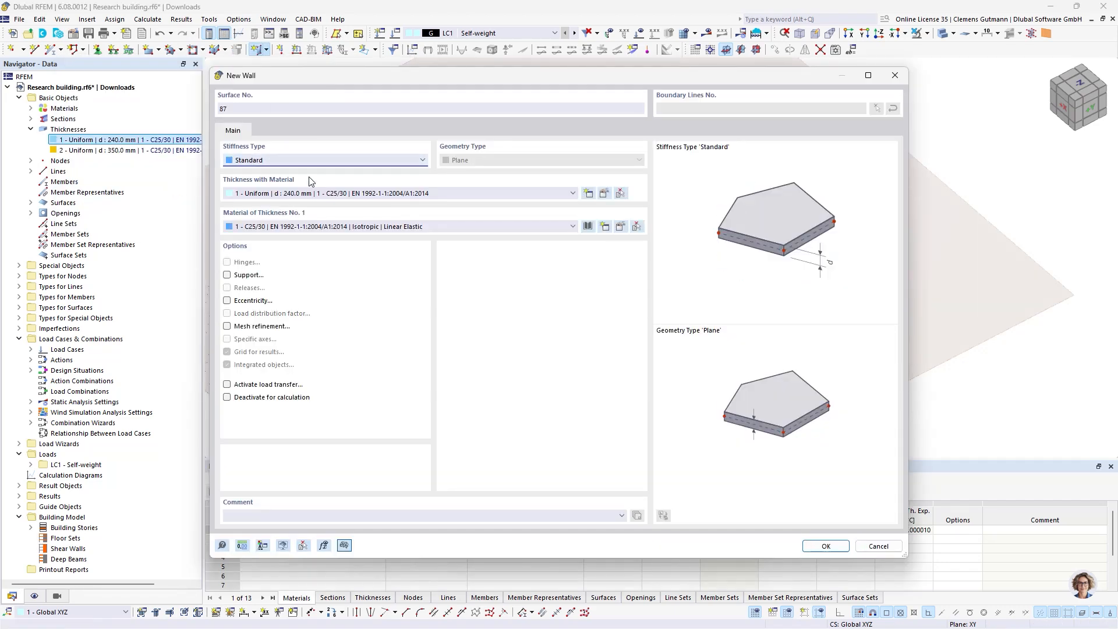
{"action": "left_click", "coordinate": [827, 546]}
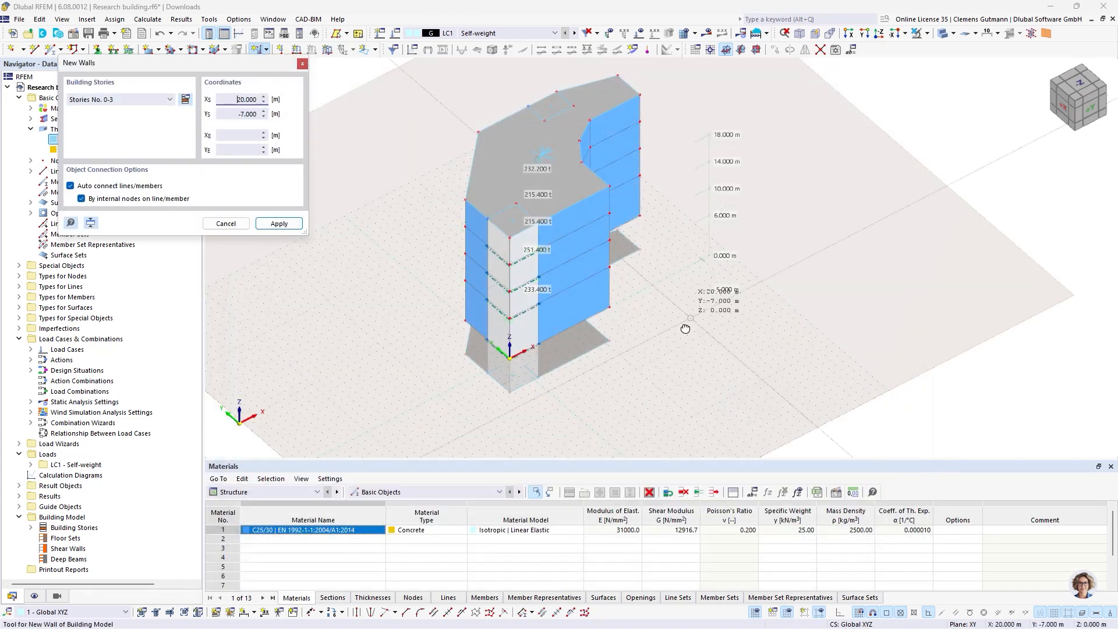
Step: Restrict the new standard walls to story -1 and turn off connection by internal nodes on lines and members
{"action": "middle_click_drag", "start_coordinate": [686, 328], "coordinate": [589, 348], "text": "ctrl"}
{"action": "left_click", "coordinate": [126, 103]}
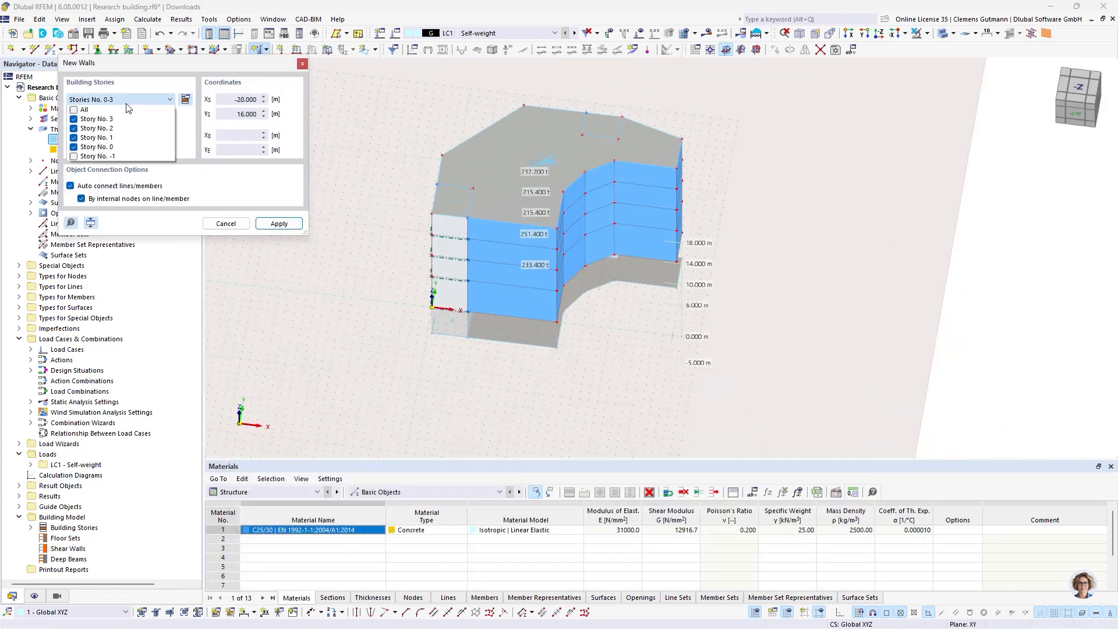
{"action": "left_click", "coordinate": [74, 119]}
{"action": "left_click", "coordinate": [74, 129]}
{"action": "left_click", "coordinate": [74, 137]}
{"action": "left_click", "coordinate": [73, 147]}
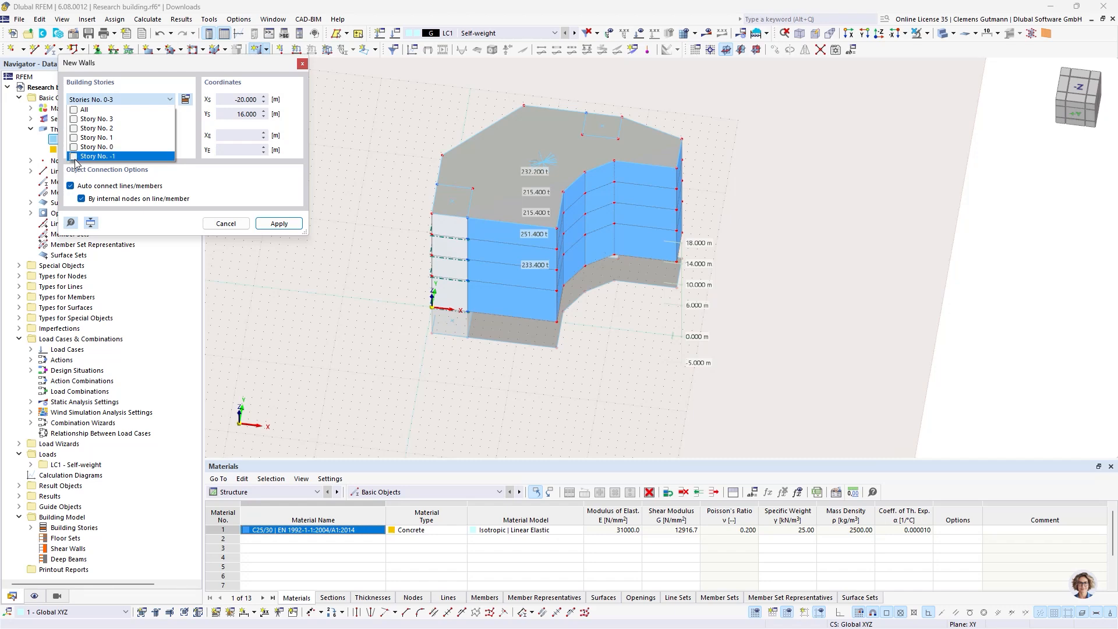
{"action": "left_click", "coordinate": [74, 156]}
{"action": "left_click", "coordinate": [266, 212]}
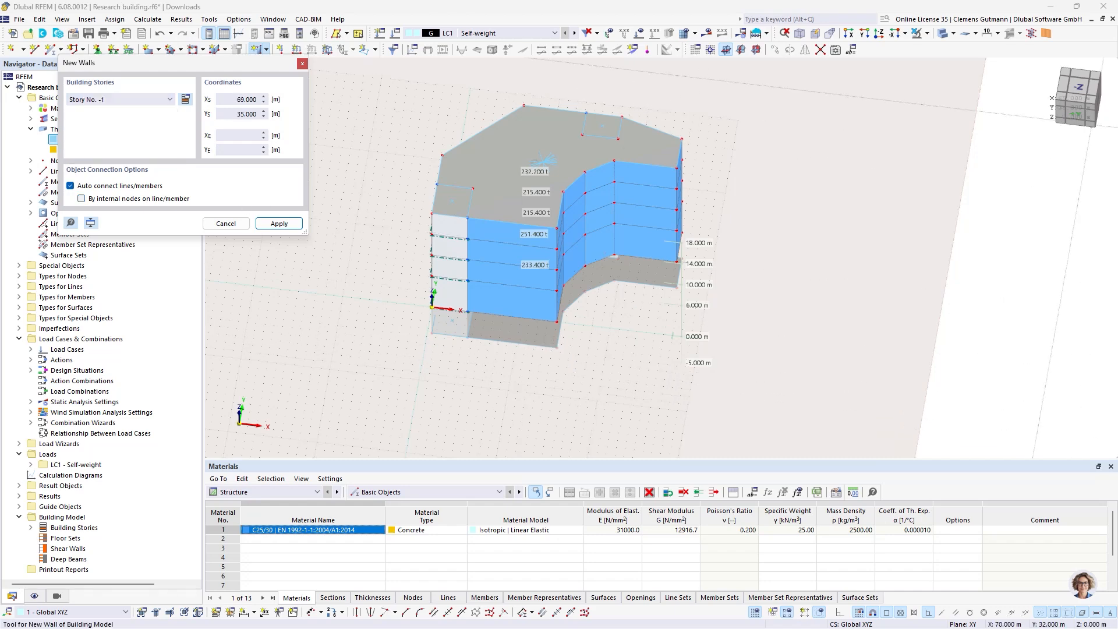
Step: Draw the basement walls in plan view from (0, 4) m through (0, 8) and (8, 16) to (15, 16) m
{"action": "left_click", "coordinate": [878, 33]}
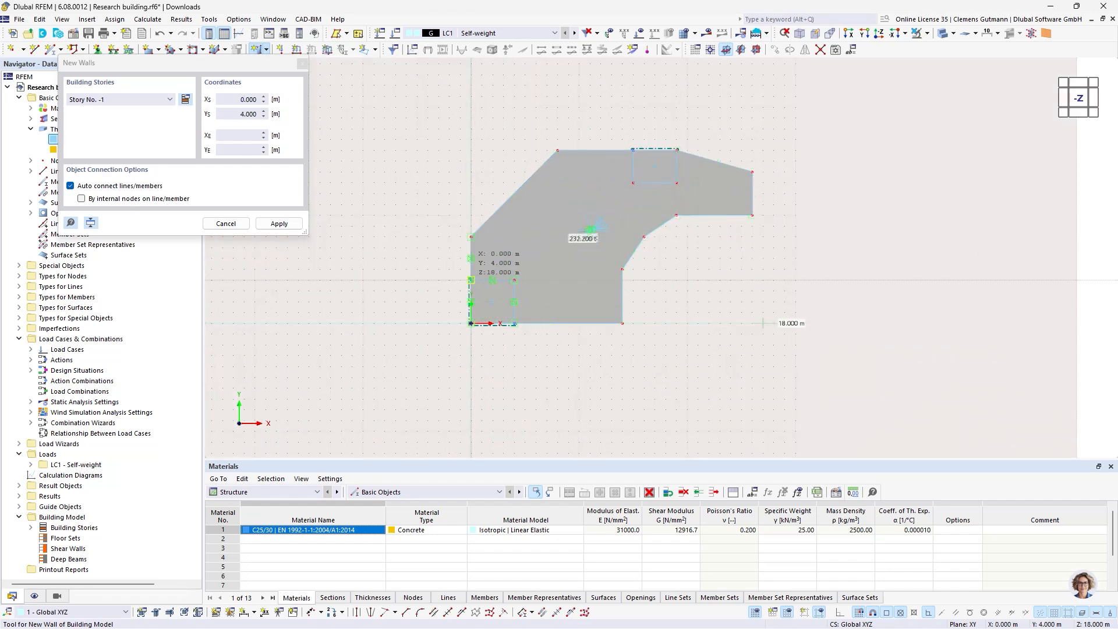
{"action": "left_click", "coordinate": [470, 280]}
{"action": "left_click", "coordinate": [470, 237]}
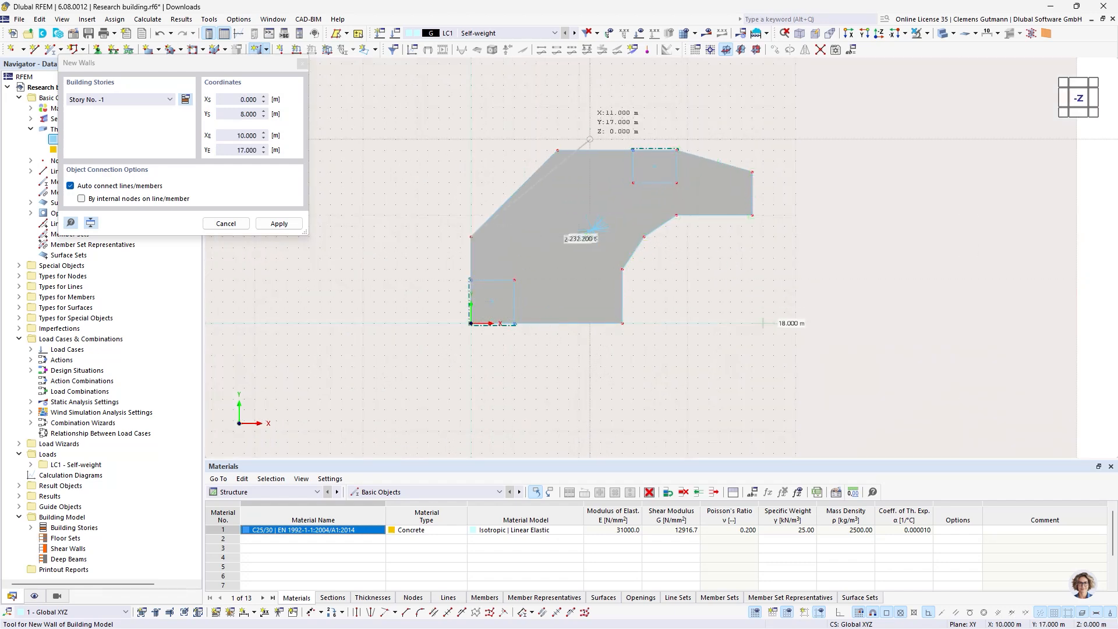
{"action": "left_click", "coordinate": [557, 151]}
{"action": "scroll", "coordinate": [633, 153], "scroll_direction": "up", "scroll_amount": 3}
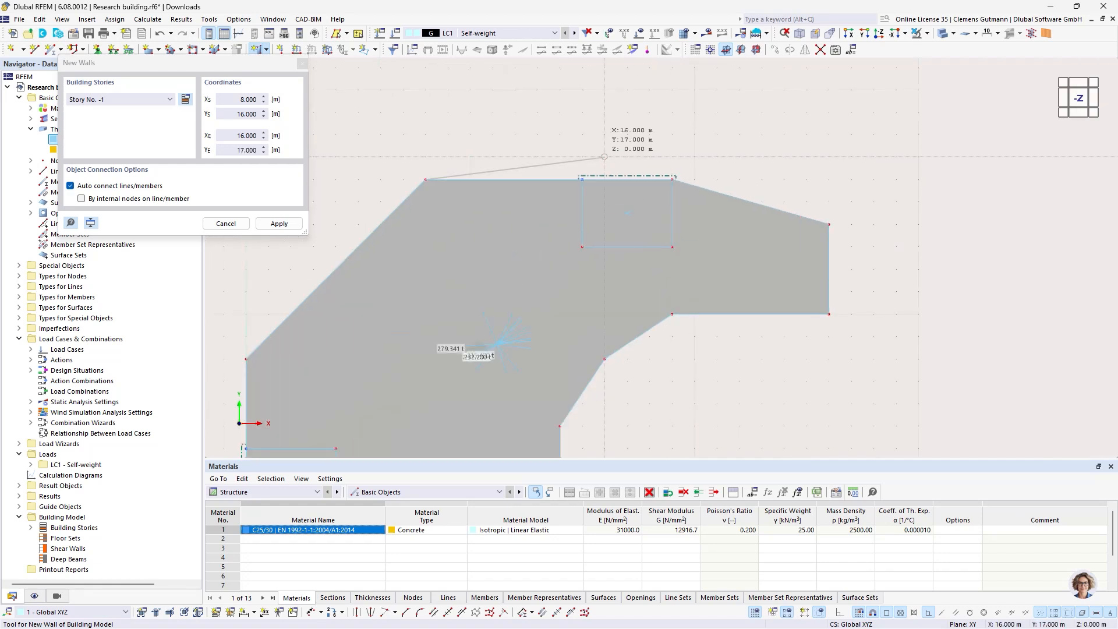
{"action": "left_click", "coordinate": [582, 180]}
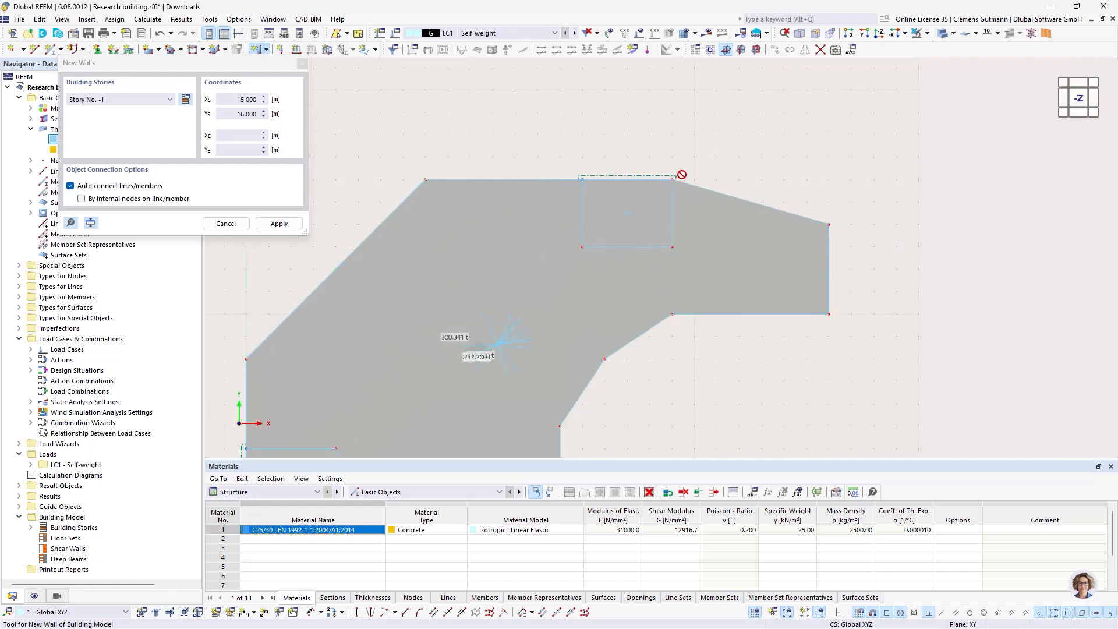
Step: Draw the remaining basement walls from (19, 16) m through (26, 14), (26, 10), (19, 10), (14, 5) and (14, 0) m to the first shaft, and finish the wall command
{"action": "left_click", "coordinate": [827, 226]}
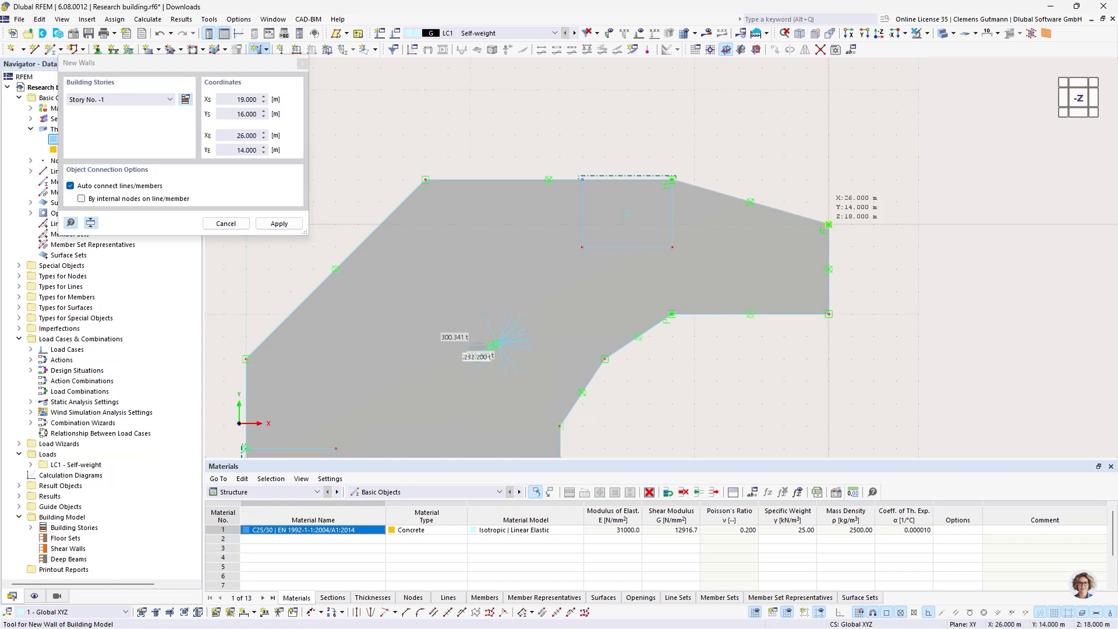
{"action": "left_click", "coordinate": [827, 313]}
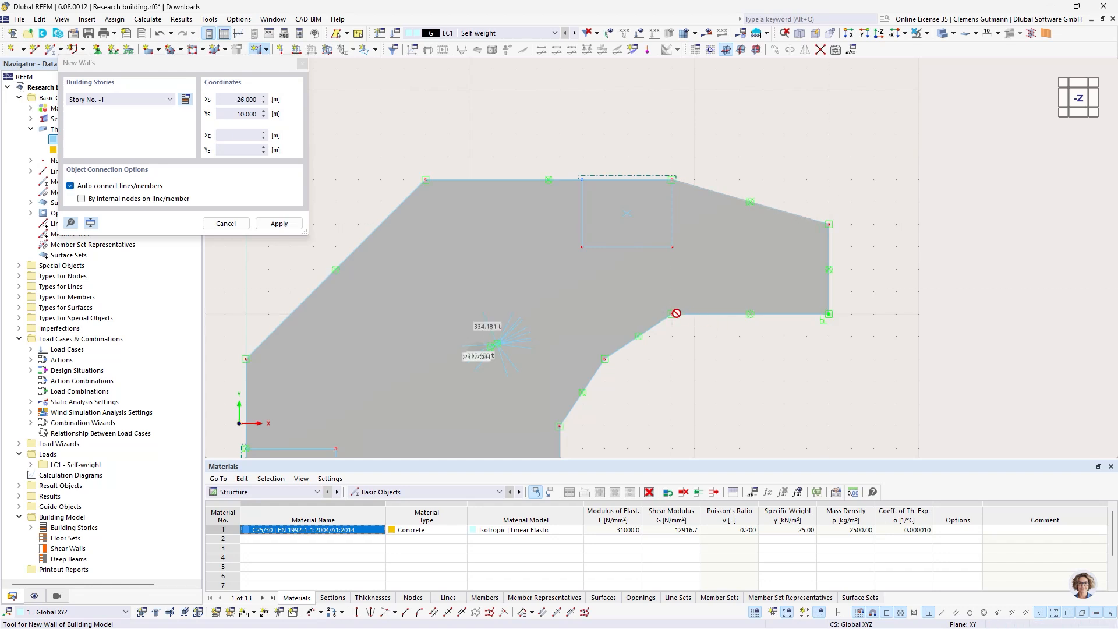
{"action": "left_click", "coordinate": [671, 315]}
{"action": "left_click", "coordinate": [604, 359]}
{"action": "left_click", "coordinate": [560, 426]}
{"action": "middle_click_drag", "start_coordinate": [614, 446], "coordinate": [698, 150]}
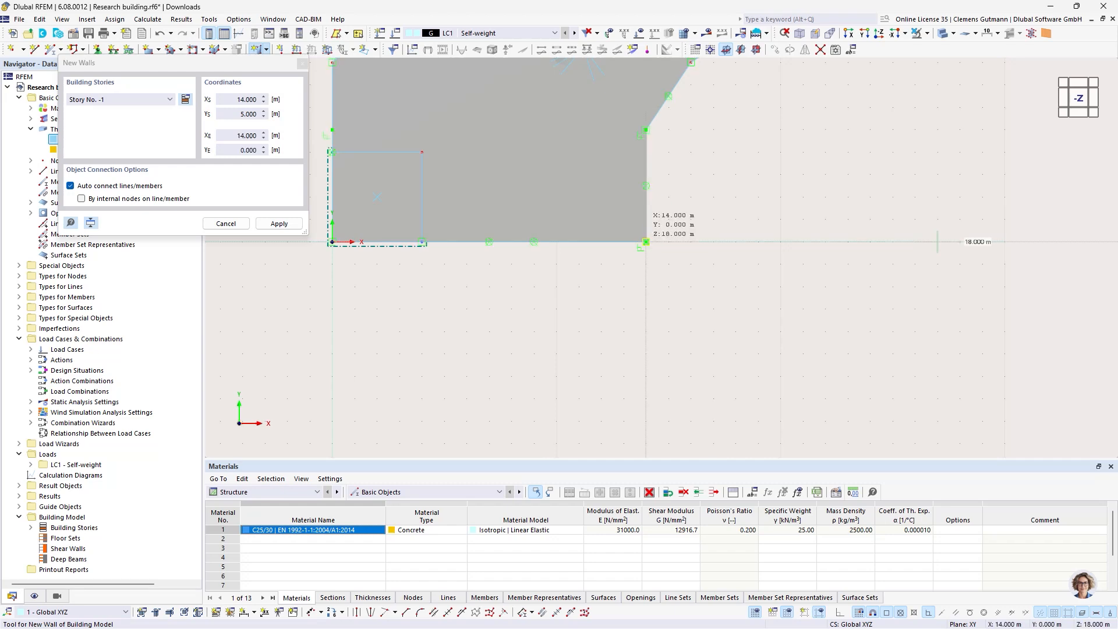
{"action": "left_click", "coordinate": [646, 242]}
{"action": "key", "text": "Escape"}
{"action": "scroll", "coordinate": [562, 294], "scroll_direction": "down", "scroll_amount": 5}
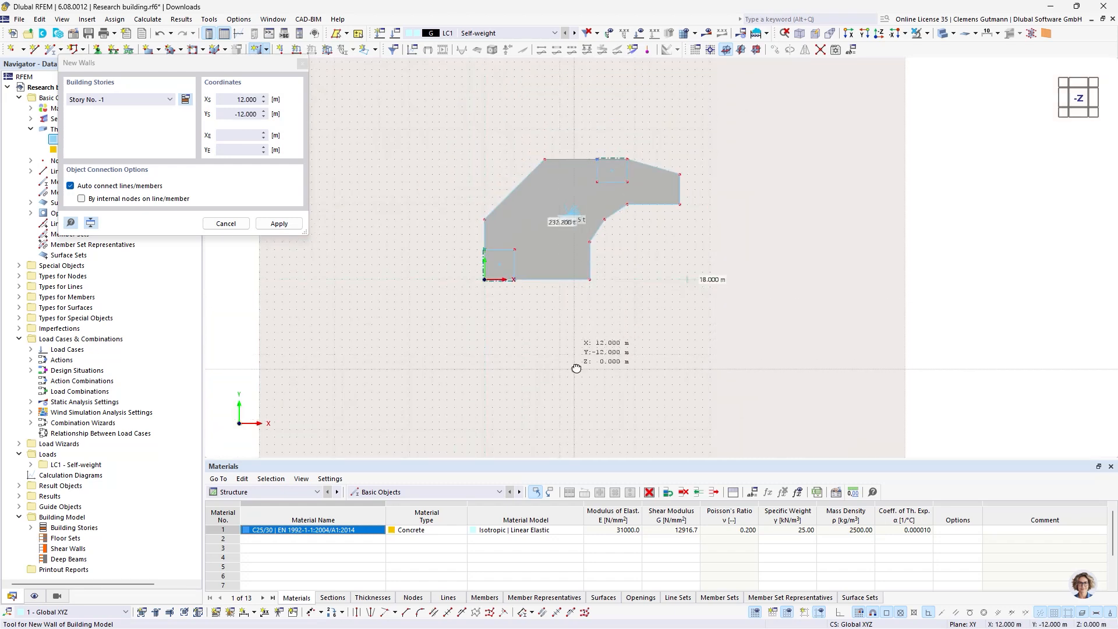
{"action": "middle_click_drag", "start_coordinate": [576, 368], "coordinate": [553, 200], "text": "ctrl"}
{"action": "key", "text": "Escape"}
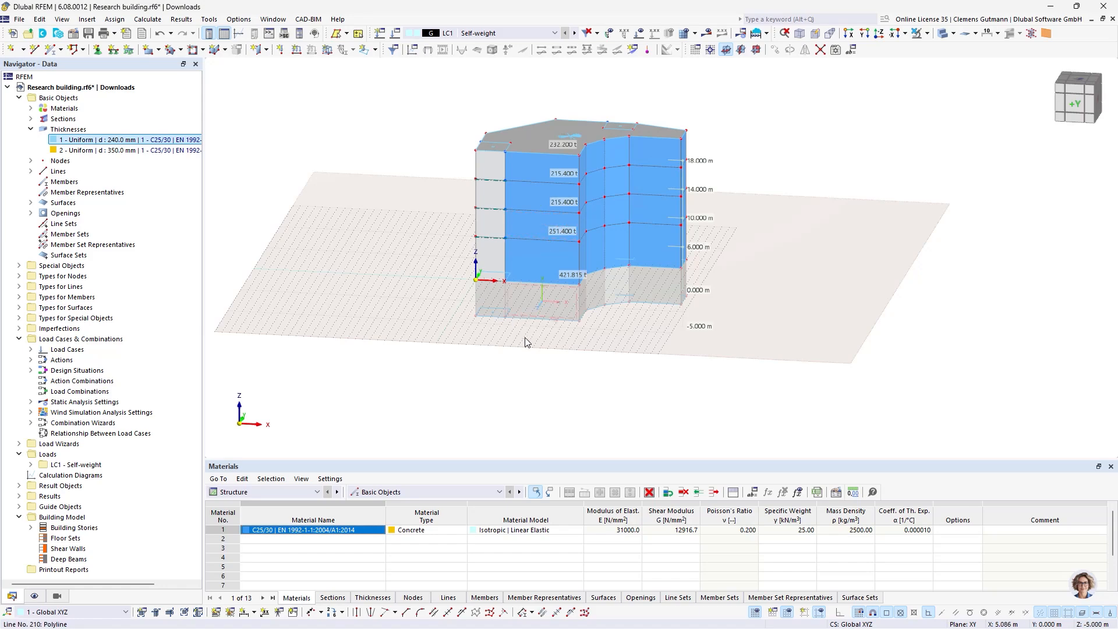
{"action": "middle_click_drag", "start_coordinate": [657, 335], "coordinate": [737, 390], "text": "ctrl"}
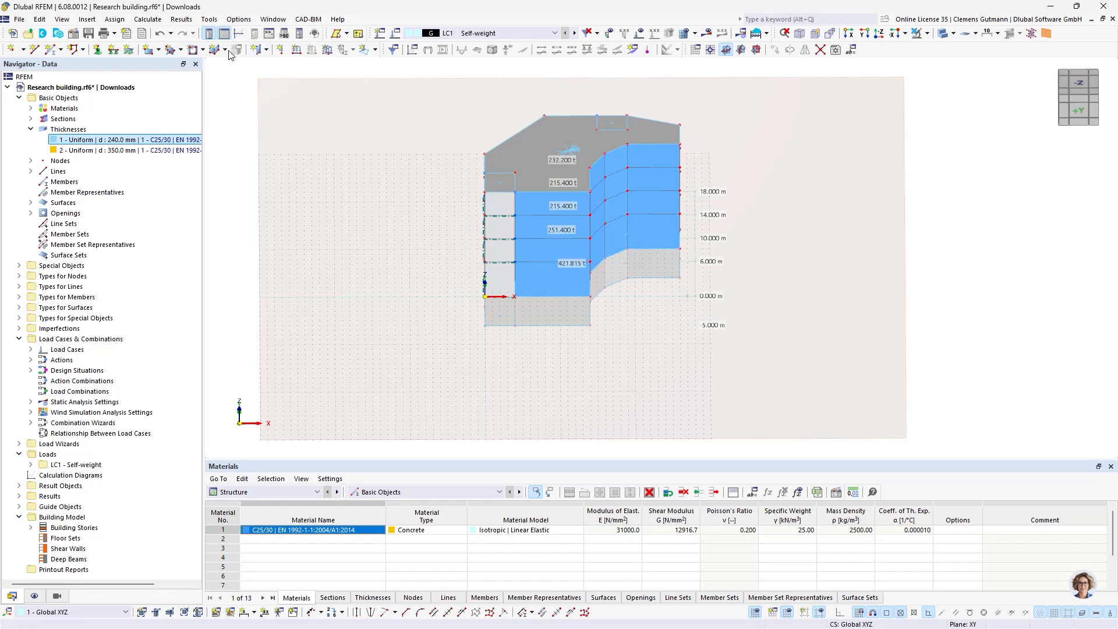
Step: Start a new column of member type Beam with hinges and create a member hinge releasing φy and φz in local xyz for the member start
{"action": "left_click", "coordinate": [267, 50]}
{"action": "left_click", "coordinate": [293, 70]}
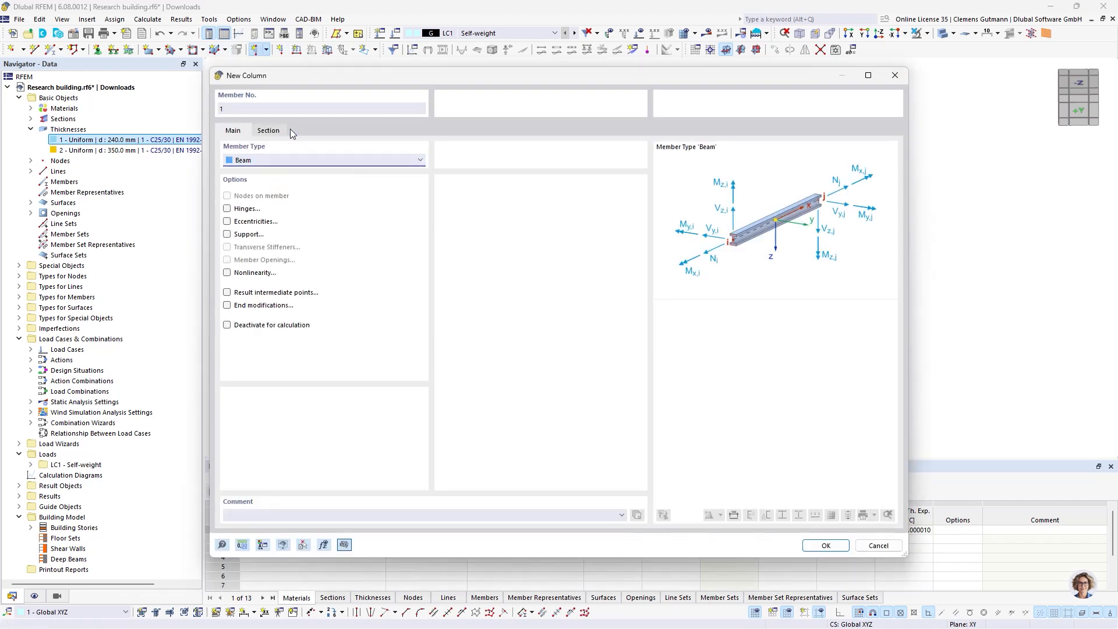
{"action": "left_click", "coordinate": [228, 209]}
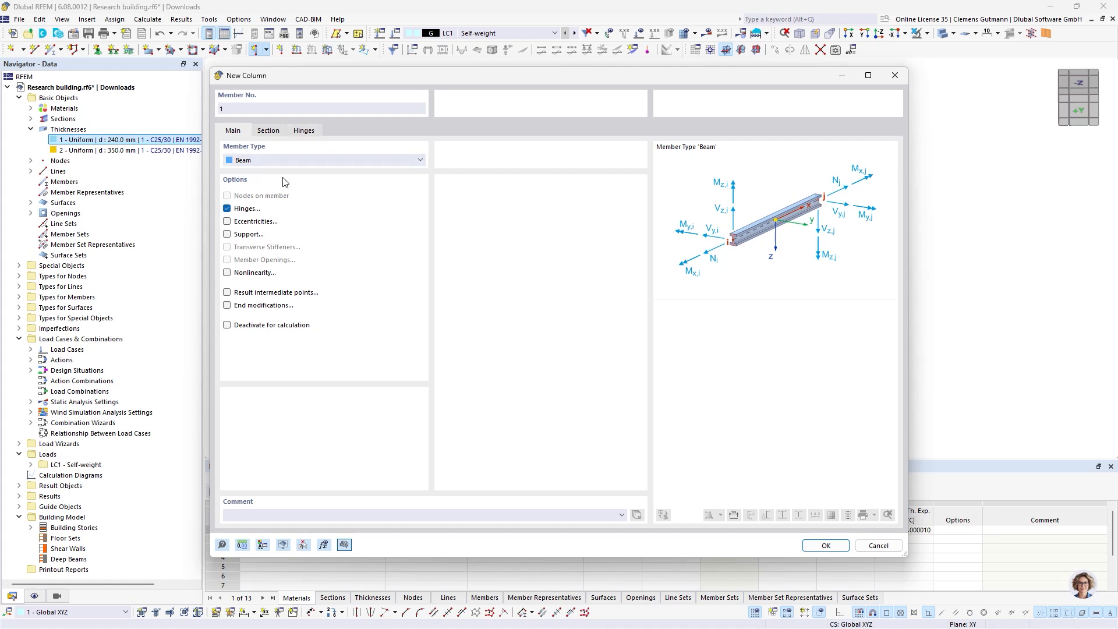
{"action": "left_click", "coordinate": [304, 131]}
{"action": "left_click", "coordinate": [336, 181]}
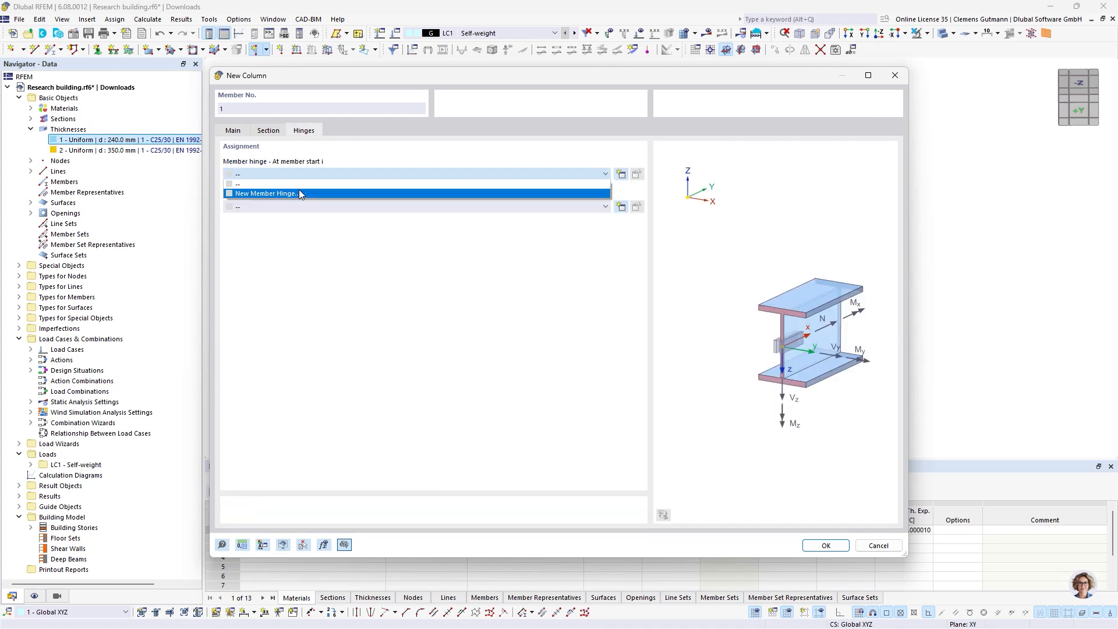
{"action": "left_click", "coordinate": [341, 194]}
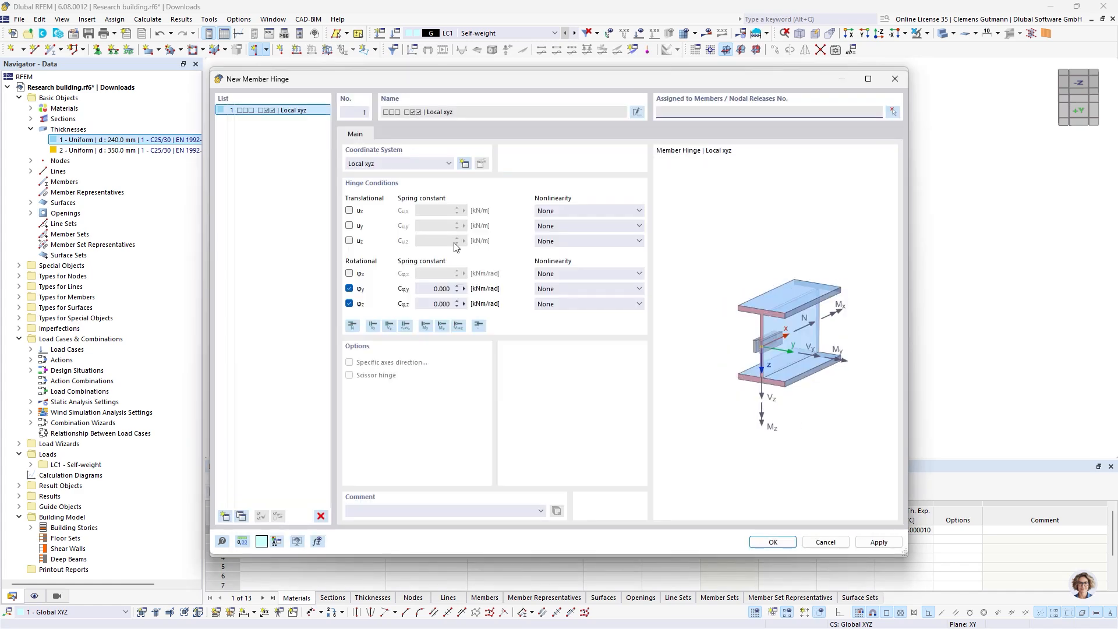
{"action": "left_click", "coordinate": [767, 536]}
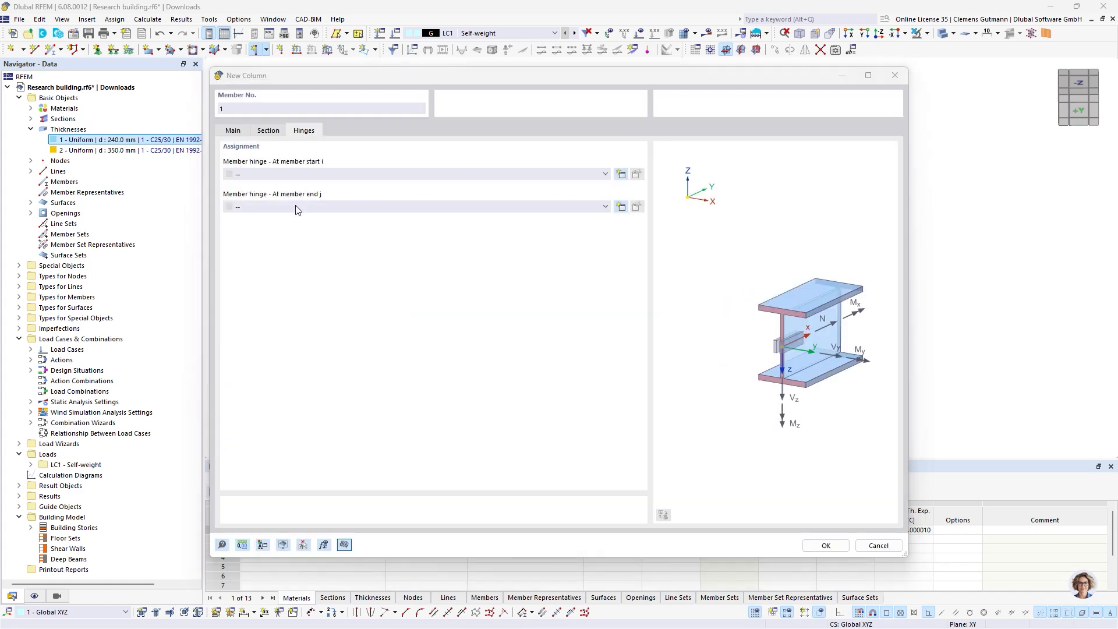
Step: Assign the same member hinge to the column's member end j and confirm the column definition
{"action": "left_click", "coordinate": [300, 208]}
{"action": "left_click", "coordinate": [256, 216]}
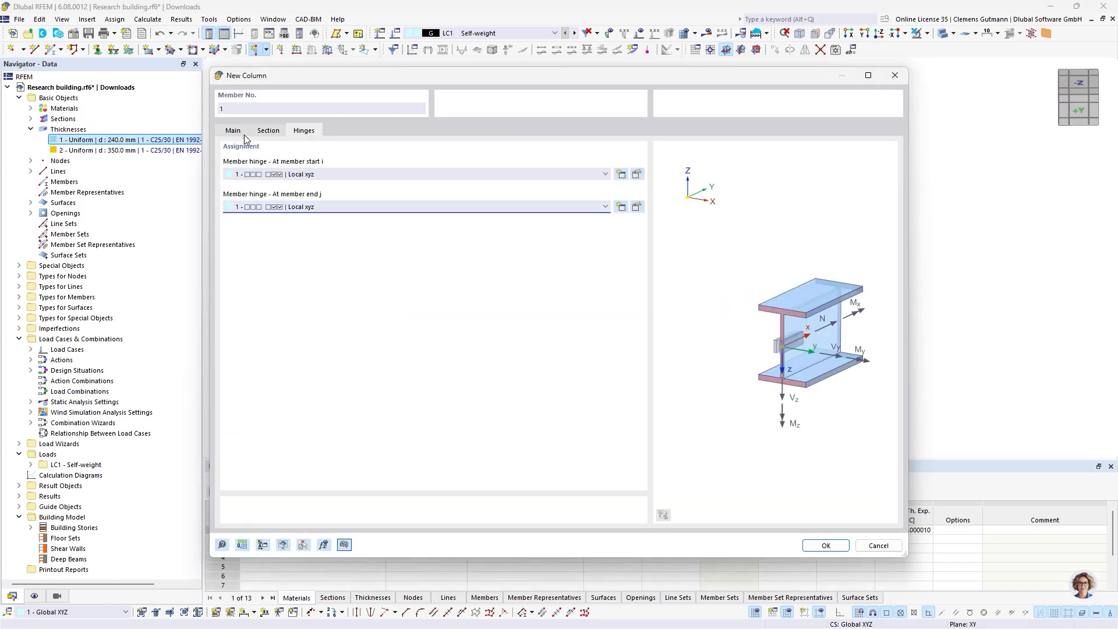
{"action": "left_click", "coordinate": [827, 546]}
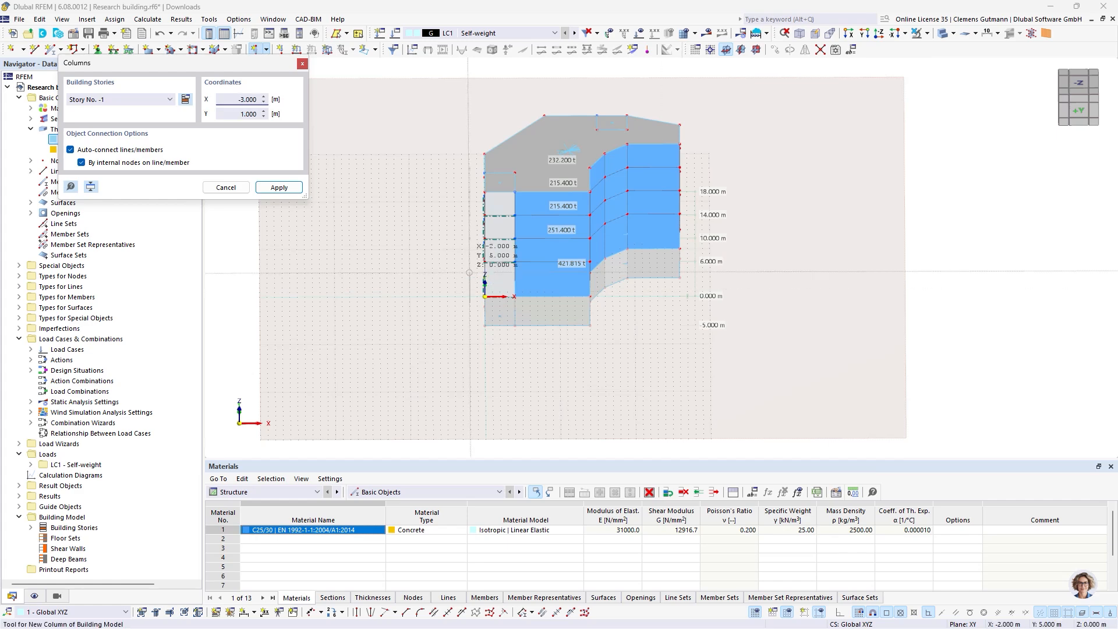
Step: Show the model as a wireframe in plan and apply the new columns to all stories from -1 to 3, keeping both auto-connection options on
{"action": "left_click", "coordinate": [883, 34]}
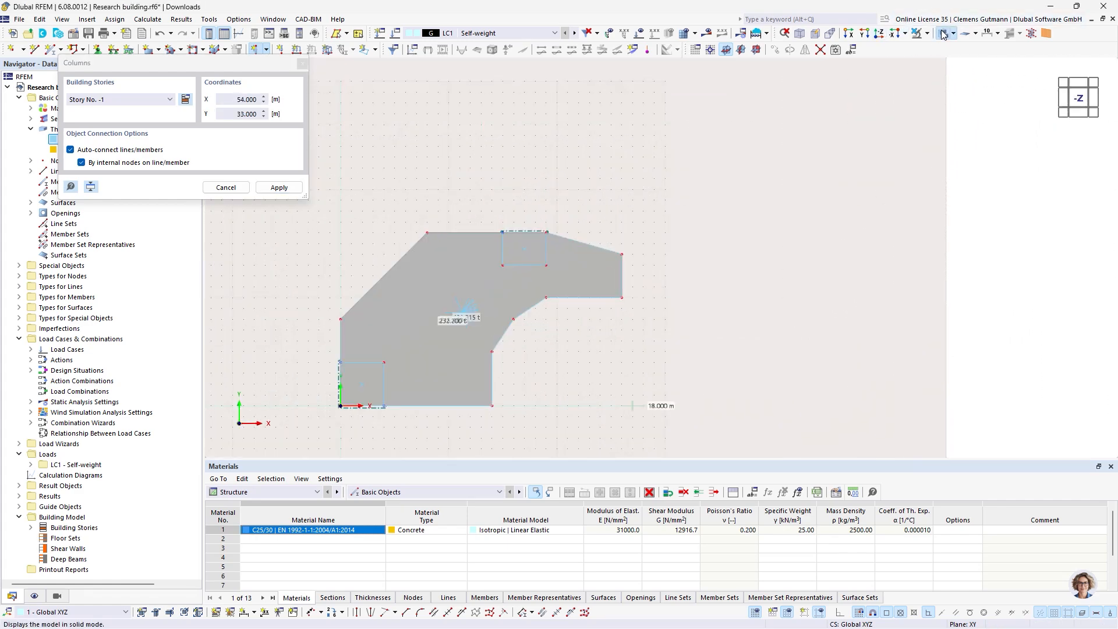
{"action": "left_click", "coordinate": [944, 34]}
{"action": "scroll", "coordinate": [398, 403], "scroll_direction": "up", "scroll_amount": 5}
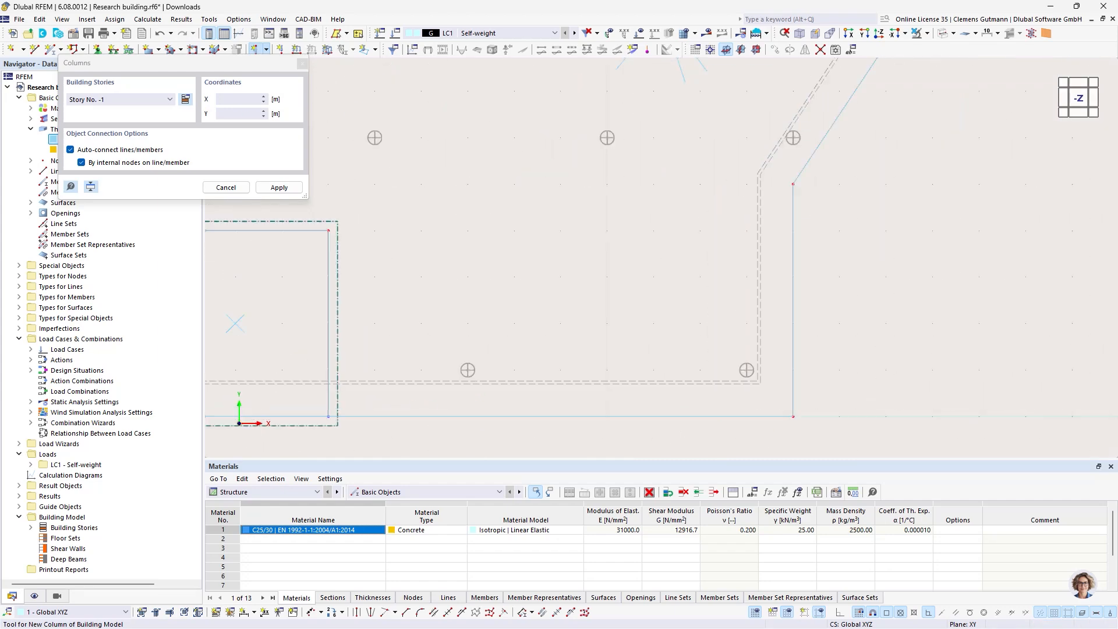
{"action": "scroll", "coordinate": [466, 365], "scroll_direction": "up", "scroll_amount": 5}
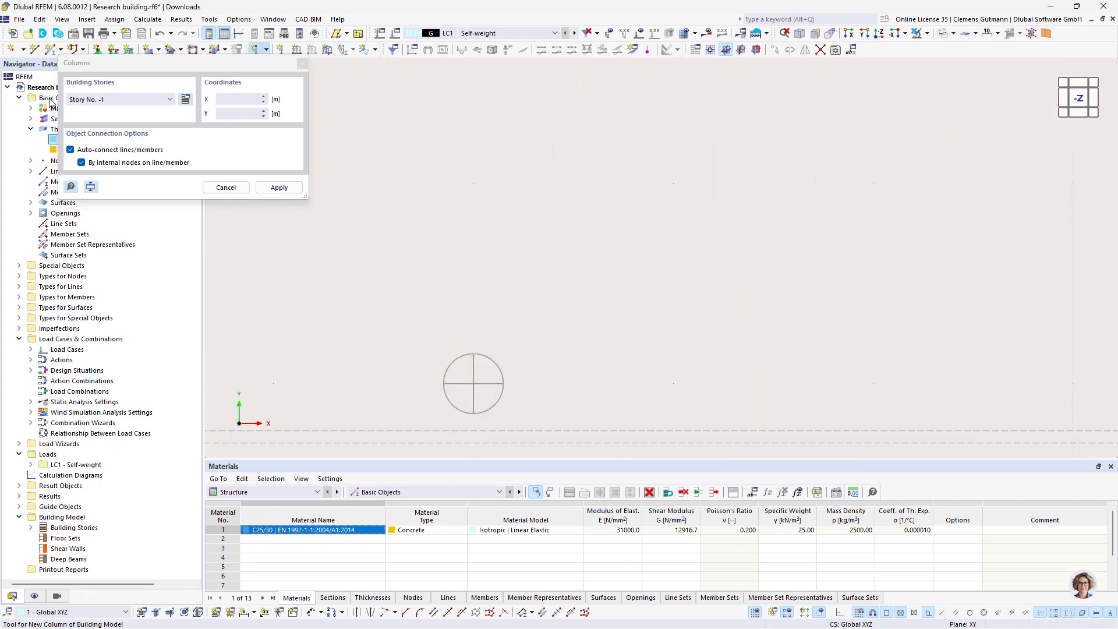
{"action": "left_click", "coordinate": [169, 99]}
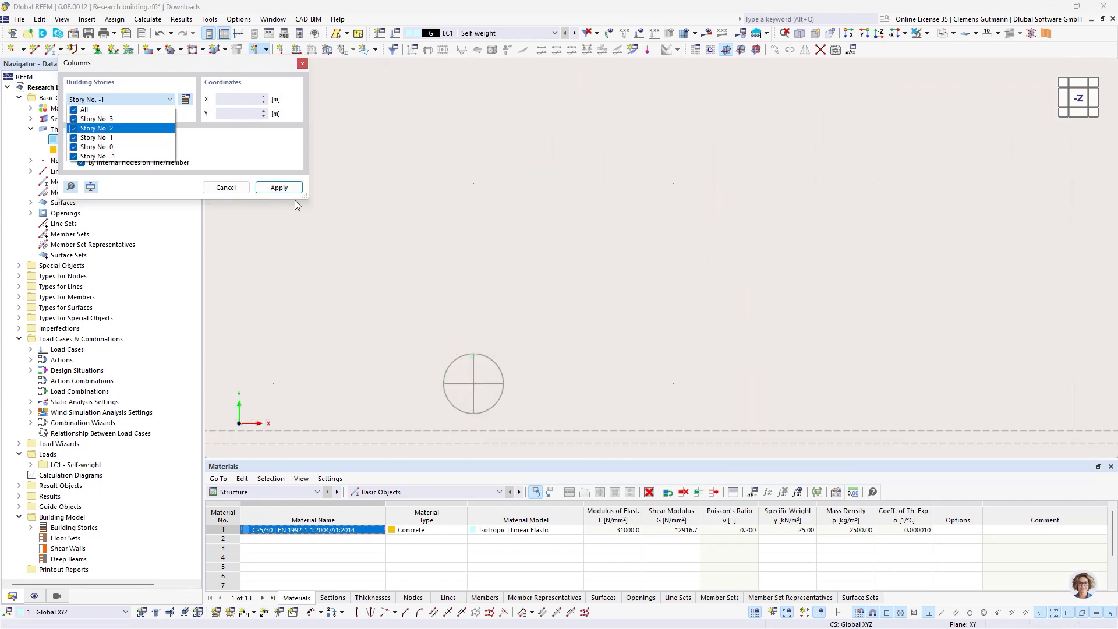
{"action": "left_click", "coordinate": [215, 148]}
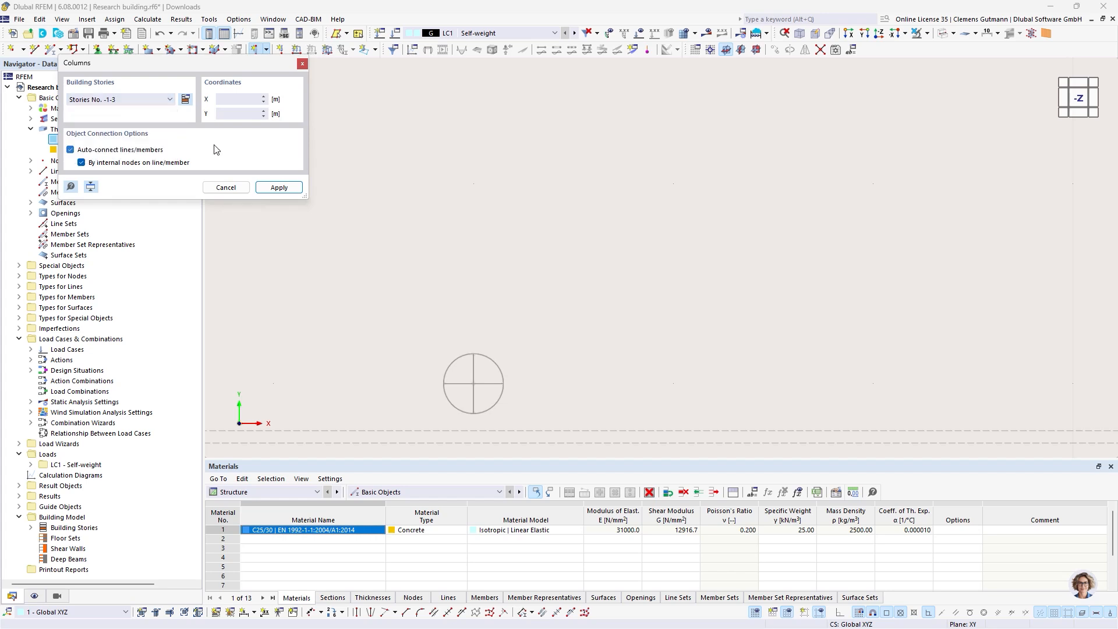
{"action": "left_click", "coordinate": [156, 150]}
{"action": "left_click", "coordinate": [155, 151]}
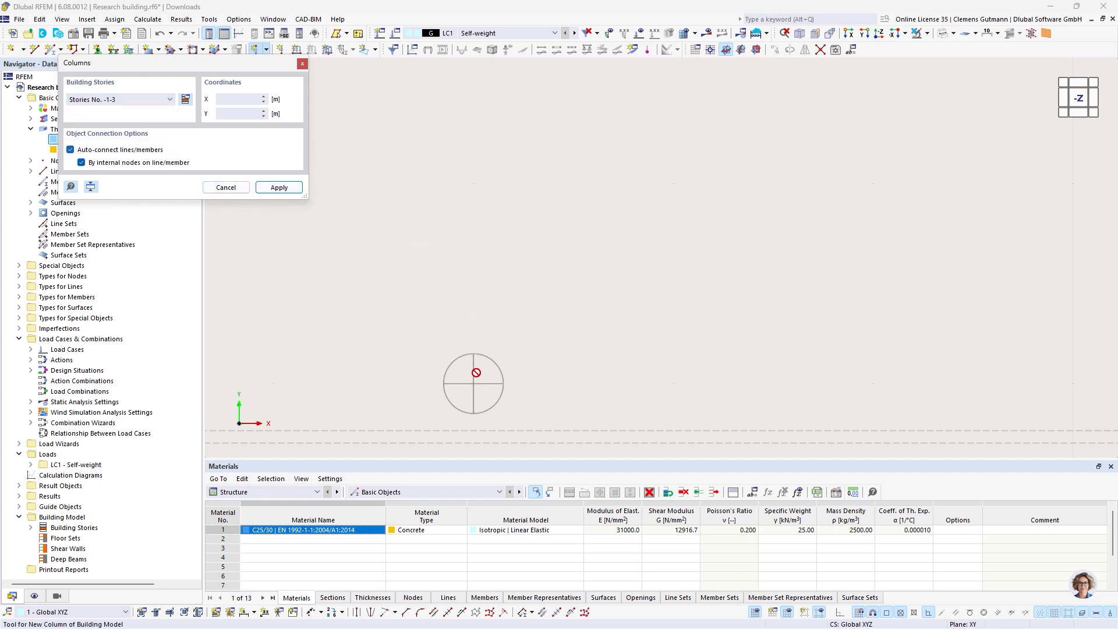
Step: Place columns on the underlay's column markers at (7, 1), (13, 1), (14, 6) and (10, 6) m
{"action": "left_click", "coordinate": [279, 187]}
{"action": "scroll", "coordinate": [387, 322], "scroll_direction": "down", "scroll_amount": 2}
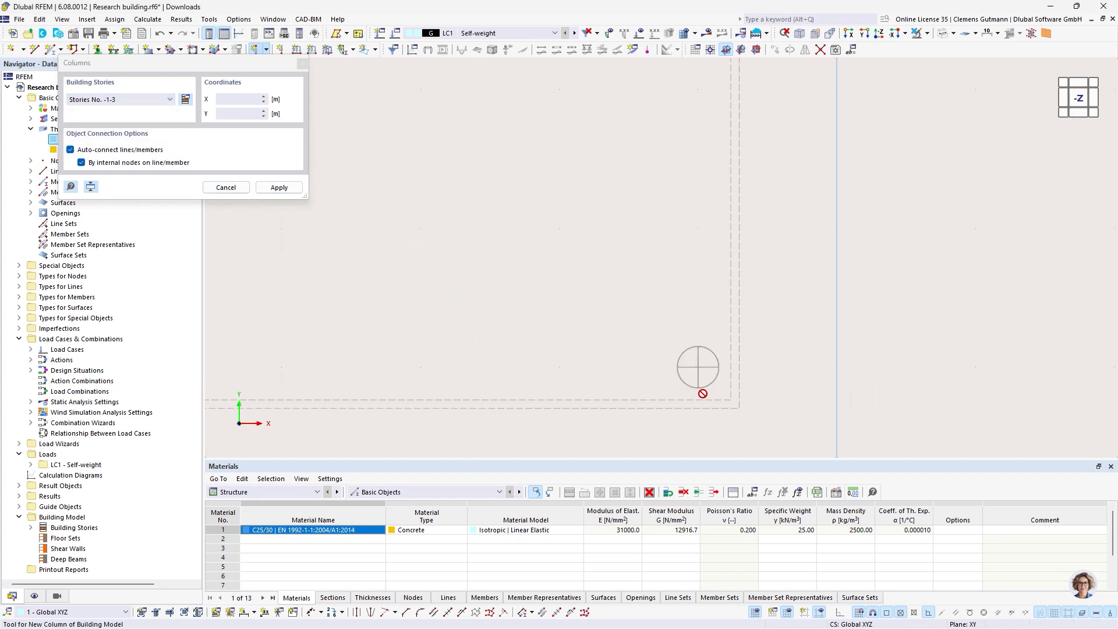
{"action": "left_click", "coordinate": [698, 366]}
{"action": "scroll", "coordinate": [698, 374], "scroll_direction": "down", "scroll_amount": 8}
{"action": "scroll", "coordinate": [744, 195], "scroll_direction": "up", "scroll_amount": 7}
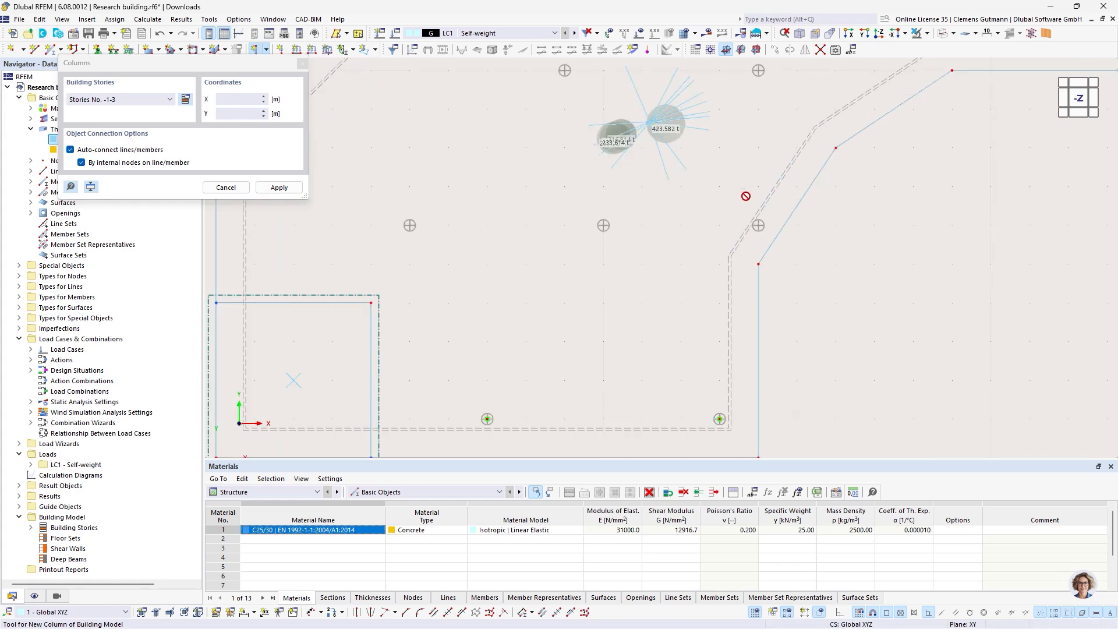
{"action": "left_click", "coordinate": [783, 283]}
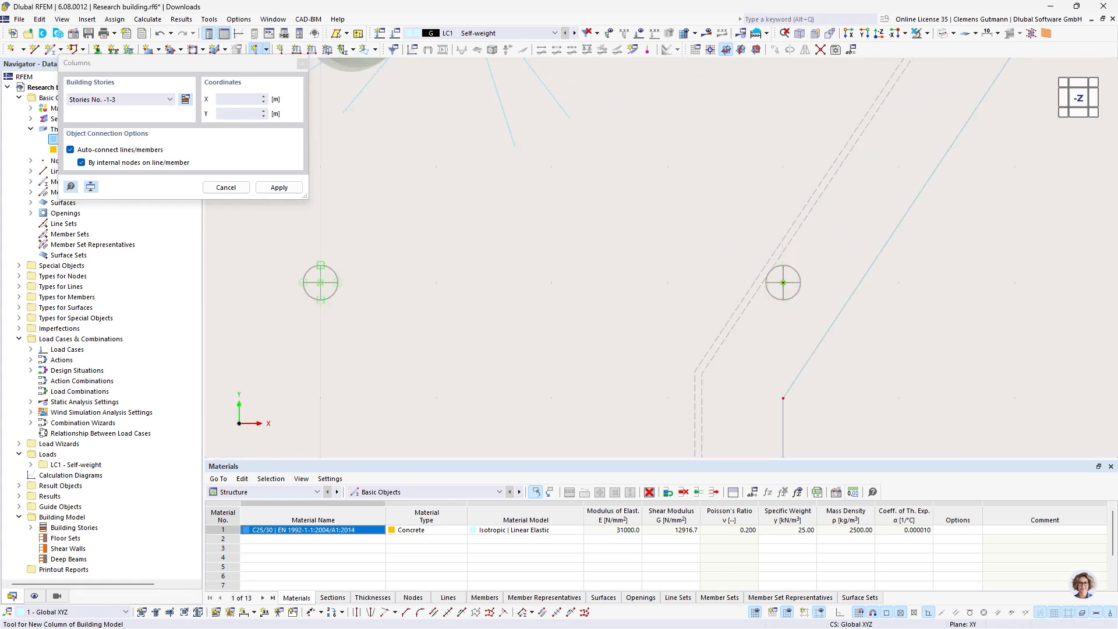
{"action": "scroll", "coordinate": [887, 262], "scroll_direction": "down", "scroll_amount": 6}
Step: Place columns on the column markers at (5, 6), (1, 7) and (5, 11) m
{"action": "scroll", "coordinate": [507, 273], "scroll_direction": "up", "scroll_amount": 6}
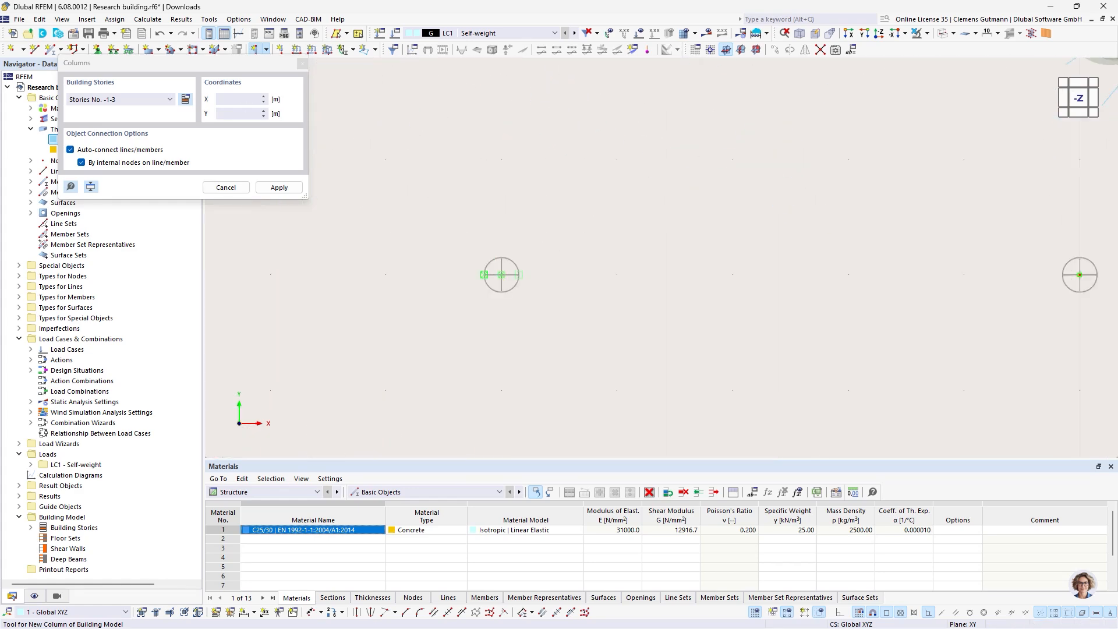
{"action": "left_click", "coordinate": [502, 275]}
{"action": "scroll", "coordinate": [640, 291], "scroll_direction": "down", "scroll_amount": 5}
{"action": "scroll", "coordinate": [521, 297], "scroll_direction": "up", "scroll_amount": 5}
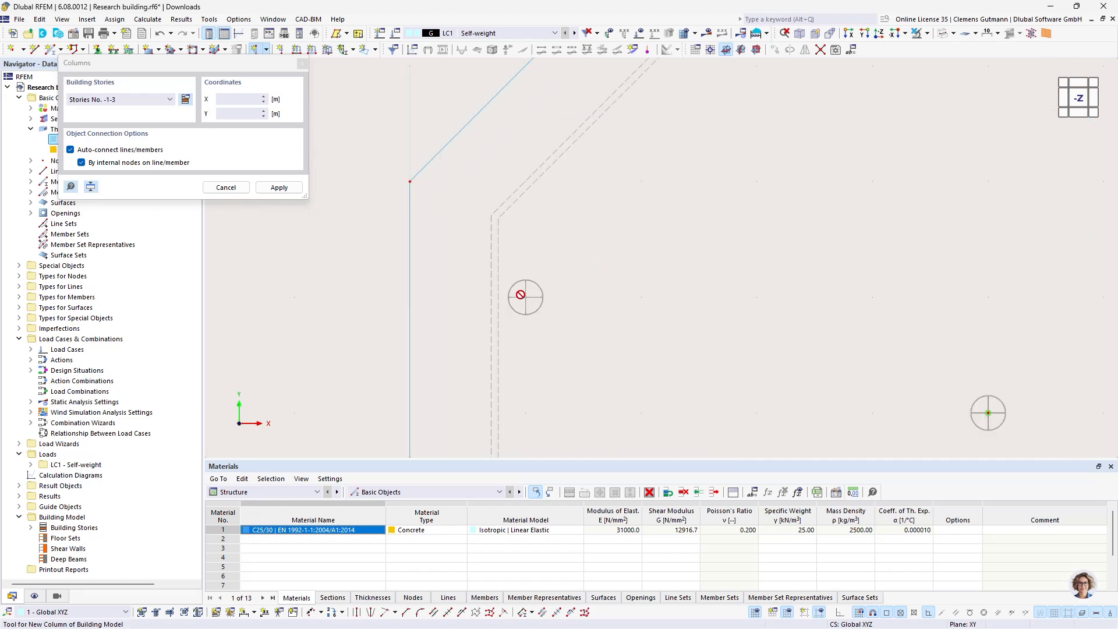
{"action": "left_click", "coordinate": [525, 297]}
{"action": "scroll", "coordinate": [404, 331], "scroll_direction": "down", "scroll_amount": 5}
{"action": "scroll", "coordinate": [535, 199], "scroll_direction": "up", "scroll_amount": 5}
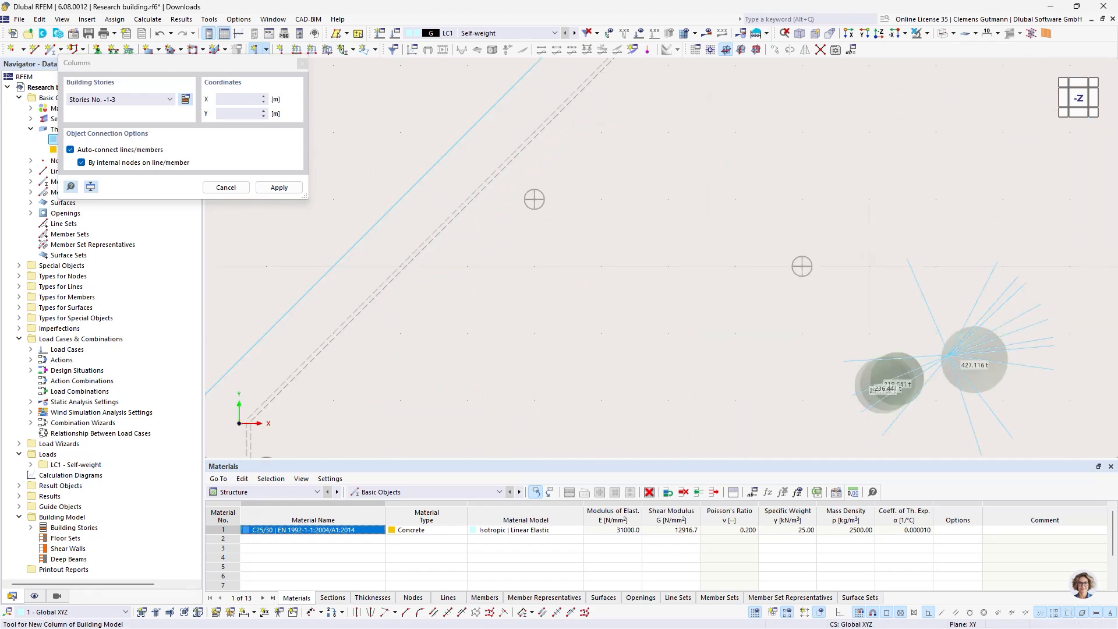
{"action": "scroll", "coordinate": [524, 215], "scroll_direction": "up", "scroll_amount": 5}
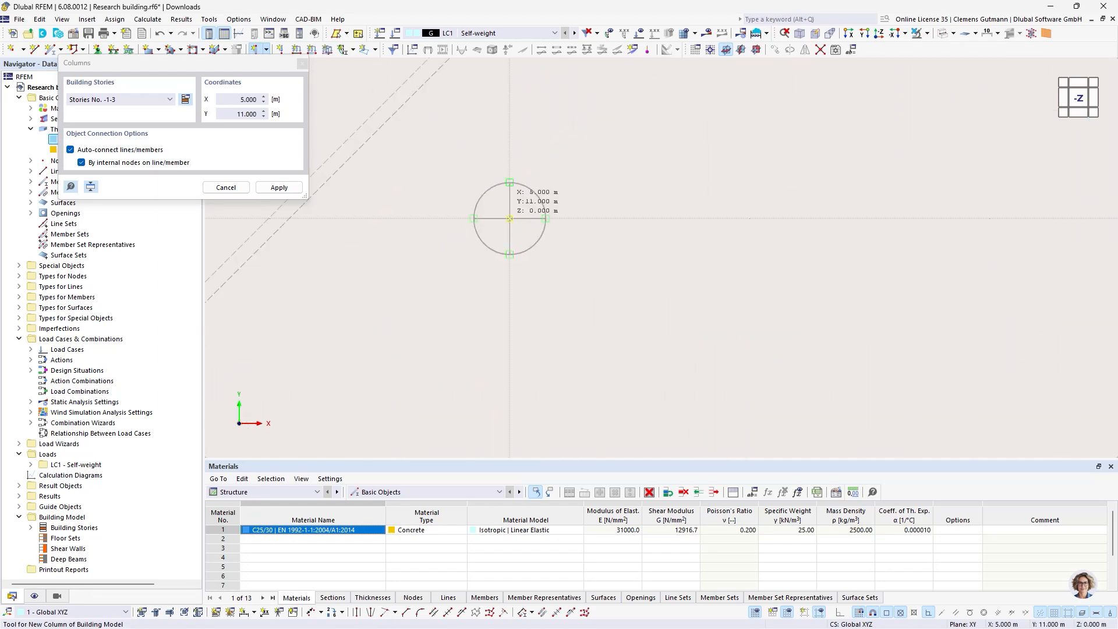
{"action": "left_click", "coordinate": [516, 226]}
Step: Place columns on the column markers at (9, 10), (14, 10) and (18, 11) m
{"action": "scroll", "coordinate": [277, 264], "scroll_direction": "down", "scroll_amount": 5}
{"action": "scroll", "coordinate": [552, 316], "scroll_direction": "up", "scroll_amount": 5}
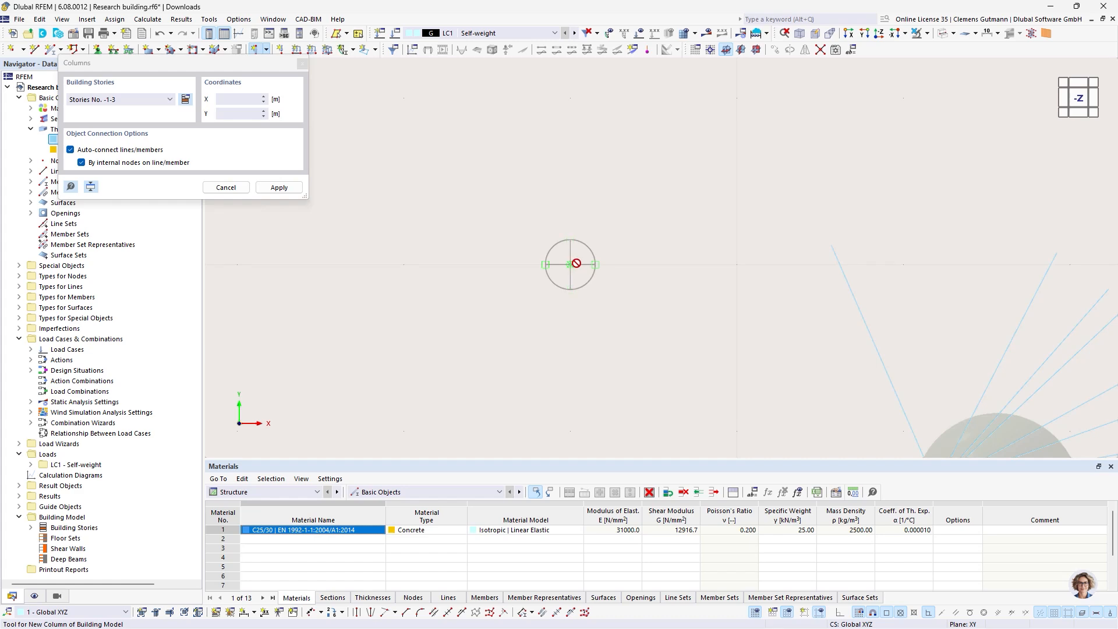
{"action": "left_click", "coordinate": [552, 317]}
{"action": "scroll", "coordinate": [423, 285], "scroll_direction": "down", "scroll_amount": 5}
{"action": "scroll", "coordinate": [644, 287], "scroll_direction": "up", "scroll_amount": 5}
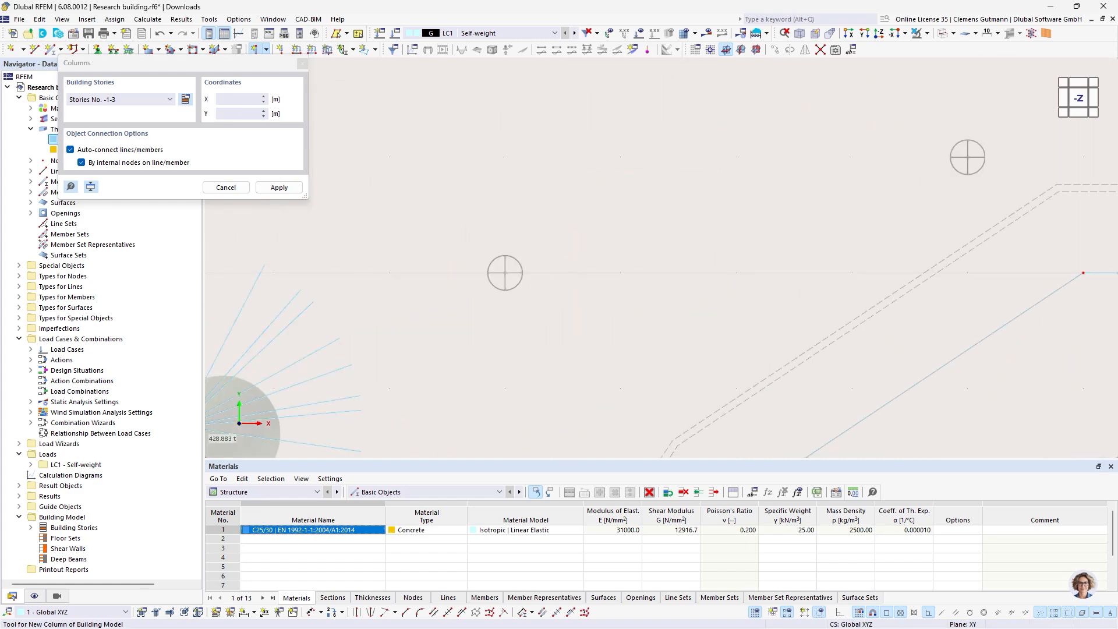
{"action": "left_click", "coordinate": [505, 272]}
{"action": "scroll", "coordinate": [431, 297], "scroll_direction": "down", "scroll_amount": 5}
{"action": "scroll", "coordinate": [590, 256], "scroll_direction": "up", "scroll_amount": 5}
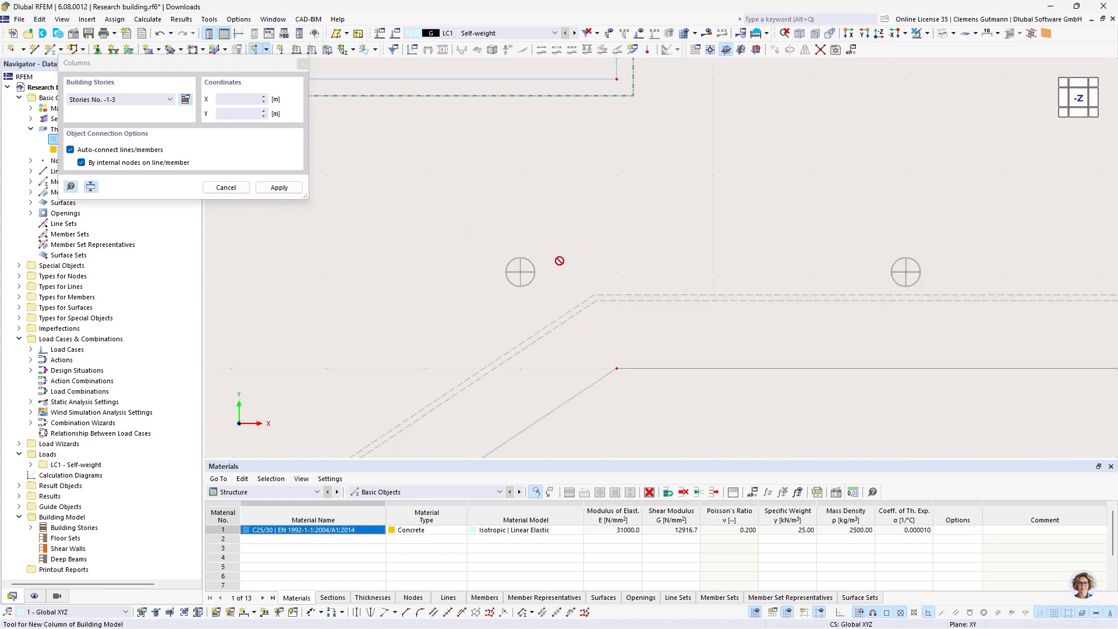
{"action": "left_click", "coordinate": [521, 272]}
Step: Place columns on the column markers at (22, 11) and (25, 12) m in the building's narrow wing
{"action": "scroll", "coordinate": [474, 295], "scroll_direction": "down", "scroll_amount": 5}
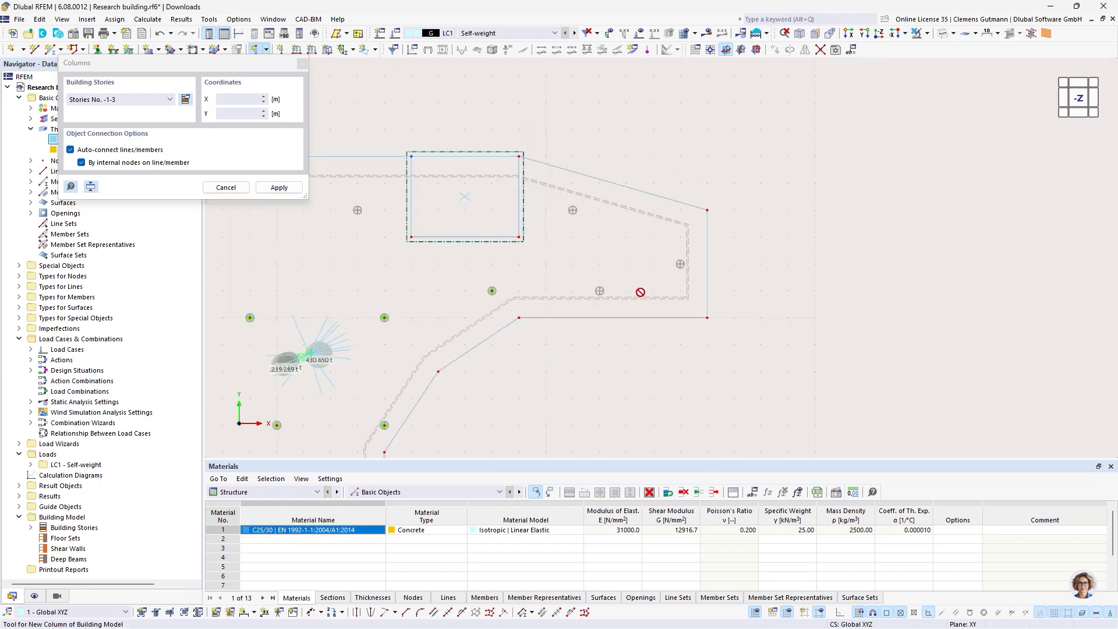
{"action": "scroll", "coordinate": [491, 285], "scroll_direction": "up", "scroll_amount": 5}
{"action": "left_click", "coordinate": [491, 285]}
{"action": "scroll", "coordinate": [606, 307], "scroll_direction": "down", "scroll_amount": 5}
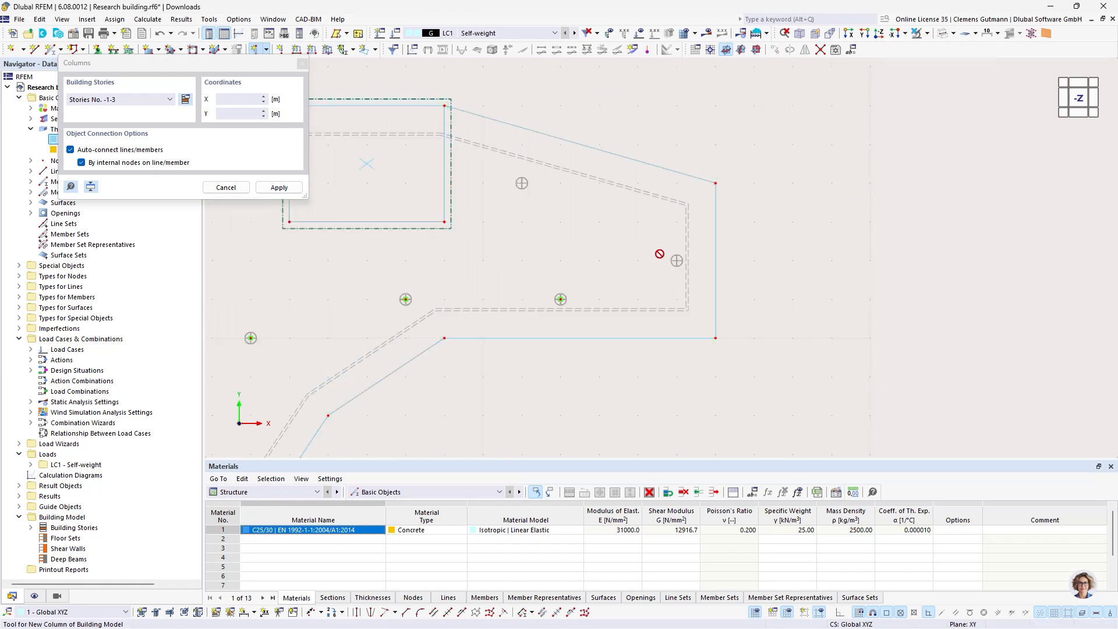
{"action": "scroll", "coordinate": [661, 252], "scroll_direction": "up", "scroll_amount": 5}
{"action": "left_click", "coordinate": [677, 272]}
Step: Place the remaining columns at (21, 14), (13, 14) and (8, 15) m and finish the column command
{"action": "scroll", "coordinate": [675, 271], "scroll_direction": "down", "scroll_amount": 5}
{"action": "scroll", "coordinate": [649, 276], "scroll_direction": "up", "scroll_amount": 5}
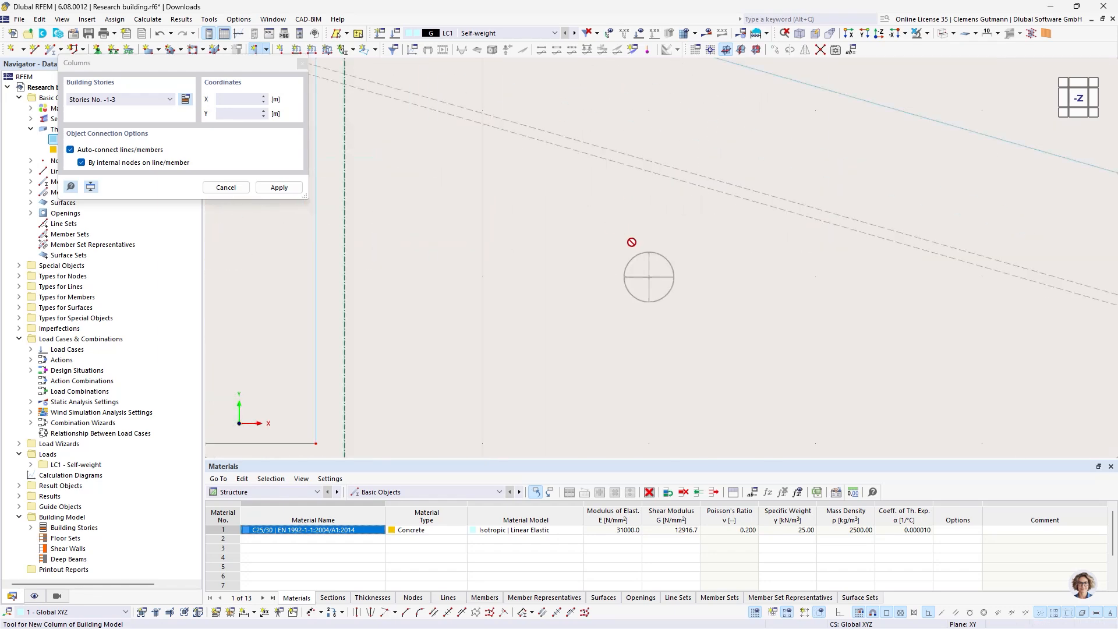
{"action": "left_click", "coordinate": [648, 276]}
{"action": "scroll", "coordinate": [649, 277], "scroll_direction": "down", "scroll_amount": 5}
{"action": "scroll", "coordinate": [360, 281], "scroll_direction": "up", "scroll_amount": 5}
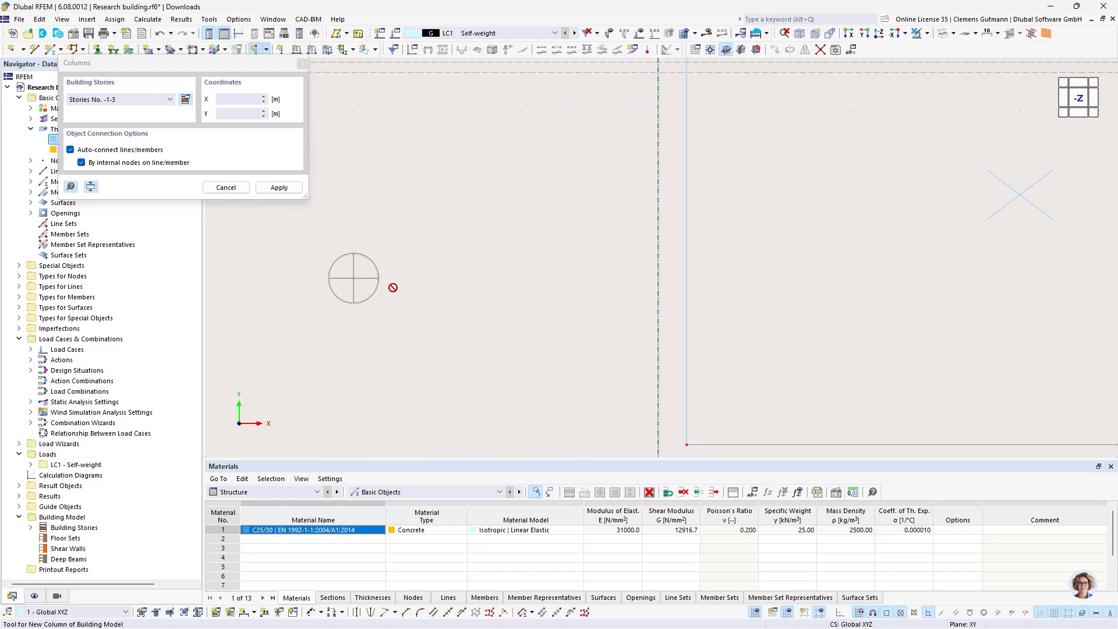
{"action": "left_click", "coordinate": [353, 277]}
{"action": "scroll", "coordinate": [378, 203], "scroll_direction": "up", "scroll_amount": 4}
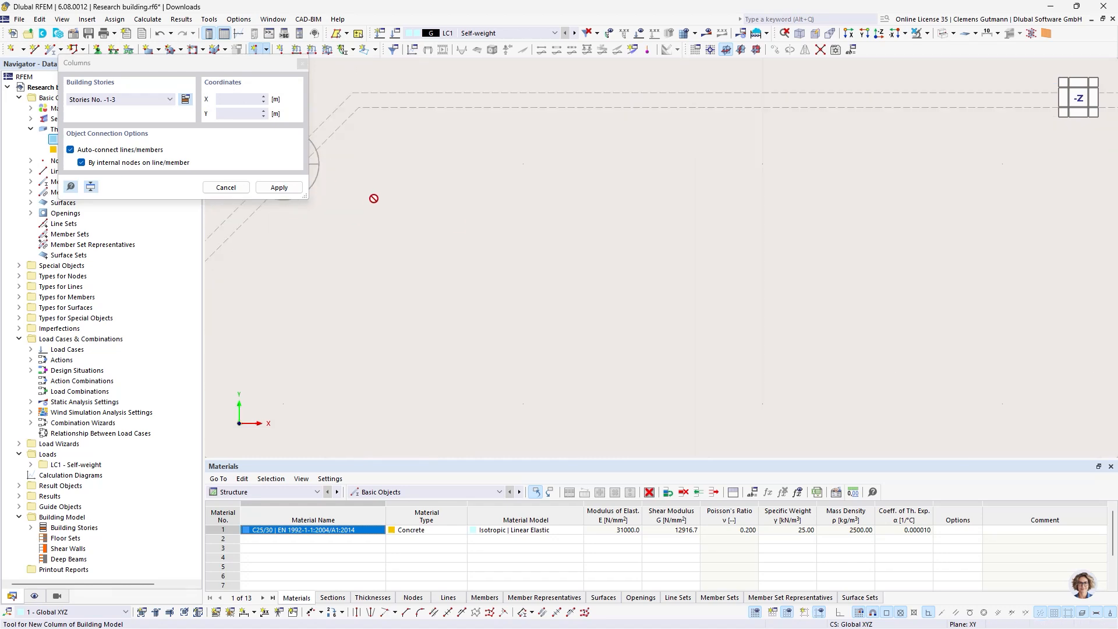
{"action": "scroll", "coordinate": [541, 263], "scroll_direction": "down", "scroll_amount": 3}
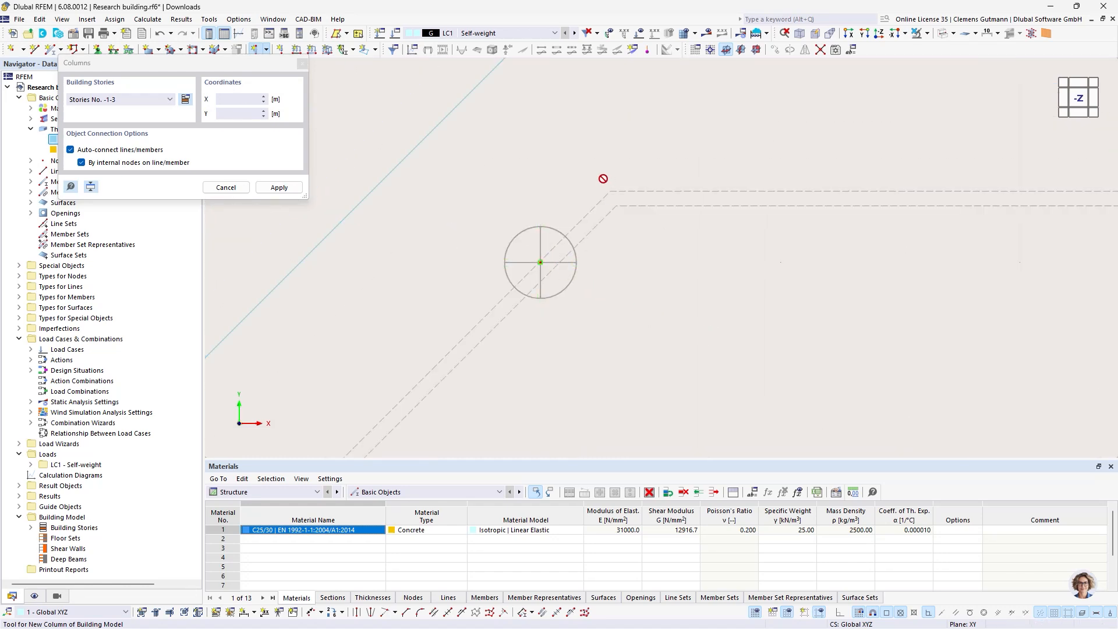
{"action": "key", "text": "Escape"}
Step: Display the model as a solid in 3D and examine the columns and building from above and below
{"action": "scroll", "coordinate": [595, 214], "scroll_direction": "down", "scroll_amount": 4}
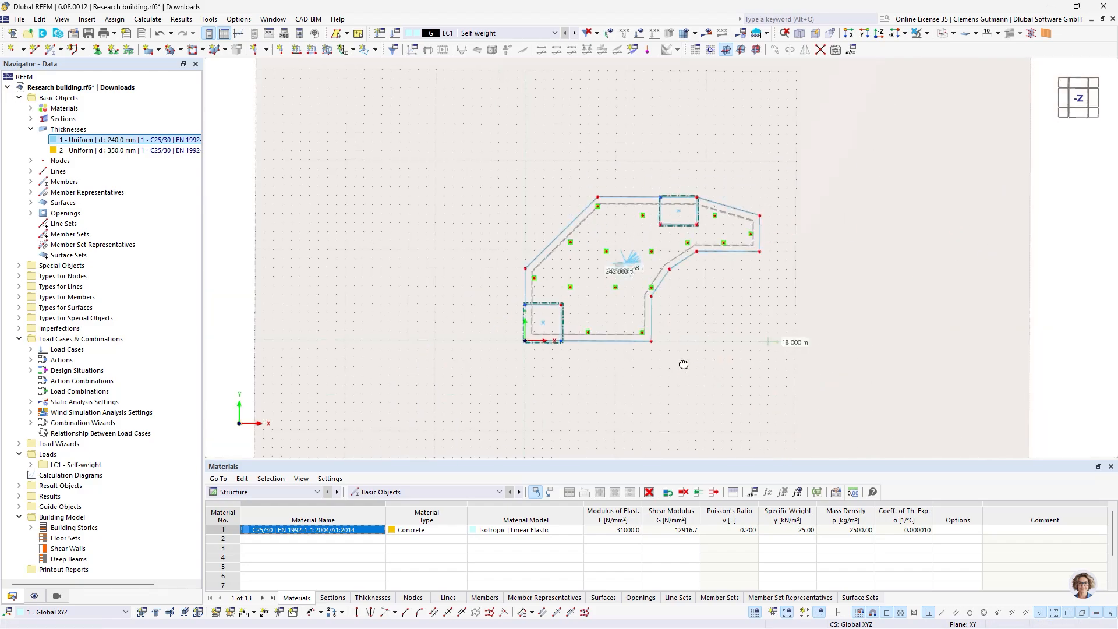
{"action": "middle_click_drag", "start_coordinate": [683, 364], "coordinate": [664, 277], "text": "ctrl"}
{"action": "left_click", "coordinate": [943, 35]}
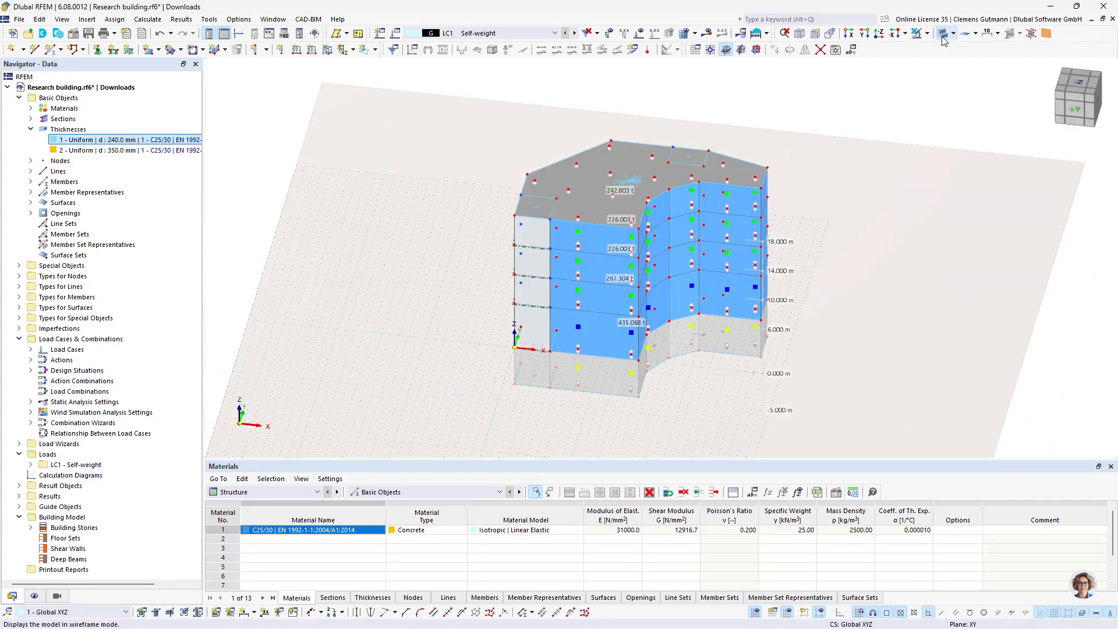
{"action": "middle_click_drag", "start_coordinate": [757, 420], "coordinate": [811, 396], "text": "ctrl"}
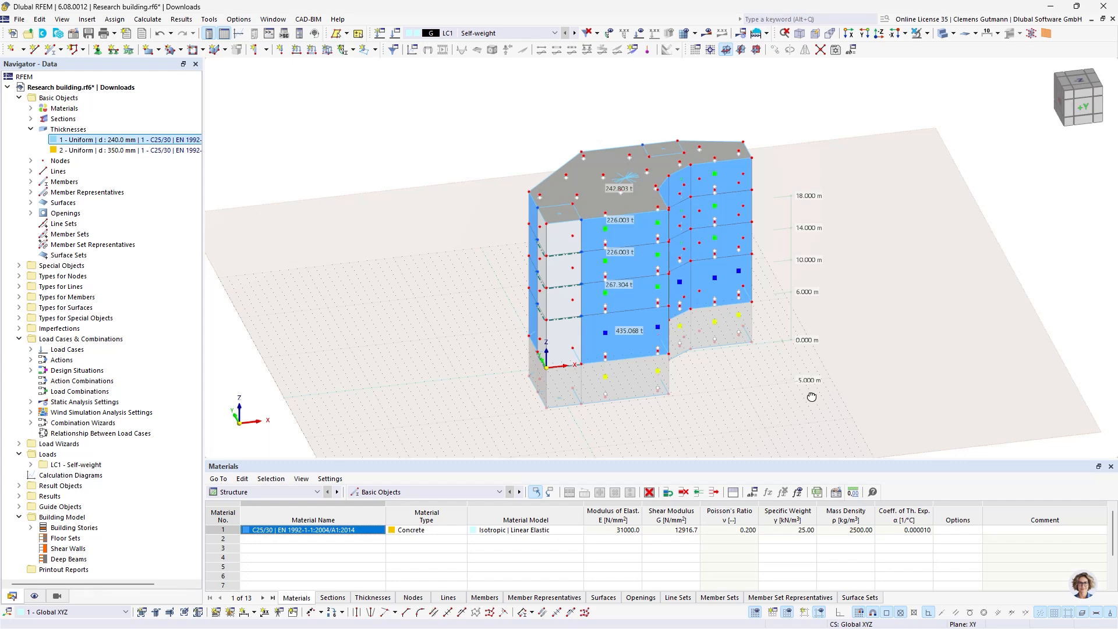
{"action": "scroll", "coordinate": [417, 222], "scroll_direction": "down", "scroll_amount": 2}
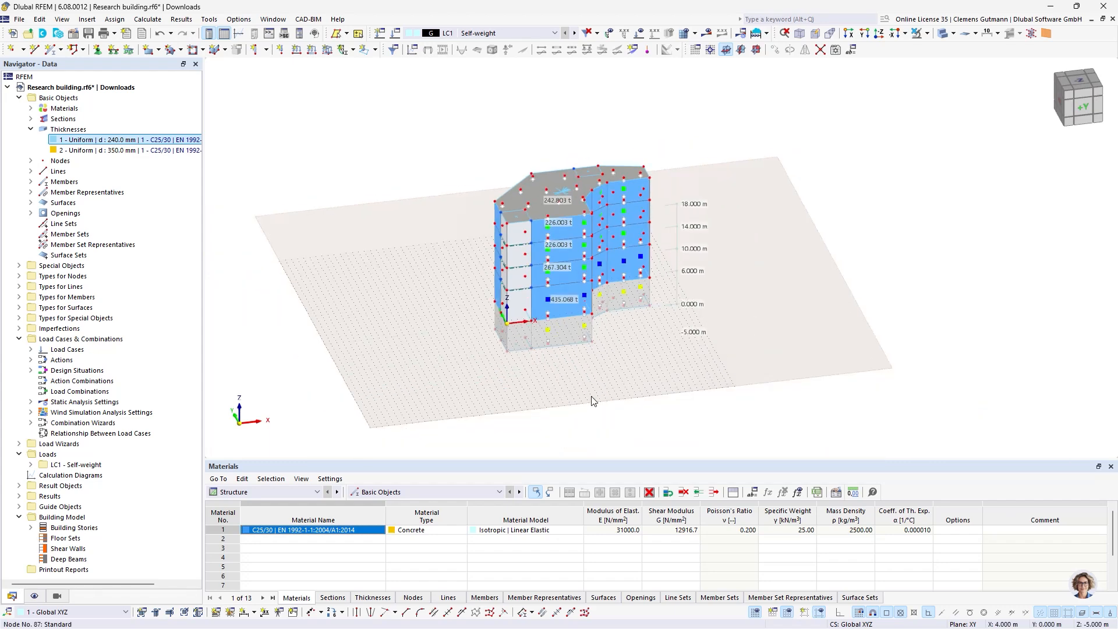
{"action": "middle_click_drag", "start_coordinate": [574, 396], "coordinate": [574, 243], "text": "ctrl"}
{"action": "scroll", "coordinate": [376, 289], "scroll_direction": "up", "scroll_amount": 2}
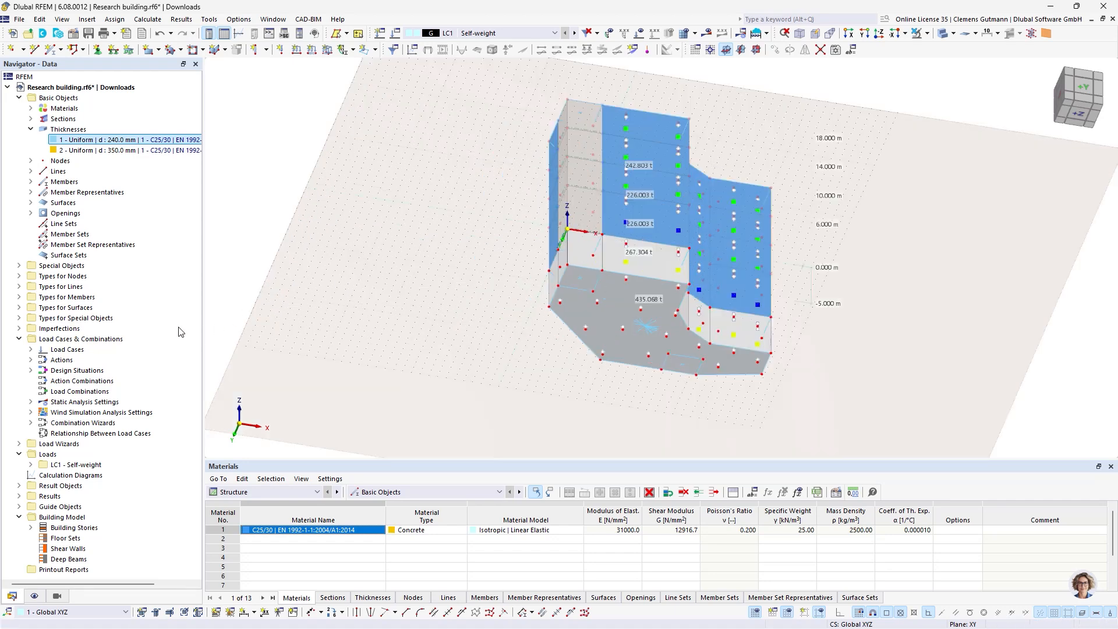
Step: Create a new surface support with spring constants of 1000 kN/m³ in x and y and 20000 kN/m³ in z
{"action": "left_click", "coordinate": [19, 298]}
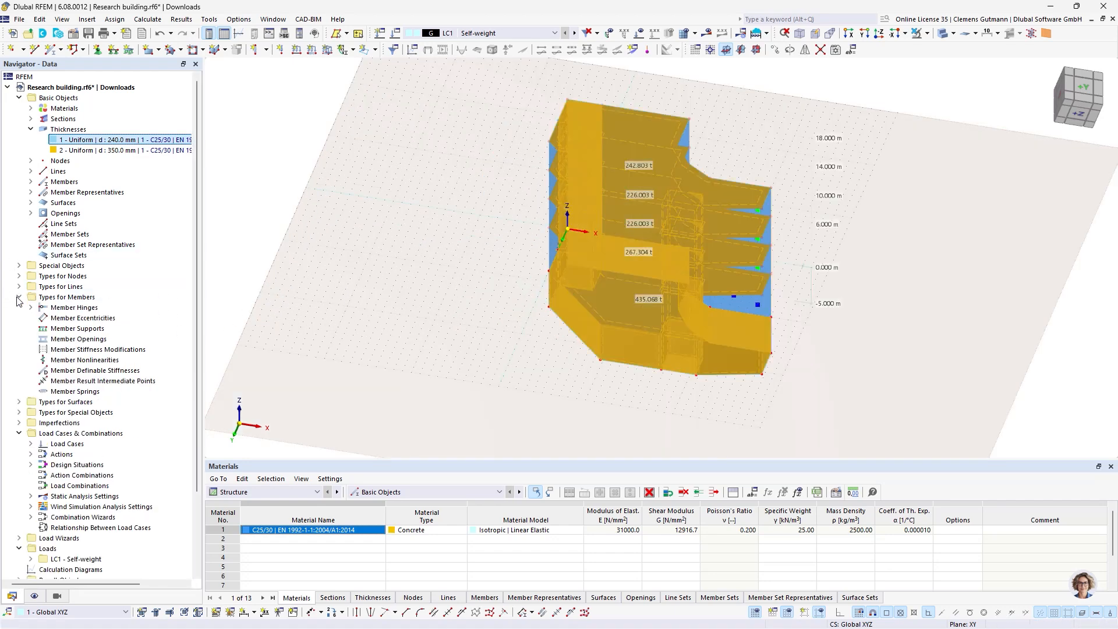
{"action": "left_click", "coordinate": [18, 298]}
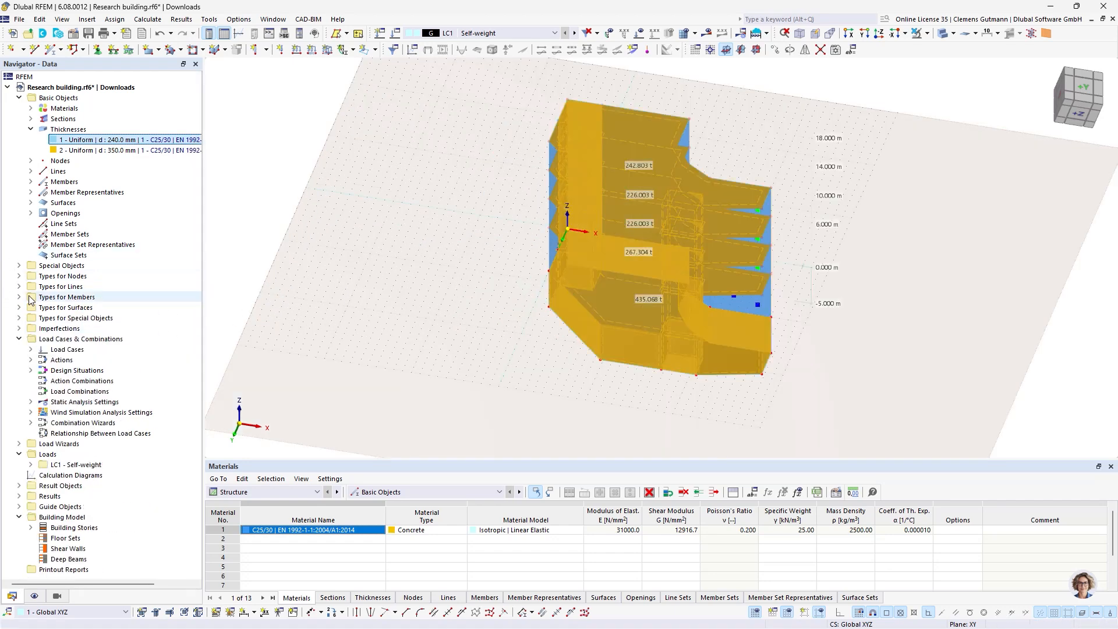
{"action": "left_click", "coordinate": [19, 307]}
{"action": "left_click", "coordinate": [31, 318]}
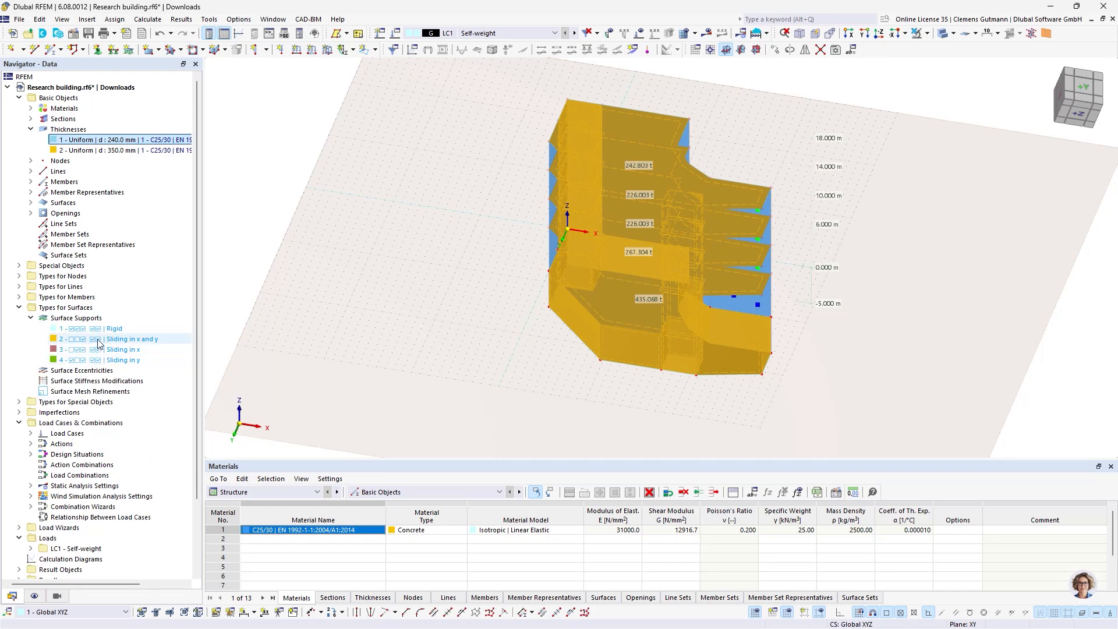
{"action": "right_click", "coordinate": [98, 318]}
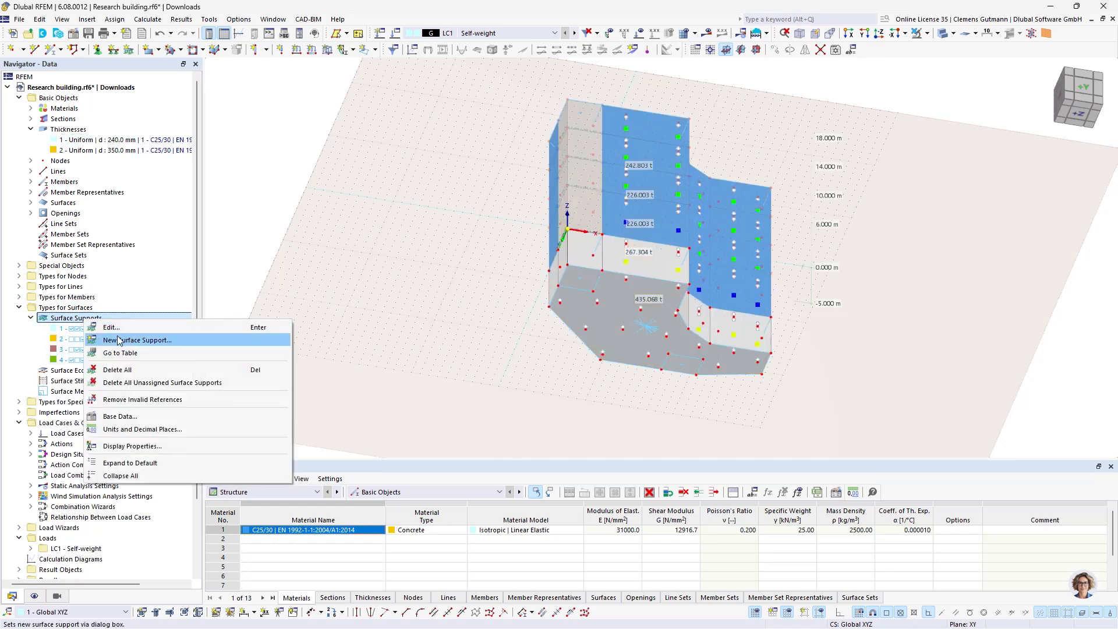
{"action": "left_click", "coordinate": [119, 338]}
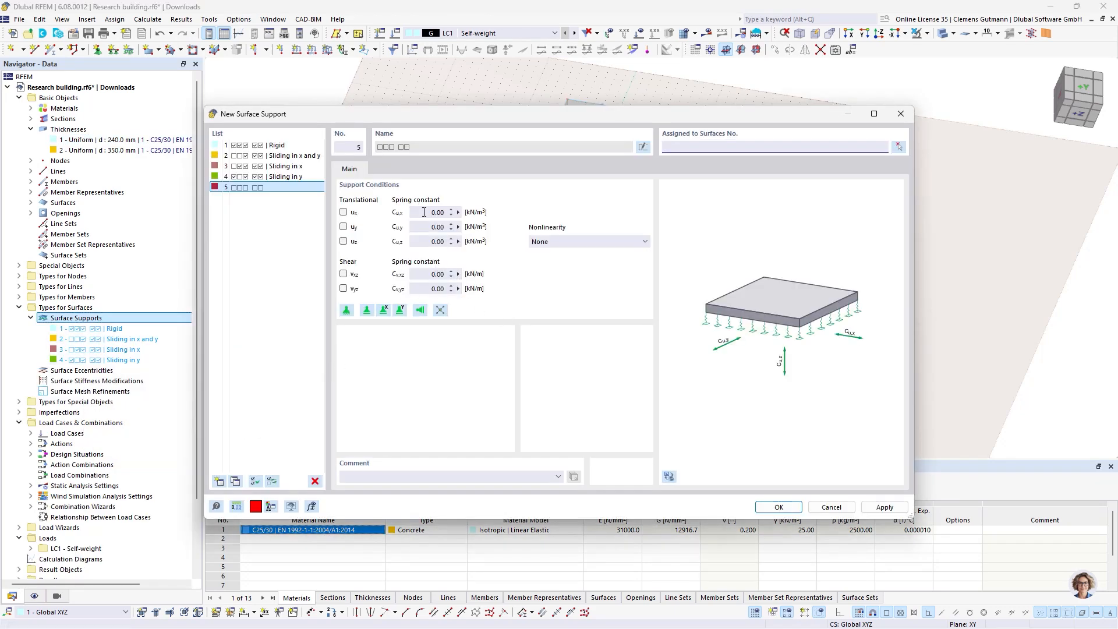
{"action": "key", "text": "Tab"}
{"action": "type", "text": "10"}
{"action": "key", "text": "Tab"}
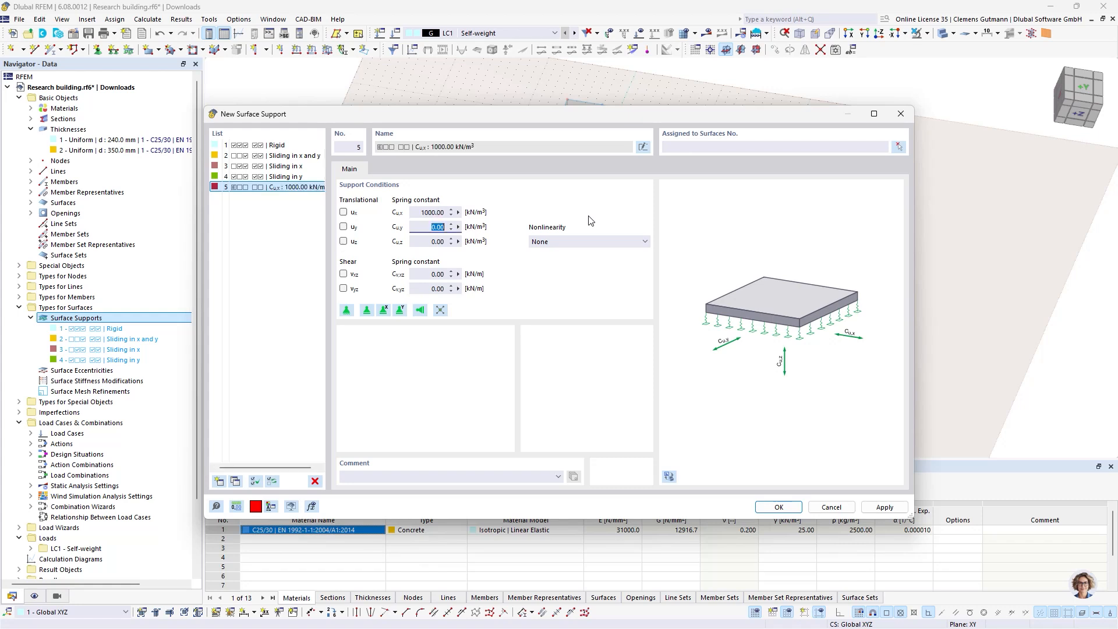
{"action": "type", "text": "1000"}
{"action": "key", "text": "Tab"}
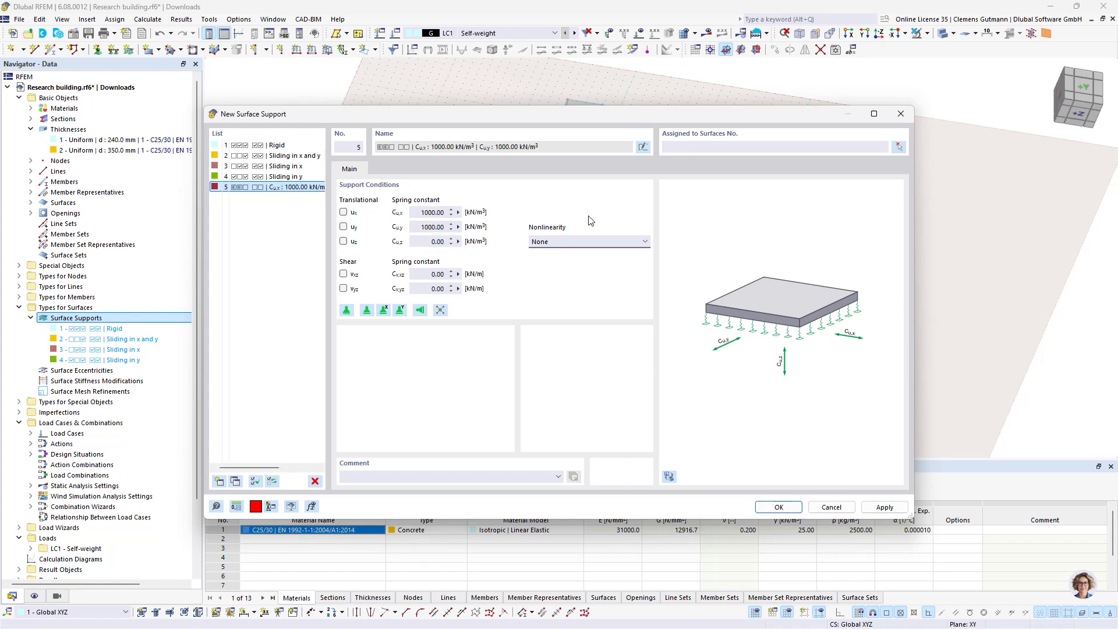
{"action": "type", "text": "20000"}
{"action": "key", "text": "Tab"}
Step: Fix both shear directions of the surface support and assign it to the 350 mm foundation slab
{"action": "left_click", "coordinate": [343, 274]}
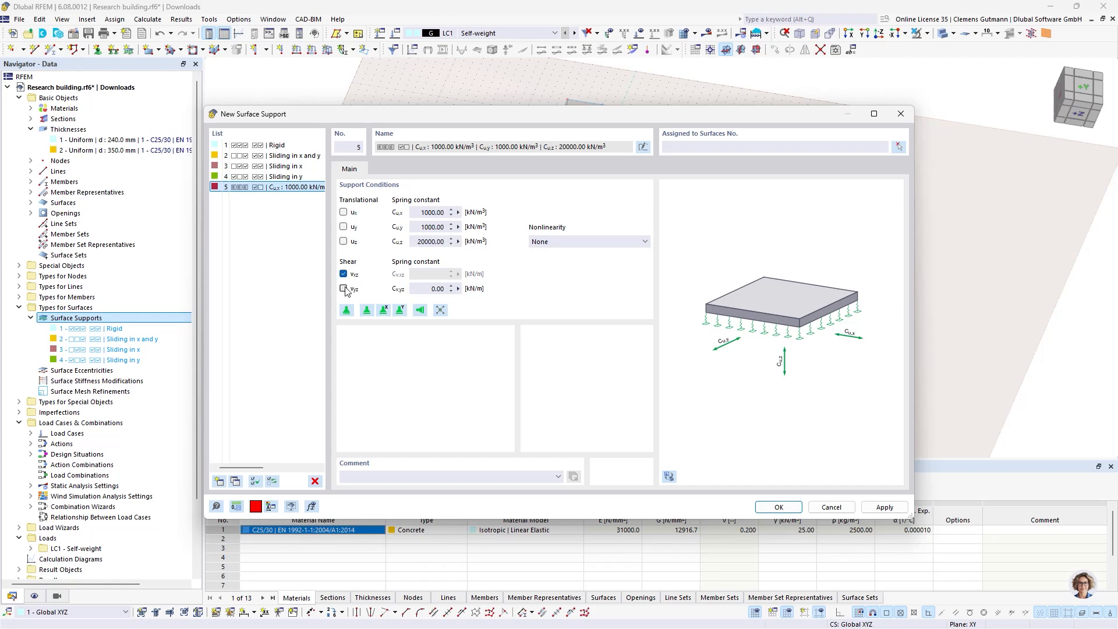
{"action": "left_click", "coordinate": [343, 288]}
{"action": "left_click", "coordinate": [899, 147]}
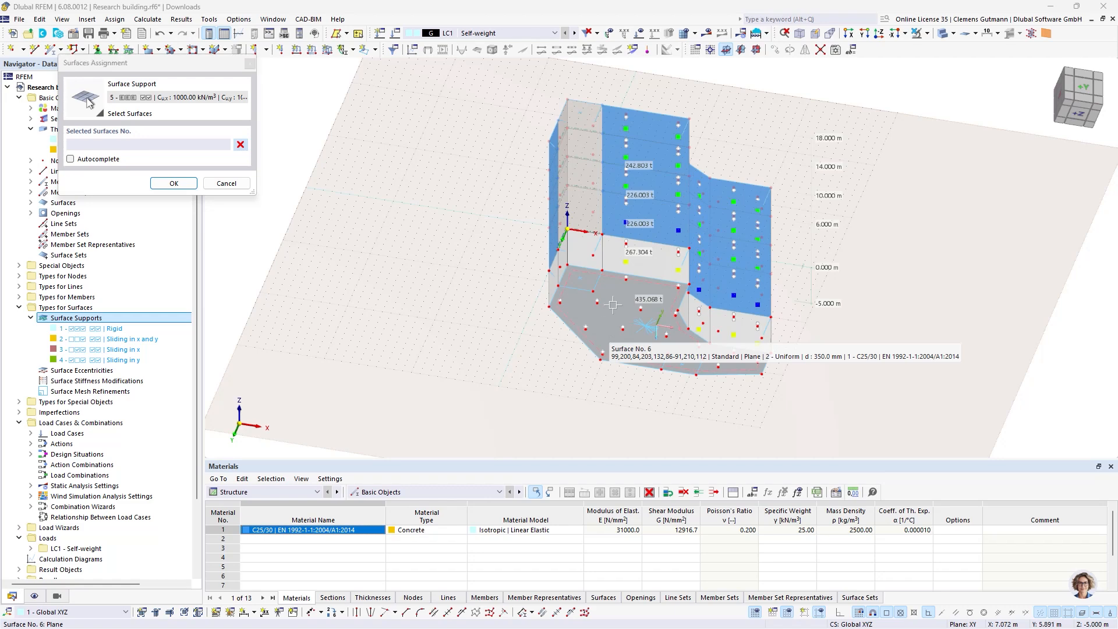
{"action": "left_click", "coordinate": [612, 306]}
{"action": "left_click", "coordinate": [173, 182]}
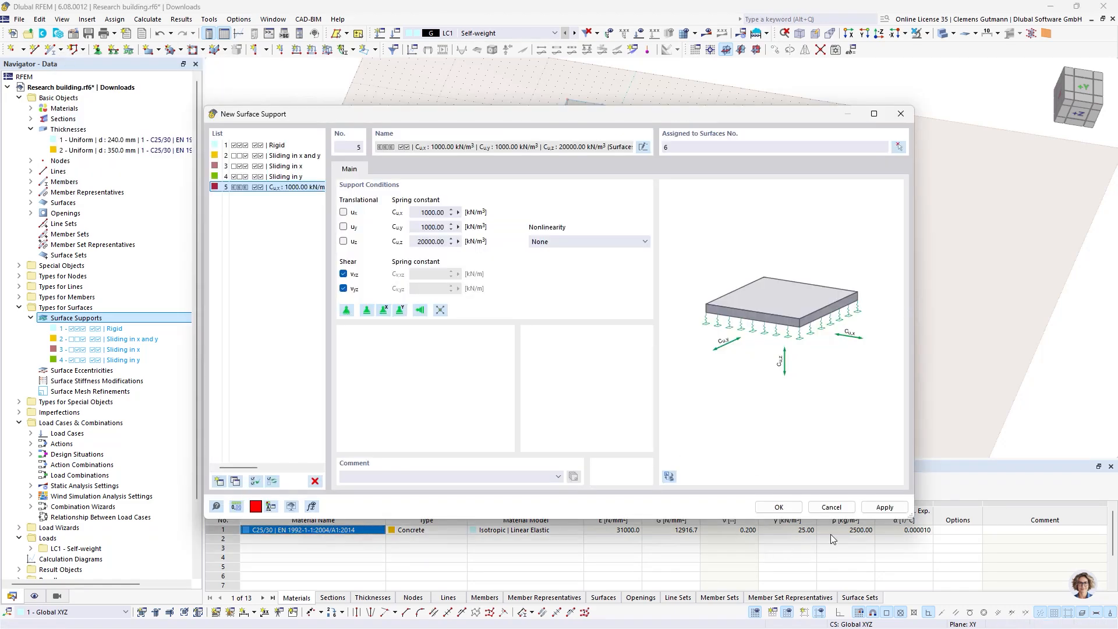
{"action": "left_click", "coordinate": [779, 508]}
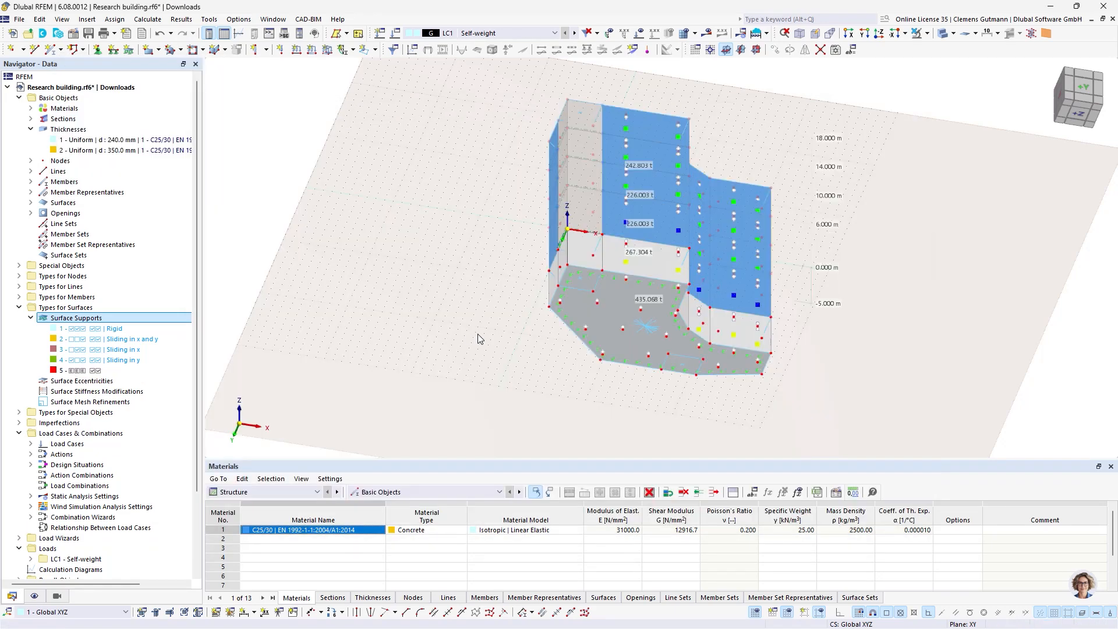
Step: Create an object selection for surfaces using the basic criterion Parallel to surface
{"action": "middle_click_drag", "start_coordinate": [545, 163], "coordinate": [571, 329], "text": "ctrl"}
{"action": "middle_click_drag", "start_coordinate": [714, 374], "coordinate": [577, 364]}
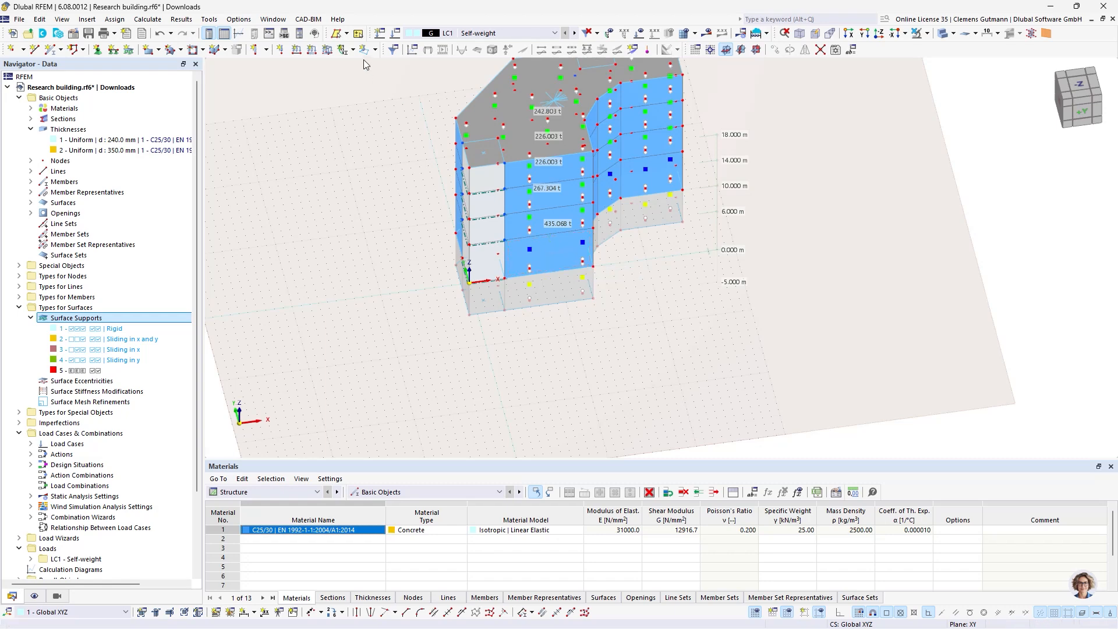
{"action": "left_click", "coordinate": [57, 595]}
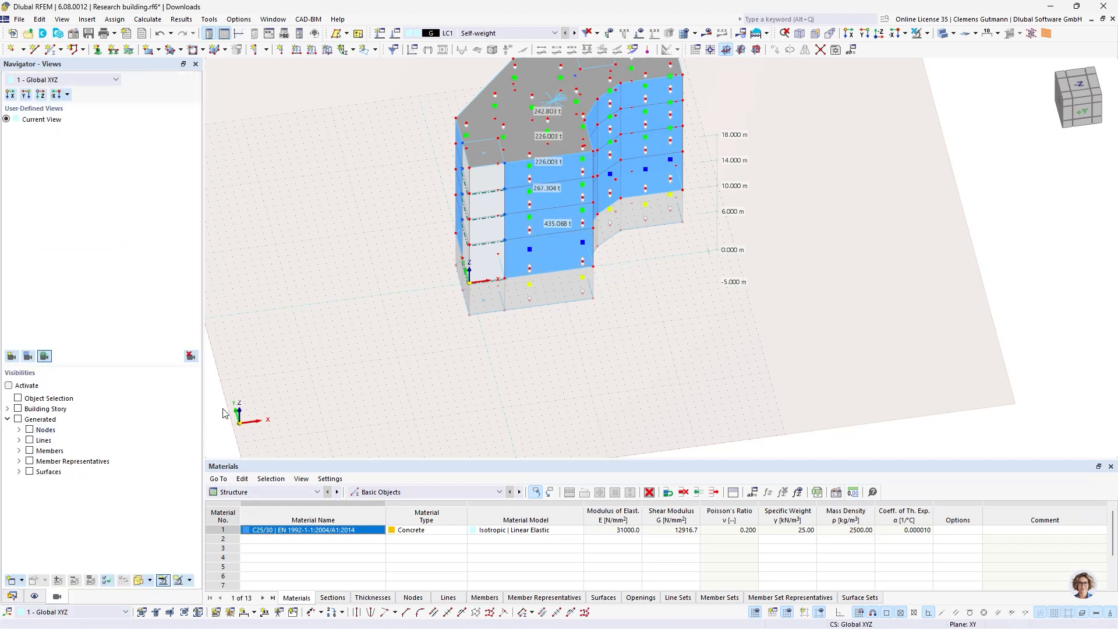
{"action": "middle_click_drag", "start_coordinate": [592, 344], "coordinate": [600, 408], "text": "ctrl"}
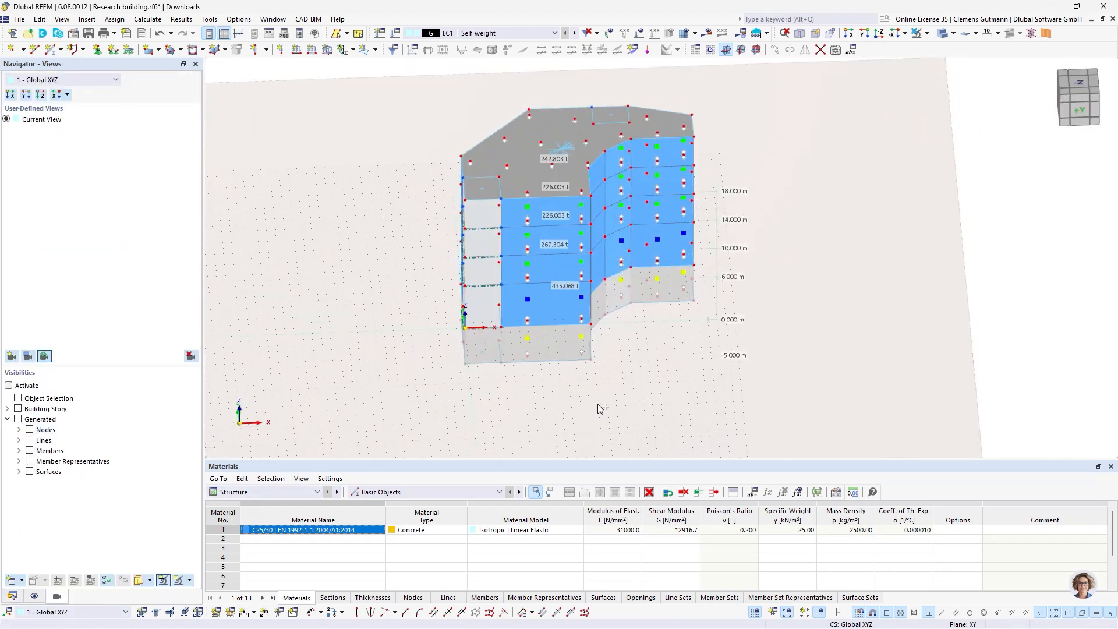
{"action": "right_click", "coordinate": [46, 404]}
{"action": "left_click", "coordinate": [13, 582]}
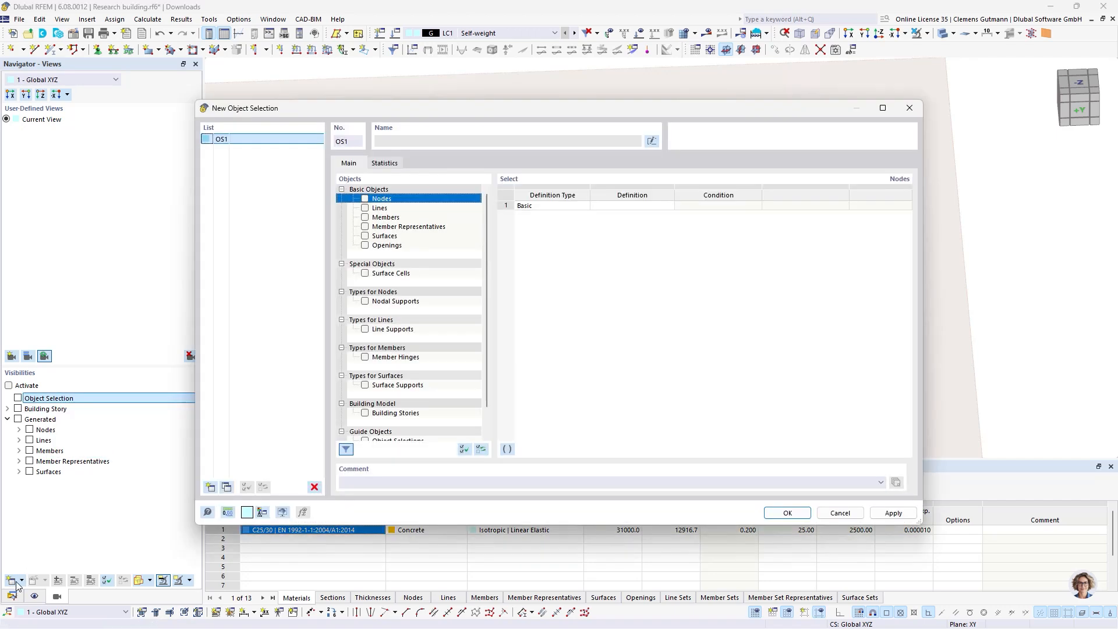
{"action": "left_click", "coordinate": [366, 235]}
{"action": "left_click", "coordinate": [618, 207]}
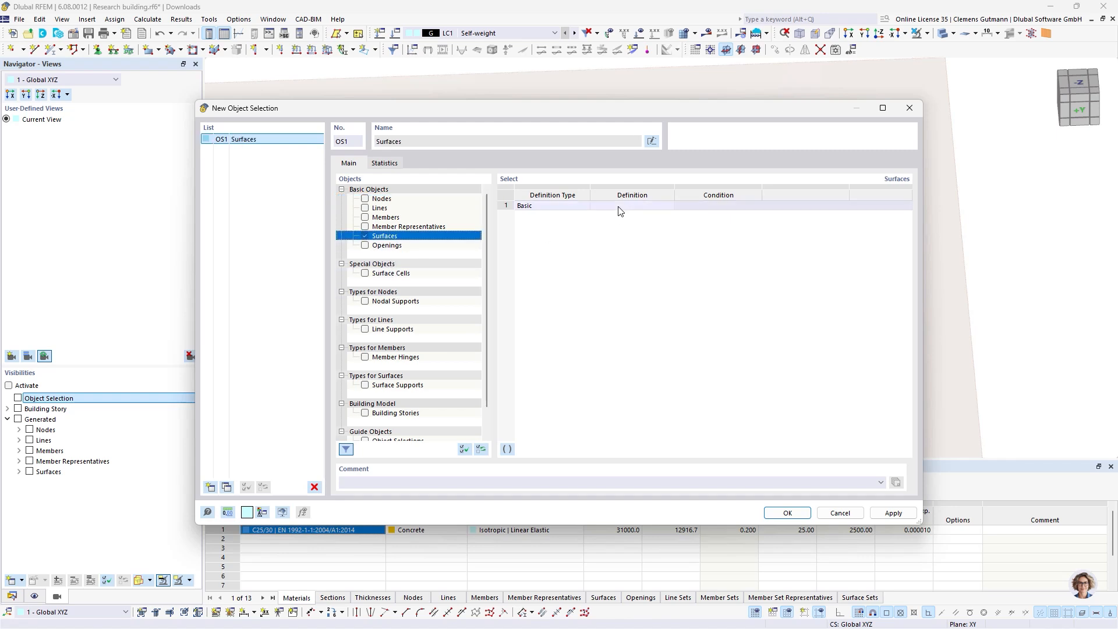
{"action": "left_click", "coordinate": [618, 208]}
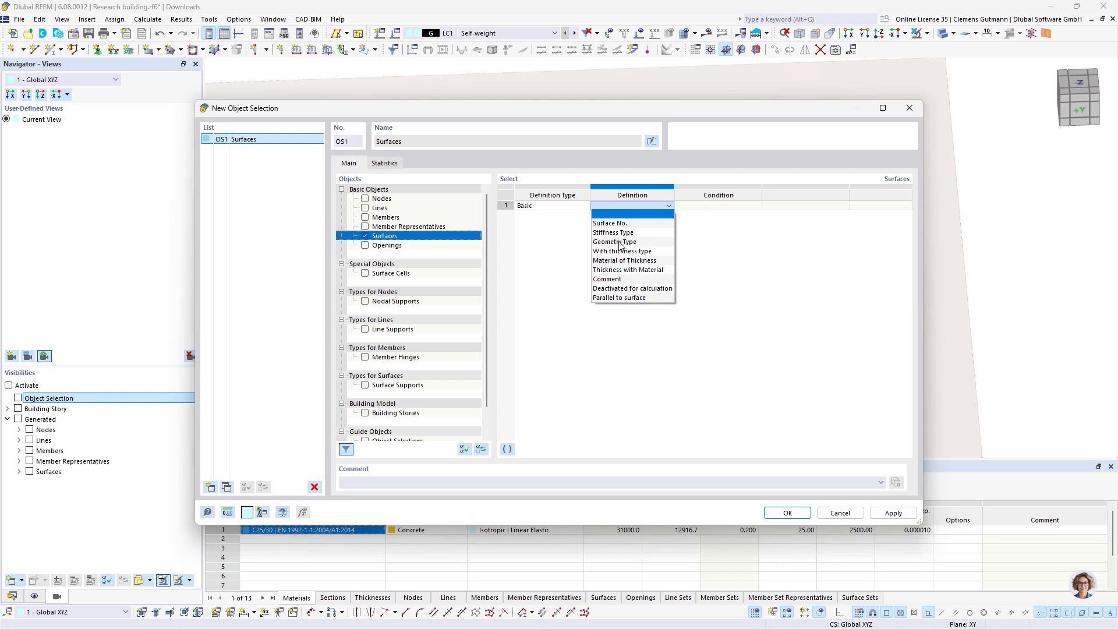
{"action": "left_click", "coordinate": [630, 299]}
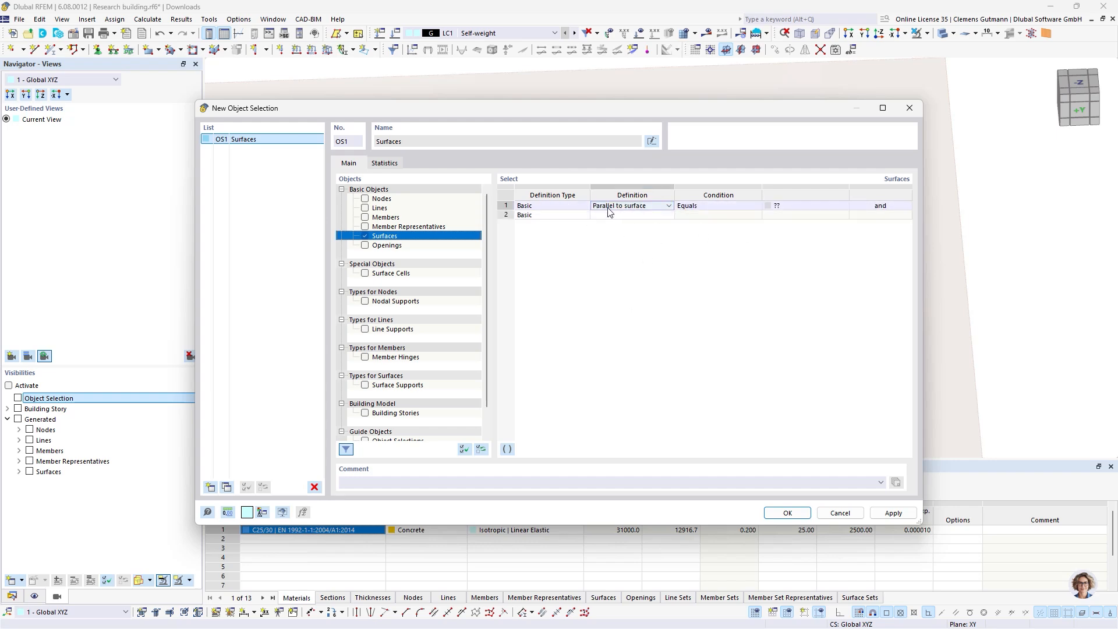
Step: Pick slab surface 1 as the reference for the parallel criterion and save the object selection
{"action": "left_click", "coordinate": [807, 205]}
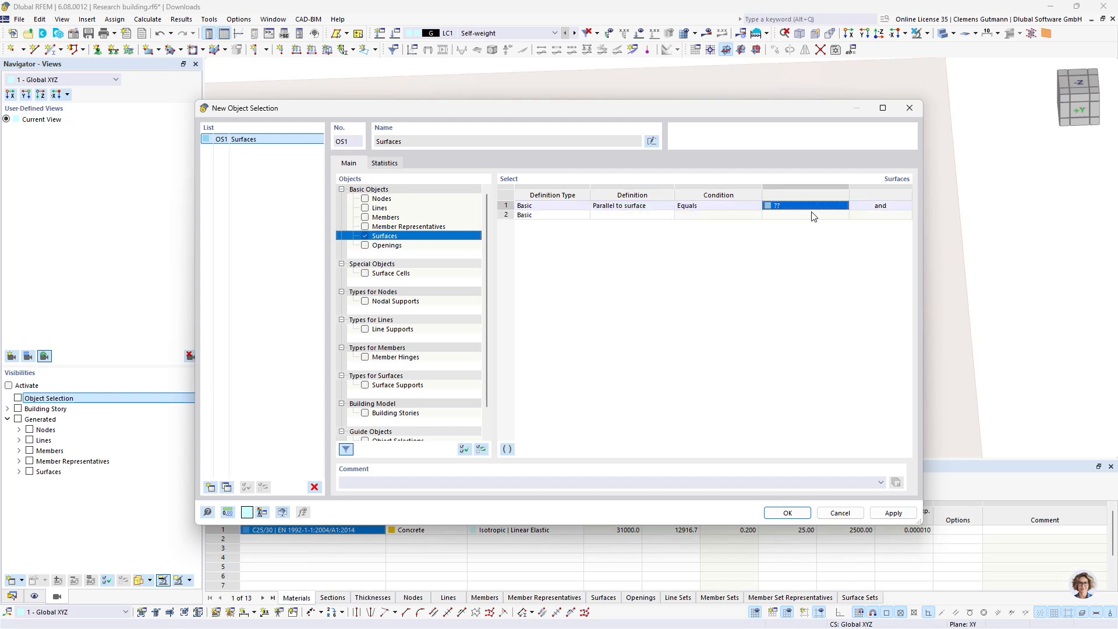
{"action": "left_click", "coordinate": [844, 205]}
{"action": "left_click", "coordinate": [547, 227]}
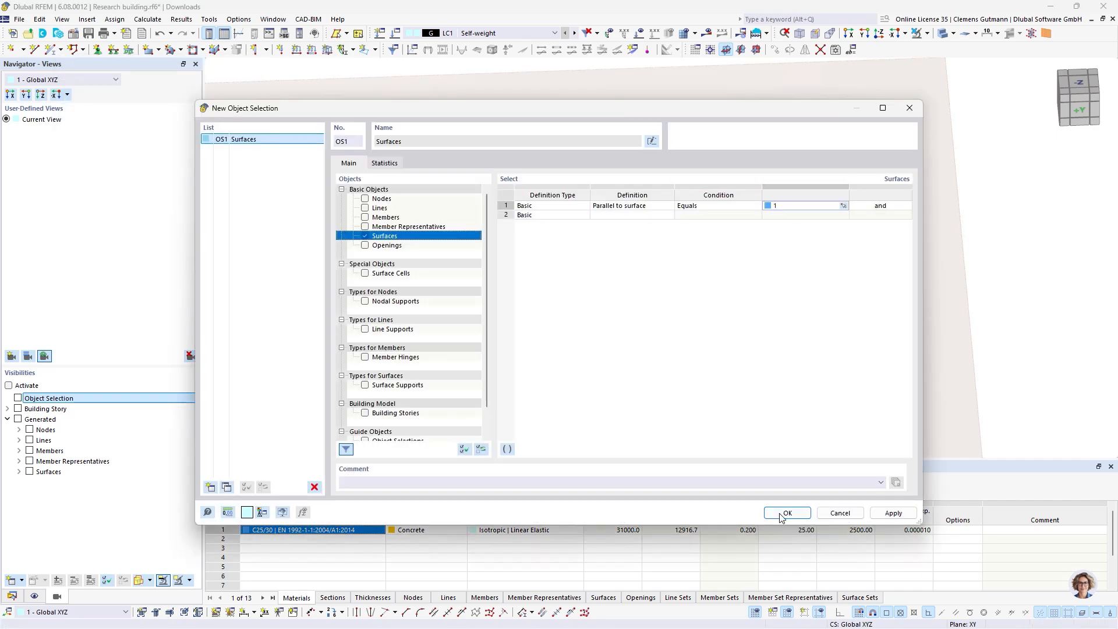
{"action": "left_click", "coordinate": [785, 512]}
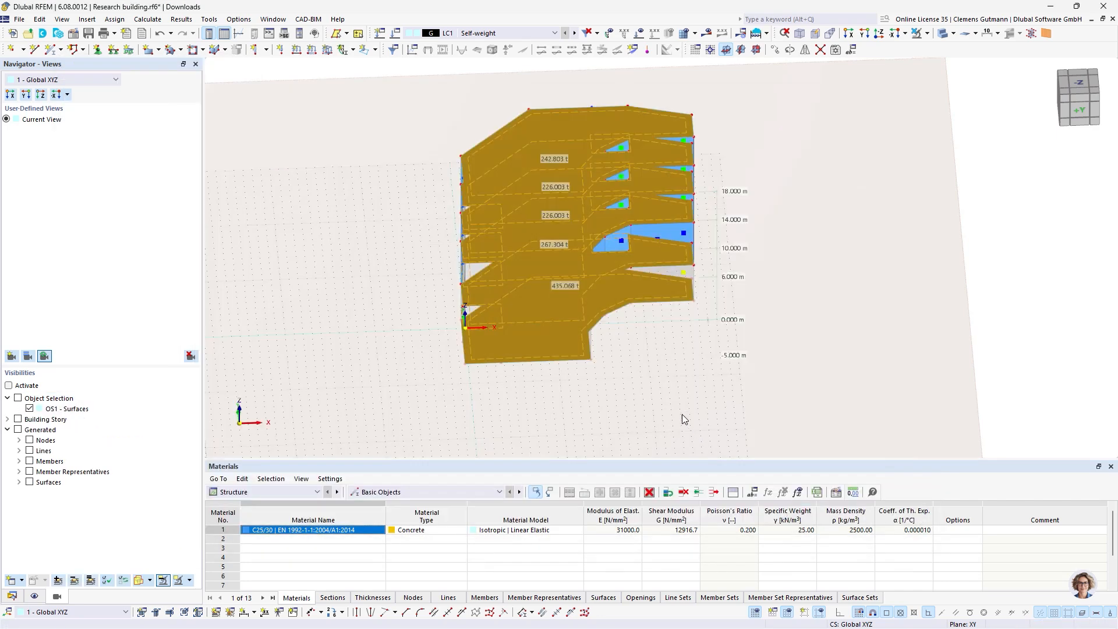
Step: Activate visibility by the new object selection so that only the horizontal slabs are displayed
{"action": "left_click", "coordinate": [18, 398]}
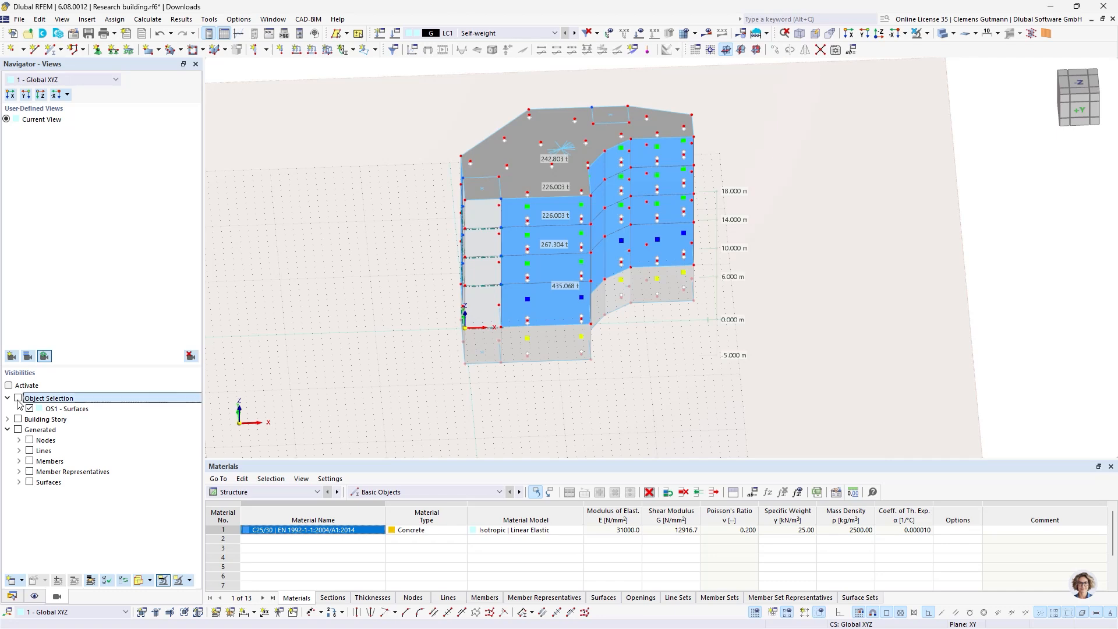
{"action": "left_click", "coordinate": [9, 386]}
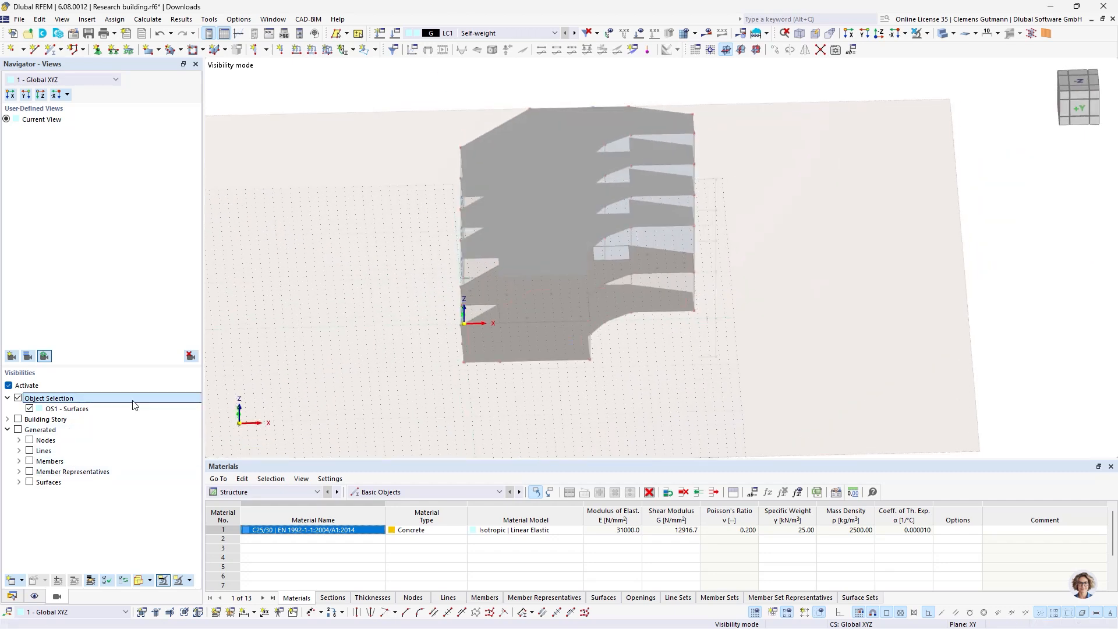
{"action": "left_click", "coordinate": [116, 409]}
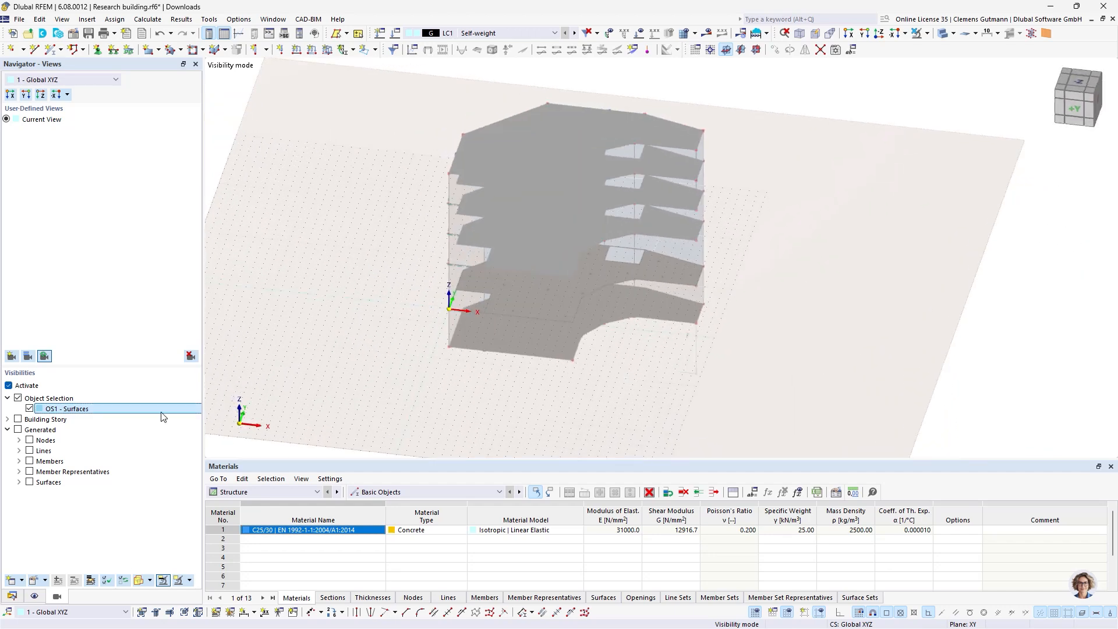
{"action": "left_click", "coordinate": [150, 581]}
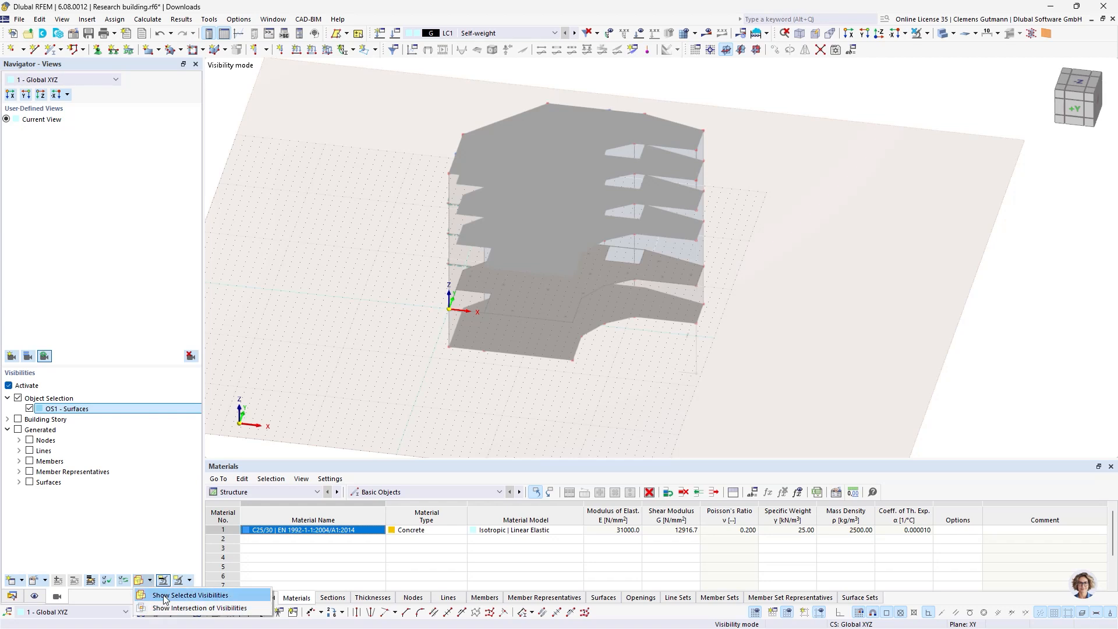
{"action": "left_click", "coordinate": [188, 581]}
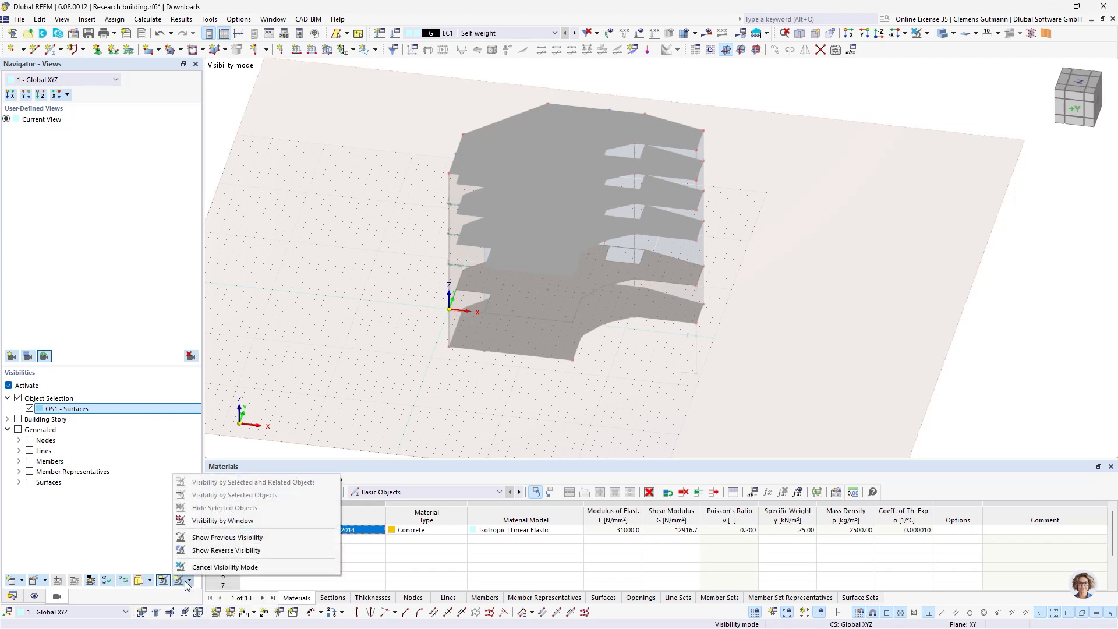
{"action": "left_click", "coordinate": [168, 584]}
{"action": "left_click", "coordinate": [166, 583]}
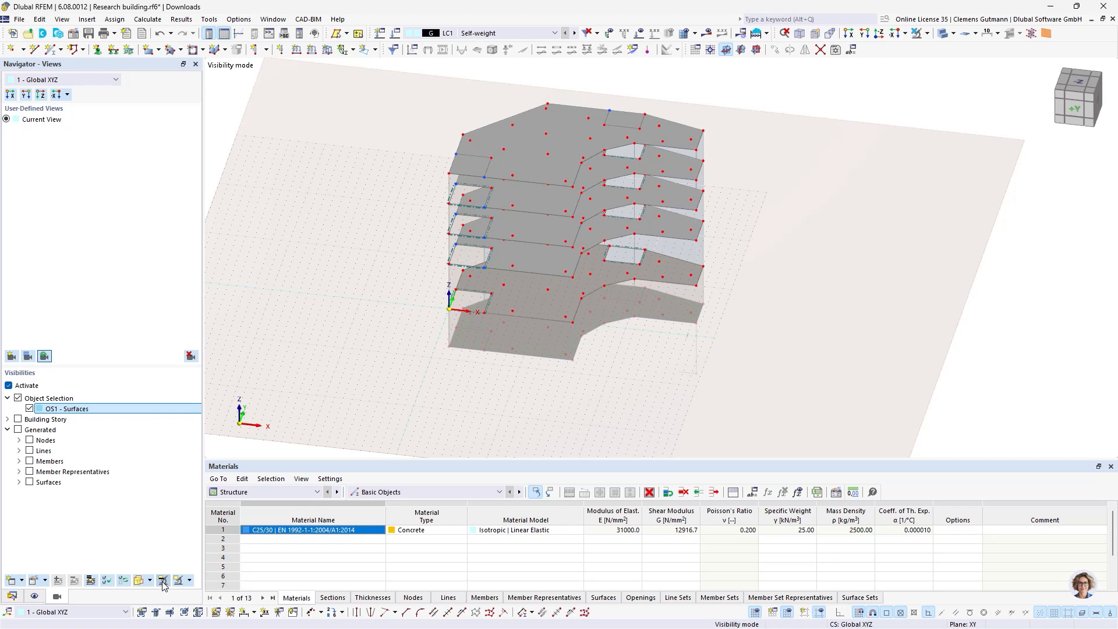
{"action": "left_click", "coordinate": [164, 584]}
{"action": "left_click", "coordinate": [150, 581]}
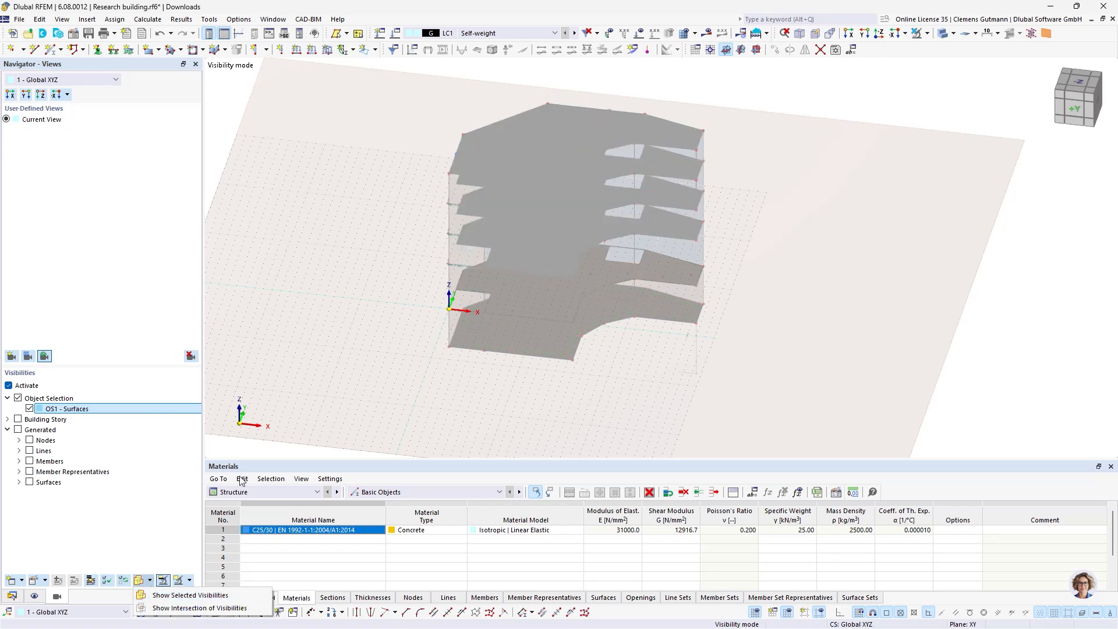
Step: Reverse the visibility to examine the walls and columns from several viewpoints, and switch back to the slabs
{"action": "left_click", "coordinate": [927, 33]}
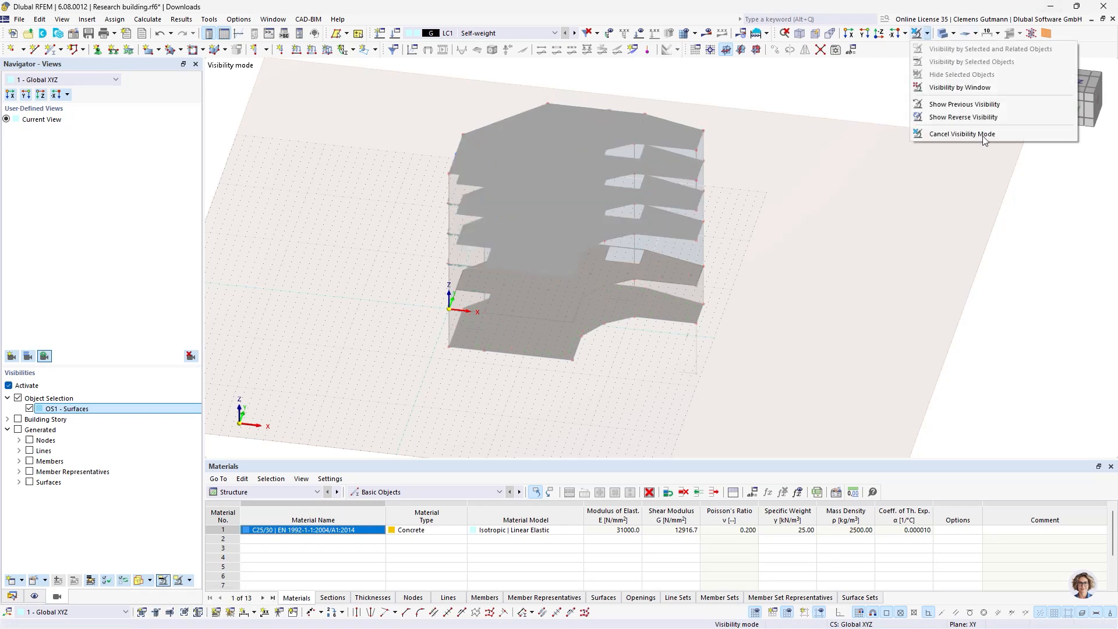
{"action": "left_click", "coordinate": [953, 118]}
{"action": "key", "text": "ctrl+4"}
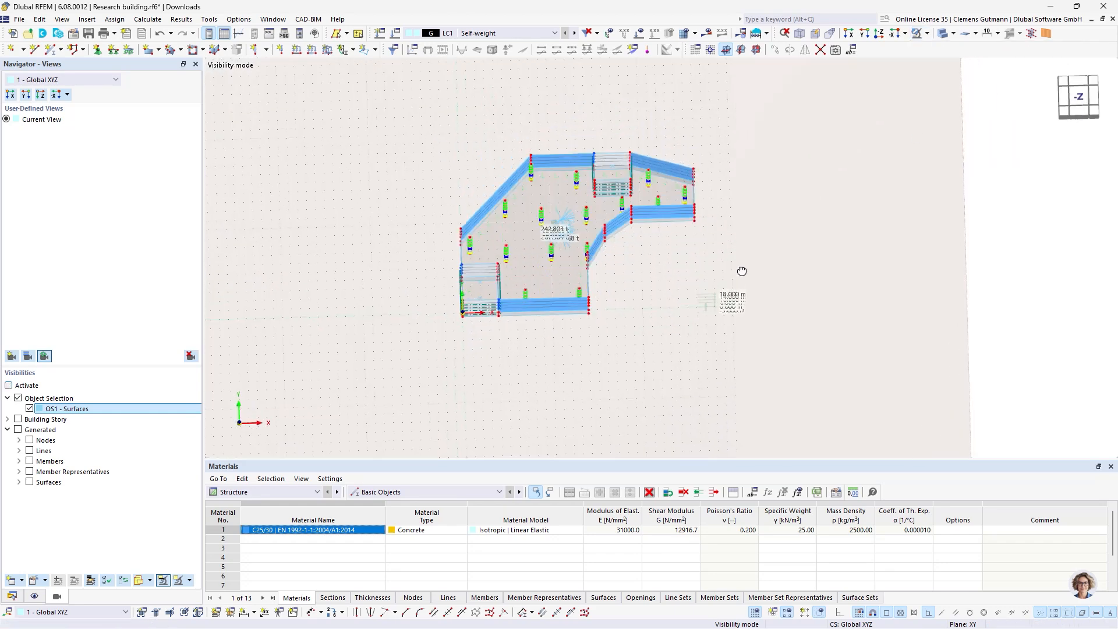
{"action": "key", "text": "ctrl+7"}
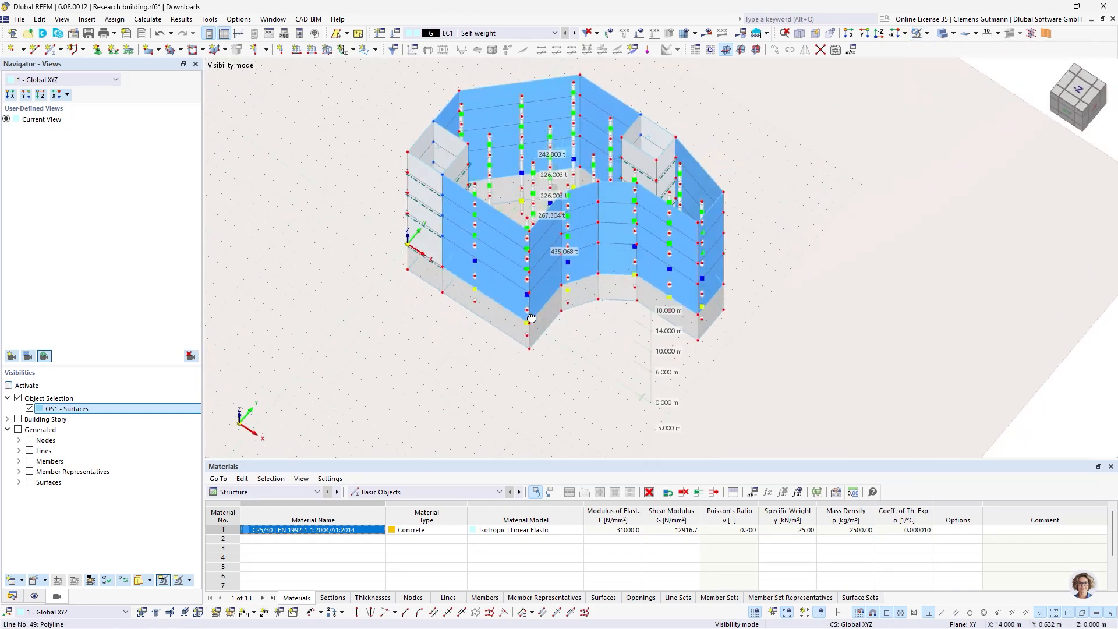
{"action": "key", "text": "ctrl+2"}
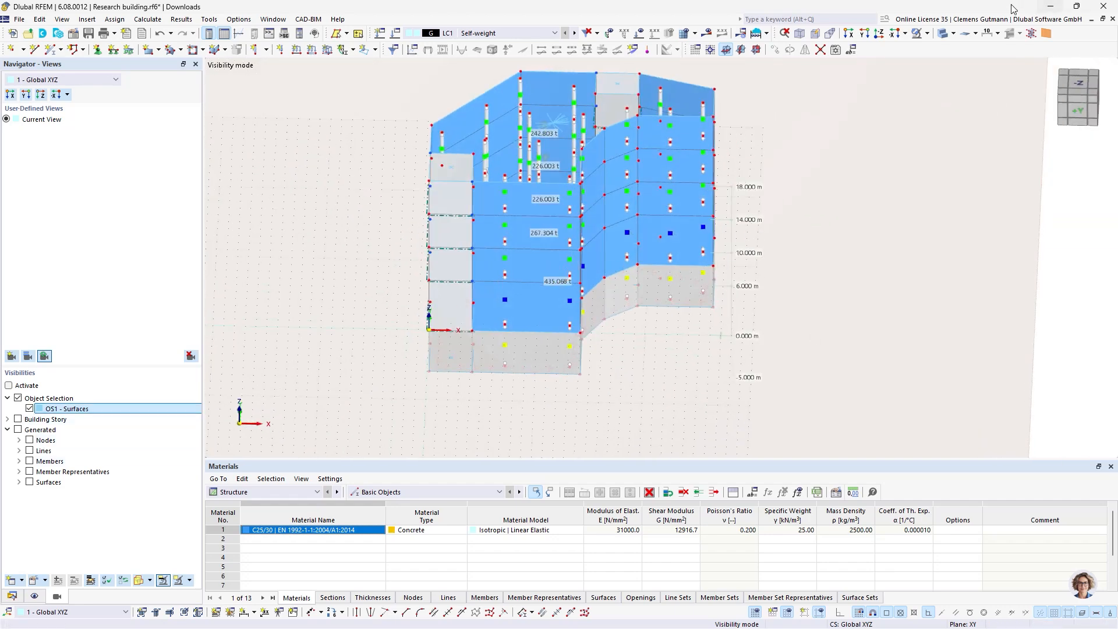
{"action": "left_click", "coordinate": [916, 33]}
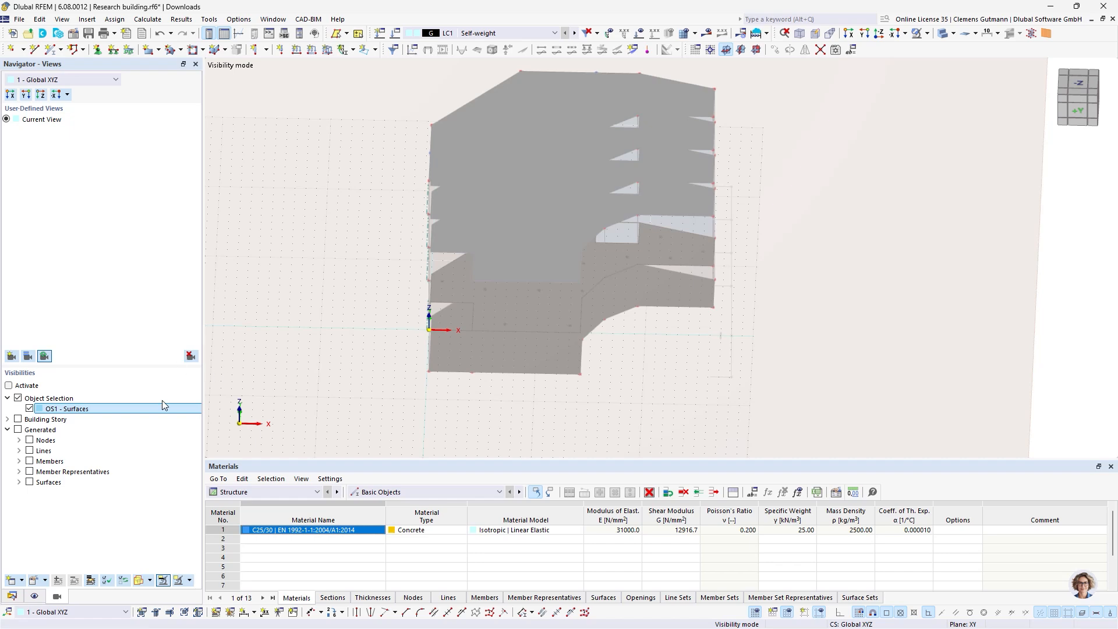
Step: Open the Load Cases & Combinations dialog at the load cases list from the model data tree
{"action": "left_click", "coordinate": [12, 596]}
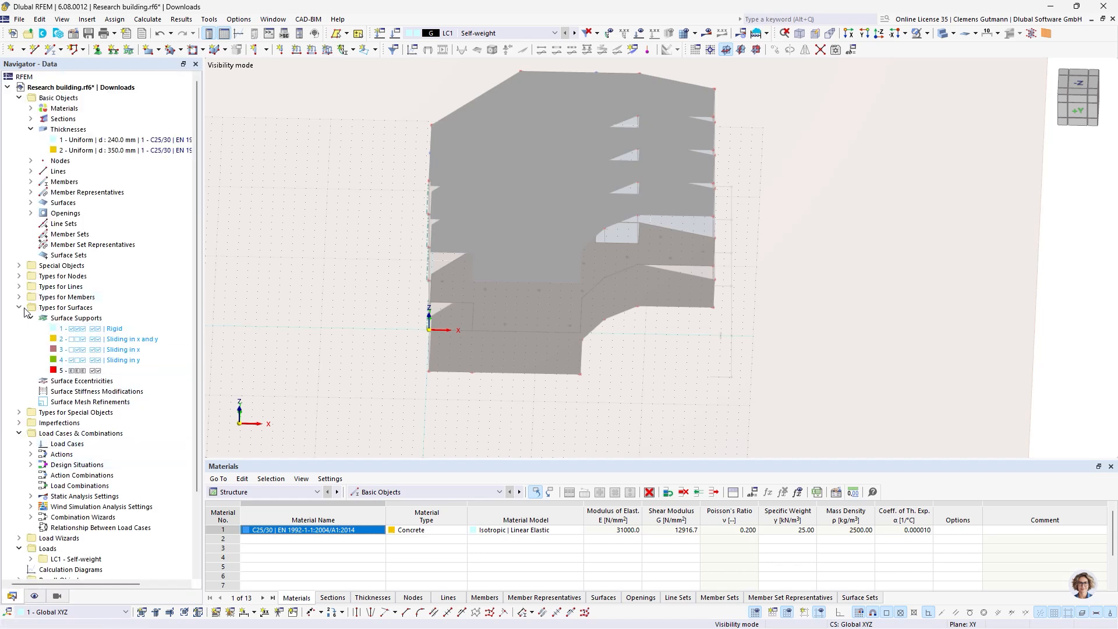
{"action": "left_click", "coordinate": [19, 307]}
{"action": "left_click", "coordinate": [31, 349]}
{"action": "left_click", "coordinate": [69, 351]}
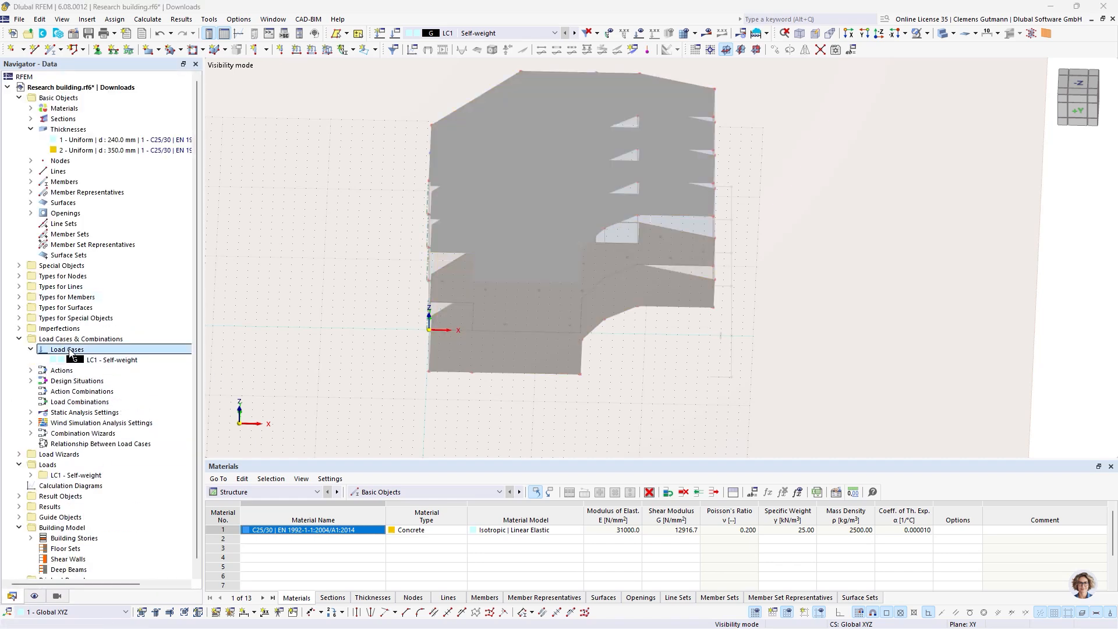
{"action": "right_click", "coordinate": [69, 350]}
{"action": "left_click", "coordinate": [87, 358]}
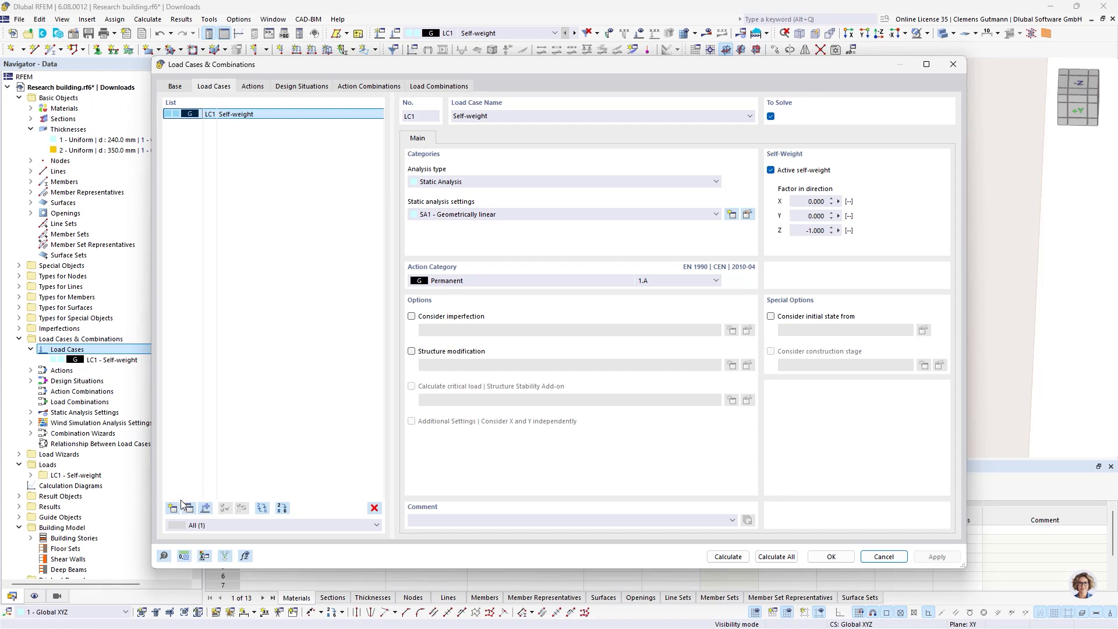
Step: Add load case LC2 named "Imposed load" with the action category Imposed loads - category B: office areas
{"action": "left_click", "coordinate": [172, 507]}
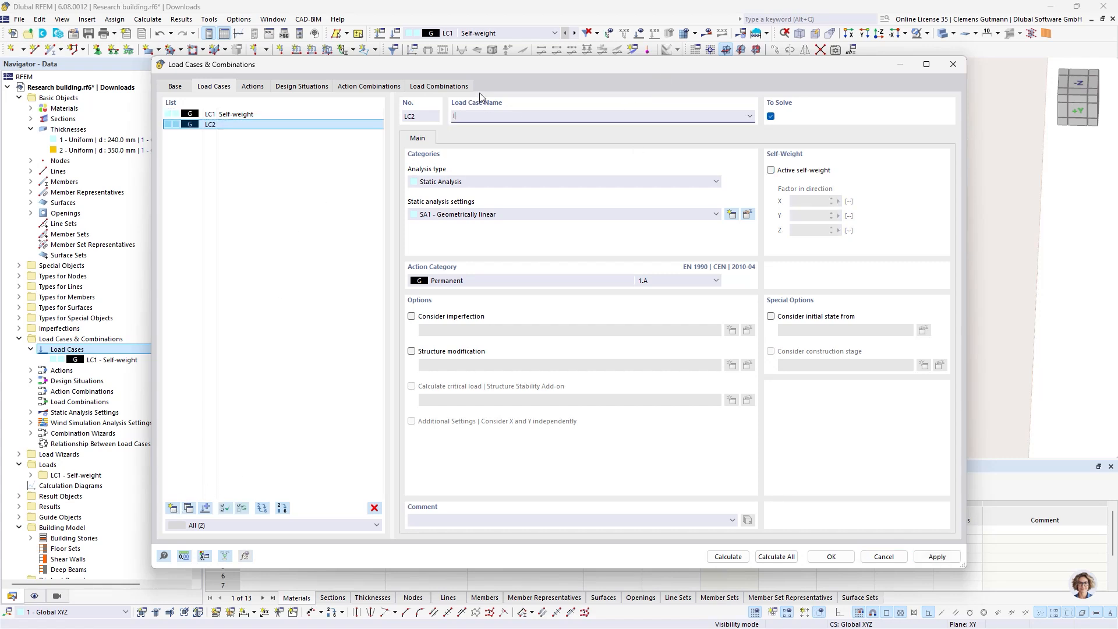
{"action": "key", "text": "Return"}
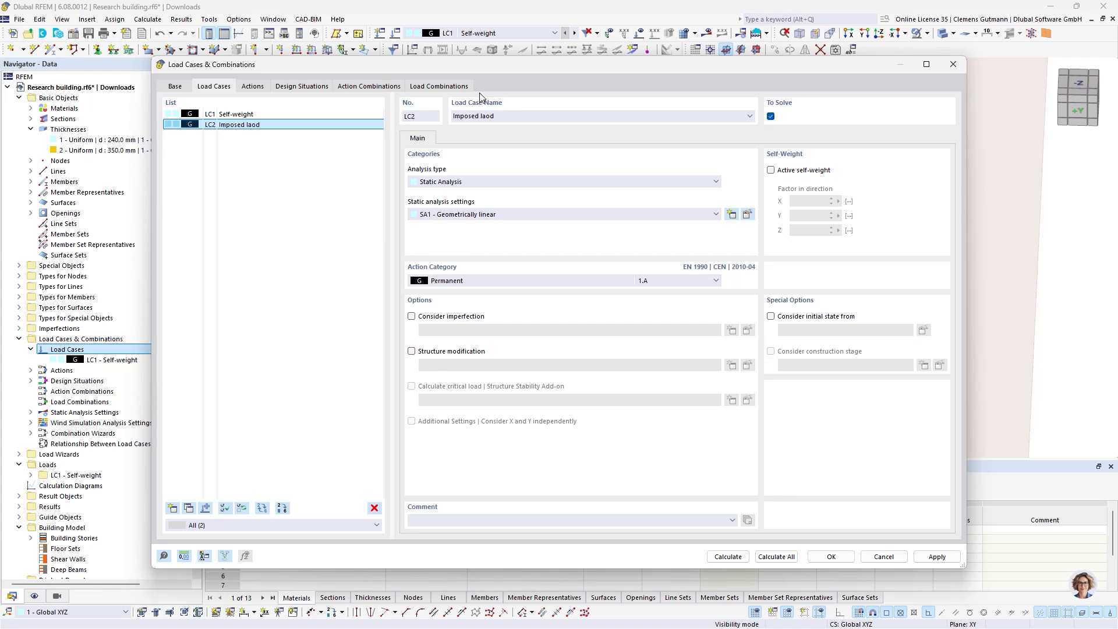
{"action": "left_click", "coordinate": [475, 279]}
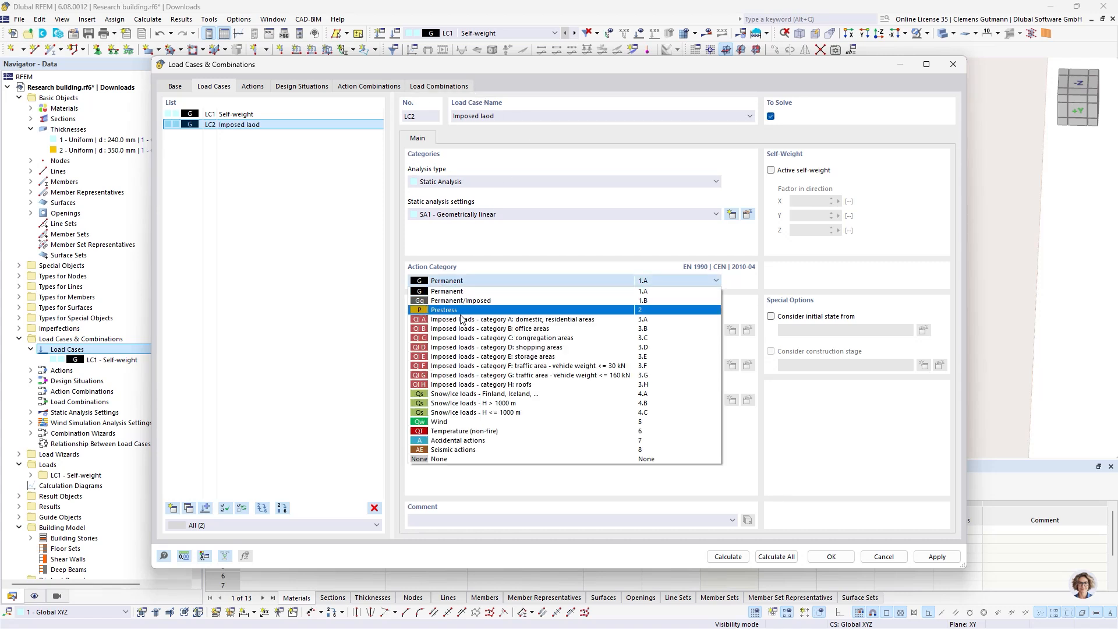
{"action": "left_click", "coordinate": [484, 329]}
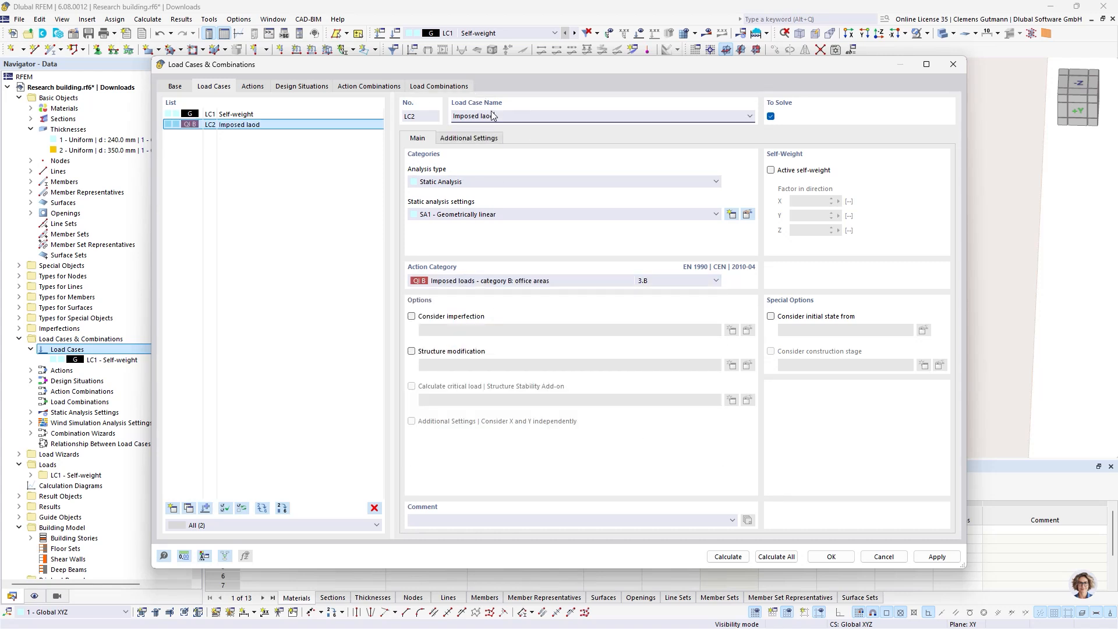
{"action": "double_click", "coordinate": [488, 115]}
{"action": "type", "text": "load"}
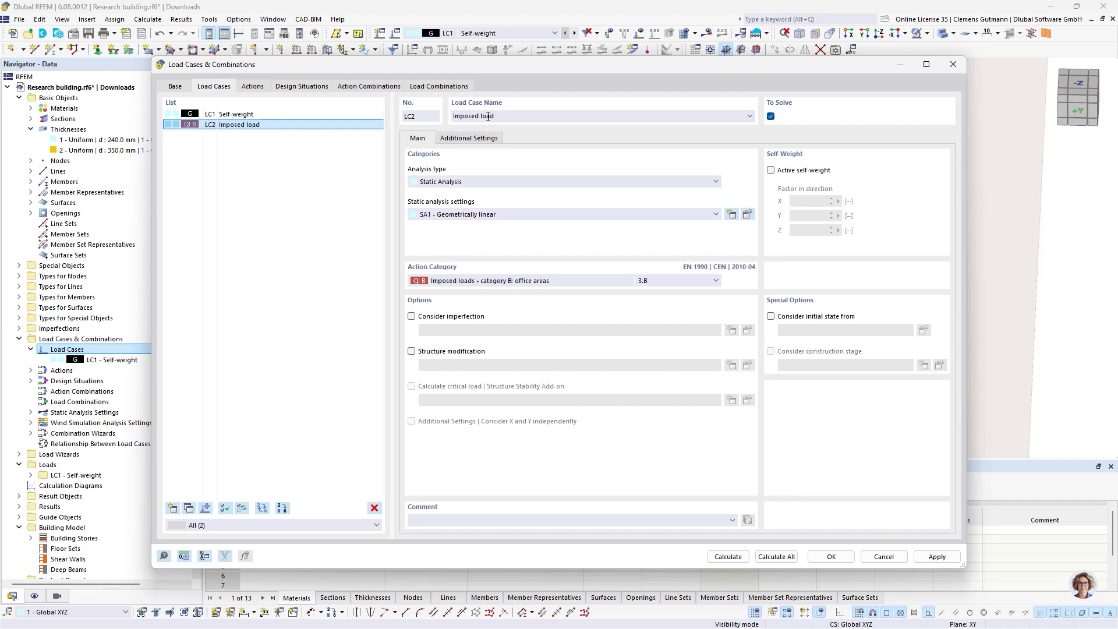
{"action": "key", "text": "Return"}
Step: Add load case LC3 named "Snow" with the action category Snow/Ice loads - H <= 1000 m, and save the load cases
{"action": "left_click", "coordinate": [172, 507]}
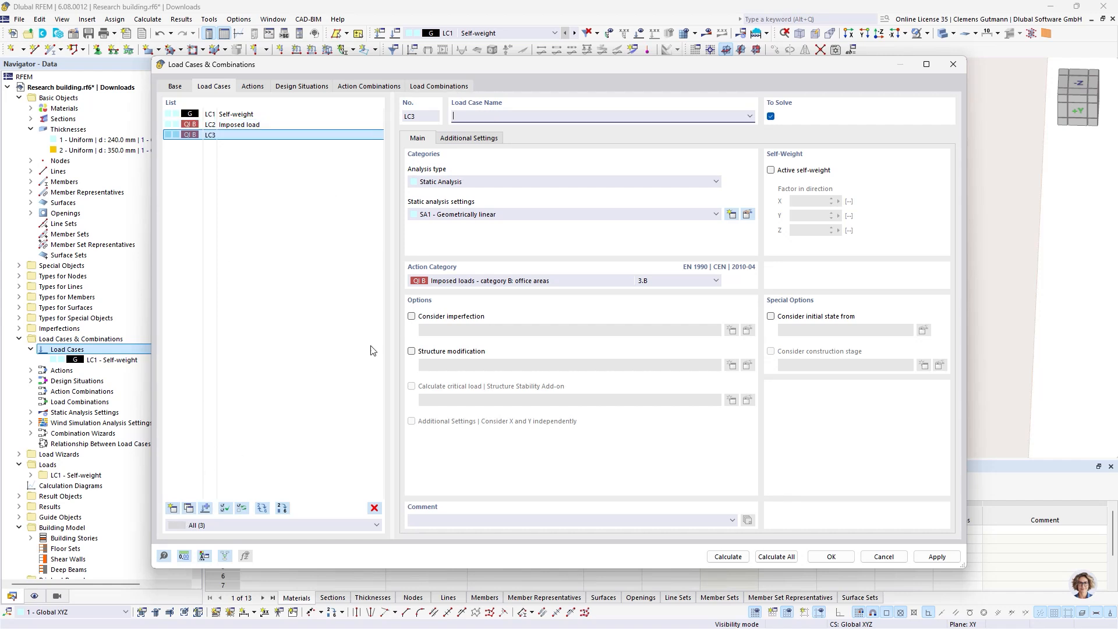
{"action": "left_click", "coordinate": [484, 279]}
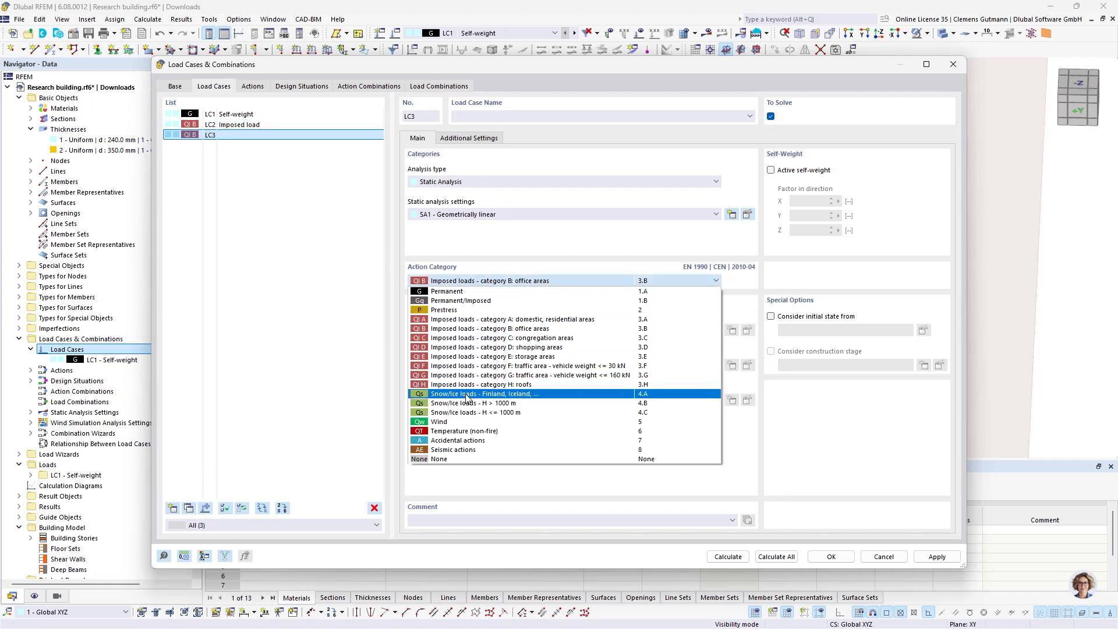
{"action": "left_click", "coordinate": [479, 412]}
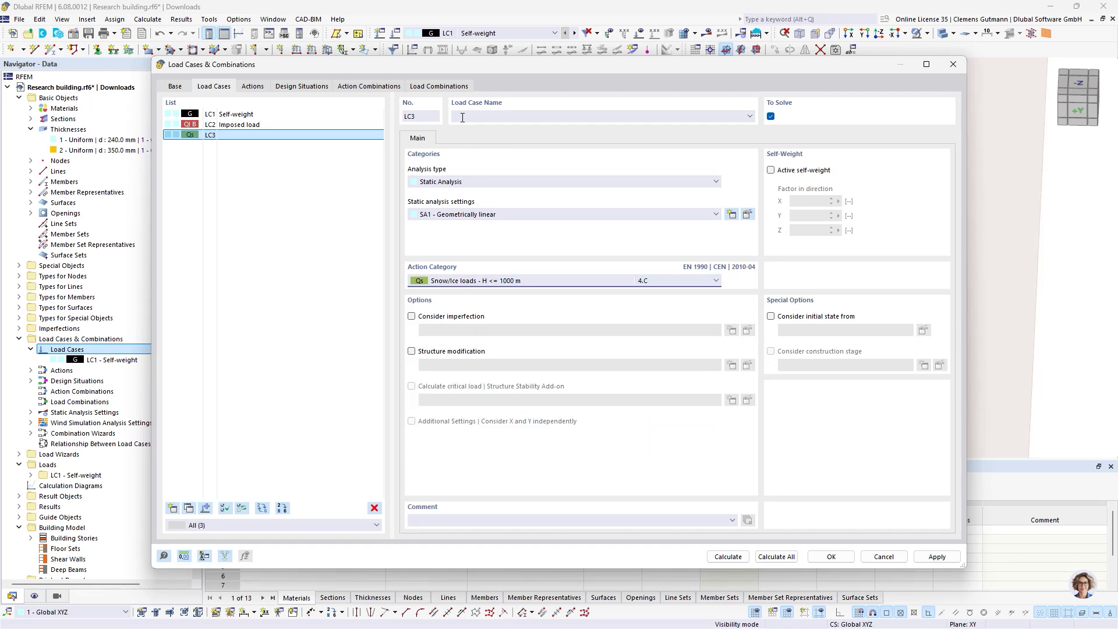
{"action": "left_click", "coordinate": [462, 117]}
{"action": "type", "text": "Snow"}
{"action": "key", "text": "Tab"}
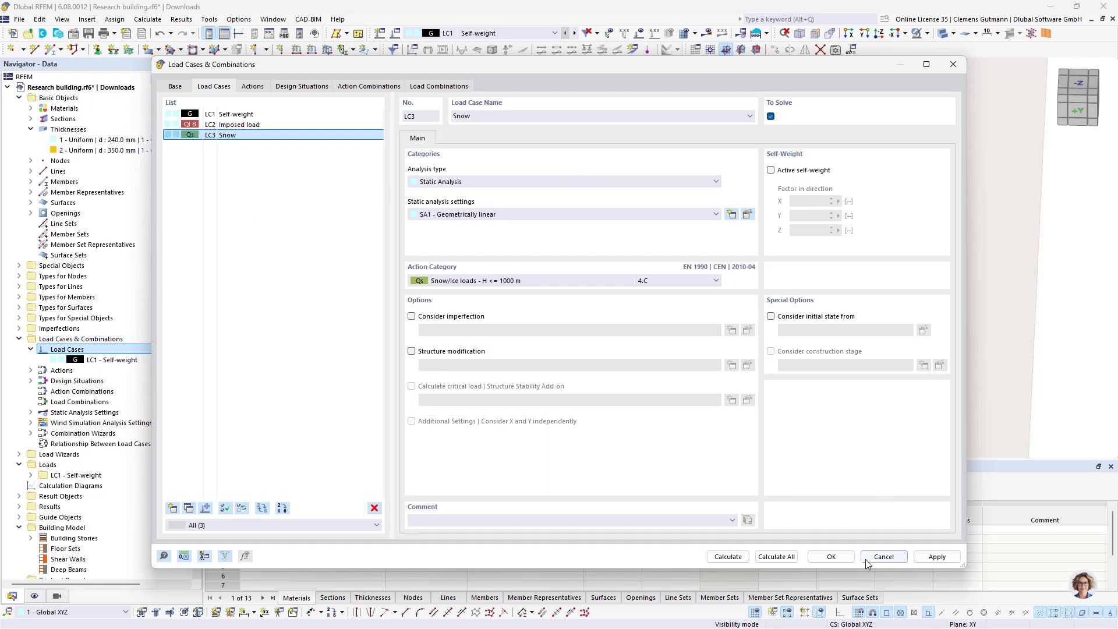
{"action": "left_click", "coordinate": [832, 556]}
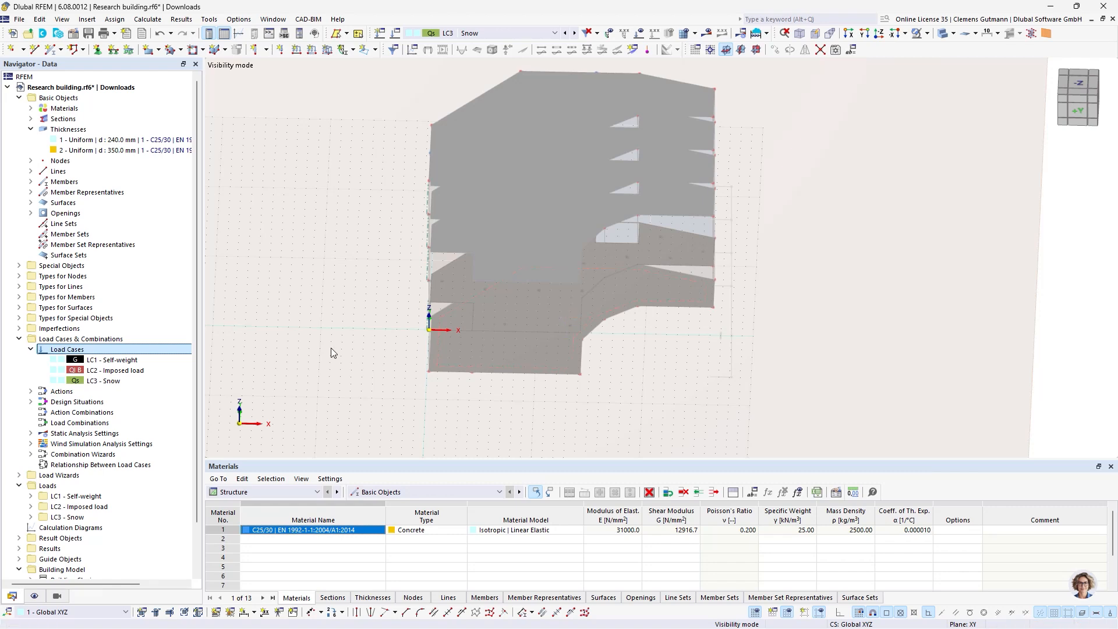
Step: Apply a uniform surface load of -1 kN/m² to slab surfaces 1-6 in load case LC1 - Self-weight
{"action": "left_click", "coordinate": [504, 36]}
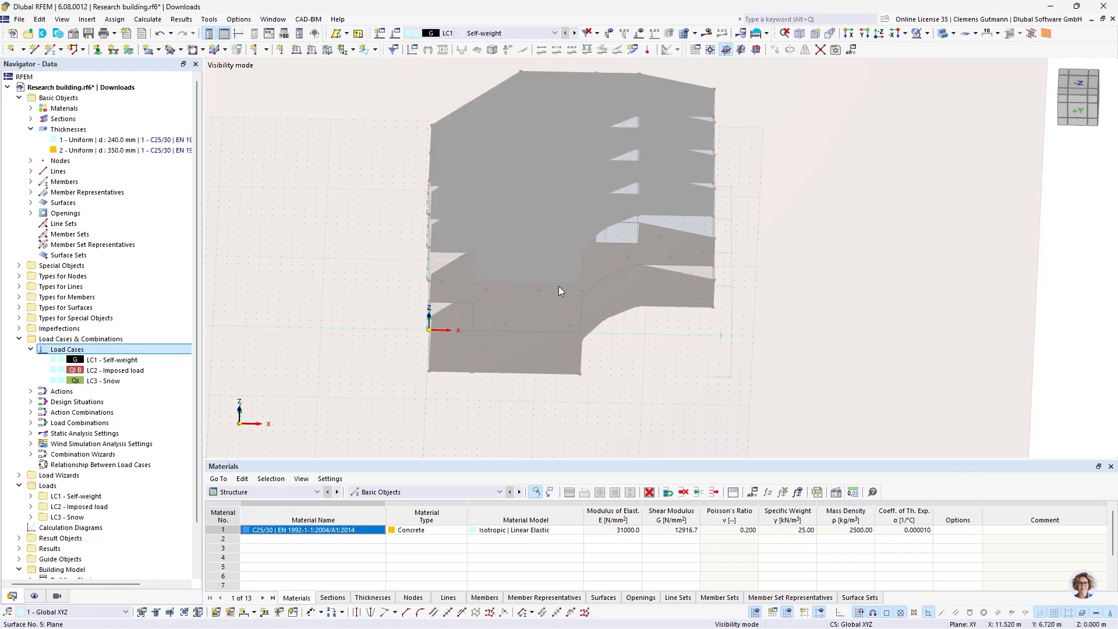
{"action": "middle_click_drag", "start_coordinate": [670, 291], "coordinate": [629, 286], "text": "ctrl"}
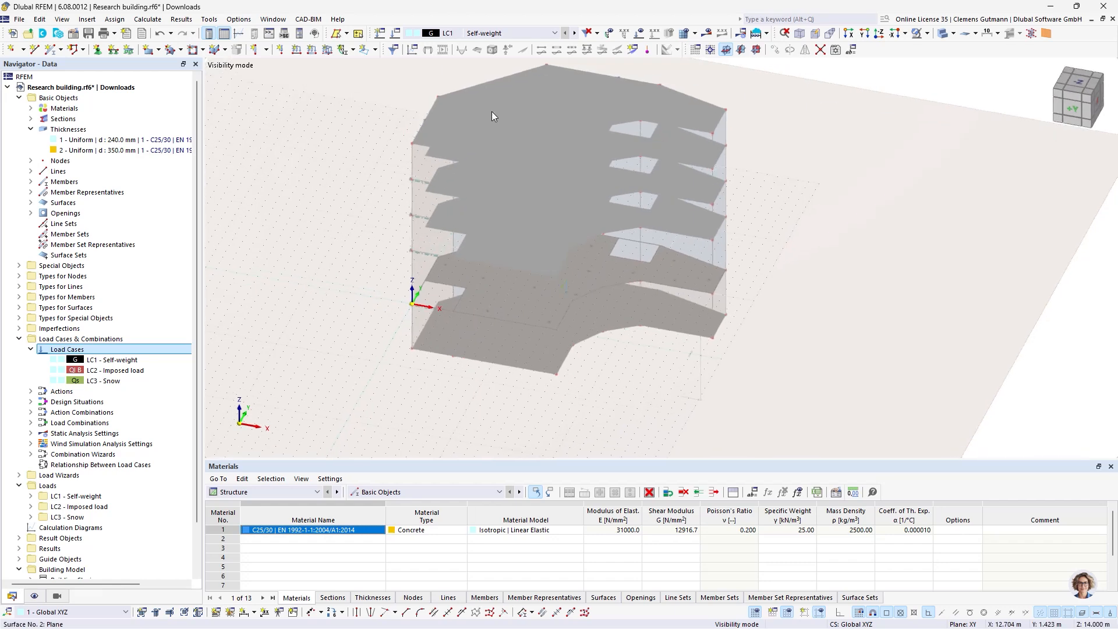
{"action": "middle_click_drag", "start_coordinate": [642, 110], "coordinate": [567, 199]}
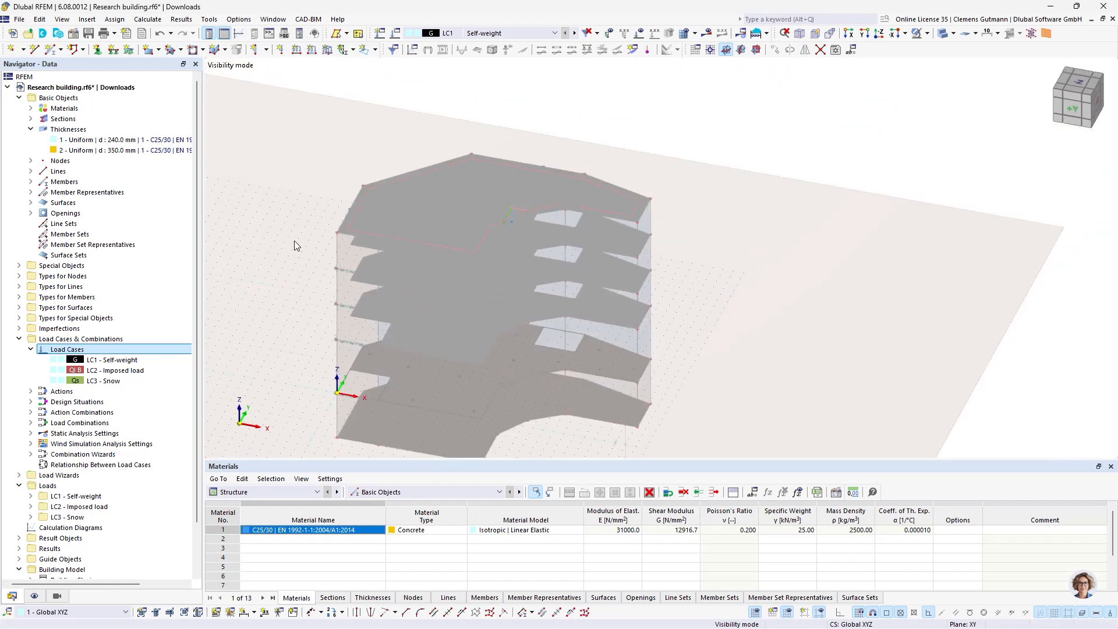
{"action": "middle_click_drag", "start_coordinate": [276, 251], "coordinate": [300, 220]}
{"action": "middle_click_drag", "start_coordinate": [514, 285], "coordinate": [516, 280], "text": "ctrl"}
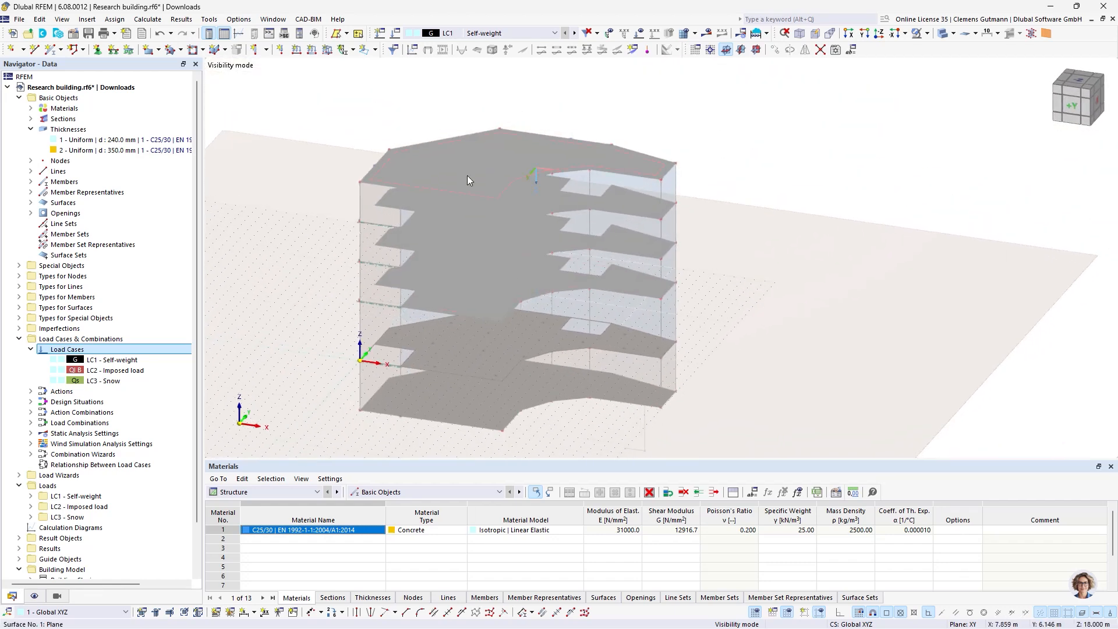
{"action": "left_click", "coordinate": [330, 51]}
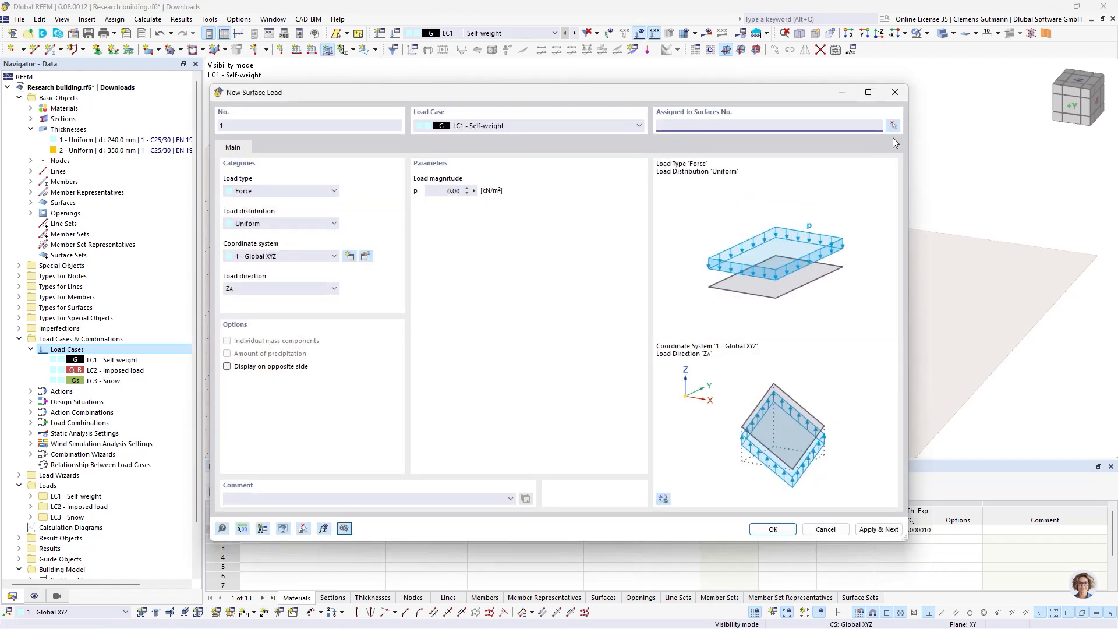
{"action": "left_click", "coordinate": [895, 129]}
{"action": "left_click_drag", "start_coordinate": [686, 439], "coordinate": [438, 149]}
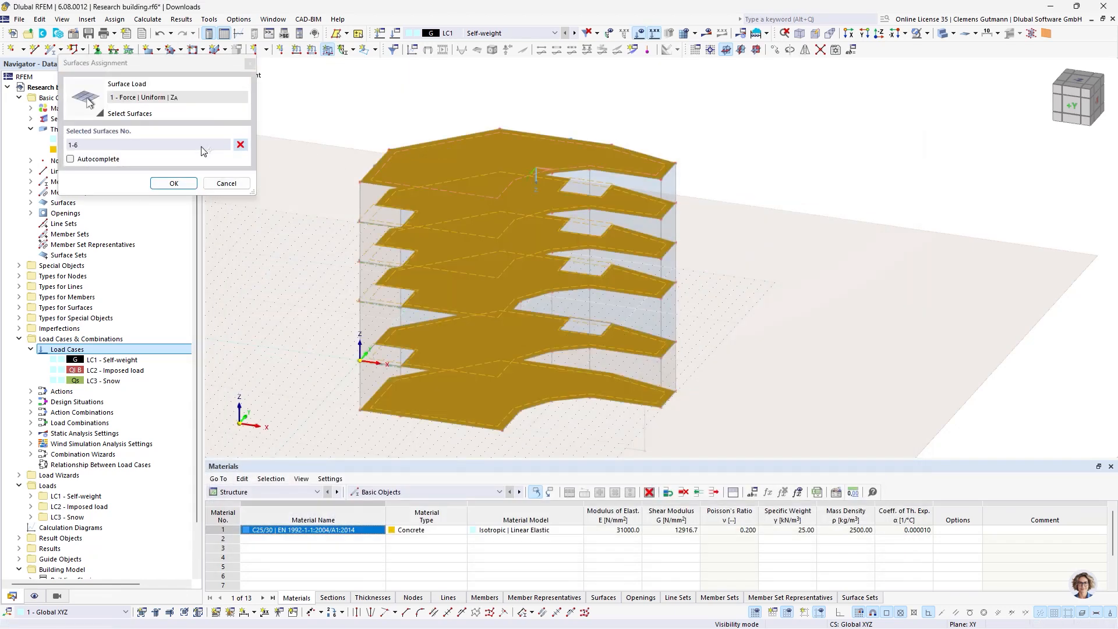
{"action": "left_click", "coordinate": [173, 183]}
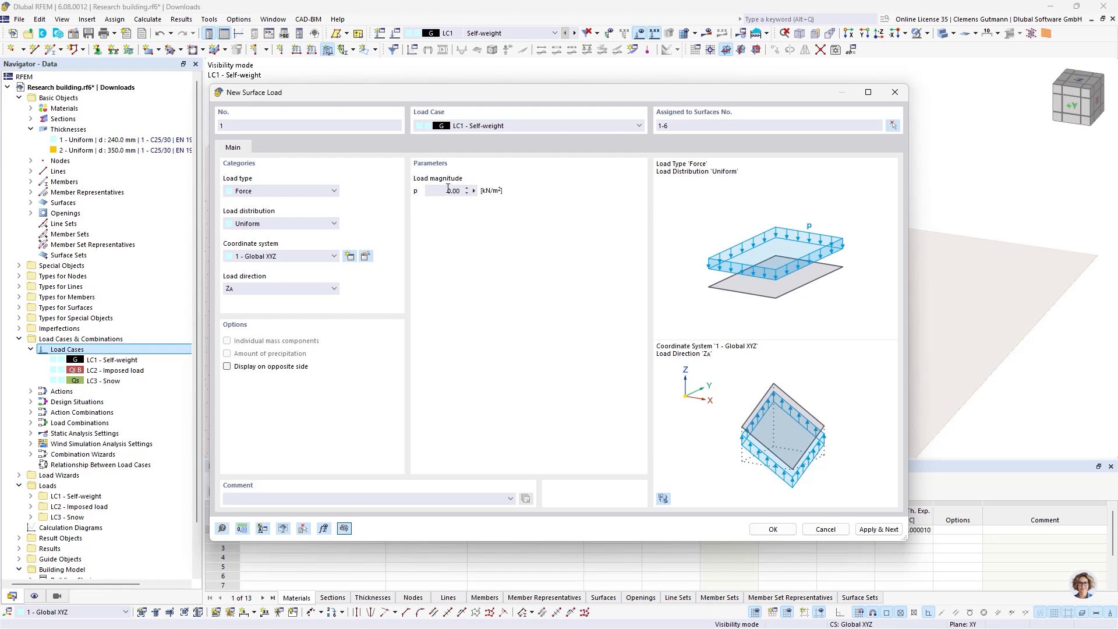
{"action": "type", "text": "-1"}
{"action": "key", "text": "Tab"}
{"action": "left_click", "coordinate": [773, 526]}
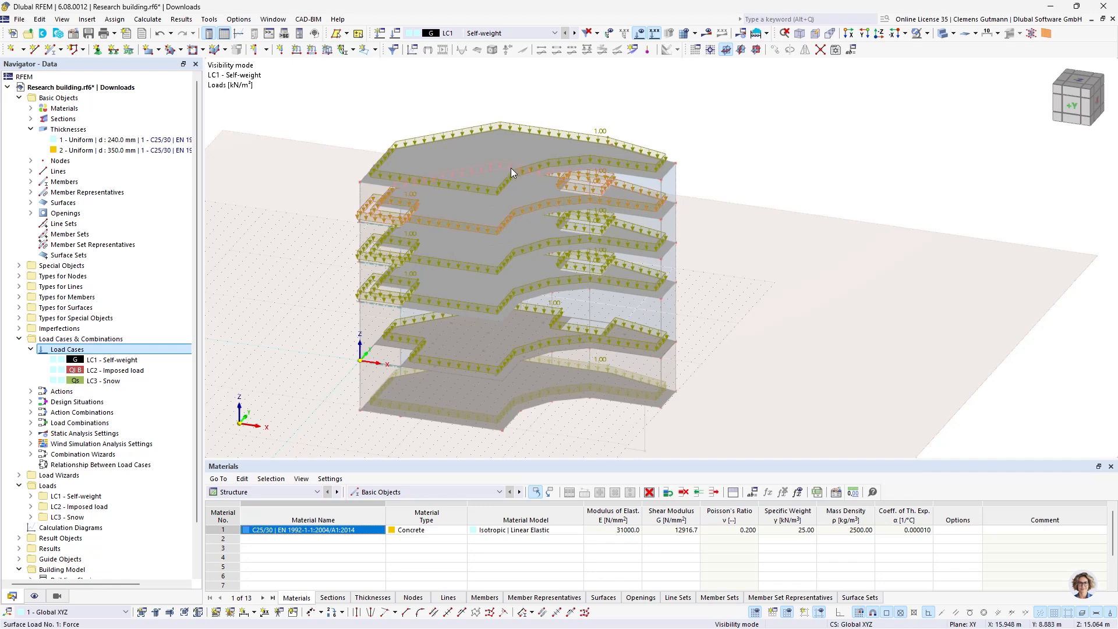
Step: Create a uniform surface load of -2 kN/m² on all six slabs in load case LC2 - Imposed load
{"action": "left_click", "coordinate": [574, 33]}
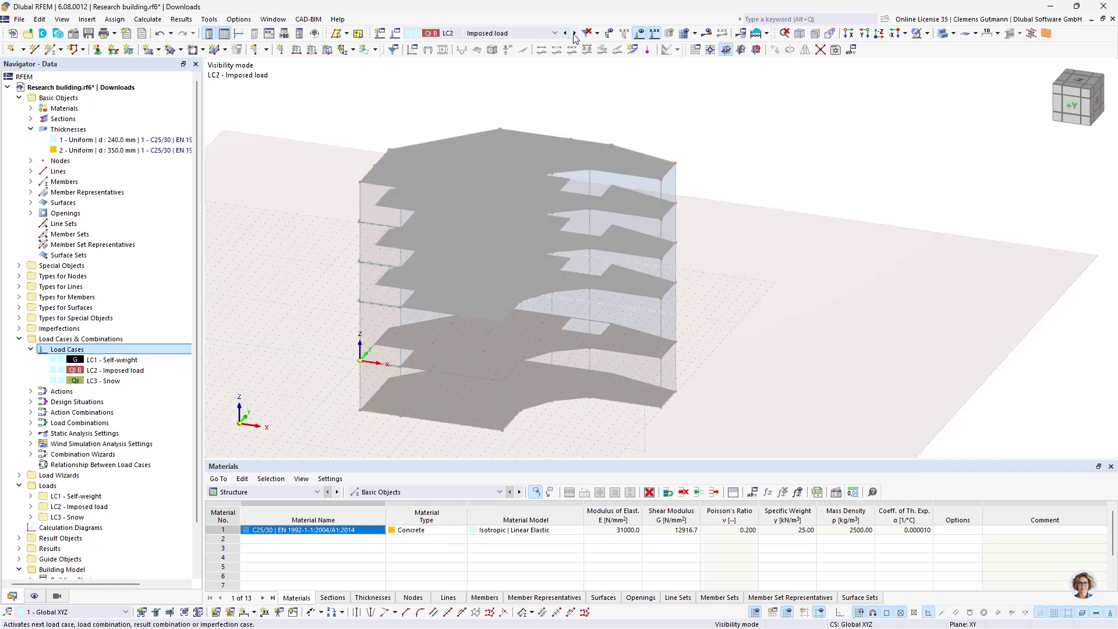
{"action": "left_click", "coordinate": [343, 49]}
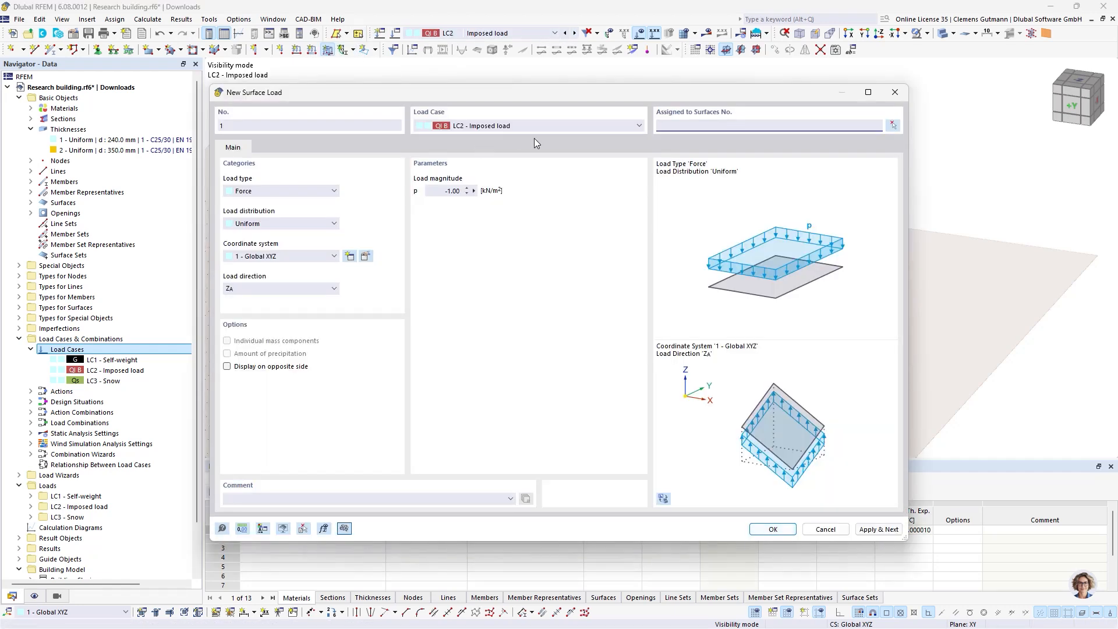
{"action": "left_click", "coordinate": [451, 192]}
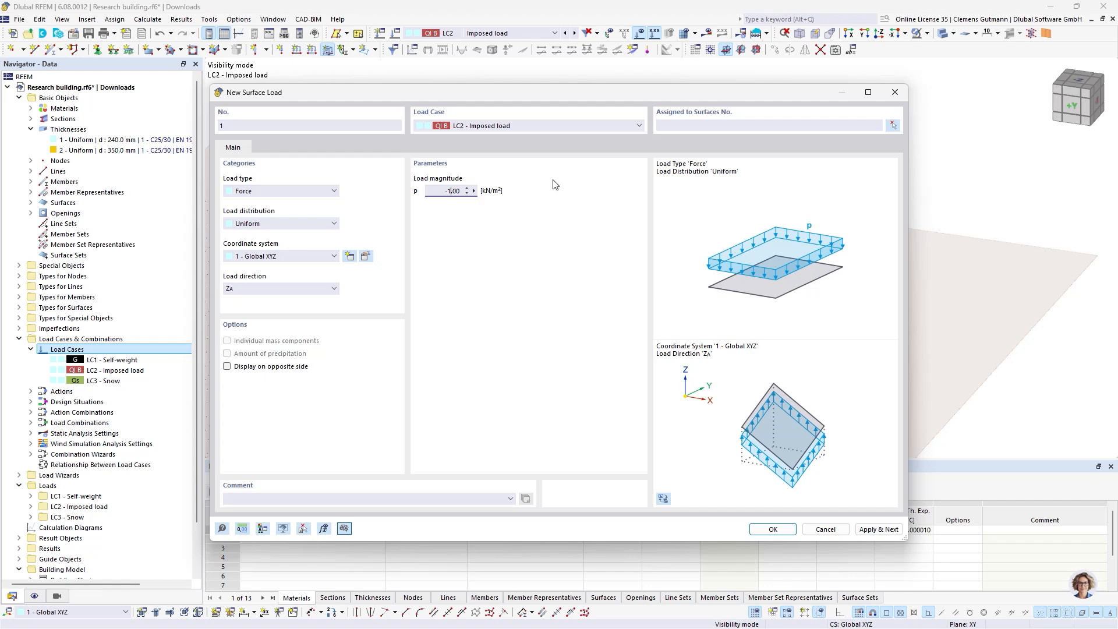
{"action": "type", "text": "2"}
{"action": "left_click", "coordinate": [893, 125]}
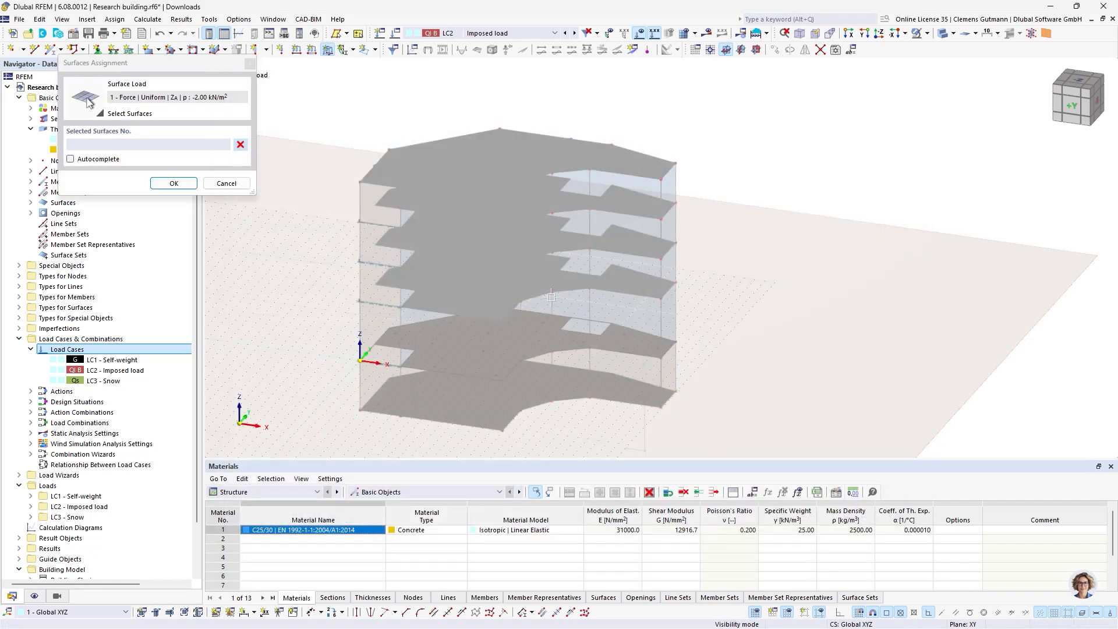
{"action": "left_click_drag", "start_coordinate": [630, 322], "coordinate": [442, 135]}
{"action": "left_click", "coordinate": [174, 183]}
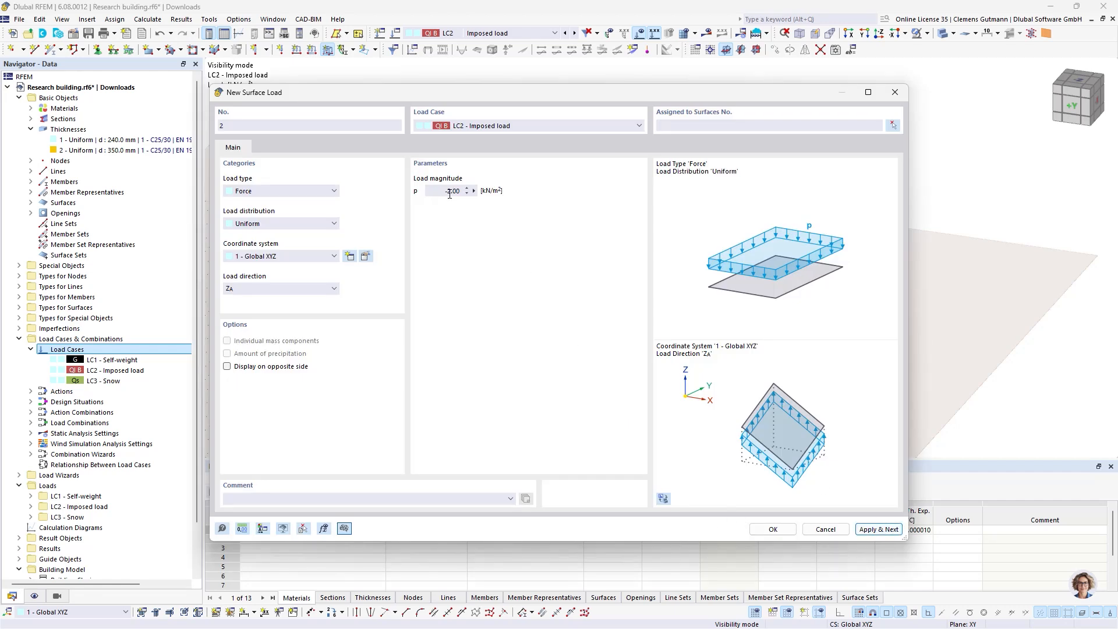
Step: Create a uniform surface load of -1.94 kN/m² on roof slab surface 1 in load case LC3 - Snow
{"action": "left_click_drag", "start_coordinate": [449, 194], "coordinate": [477, 199]}
{"action": "type", "text": "1.94"}
{"action": "key", "text": "Tab"}
{"action": "left_click", "coordinate": [893, 126]}
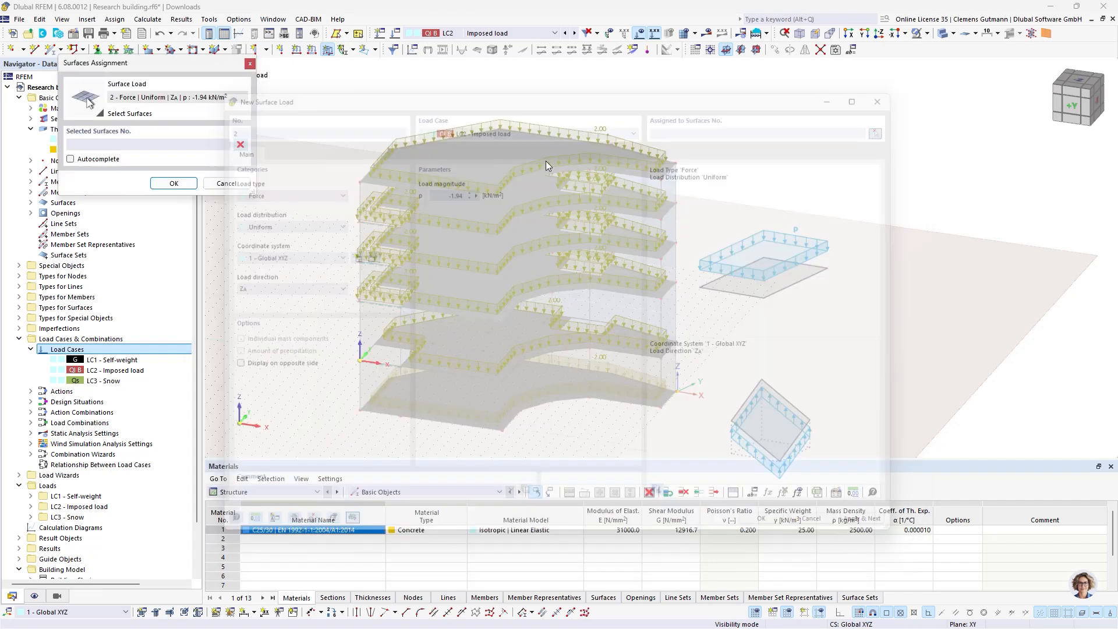
{"action": "left_click", "coordinate": [474, 151]}
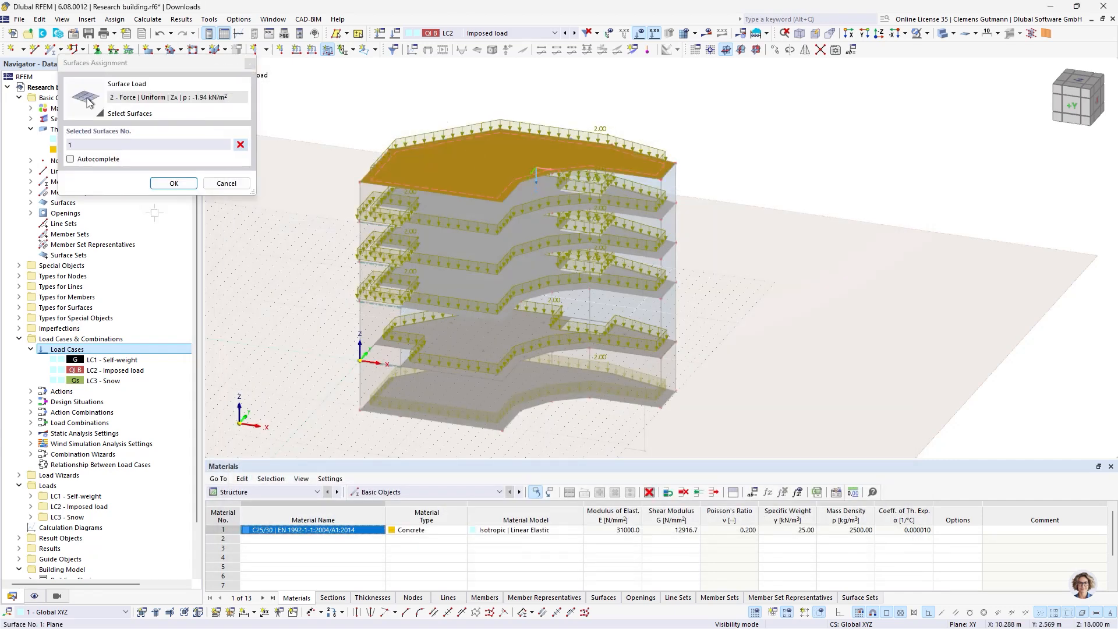
{"action": "left_click", "coordinate": [174, 183]}
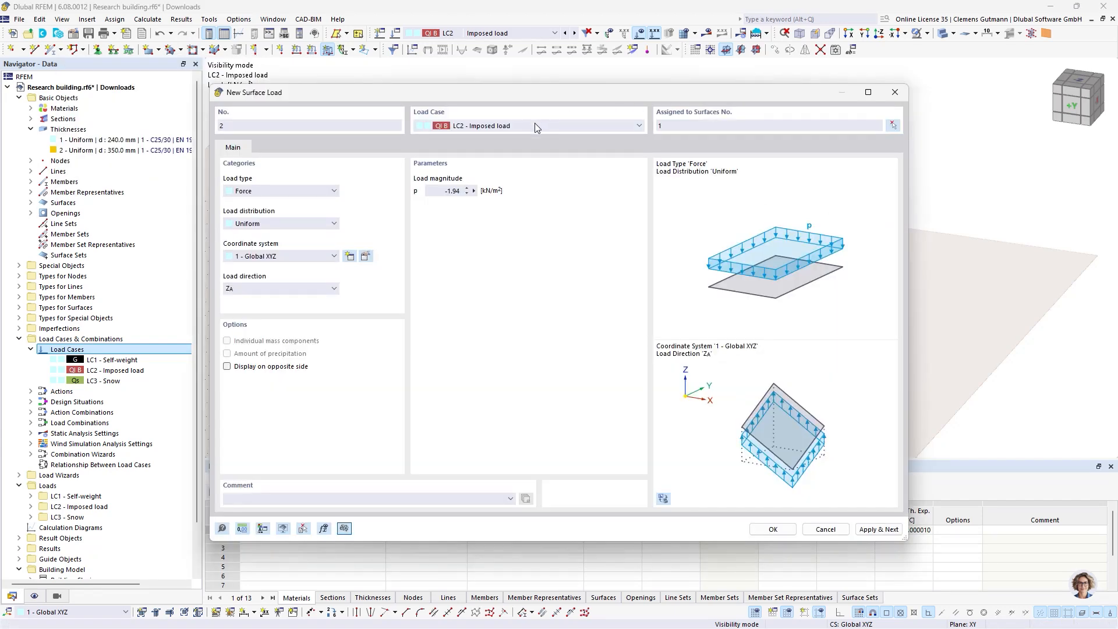
{"action": "left_click", "coordinate": [480, 127]}
{"action": "left_click", "coordinate": [551, 163]}
{"action": "key", "text": "Down"}
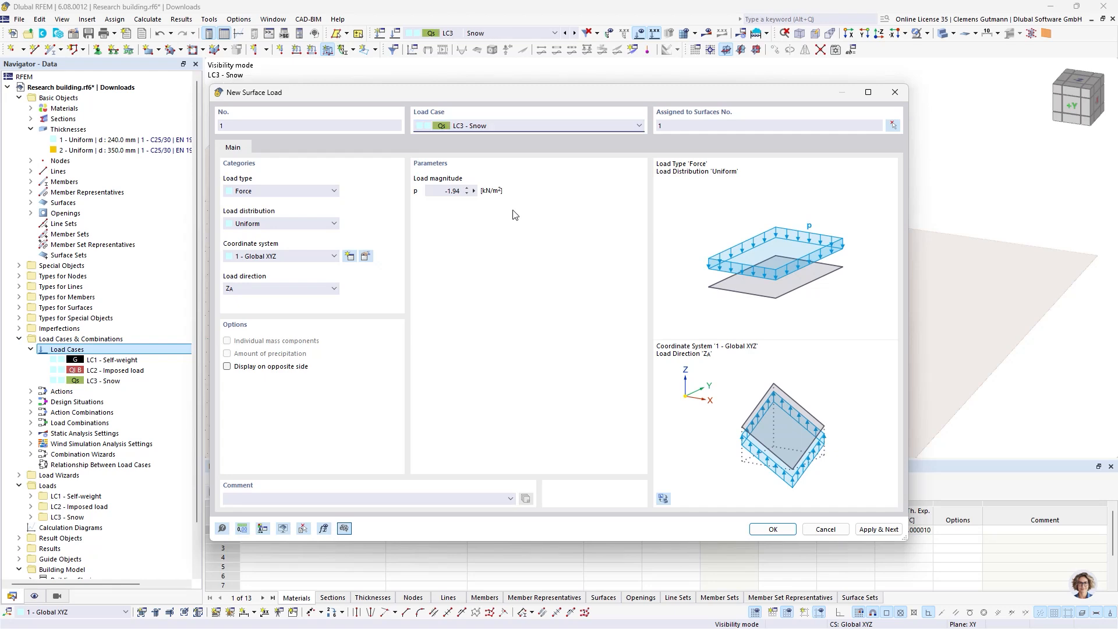
{"action": "left_click", "coordinate": [771, 529]}
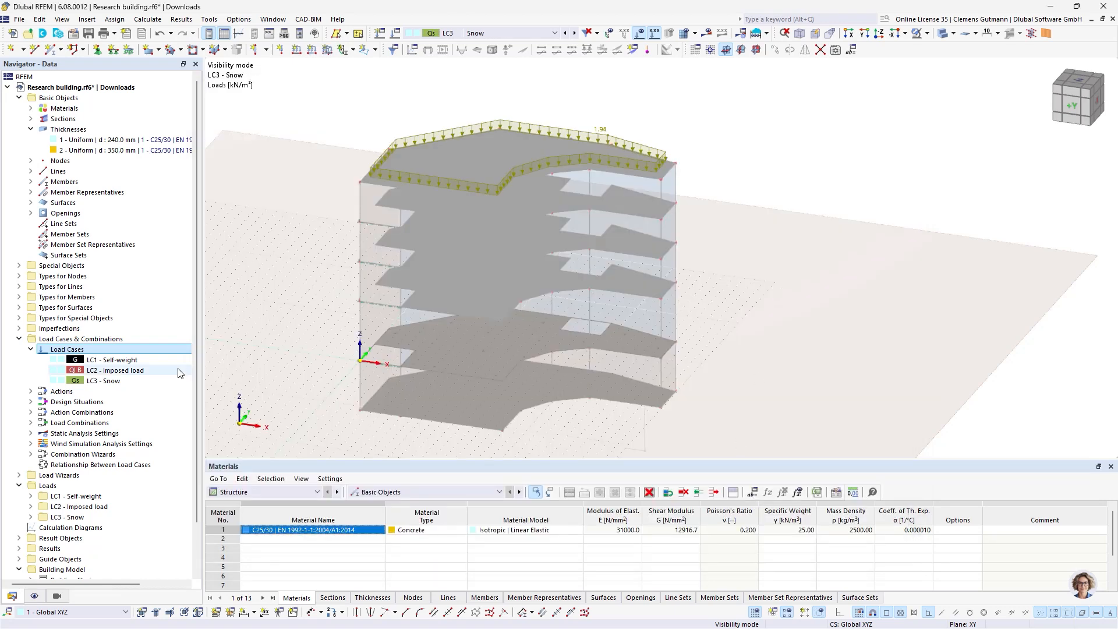
Step: Open wind simulation analysis settings WA1 and examine the steady flow, residue monitoring and advanced relaxation parameters
{"action": "scroll", "coordinate": [76, 396], "scroll_direction": "down", "scroll_amount": 2}
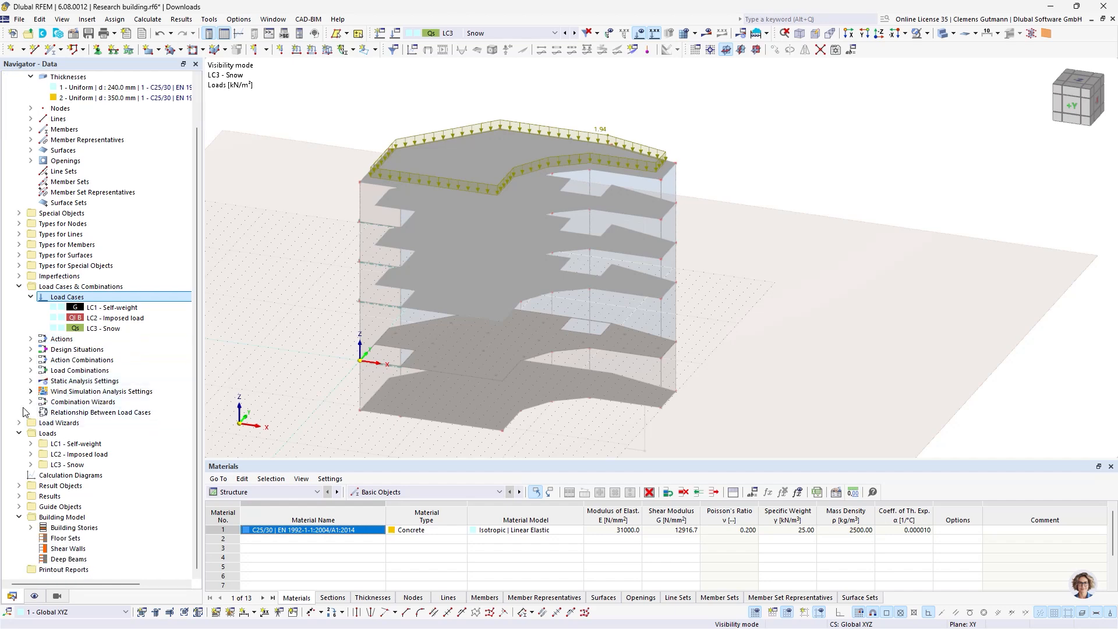
{"action": "left_click", "coordinate": [30, 392]}
{"action": "double_click", "coordinate": [65, 401]}
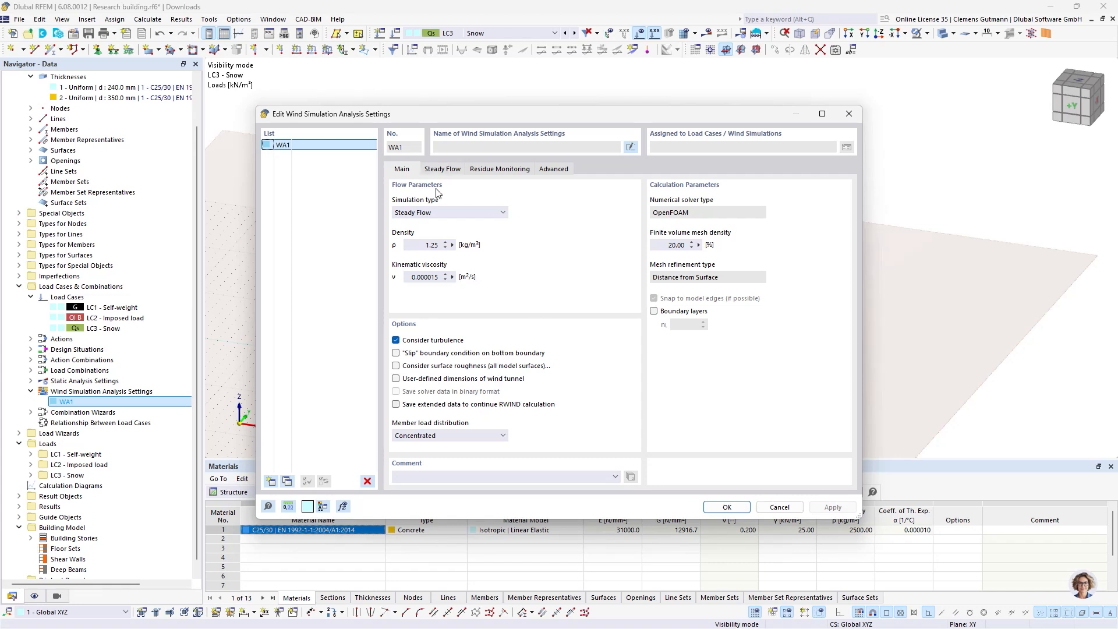
{"action": "left_click", "coordinate": [444, 170]}
{"action": "left_click", "coordinate": [474, 170]}
{"action": "left_click", "coordinate": [440, 170]}
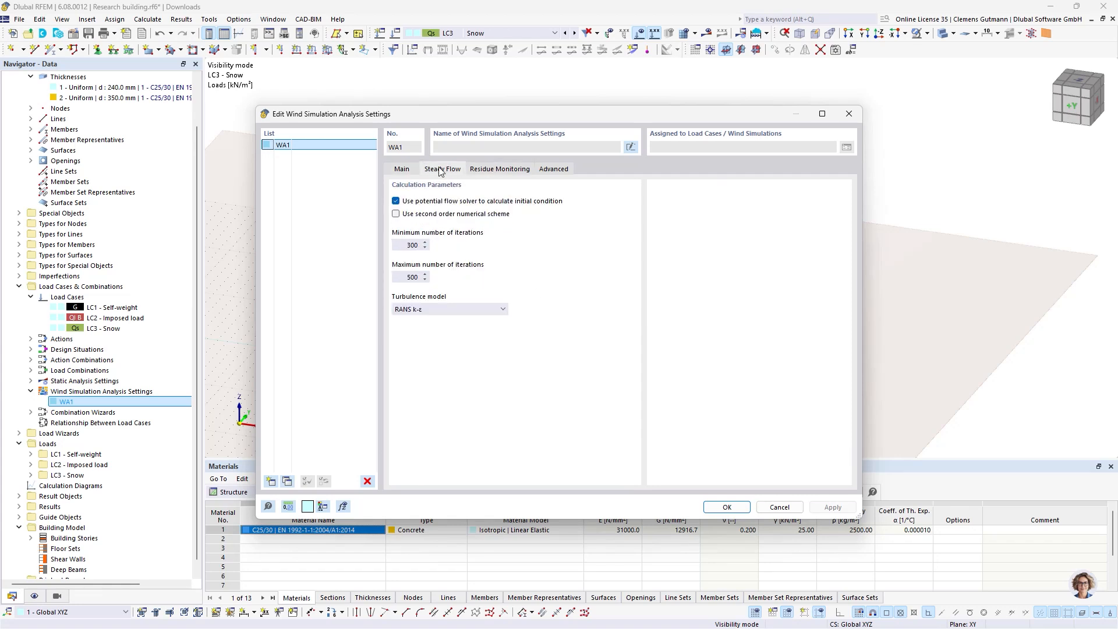
{"action": "left_click", "coordinate": [544, 170]}
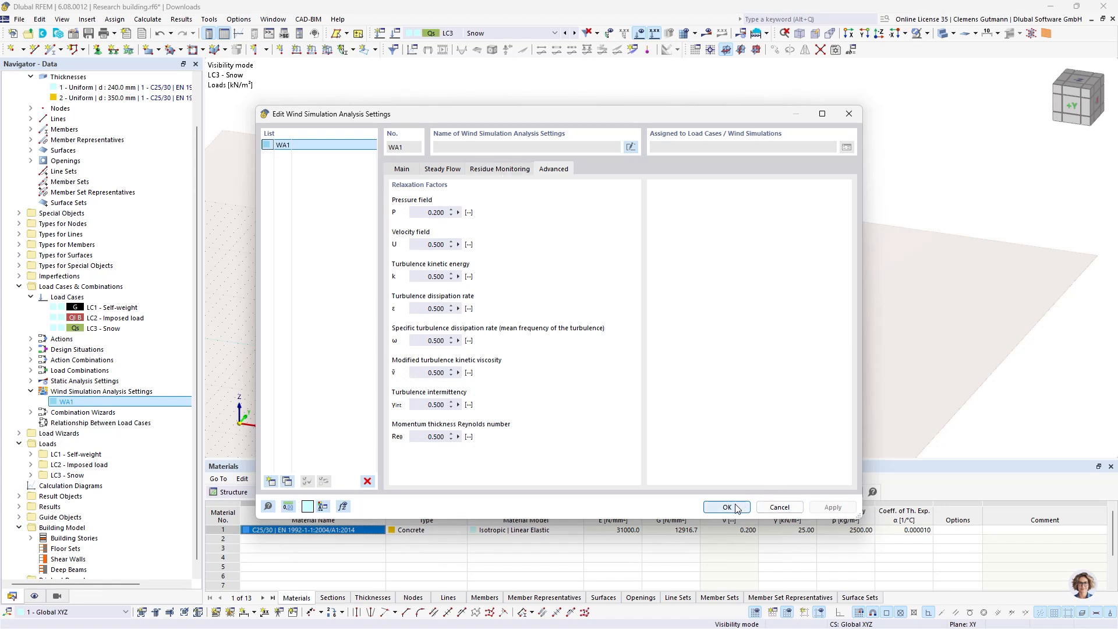
Step: Set the maximum number of iterations to 800 in the steady flow parameters of WA1 and confirm the settings
{"action": "left_click", "coordinate": [504, 170]}
{"action": "left_click", "coordinate": [457, 170]}
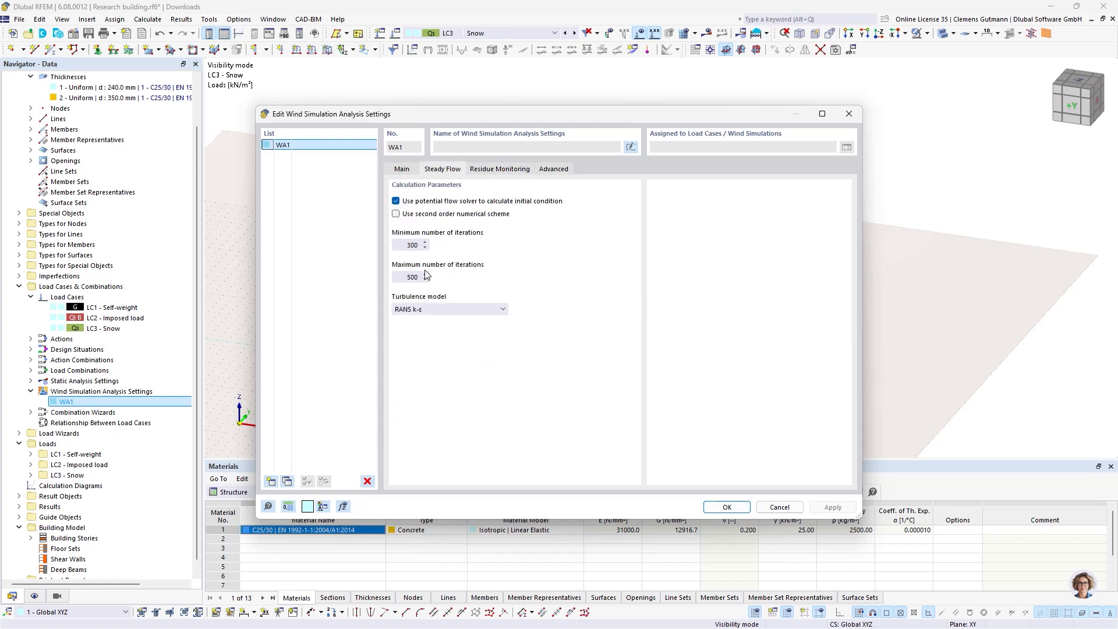
{"action": "left_click", "coordinate": [426, 276]}
{"action": "key", "text": "ctrl+a"}
{"action": "type", "text": "800"}
{"action": "key", "text": "Tab"}
{"action": "left_click", "coordinate": [727, 507]}
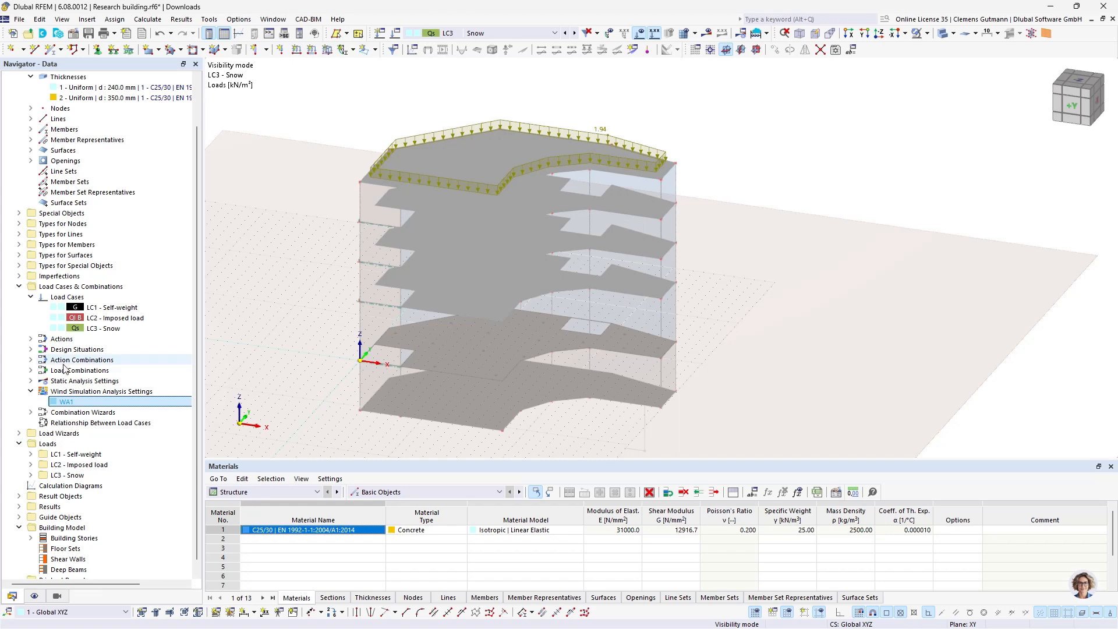
Step: Set the terrain category of wind profile 1, according to EN 1991 | CEN | 2015-09, to Category III
{"action": "scroll", "coordinate": [66, 427], "scroll_direction": "down", "scroll_amount": 1}
{"action": "double_click", "coordinate": [62, 424]}
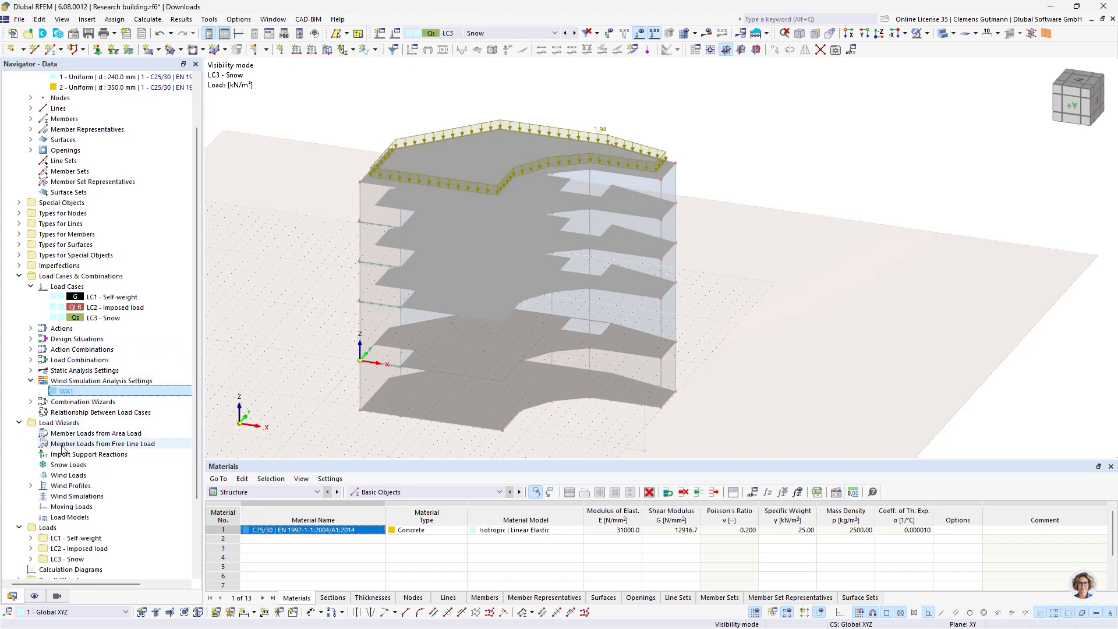
{"action": "scroll", "coordinate": [63, 448], "scroll_direction": "down", "scroll_amount": 3}
{"action": "left_click", "coordinate": [31, 391]}
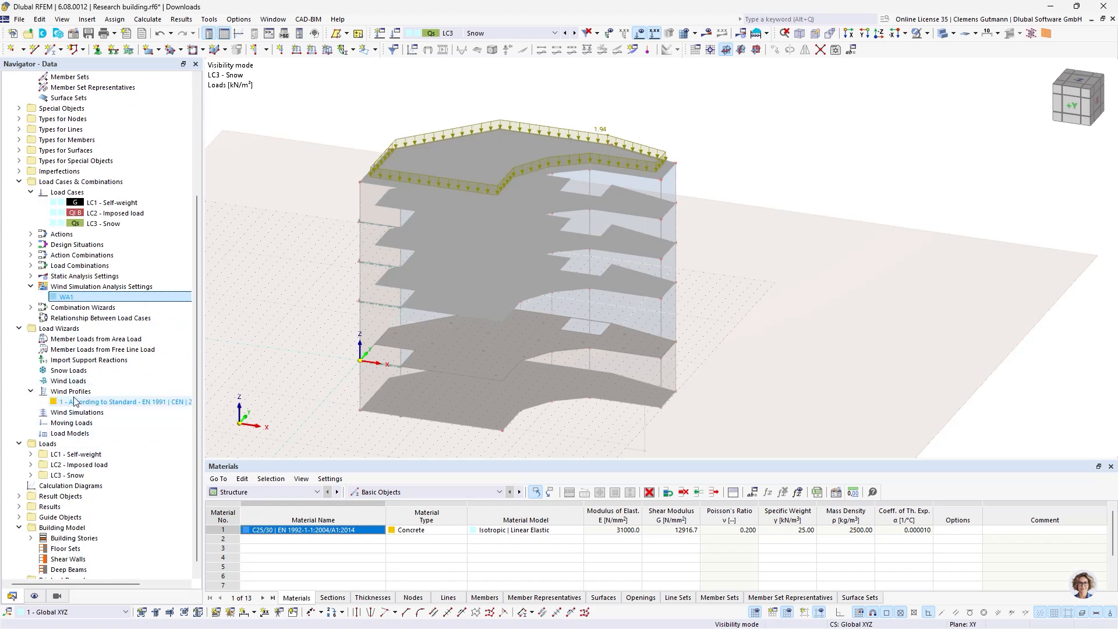
{"action": "double_click", "coordinate": [94, 402]}
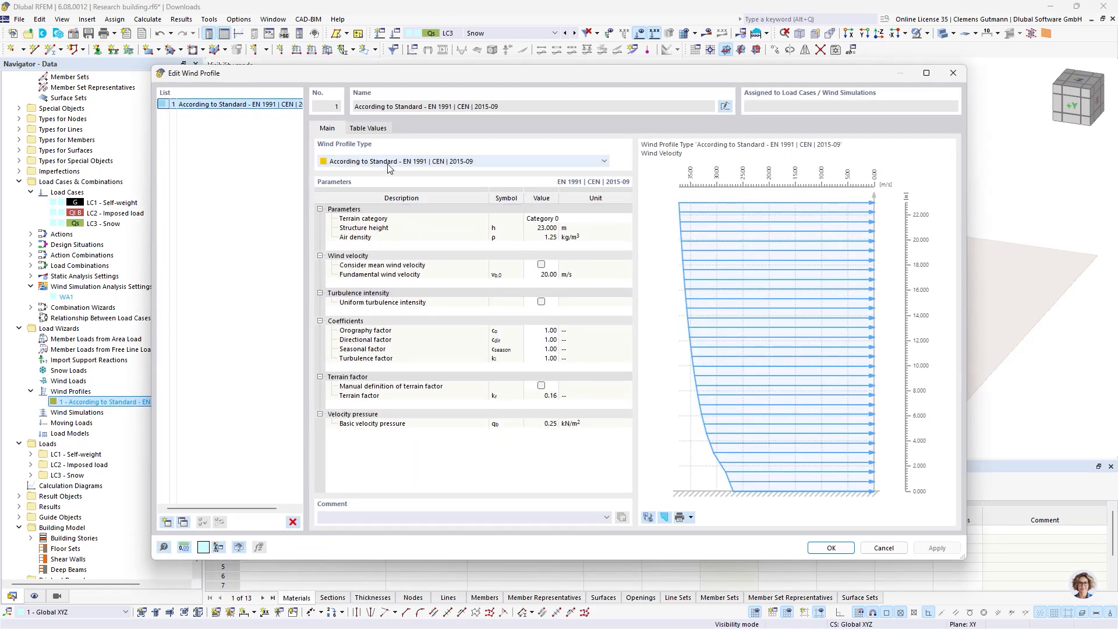
{"action": "left_click", "coordinate": [389, 163]}
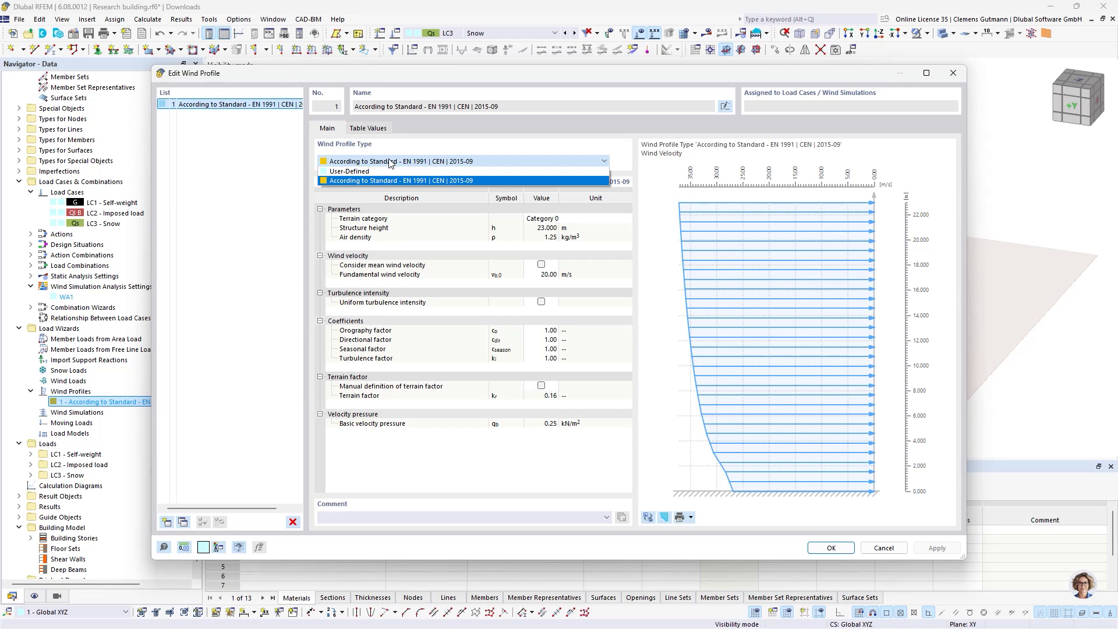
{"action": "left_click", "coordinate": [390, 163]}
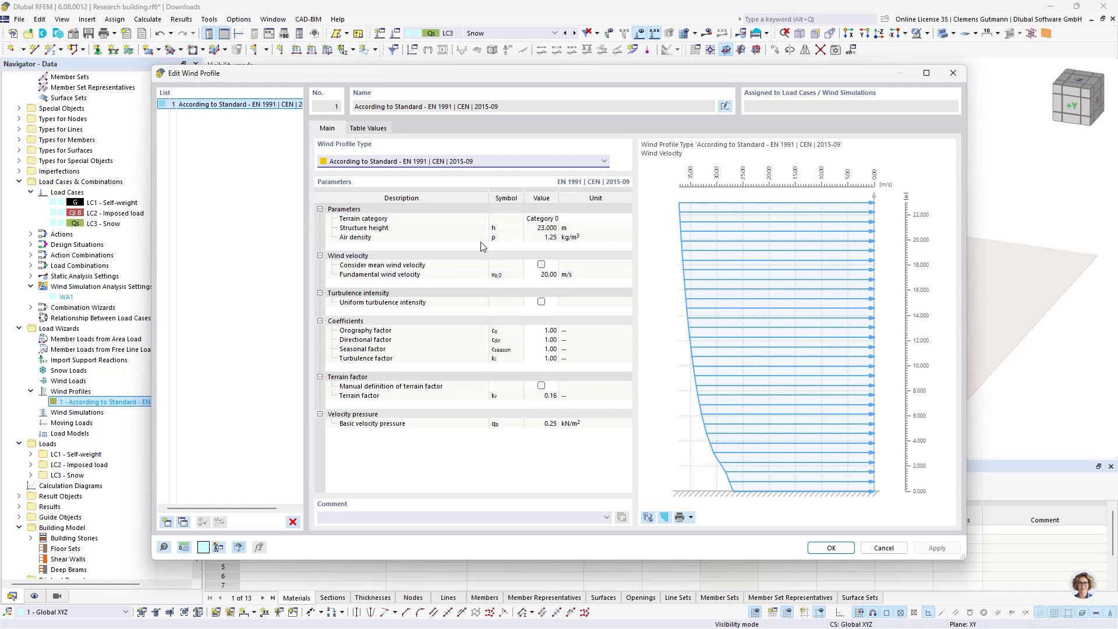
{"action": "left_click", "coordinate": [553, 218]}
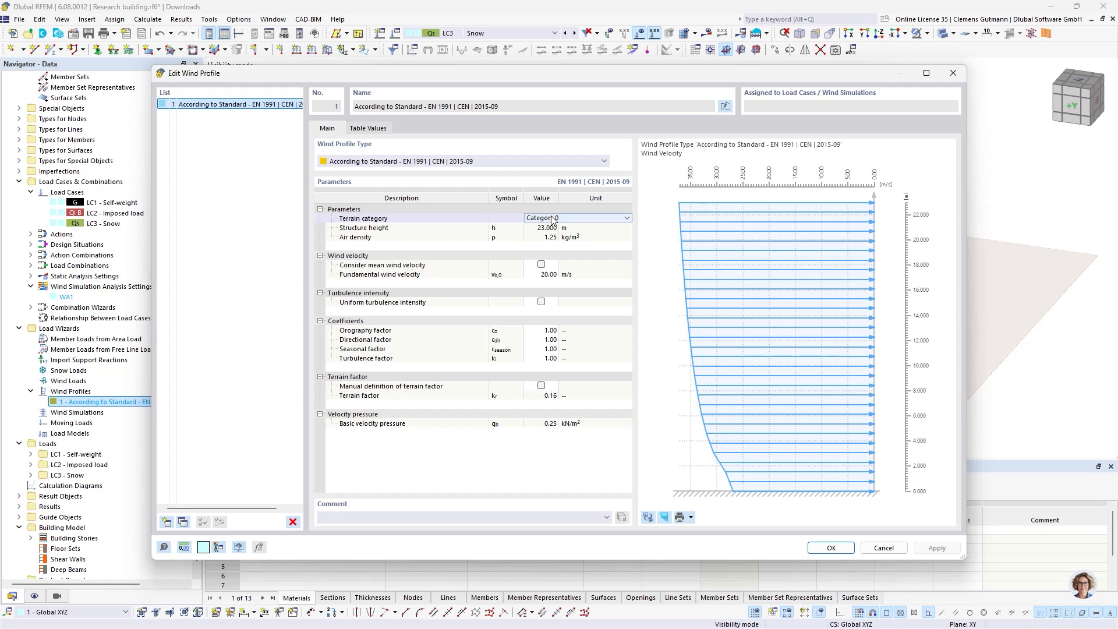
{"action": "left_click", "coordinate": [552, 219]}
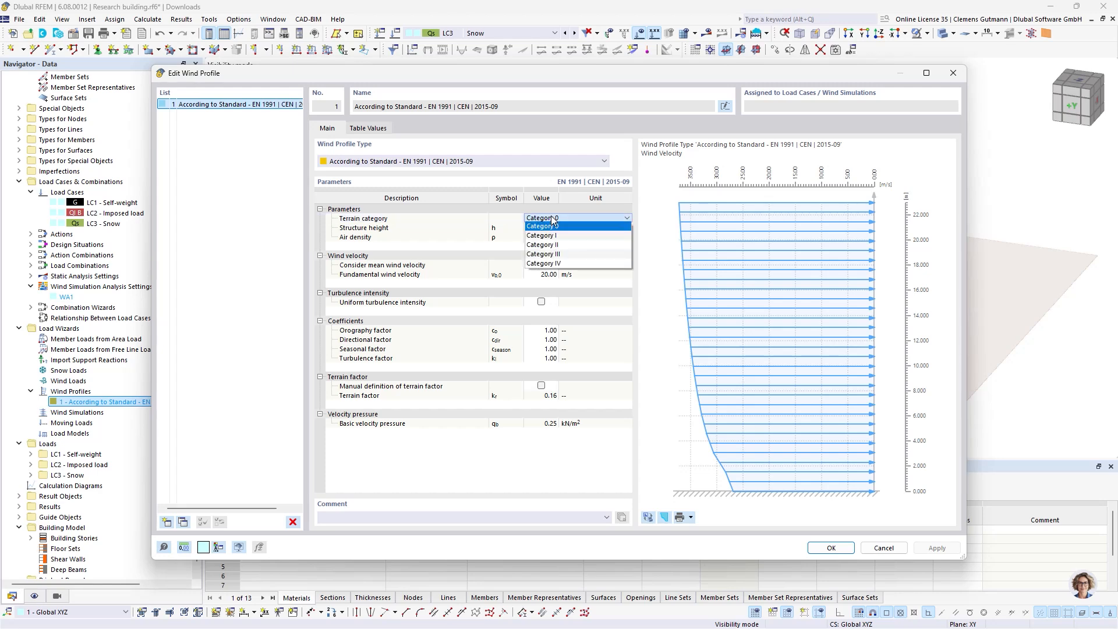
{"action": "left_click", "coordinate": [560, 255]}
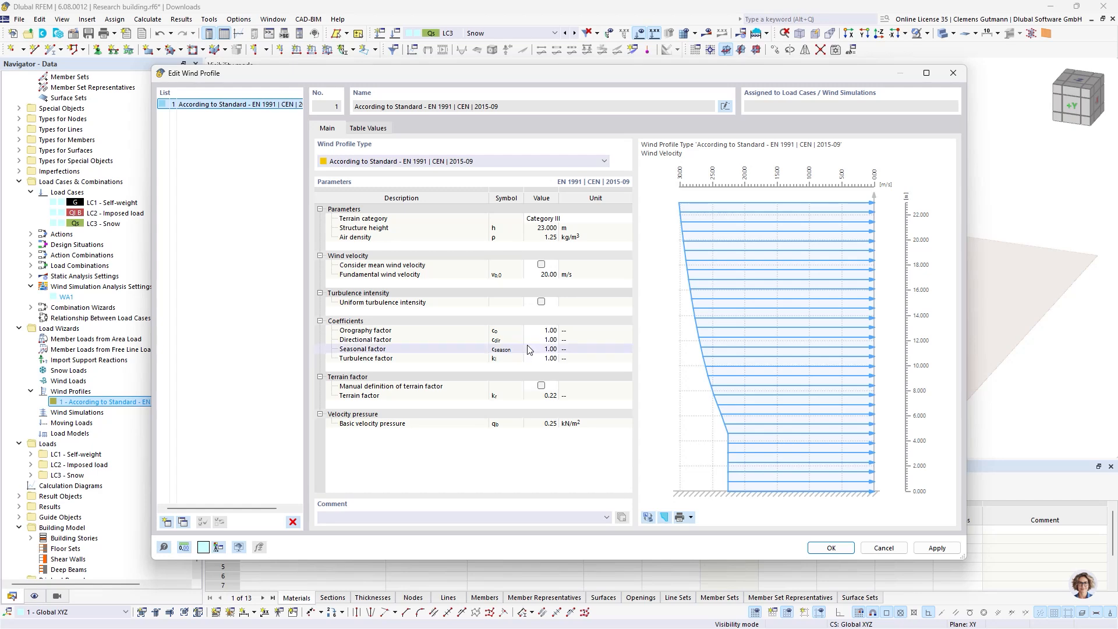
{"action": "left_click", "coordinate": [832, 548]}
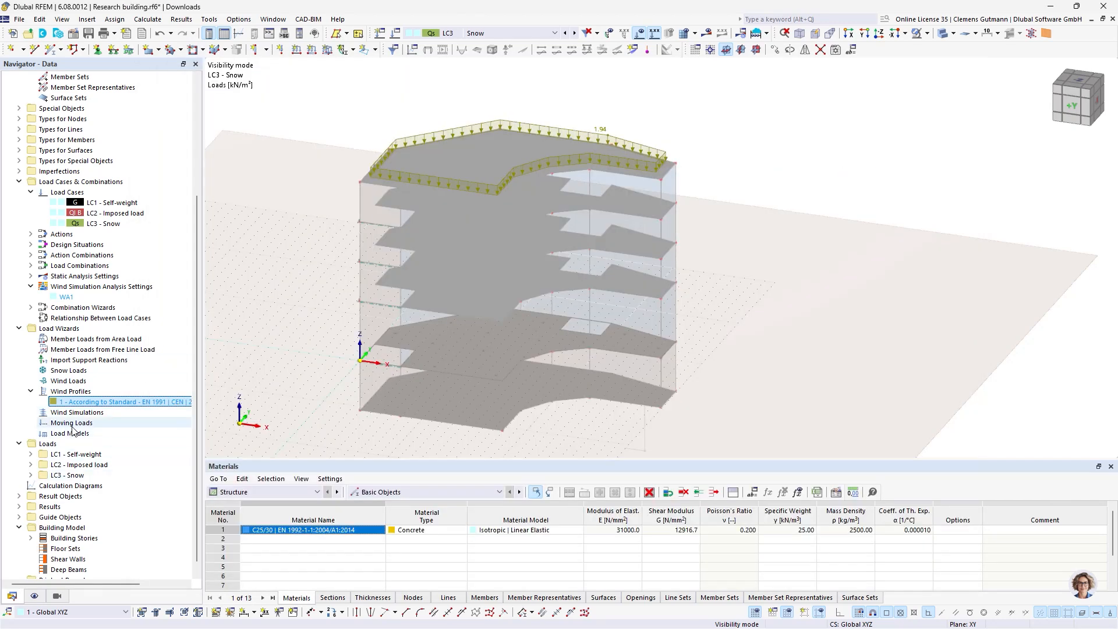
Step: Create a wind simulation with WA1, wind profile 1 and uniform wind direction at a 90° step angle, generating load cases LC4 to LC7
{"action": "right_click", "coordinate": [88, 413]}
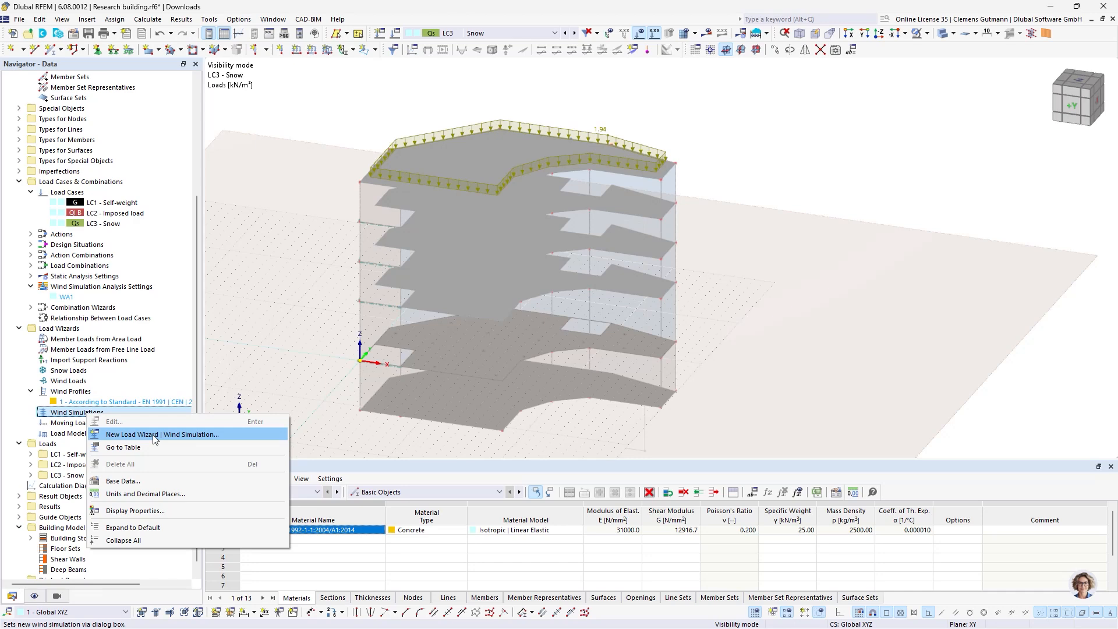
{"action": "left_click", "coordinate": [153, 434]}
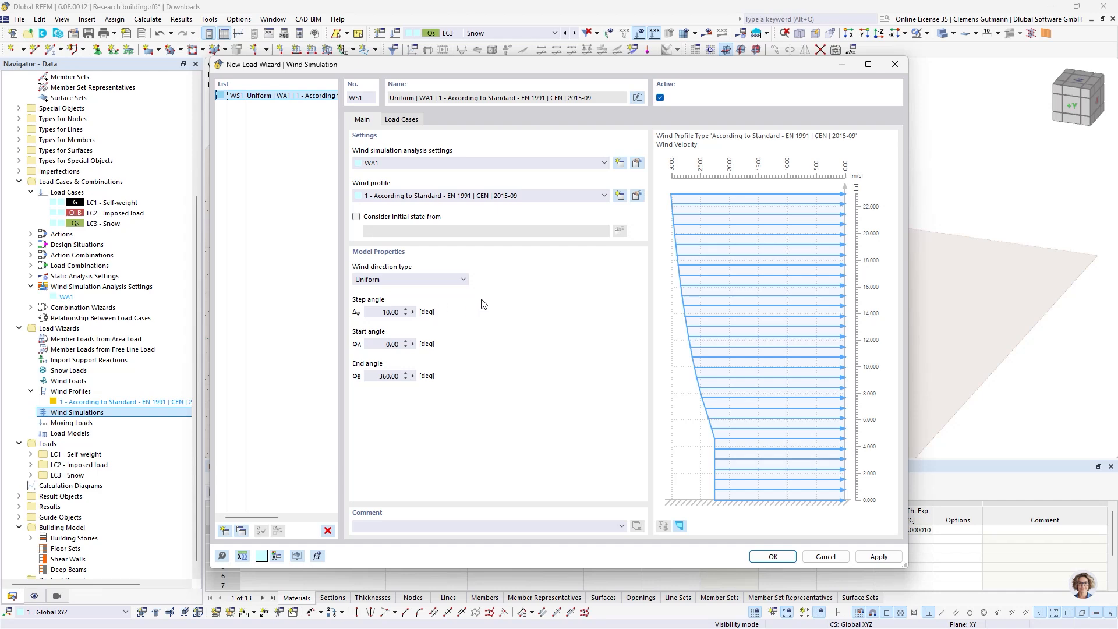
{"action": "left_click", "coordinate": [431, 280]}
{"action": "left_click", "coordinate": [429, 280]}
{"action": "key", "text": "Tab"}
{"action": "type", "text": "9"}
{"action": "key", "text": "Tab"}
{"action": "left_click", "coordinate": [417, 120]}
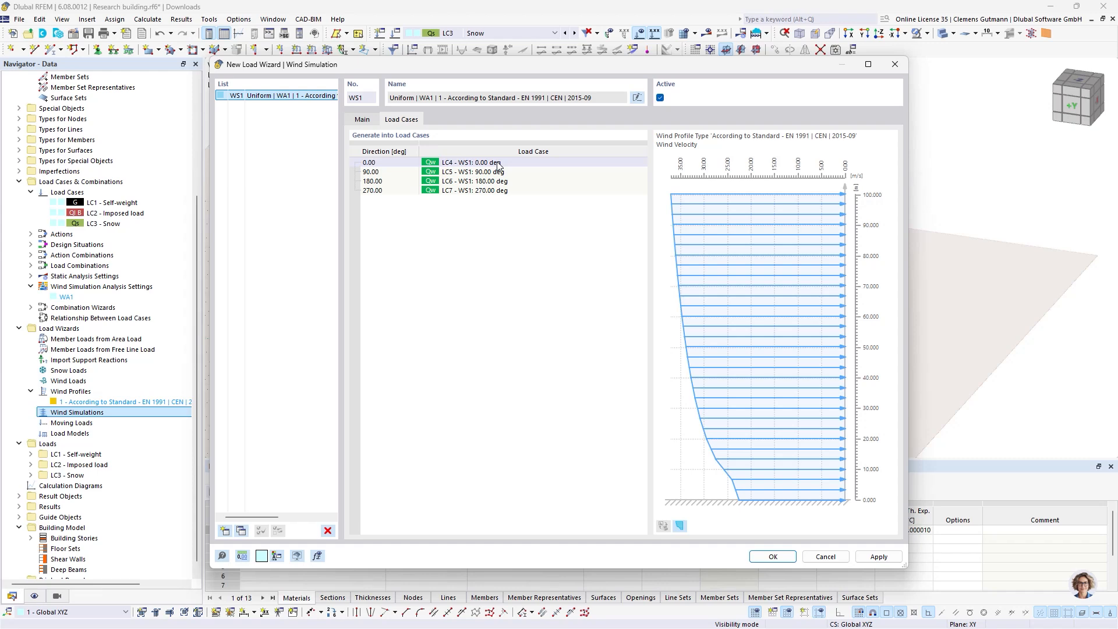
{"action": "left_click", "coordinate": [768, 557]}
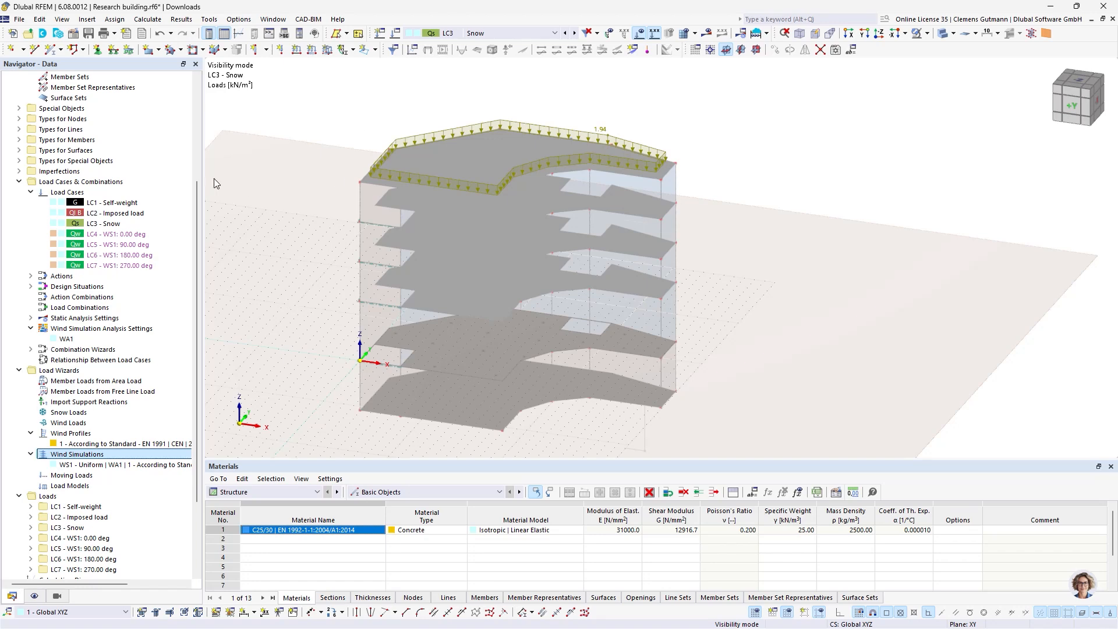
Step: Generate the action and load combinations with the wind load cases, look through the load combination list and accept it
{"action": "right_click", "coordinate": [77, 193]}
{"action": "left_click", "coordinate": [134, 201]}
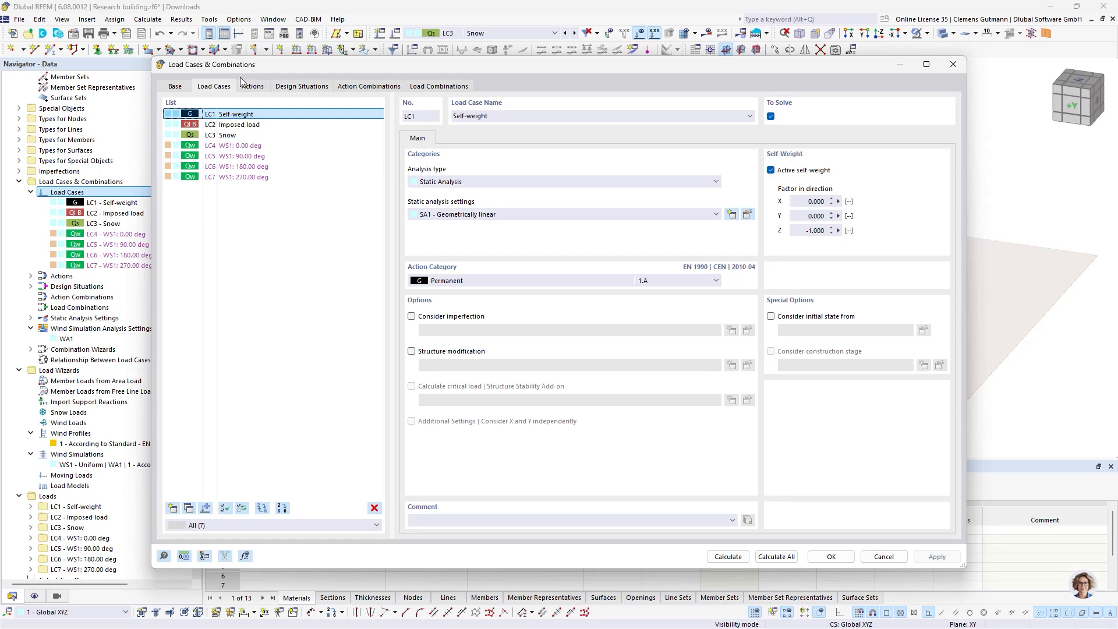
{"action": "left_click", "coordinate": [347, 86]}
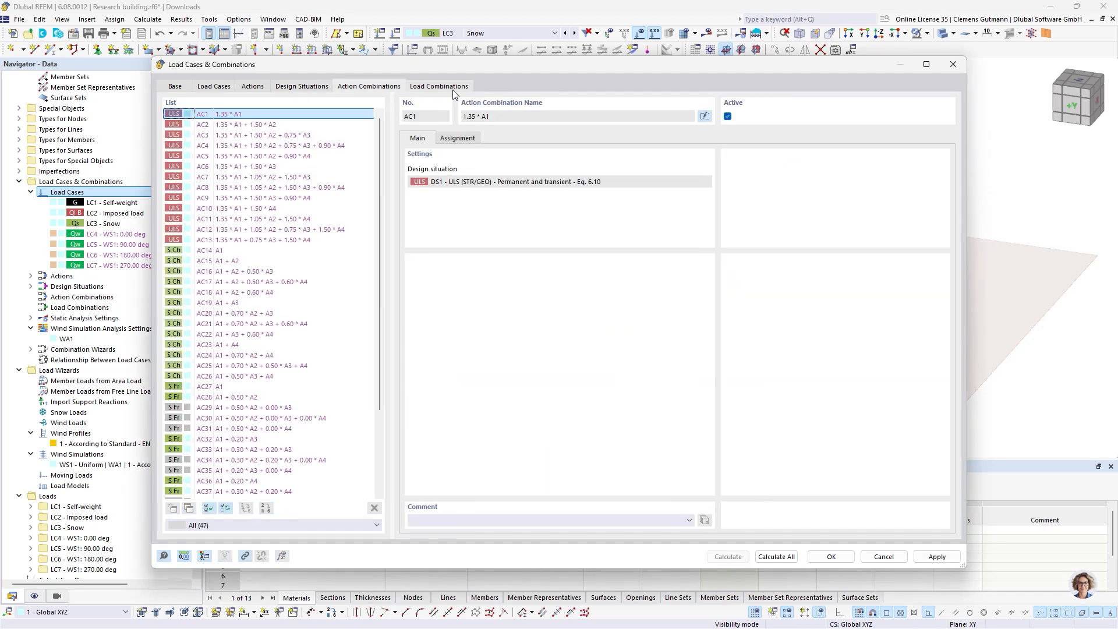
{"action": "left_click", "coordinate": [452, 87]}
{"action": "scroll", "coordinate": [314, 299], "scroll_direction": "down", "scroll_amount": 15}
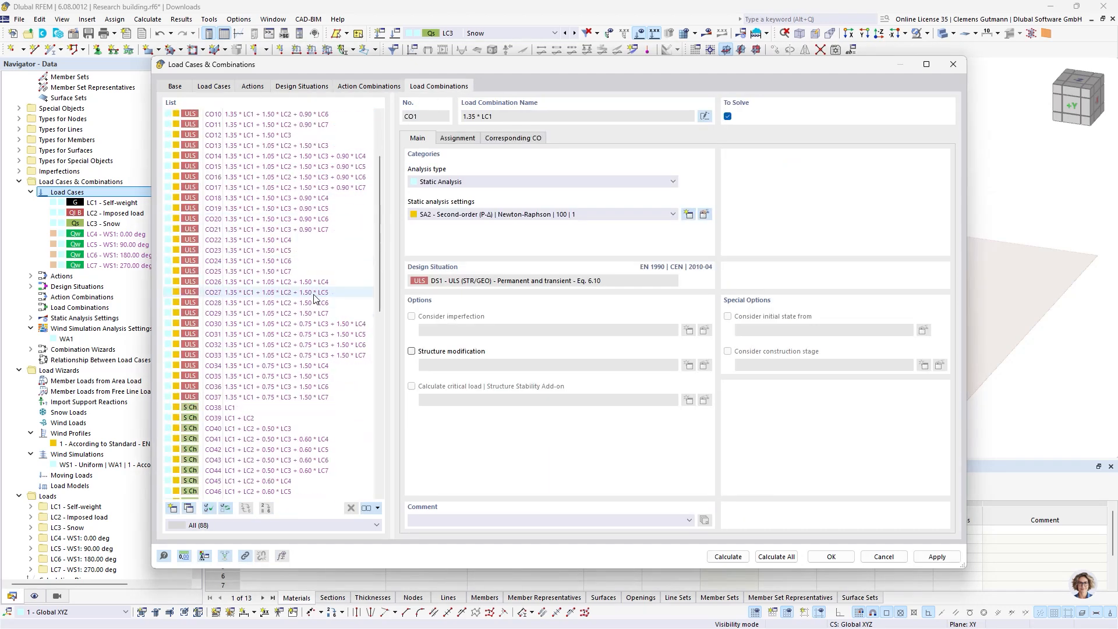
{"action": "scroll", "coordinate": [314, 299], "scroll_direction": "down", "scroll_amount": 2}
{"action": "scroll", "coordinate": [314, 299], "scroll_direction": "up", "scroll_amount": 17}
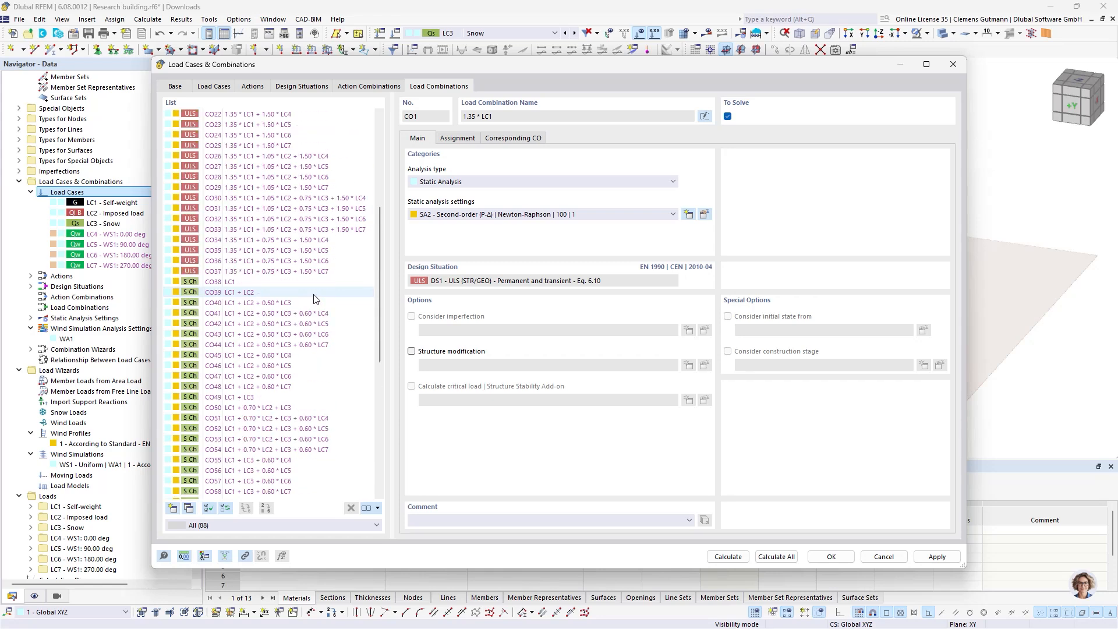
{"action": "left_click", "coordinate": [821, 558]}
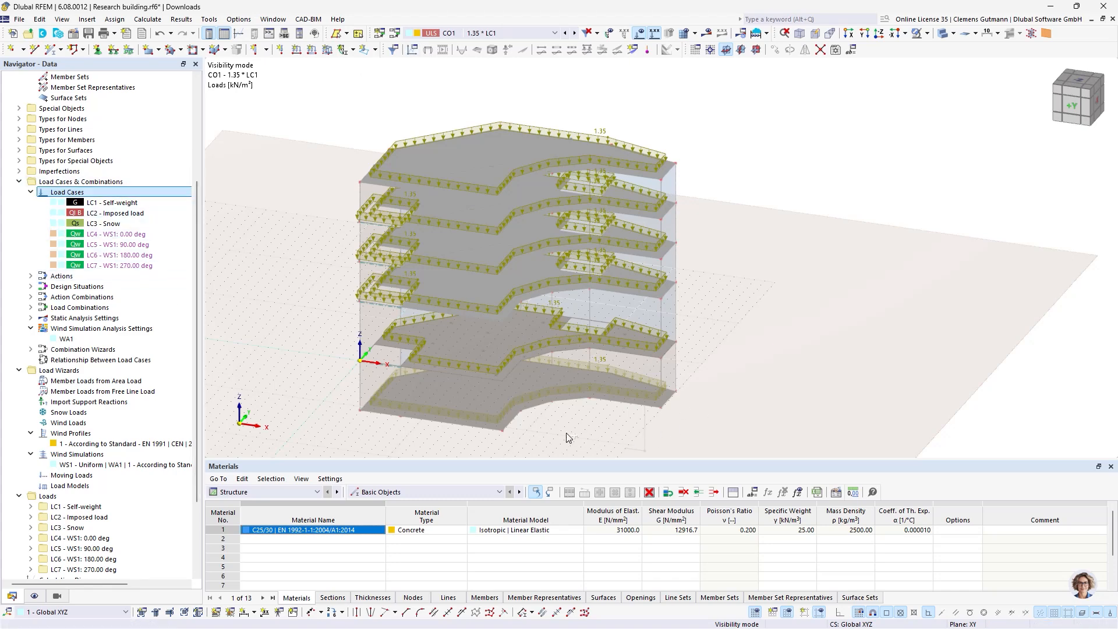
{"action": "mouse_move", "coordinate": [567, 433]}
{"action": "middle_mouse_down", "text": "ctrl"}
{"action": "mouse_move", "coordinate": [573, 459]}
{"action": "mouse_move", "coordinate": [572, 435]}
{"action": "middle_mouse_up", "text": "ctrl"}
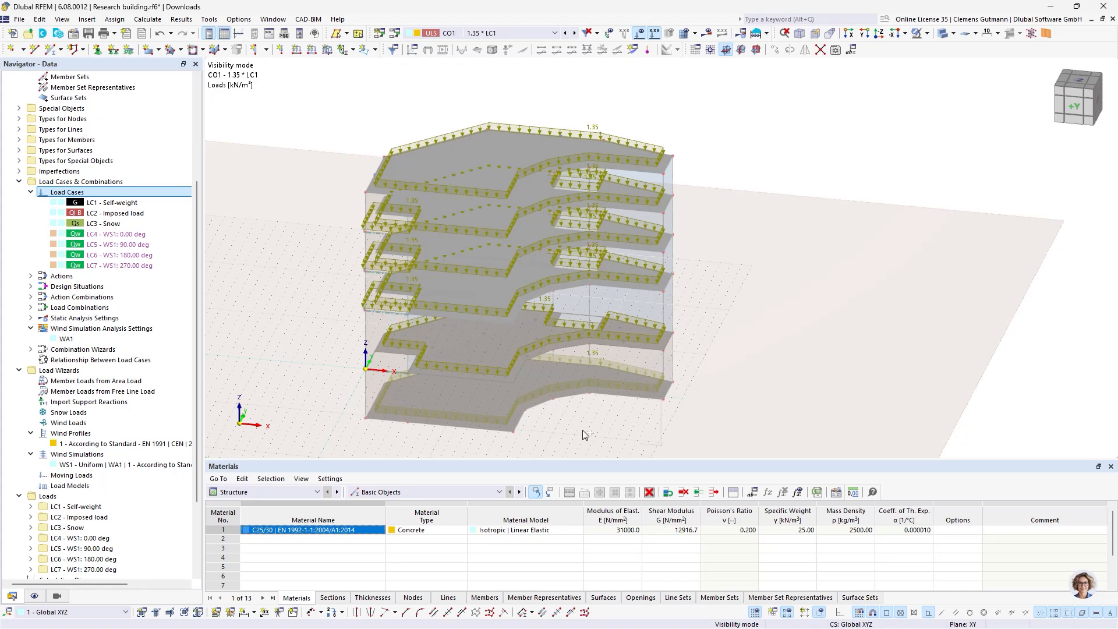
{"action": "middle_click_drag", "start_coordinate": [585, 434], "coordinate": [589, 426]}
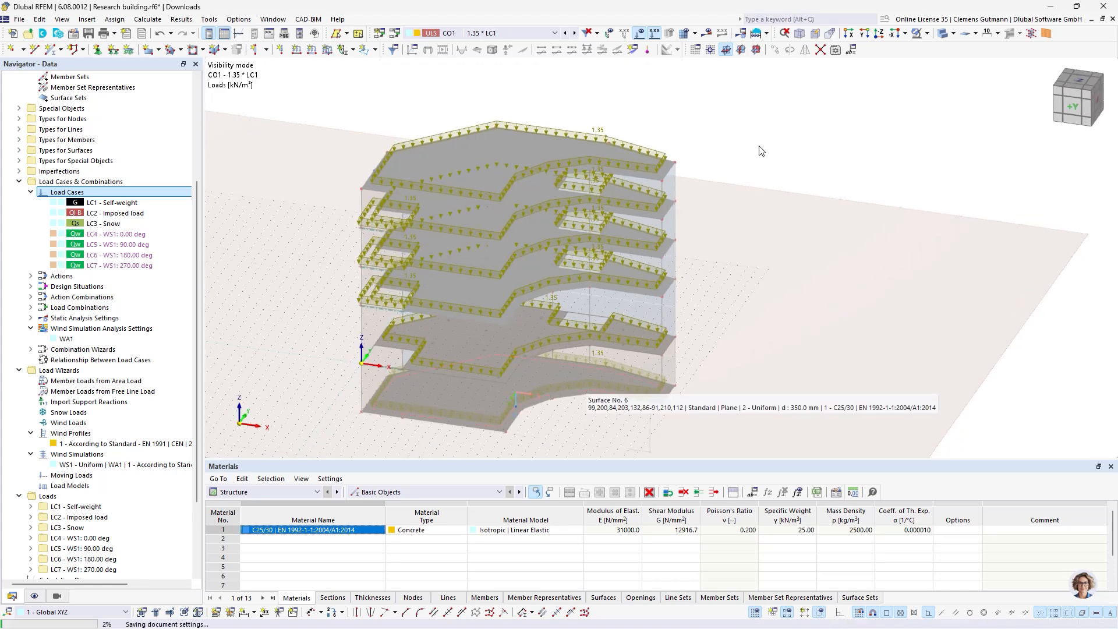
{"action": "left_click", "coordinate": [767, 33]}
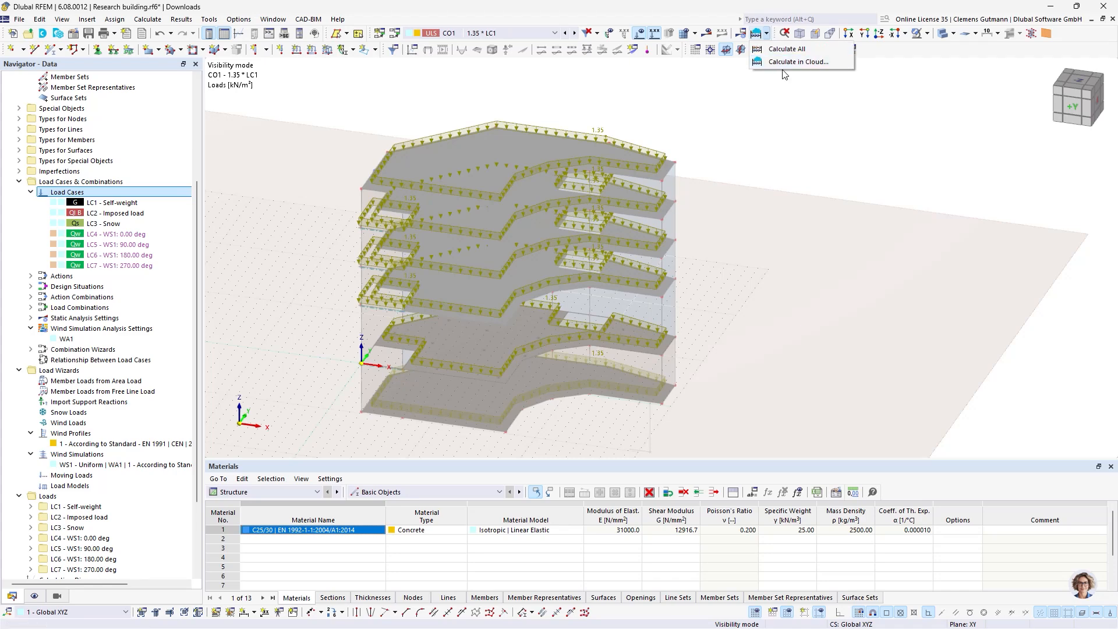
{"action": "left_click", "coordinate": [761, 175]}
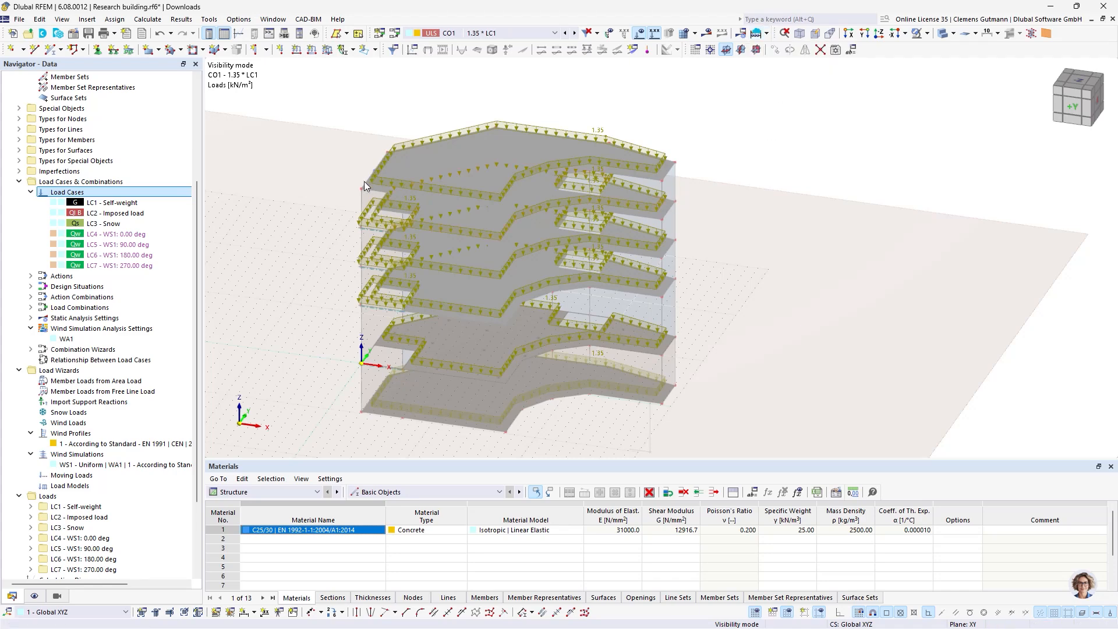
{"action": "scroll", "coordinate": [112, 206], "scroll_direction": "up", "scroll_amount": 5}
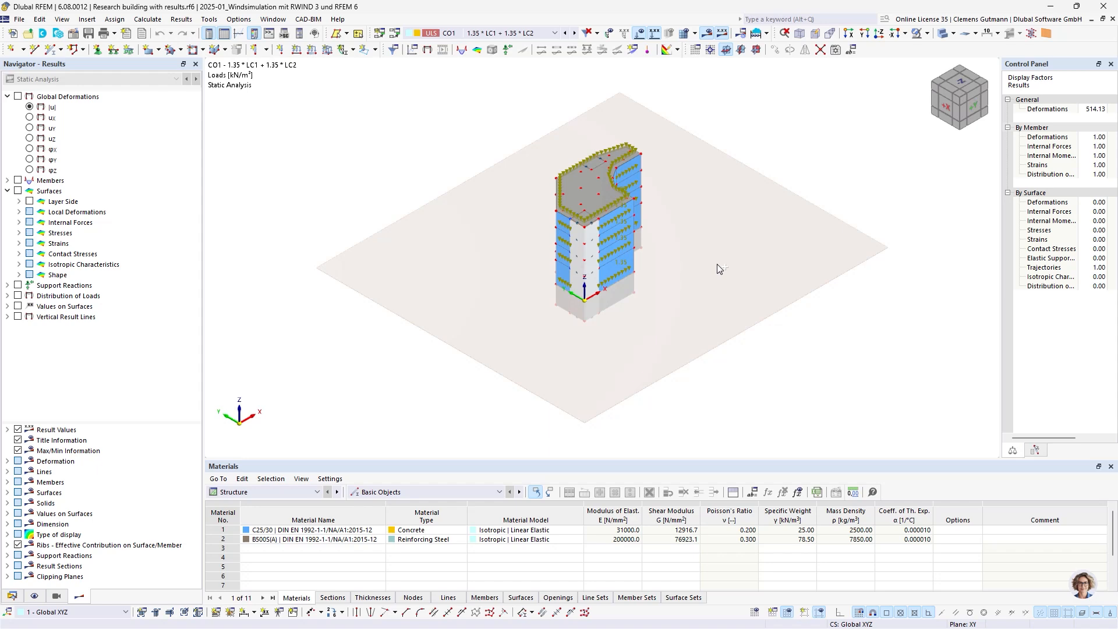
Step: Inspect the calculated building model and display wind load case LC5 - WS1: 0.00 deg
{"action": "middle_click_drag", "start_coordinate": [717, 265], "coordinate": [532, 267], "text": "ctrl"}
{"action": "scroll", "coordinate": [619, 134], "scroll_direction": "up", "scroll_amount": 4}
{"action": "scroll", "coordinate": [638, 357], "scroll_direction": "down", "scroll_amount": 3}
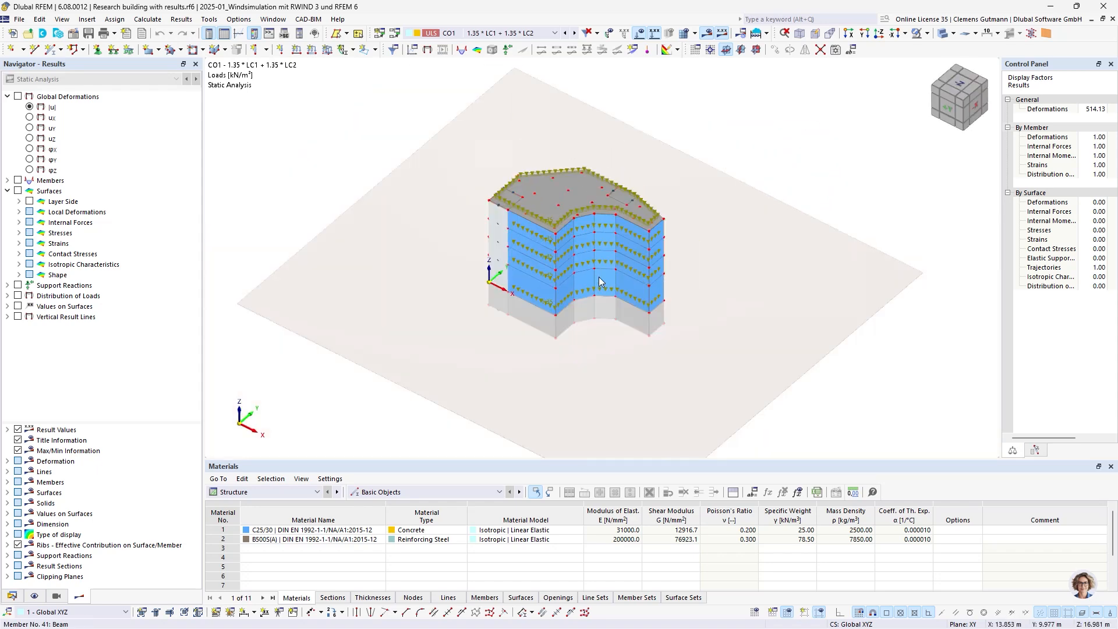
{"action": "middle_click_drag", "start_coordinate": [527, 329], "coordinate": [591, 319], "text": "ctrl"}
{"action": "scroll", "coordinate": [623, 133], "scroll_direction": "up", "scroll_amount": 2}
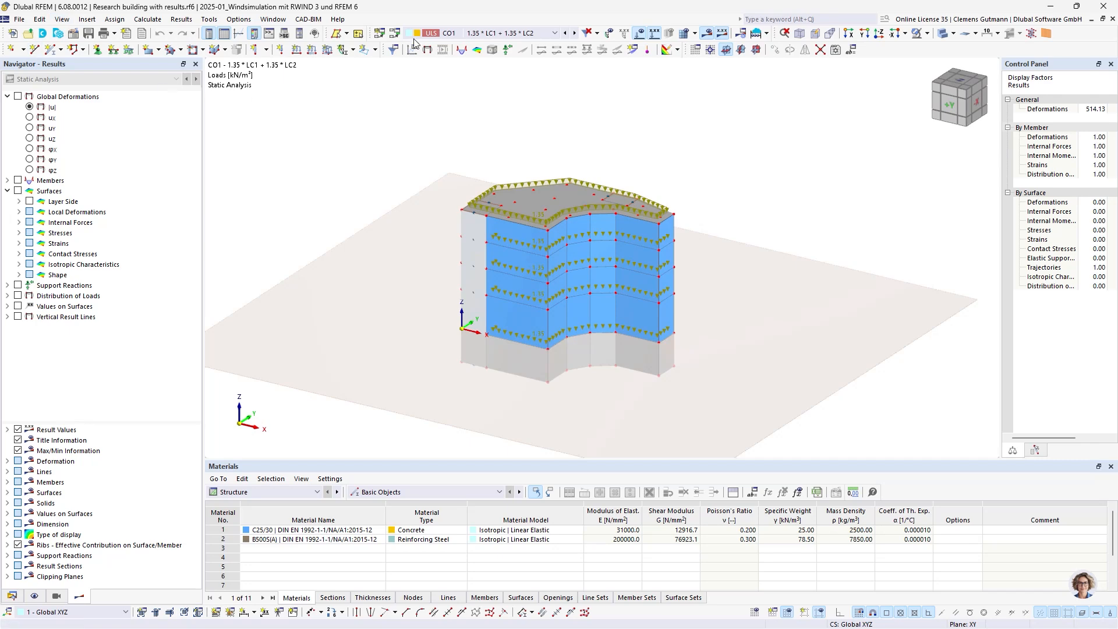
{"action": "left_click", "coordinate": [462, 33]}
{"action": "scroll", "coordinate": [495, 117], "scroll_direction": "up", "scroll_amount": 5}
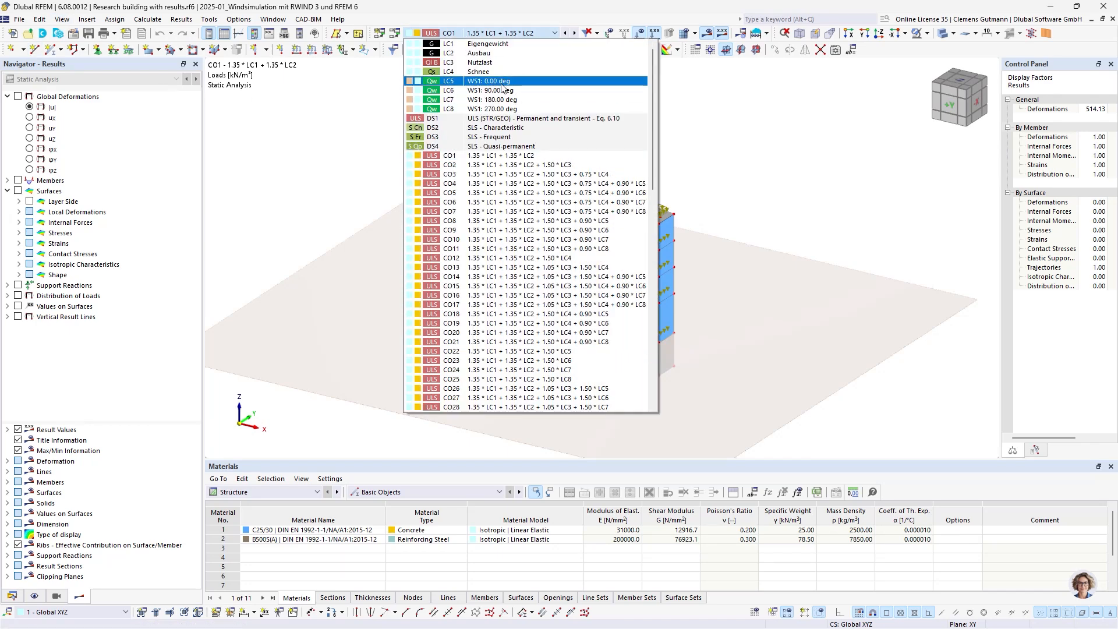
{"action": "left_click", "coordinate": [483, 82]}
{"action": "middle_click_drag", "start_coordinate": [651, 402], "coordinate": [482, 411]}
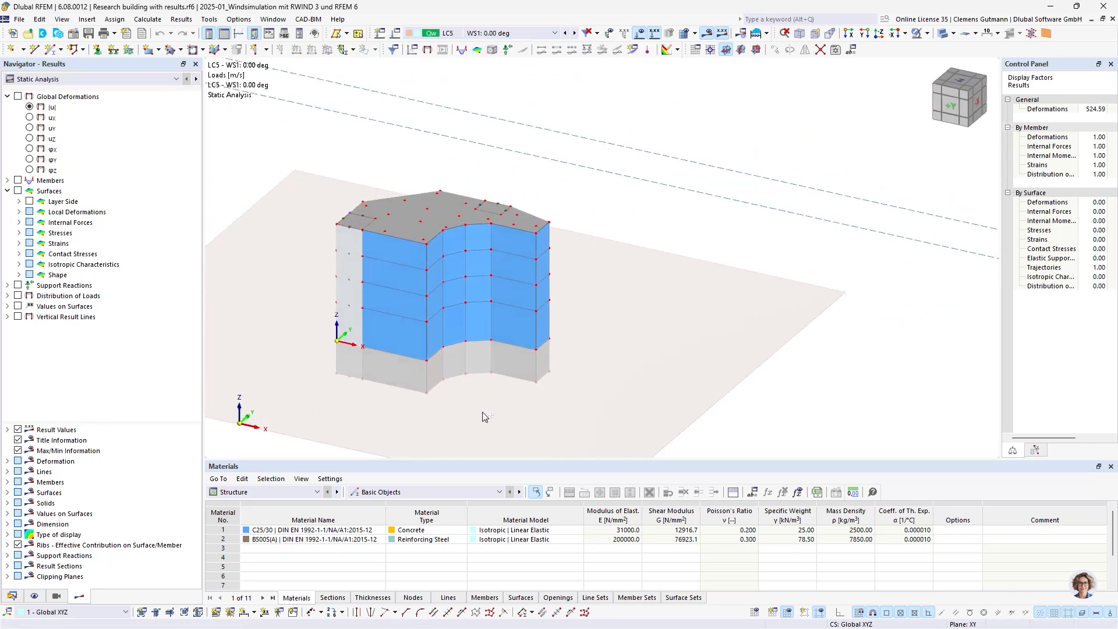
Step: Show the wind simulation surface pressures of LC5 on the computational model and examine them around the building
{"action": "left_click", "coordinate": [196, 80]}
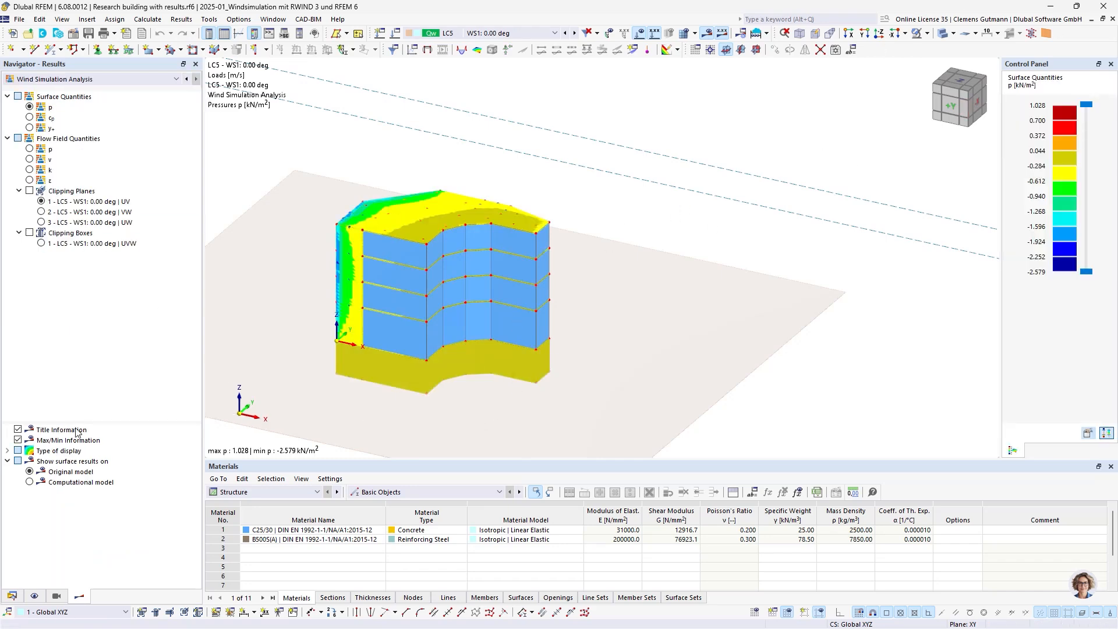
{"action": "left_click", "coordinate": [70, 482]}
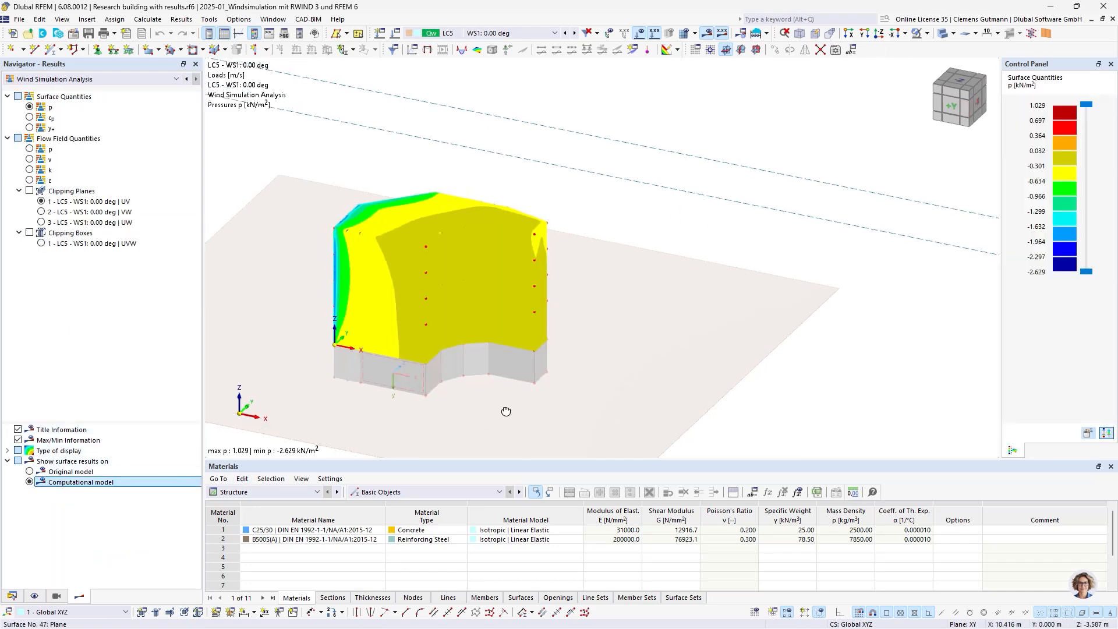
{"action": "middle_click_drag", "start_coordinate": [506, 412], "coordinate": [604, 287], "text": "ctrl"}
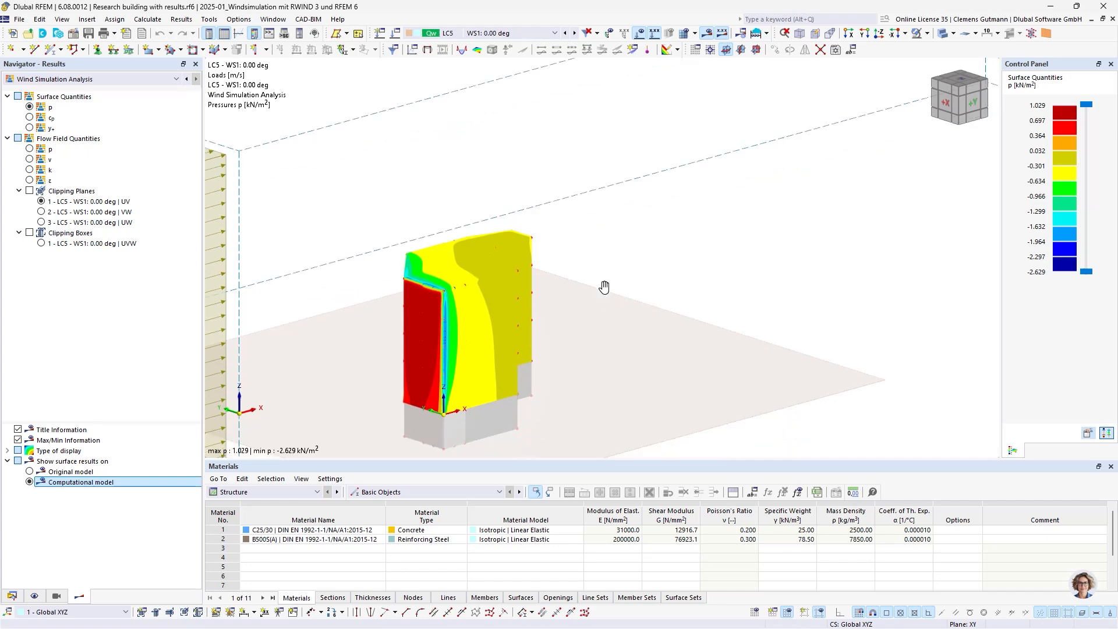
{"action": "middle_click_drag", "start_coordinate": [490, 215], "coordinate": [383, 349], "text": "ctrl"}
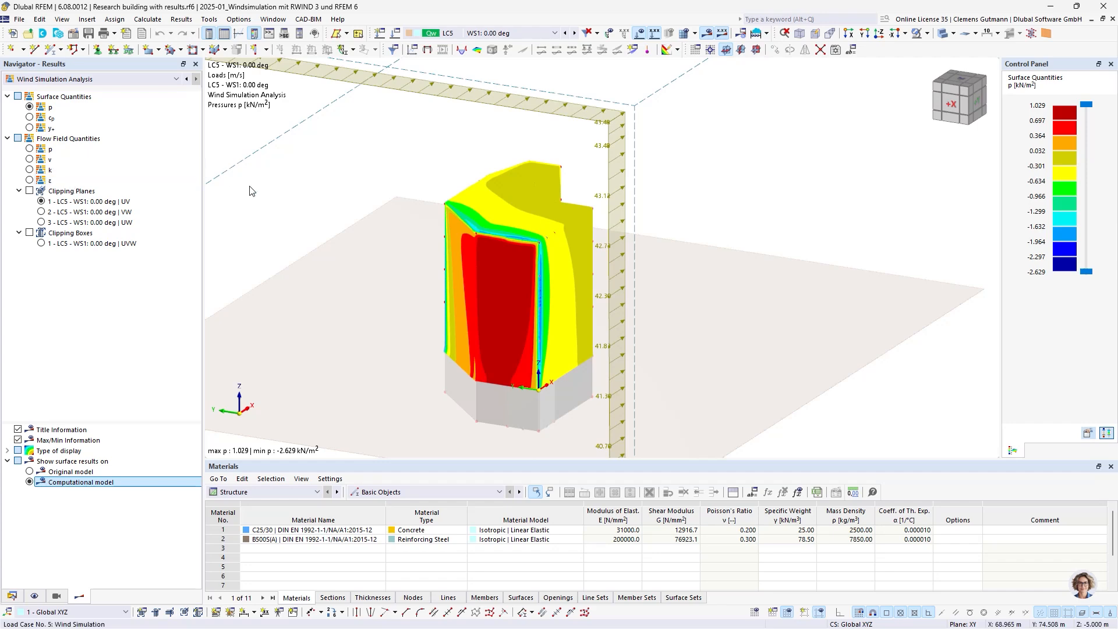
{"action": "scroll", "coordinate": [247, 273], "scroll_direction": "down", "scroll_amount": 3}
{"action": "middle_click_drag", "start_coordinate": [520, 341], "coordinate": [482, 352], "text": "ctrl"}
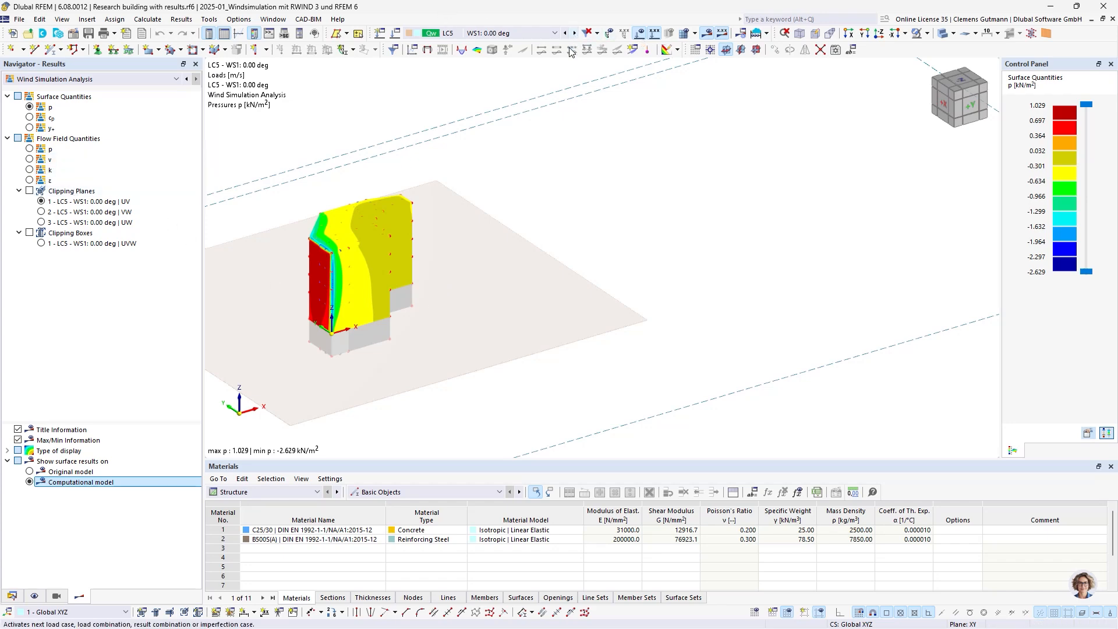
Step: Display load case LC6 - WS1: 90.00 deg and examine the surface pressures on the building's windward side
{"action": "middle_click_drag", "start_coordinate": [314, 316], "coordinate": [598, 323], "text": "ctrl"}
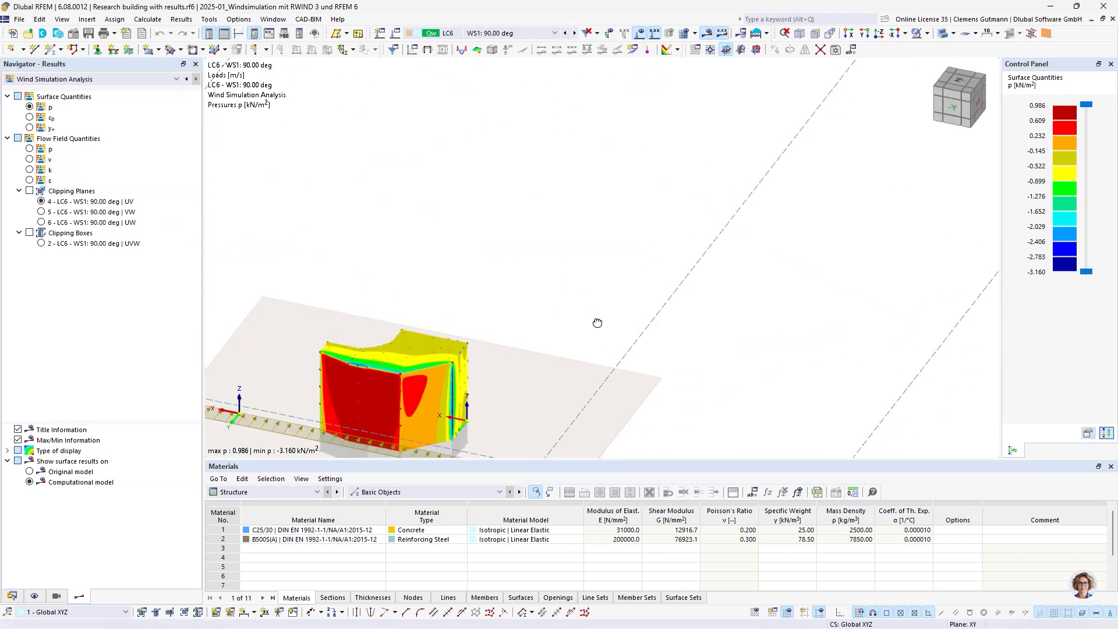
{"action": "middle_click_drag", "start_coordinate": [512, 380], "coordinate": [631, 296], "text": "ctrl"}
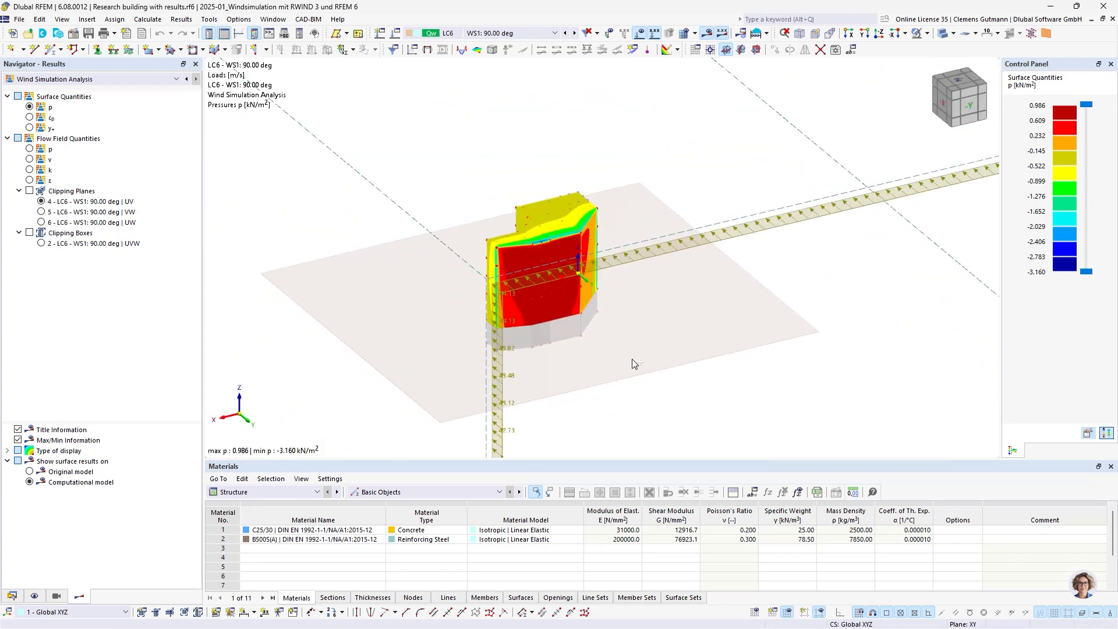
{"action": "middle_click_drag", "start_coordinate": [632, 360], "coordinate": [583, 322], "text": "ctrl"}
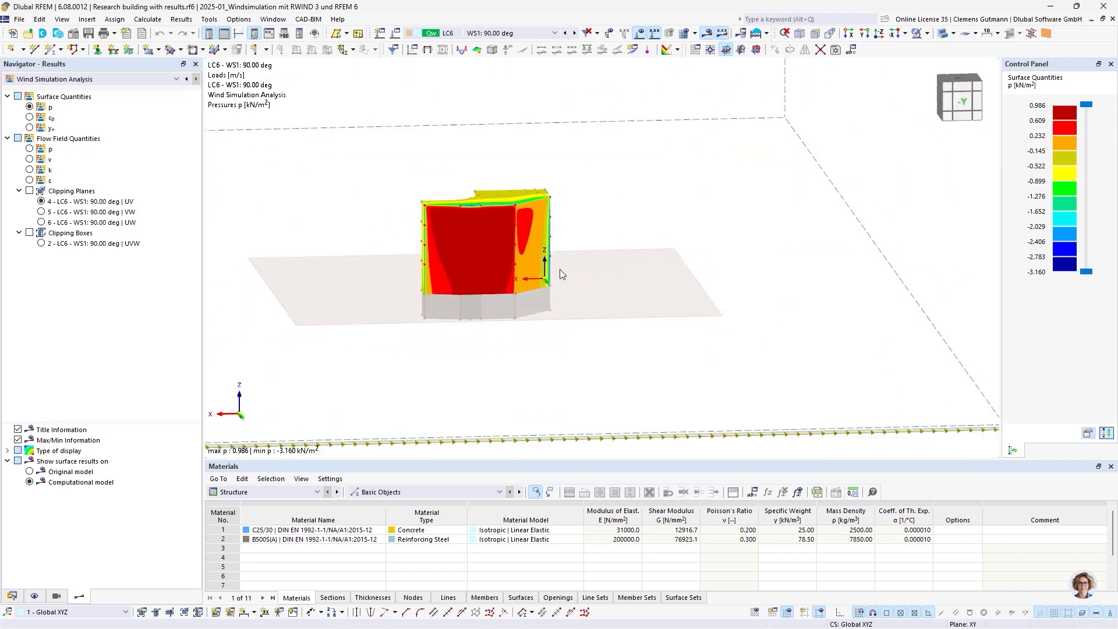
{"action": "scroll", "coordinate": [488, 198], "scroll_direction": "up", "scroll_amount": 3}
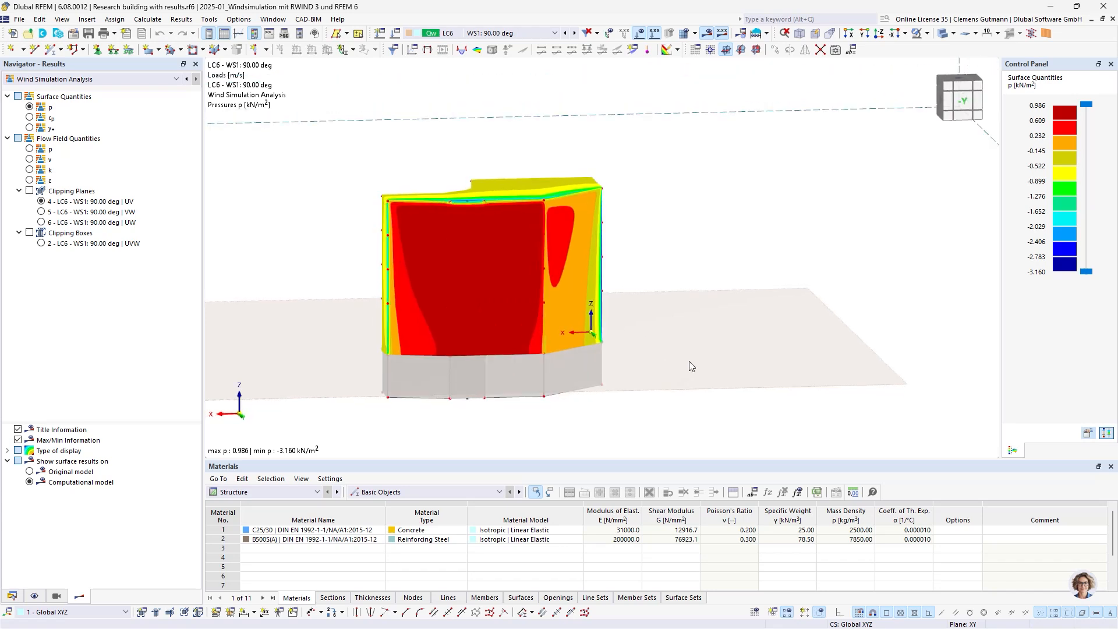
{"action": "scroll", "coordinate": [692, 338], "scroll_direction": "down", "scroll_amount": 3}
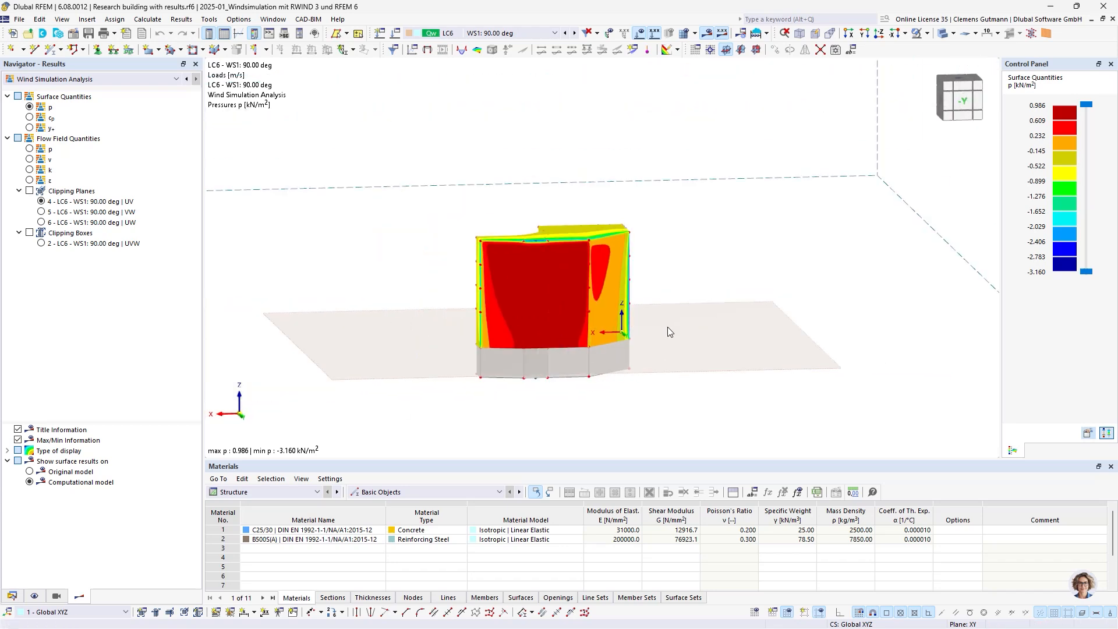
{"action": "middle_click_drag", "start_coordinate": [681, 373], "coordinate": [681, 329], "text": "ctrl"}
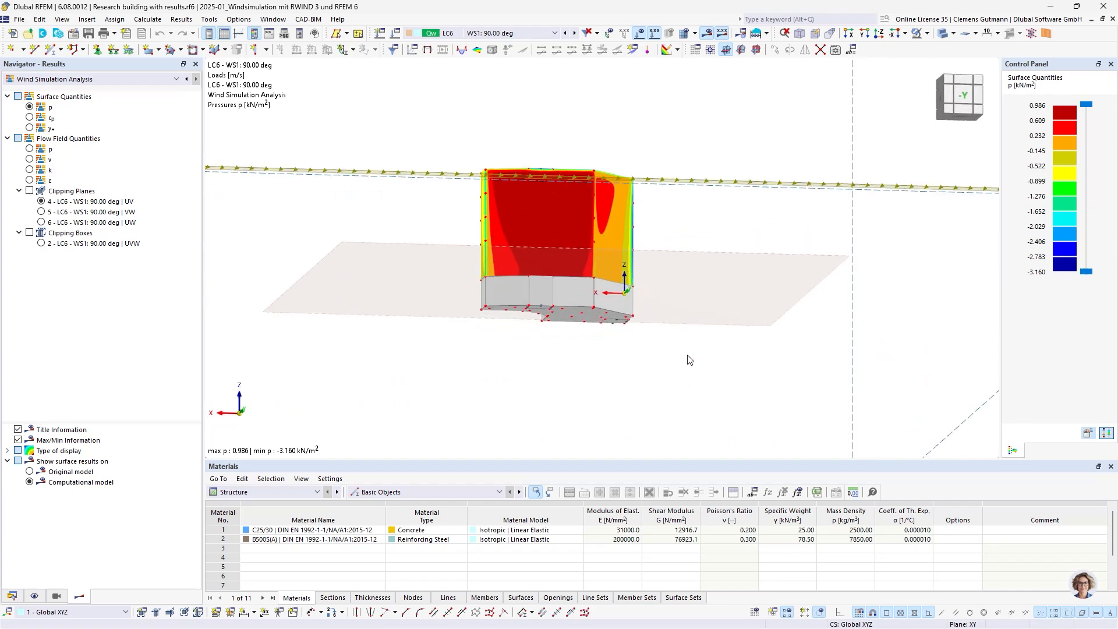
{"action": "middle_click_drag", "start_coordinate": [663, 273], "coordinate": [665, 308], "text": "ctrl"}
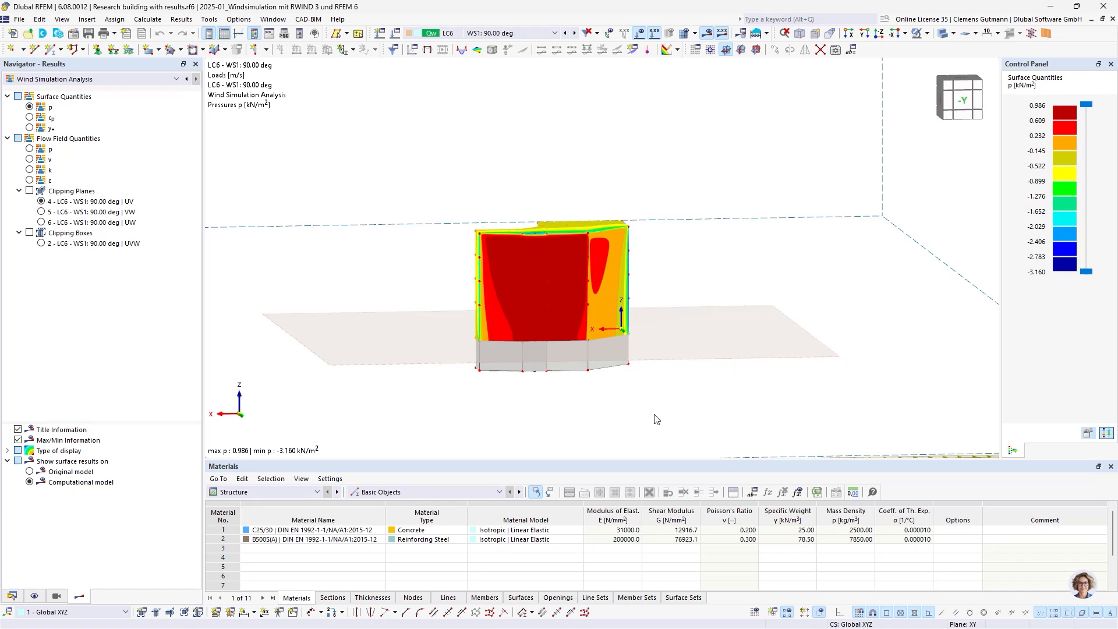
{"action": "middle_click_drag", "start_coordinate": [654, 412], "coordinate": [652, 397], "text": "ctrl"}
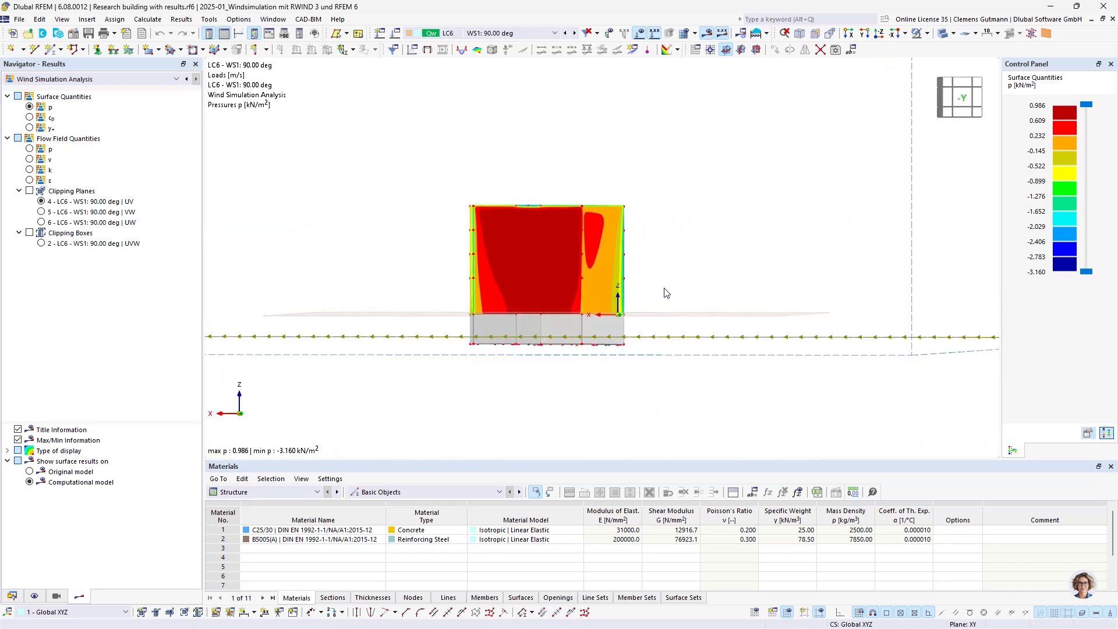
{"action": "middle_click_drag", "start_coordinate": [670, 300], "coordinate": [651, 350], "text": "ctrl"}
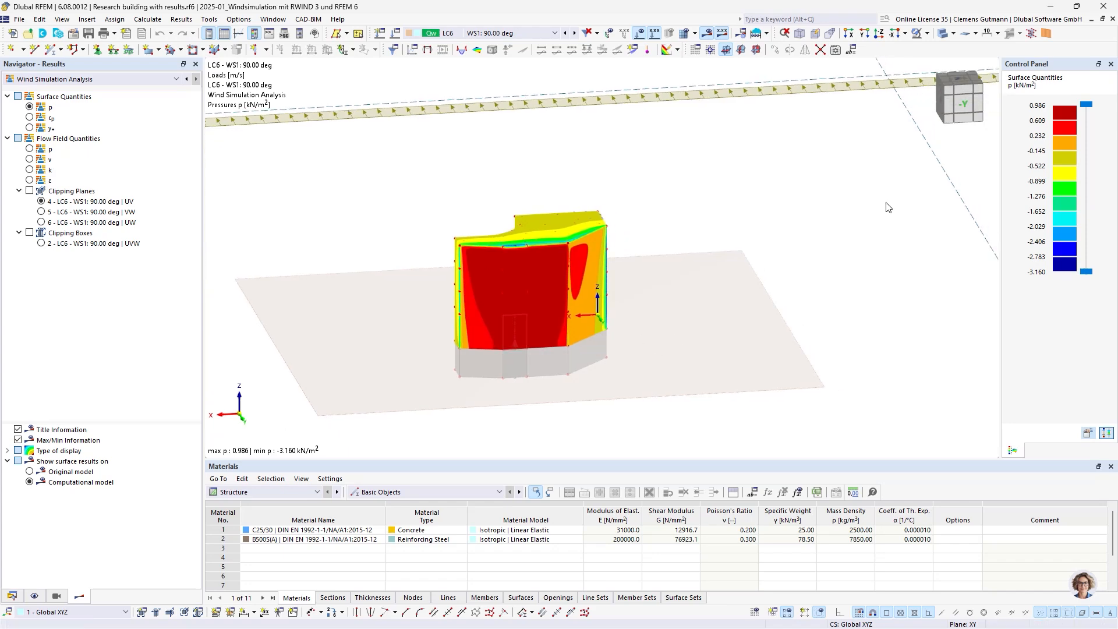
Step: View the model from above and toggle the north direction display off and on to check the building's orientation
{"action": "left_click", "coordinate": [963, 85]}
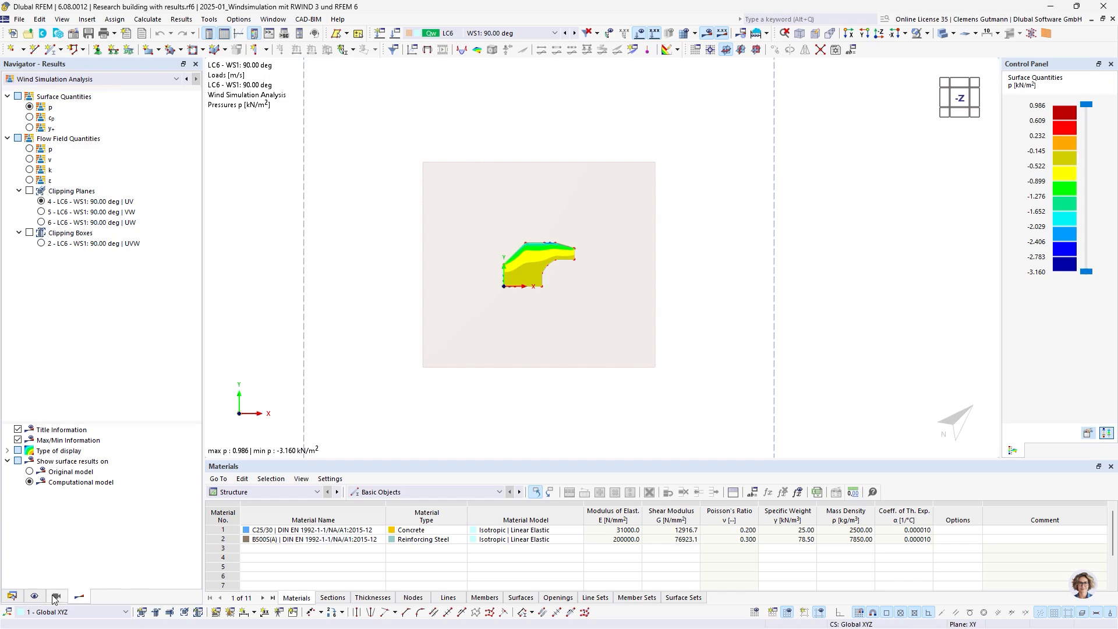
{"action": "left_click", "coordinate": [35, 596]}
{"action": "scroll", "coordinate": [59, 363], "scroll_direction": "down", "scroll_amount": 10}
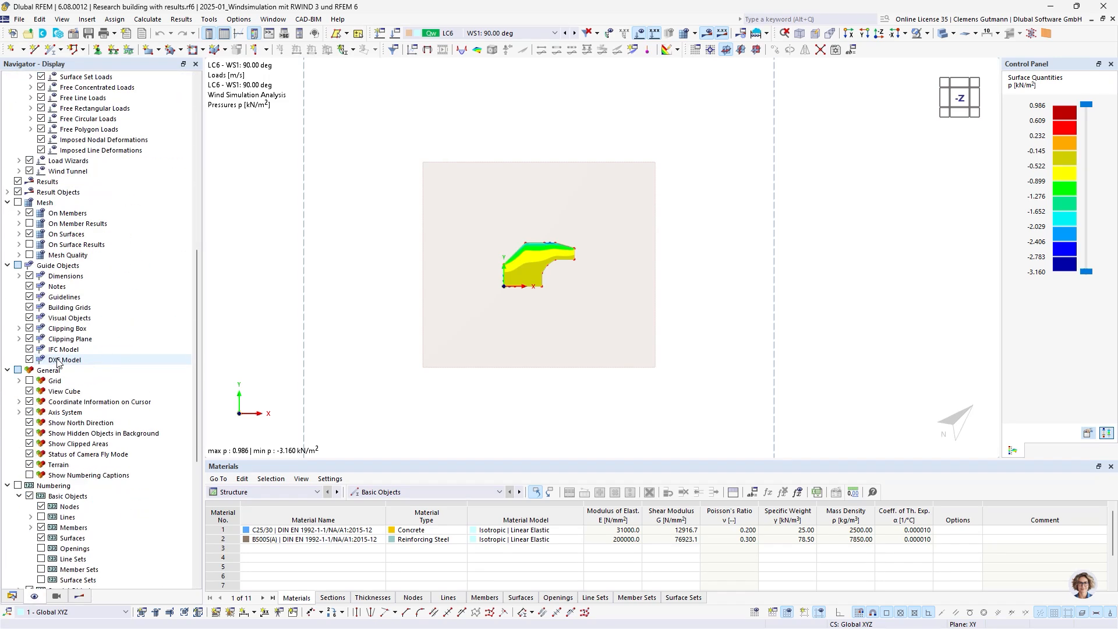
{"action": "scroll", "coordinate": [58, 362], "scroll_direction": "down", "scroll_amount": 2}
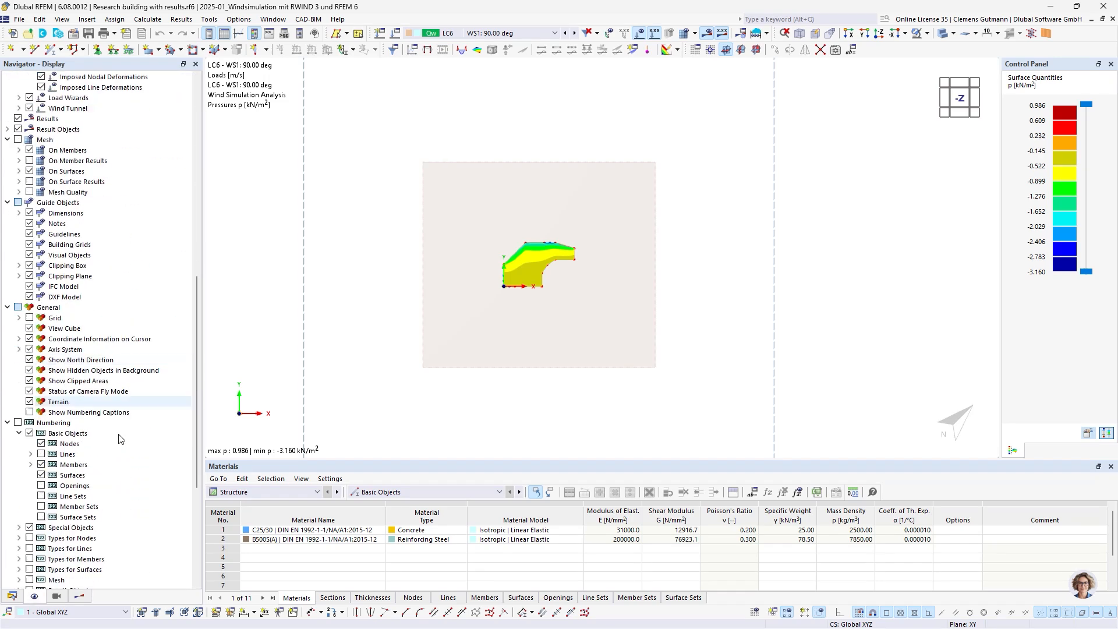
{"action": "left_click", "coordinate": [30, 360]}
{"action": "left_click", "coordinate": [30, 360]}
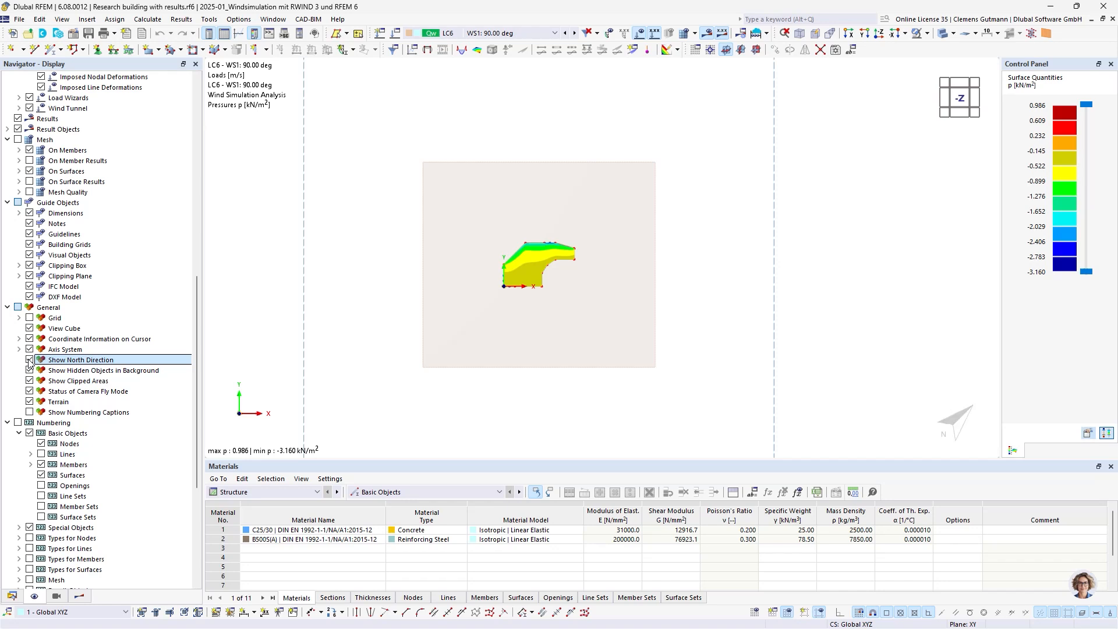
Step: Examine the LC6 roof pressures and wind inflow from above, then hide the loads and inspect the building obliquely
{"action": "scroll", "coordinate": [509, 228], "scroll_direction": "up", "scroll_amount": 3}
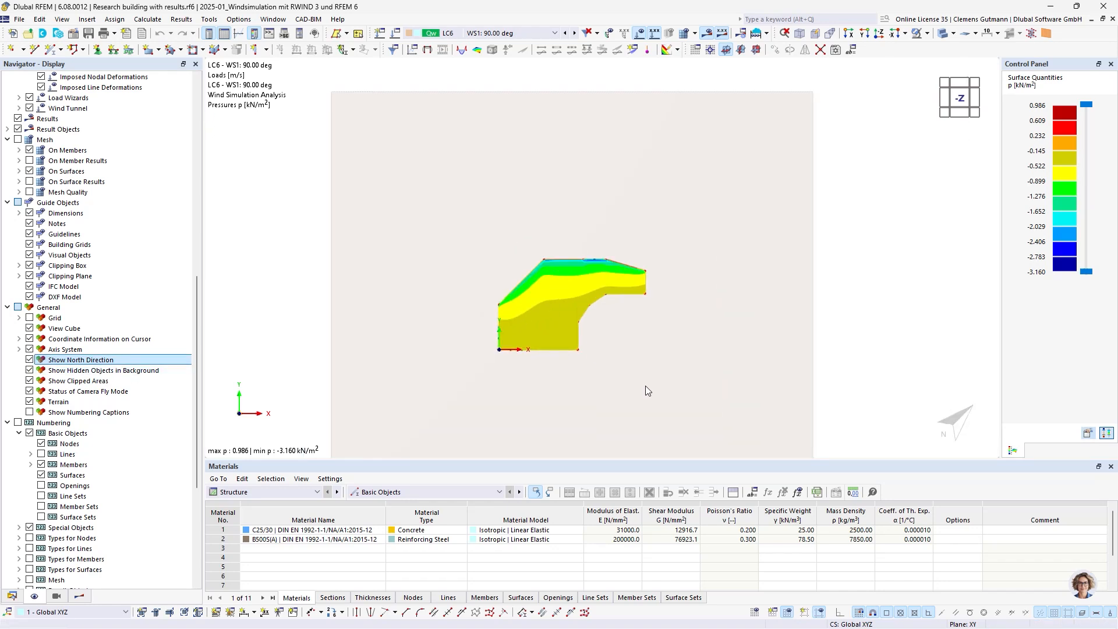
{"action": "middle_click_drag", "start_coordinate": [637, 413], "coordinate": [627, 377], "text": "ctrl"}
{"action": "middle_click_drag", "start_coordinate": [657, 412], "coordinate": [639, 382], "text": "ctrl"}
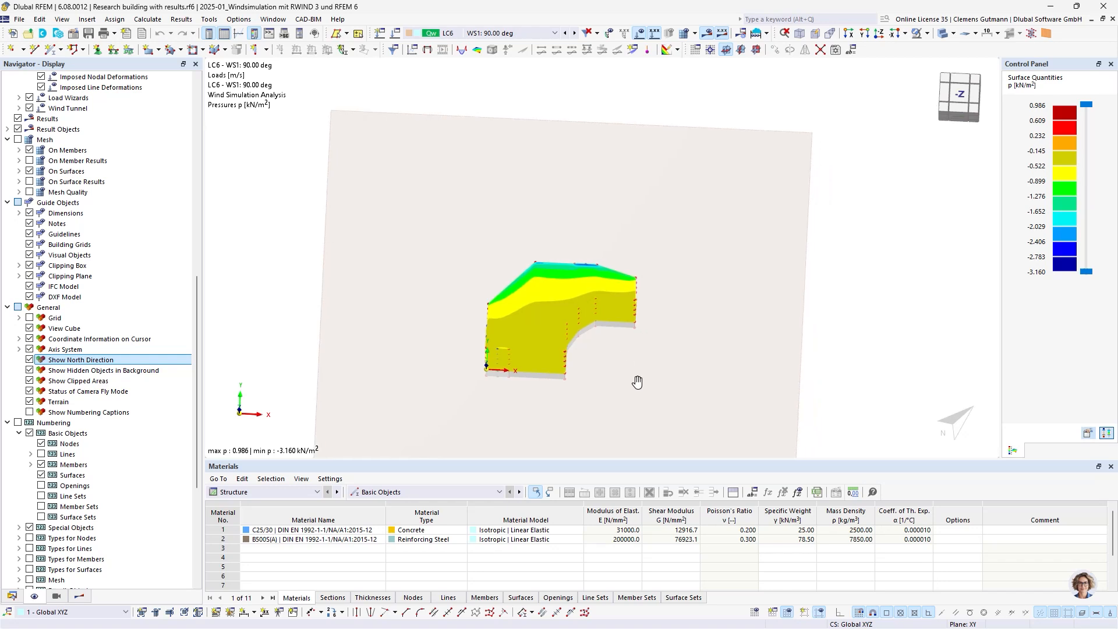
{"action": "left_click", "coordinate": [958, 99]}
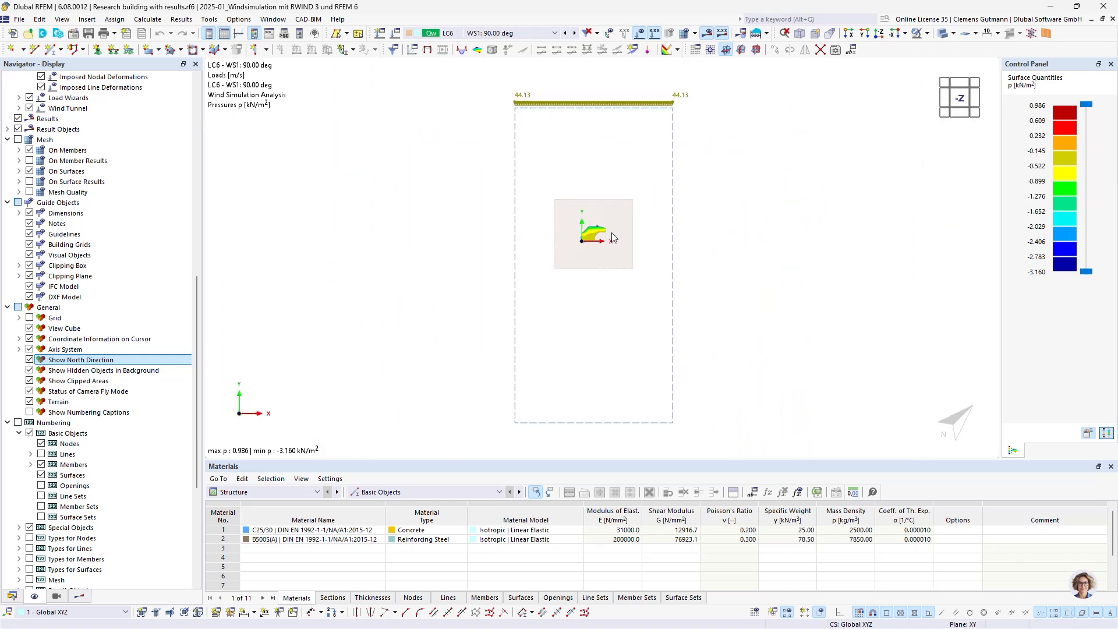
{"action": "scroll", "coordinate": [612, 232], "scroll_direction": "up", "scroll_amount": 2}
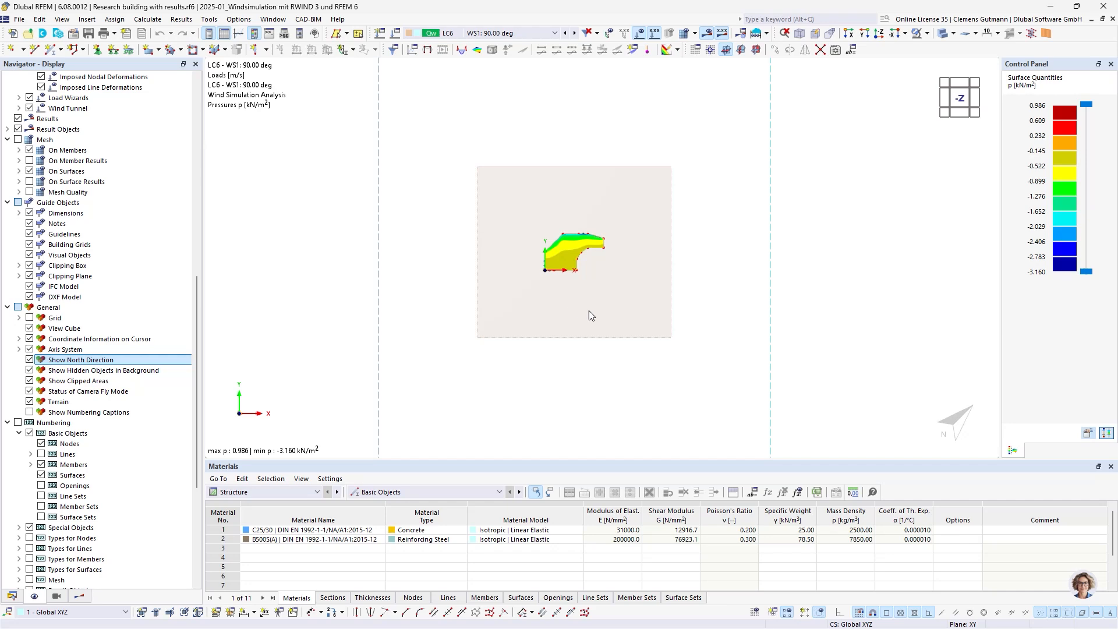
{"action": "middle_click_drag", "start_coordinate": [613, 327], "coordinate": [570, 333], "text": "ctrl"}
{"action": "scroll", "coordinate": [570, 333], "scroll_direction": "up", "scroll_amount": 3}
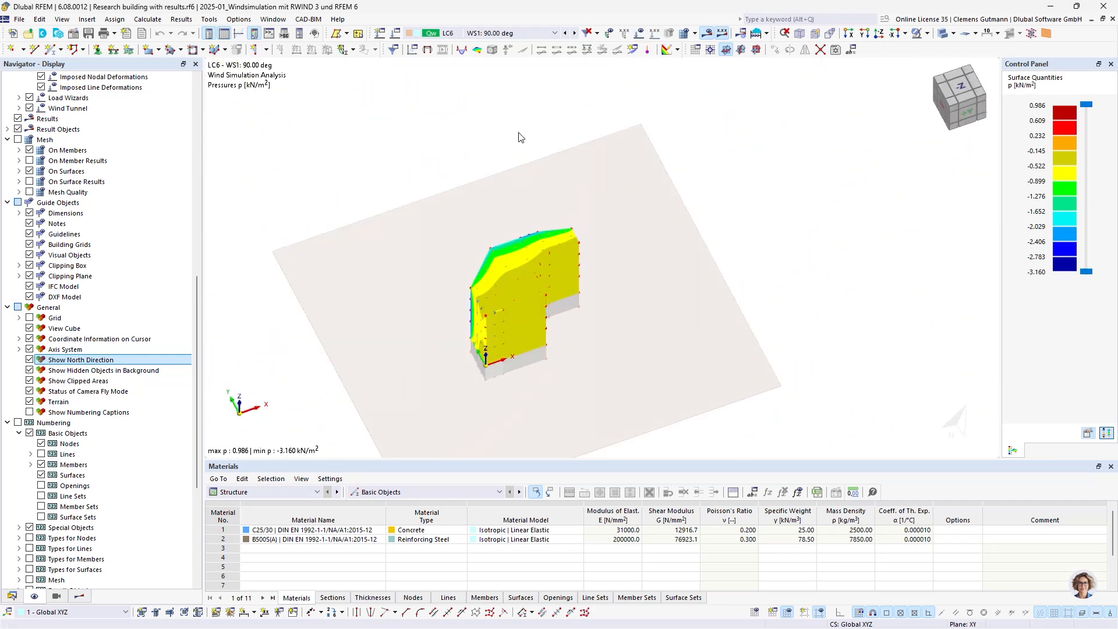
{"action": "scroll", "coordinate": [534, 391], "scroll_direction": "up", "scroll_amount": 2}
Step: Hide the results, list the shear walls of the building model and inspect the building's structure and vertical result members
{"action": "left_click", "coordinate": [706, 33]}
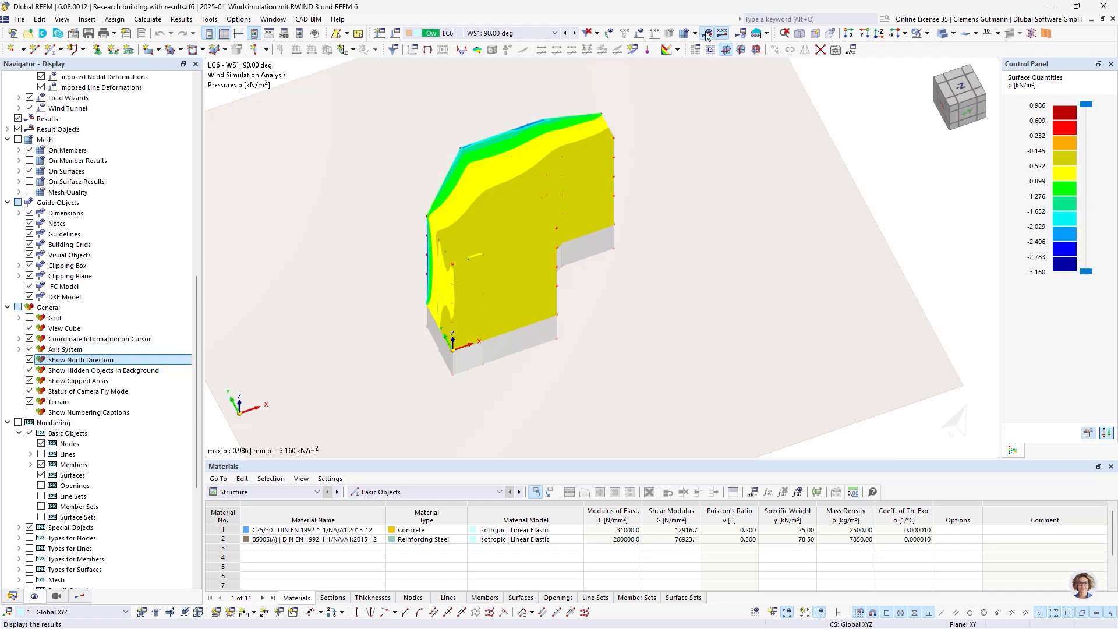
{"action": "middle_click_drag", "start_coordinate": [392, 372], "coordinate": [487, 168]}
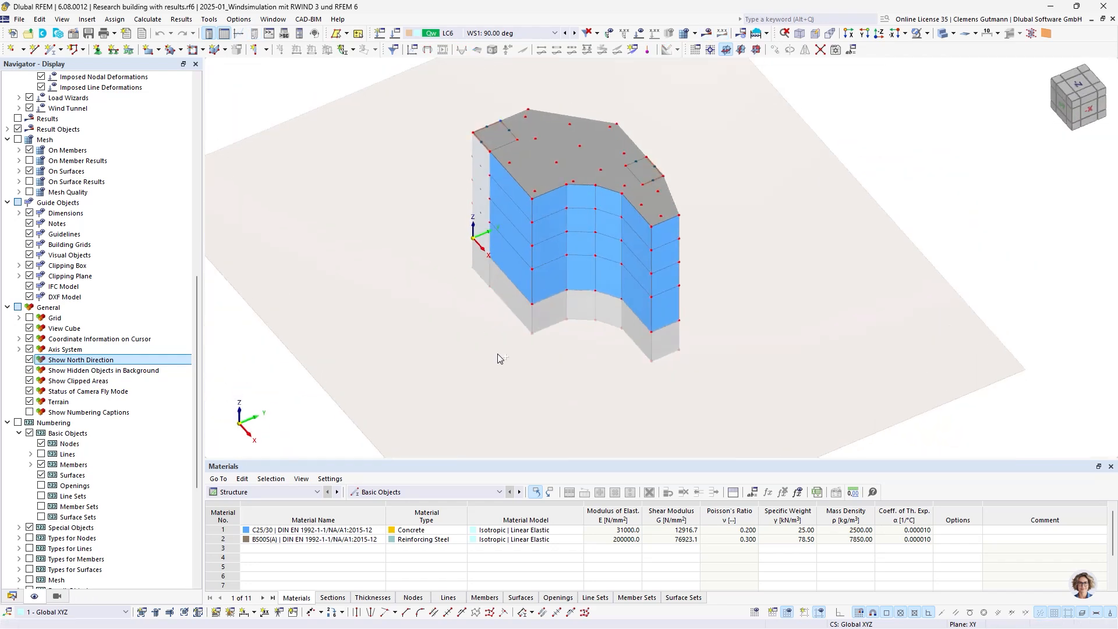
{"action": "scroll", "coordinate": [487, 168], "scroll_direction": "up", "scroll_amount": 4}
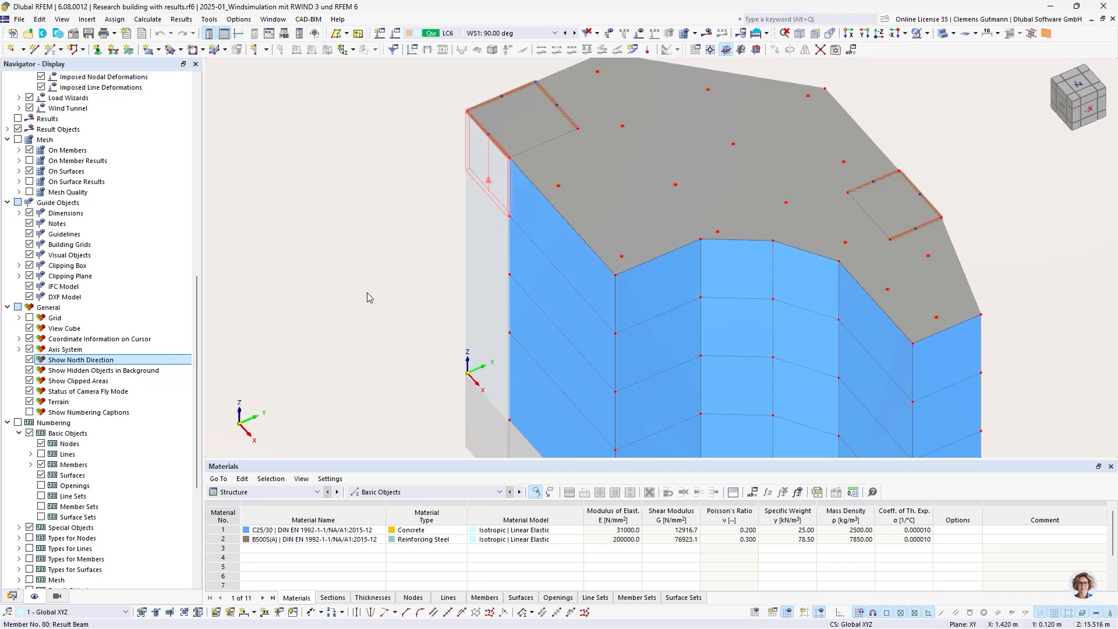
{"action": "left_click", "coordinate": [16, 595]}
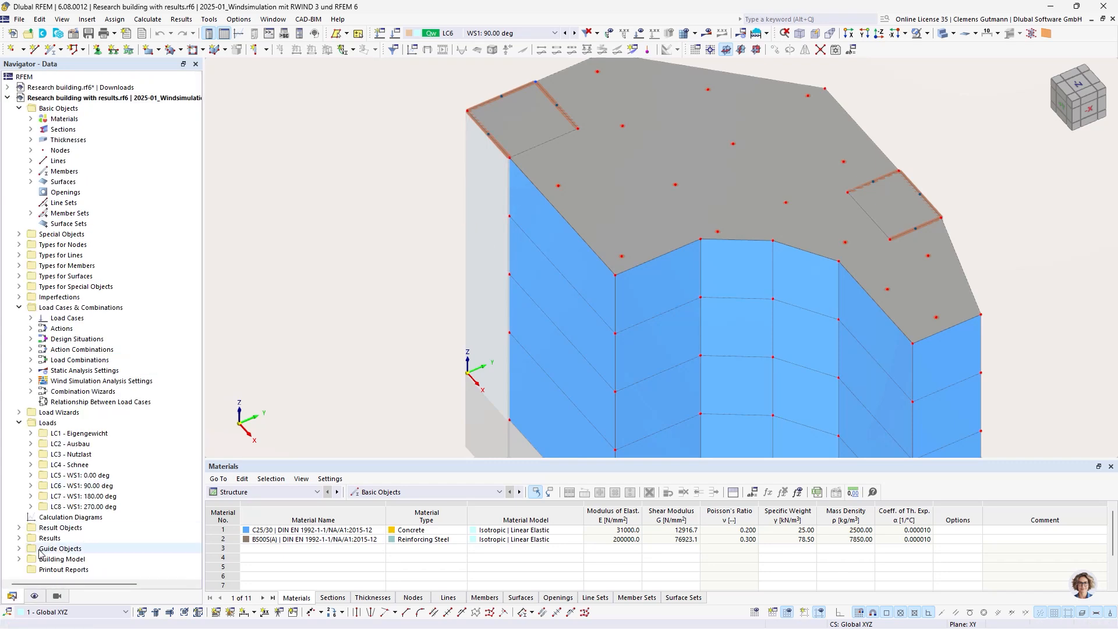
{"action": "scroll", "coordinate": [28, 548], "scroll_direction": "down", "scroll_amount": 2}
{"action": "double_click", "coordinate": [87, 548]}
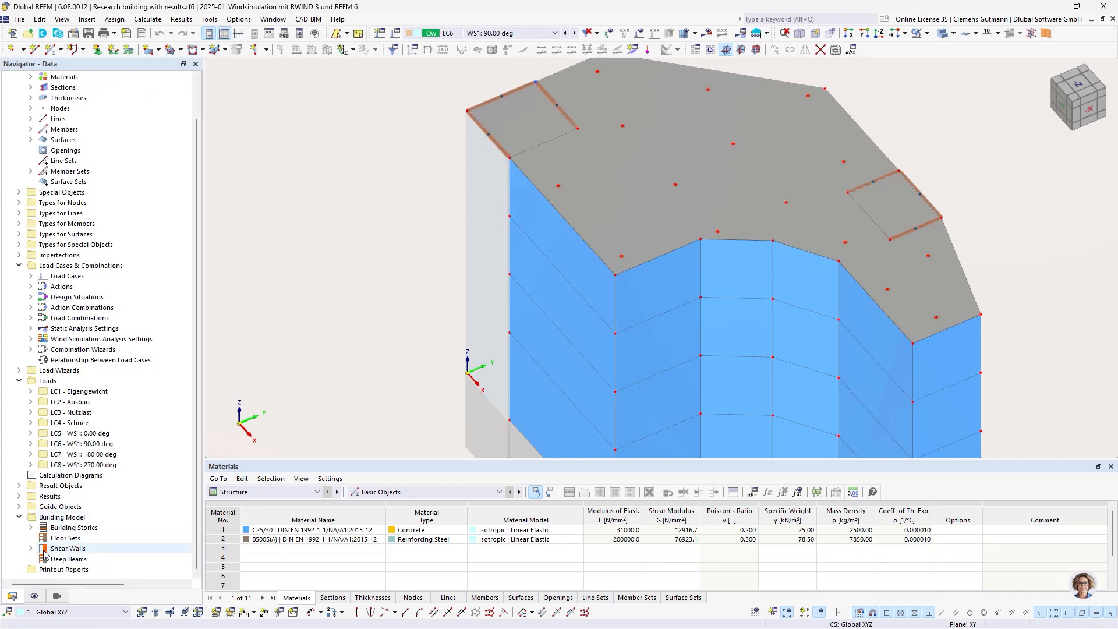
{"action": "scroll", "coordinate": [104, 541], "scroll_direction": "down", "scroll_amount": 3}
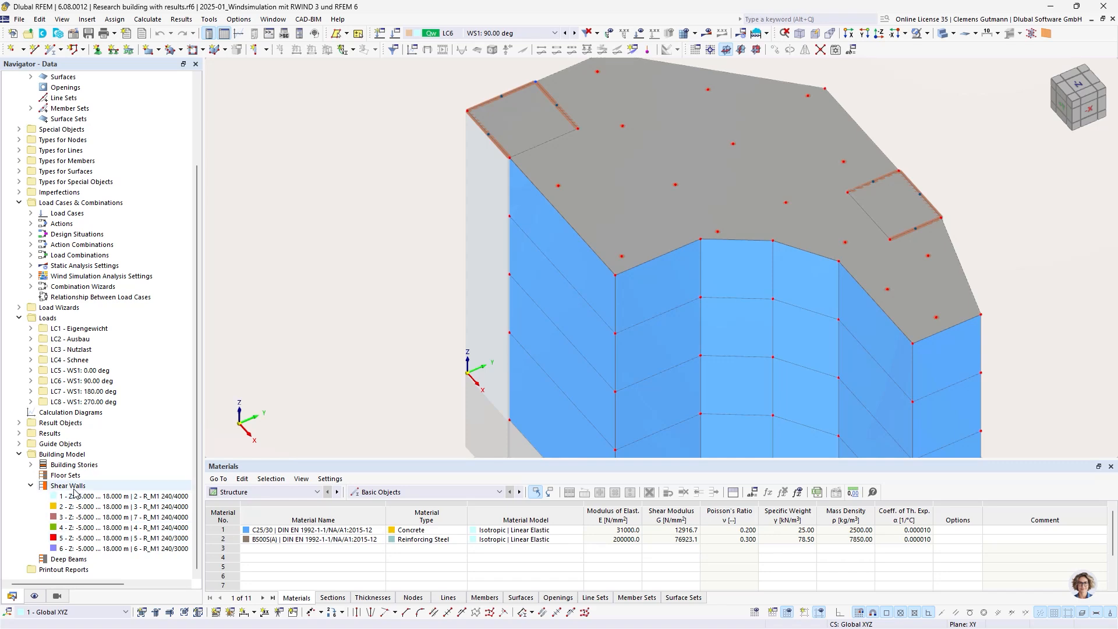
{"action": "middle_click_drag", "start_coordinate": [443, 329], "coordinate": [398, 270], "text": "ctrl"}
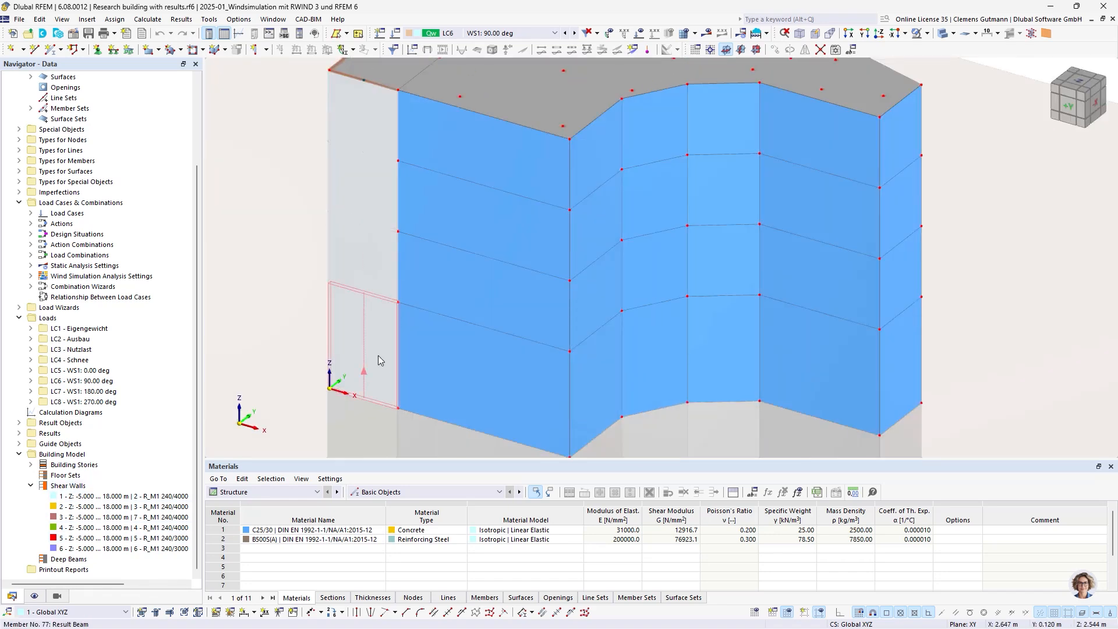
{"action": "scroll", "coordinate": [372, 272], "scroll_direction": "down", "scroll_amount": 4}
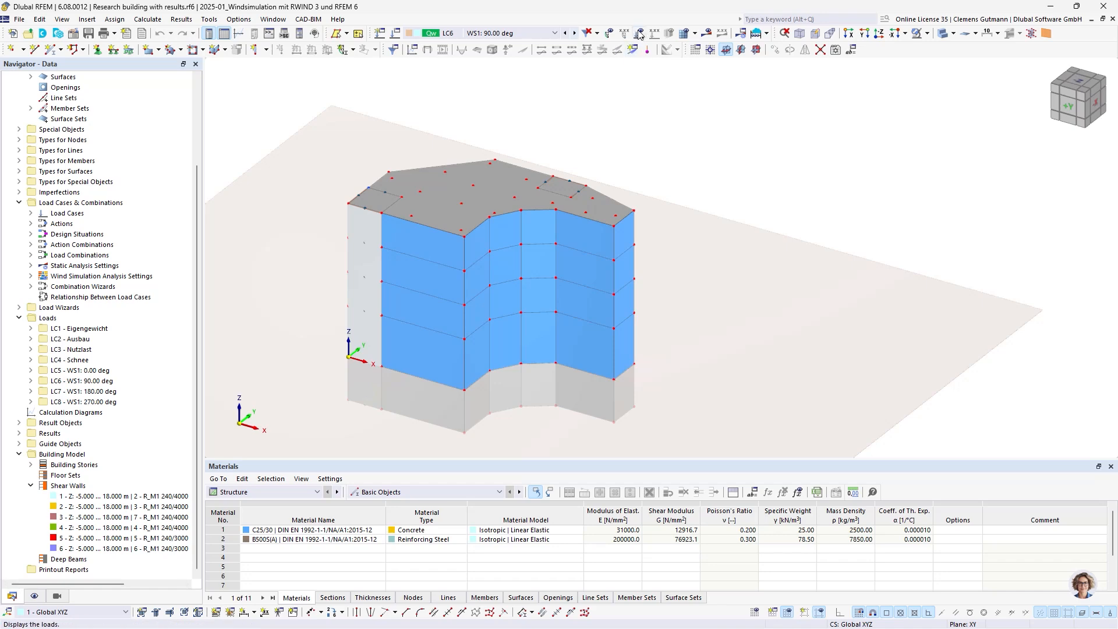
Step: Show the results again, switch to Static Analysis and turn on the vertical result lines
{"action": "left_click", "coordinate": [707, 32]}
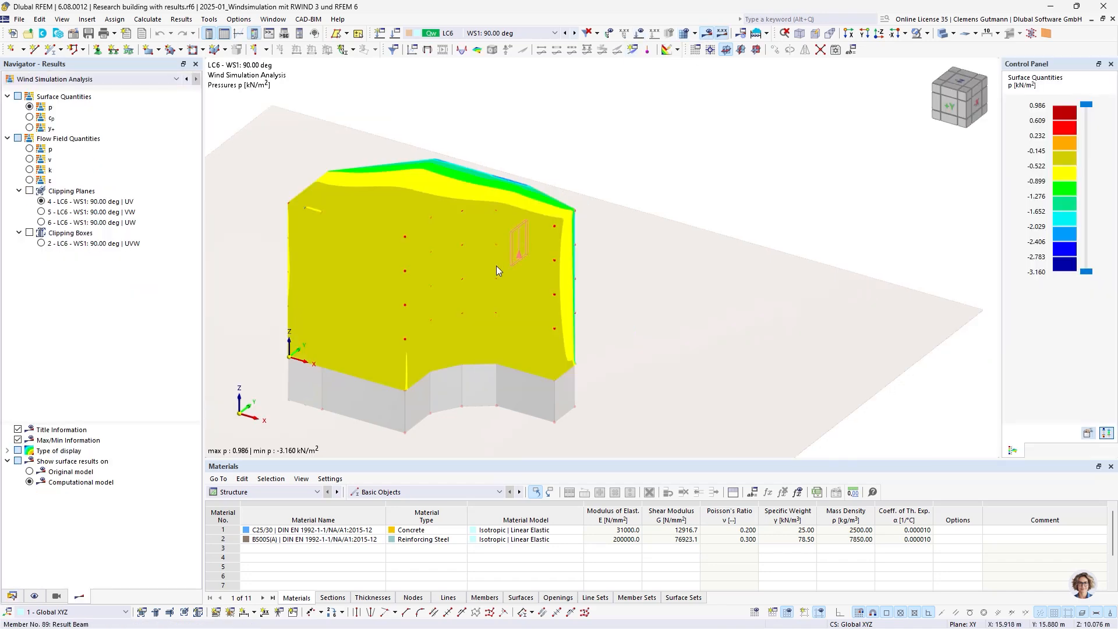
{"action": "left_click", "coordinate": [187, 80]}
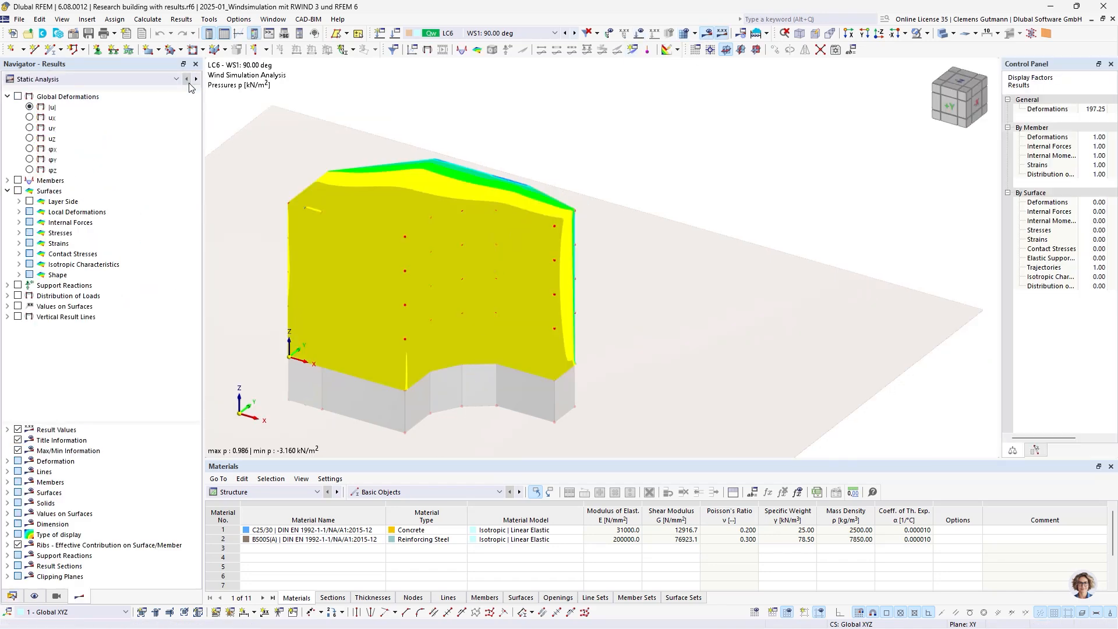
{"action": "left_click", "coordinate": [18, 316]}
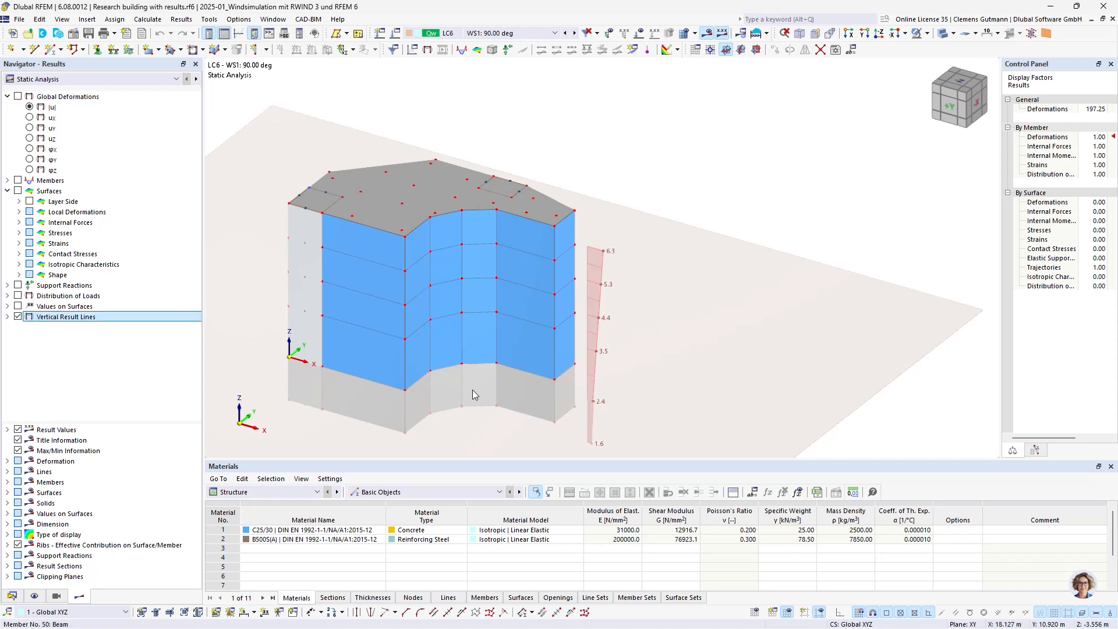
{"action": "mouse_move", "coordinate": [475, 387]}
{"action": "middle_mouse_down"}
{"action": "mouse_move", "coordinate": [486, 330]}
{"action": "mouse_move", "coordinate": [498, 322]}
{"action": "mouse_move", "coordinate": [532, 344]}
{"action": "mouse_move", "coordinate": [521, 348]}
{"action": "middle_mouse_up"}
{"action": "middle_click_drag", "start_coordinate": [479, 381], "coordinate": [499, 382]}
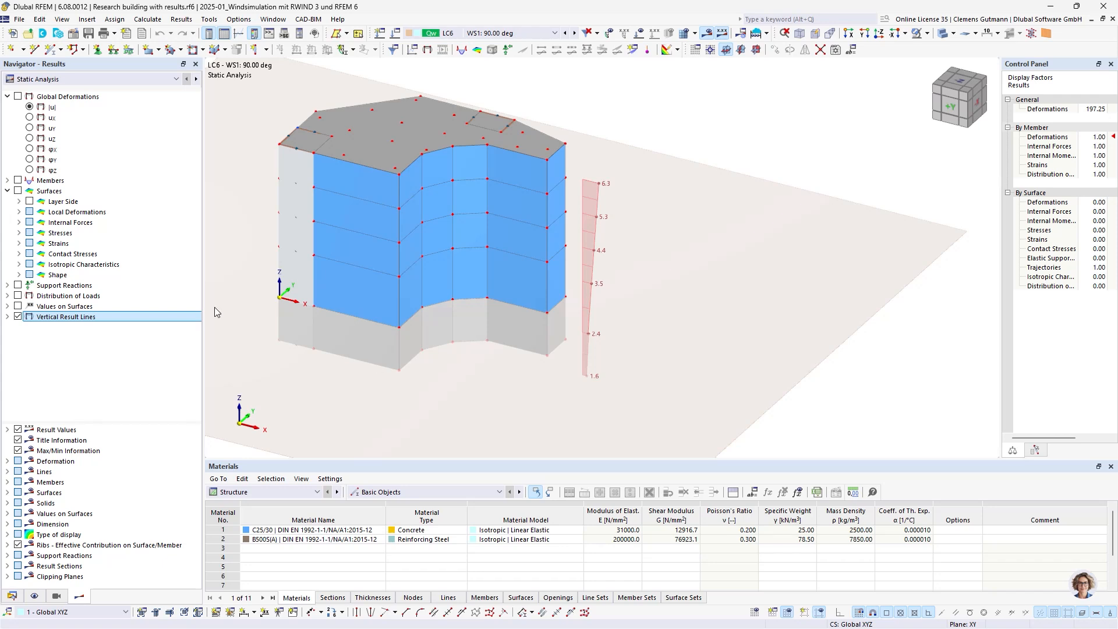
Step: Display the force FY, then FX, on the vertical result line for LC6
{"action": "left_click", "coordinate": [7, 317]}
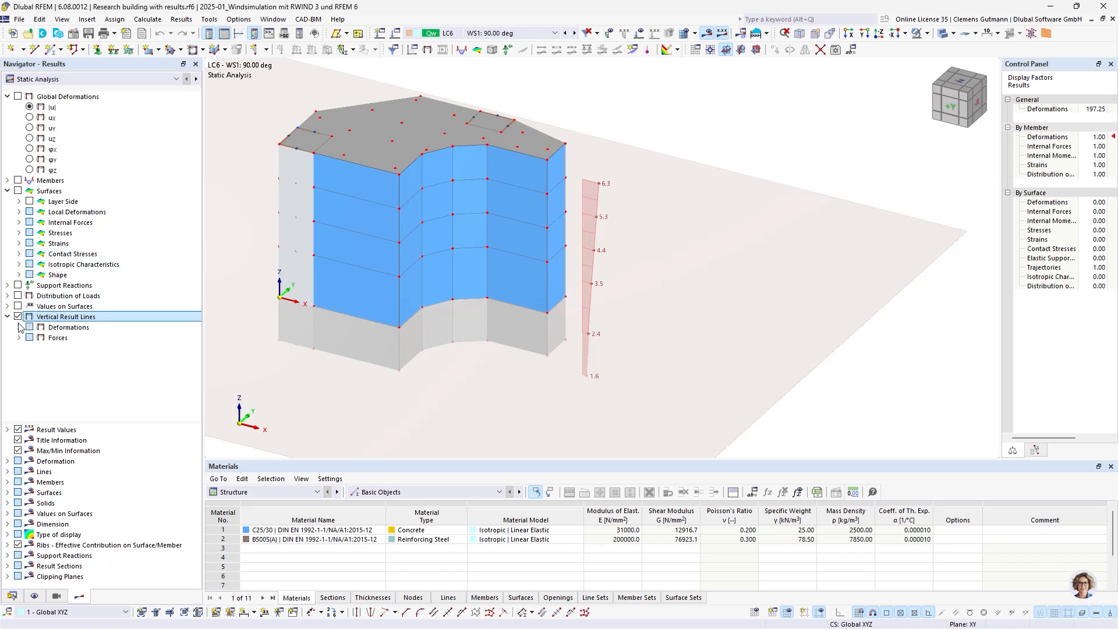
{"action": "left_click", "coordinate": [19, 327]}
{"action": "left_click", "coordinate": [20, 411]}
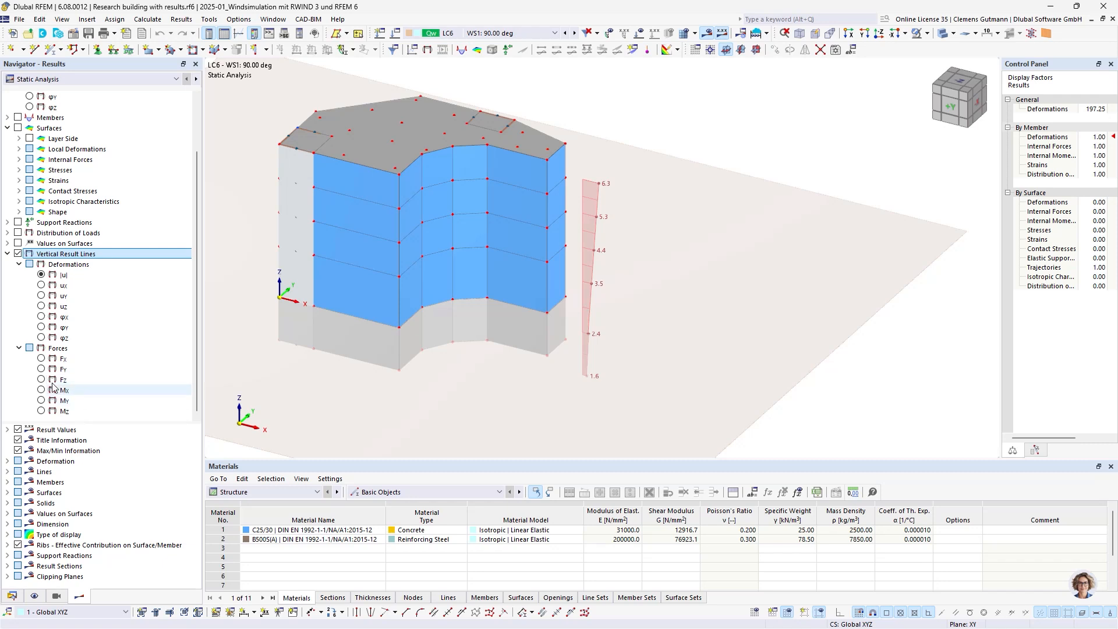
{"action": "left_click", "coordinate": [41, 369]}
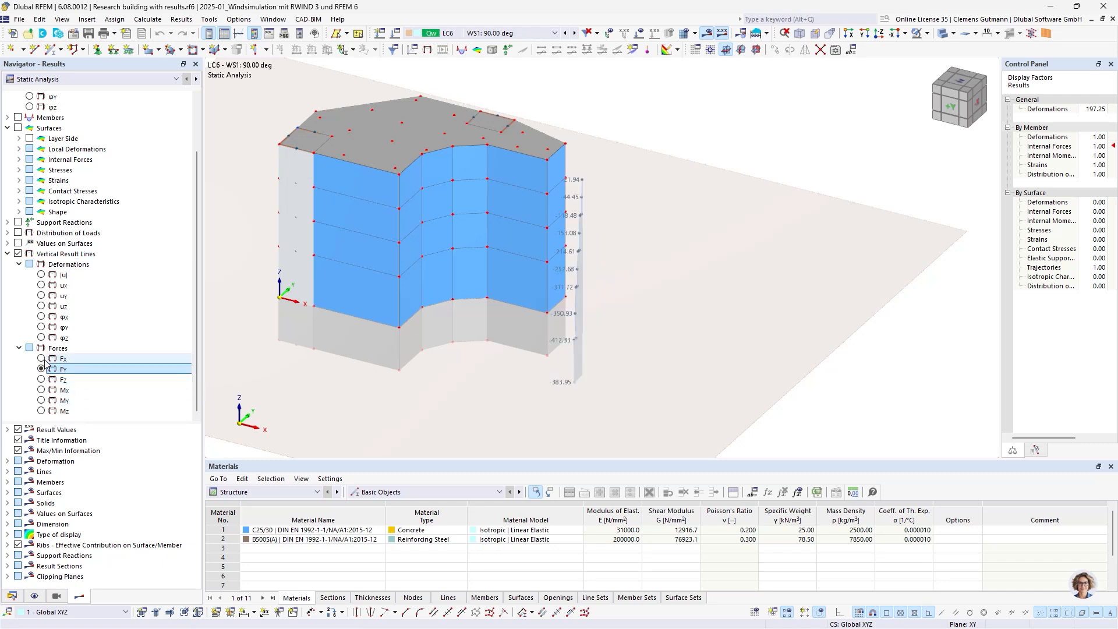
{"action": "left_click", "coordinate": [42, 359]}
Step: Switch to load case LC5 - WS1: 0.00 deg and show its wind loads alongside the vertical result line forces
{"action": "middle_click_drag", "start_coordinate": [600, 405], "coordinate": [570, 410], "text": "ctrl"}
{"action": "left_click", "coordinate": [564, 34]}
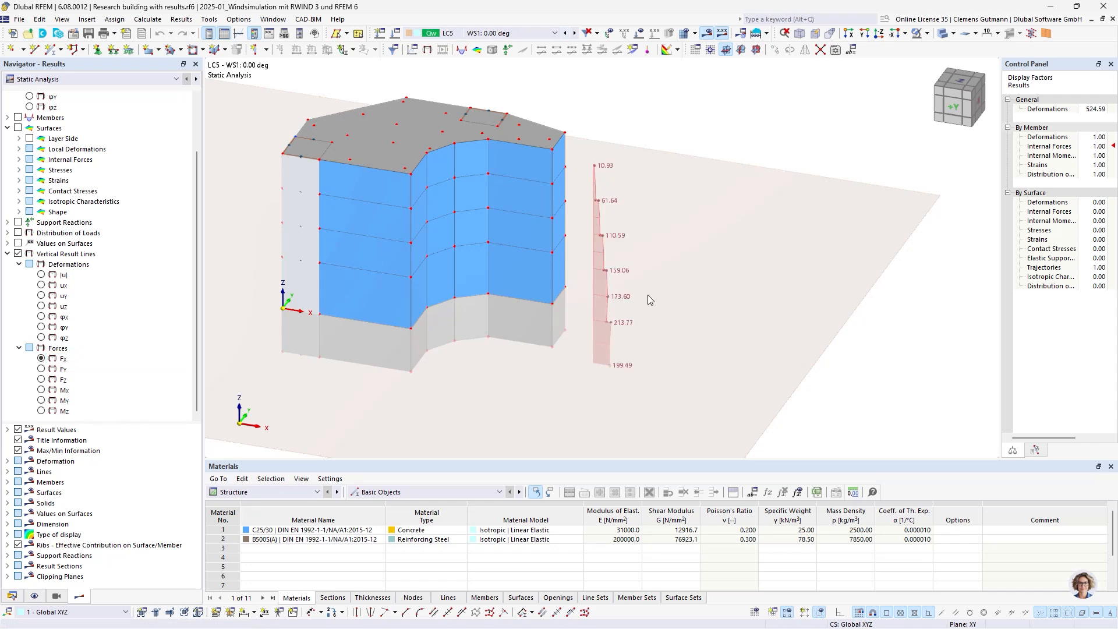
{"action": "left_click", "coordinate": [640, 34]}
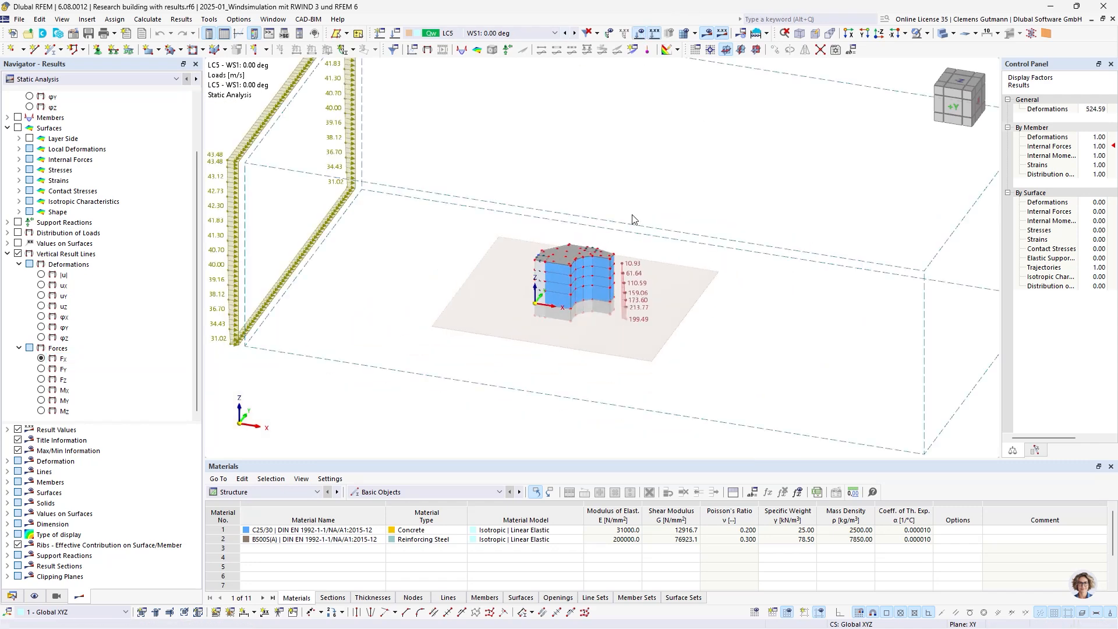
Step: Show the member internal force Vz together with the vertical result line forces for LC5 - WS1: 0.00 deg
{"action": "scroll", "coordinate": [607, 292], "scroll_direction": "up", "scroll_amount": 2}
{"action": "middle_click_drag", "start_coordinate": [591, 329], "coordinate": [670, 352]}
{"action": "scroll", "coordinate": [675, 348], "scroll_direction": "up", "scroll_amount": 4}
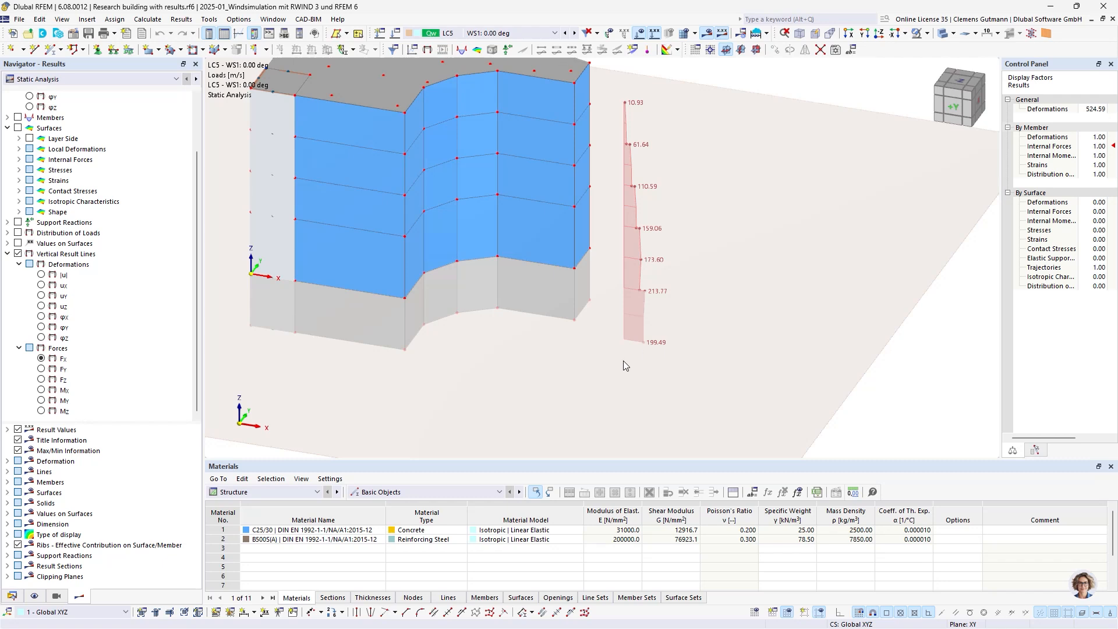
{"action": "mouse_move", "coordinate": [583, 384]}
{"action": "middle_mouse_down", "text": "ctrl"}
{"action": "mouse_move", "coordinate": [602, 372]}
{"action": "mouse_move", "coordinate": [587, 377]}
{"action": "middle_mouse_up", "text": "ctrl"}
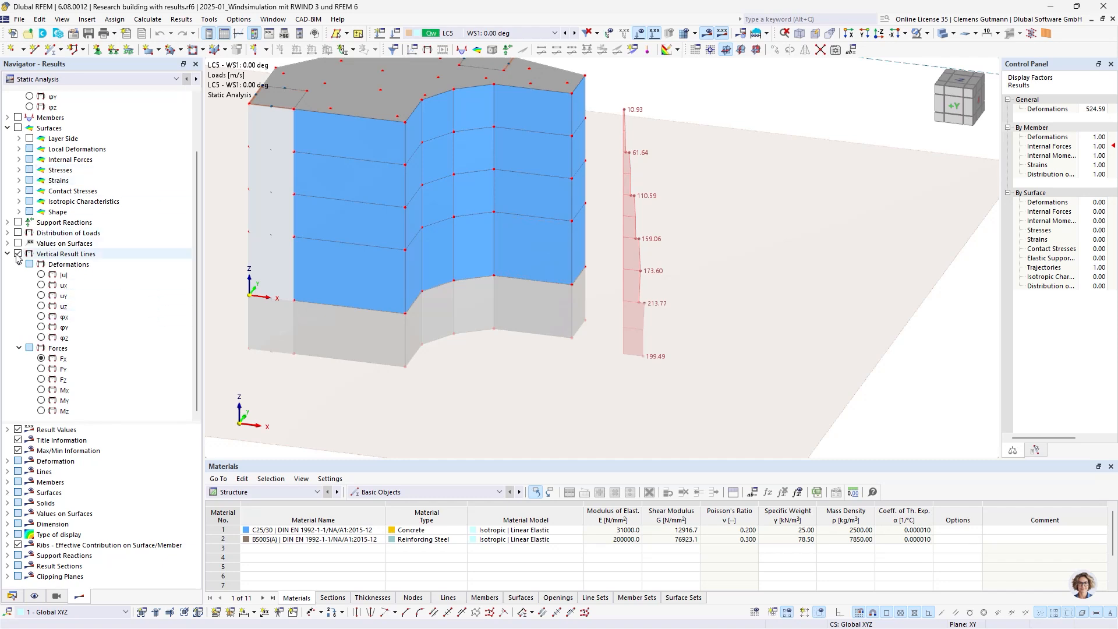
{"action": "scroll", "coordinate": [16, 182], "scroll_direction": "up", "scroll_amount": 2}
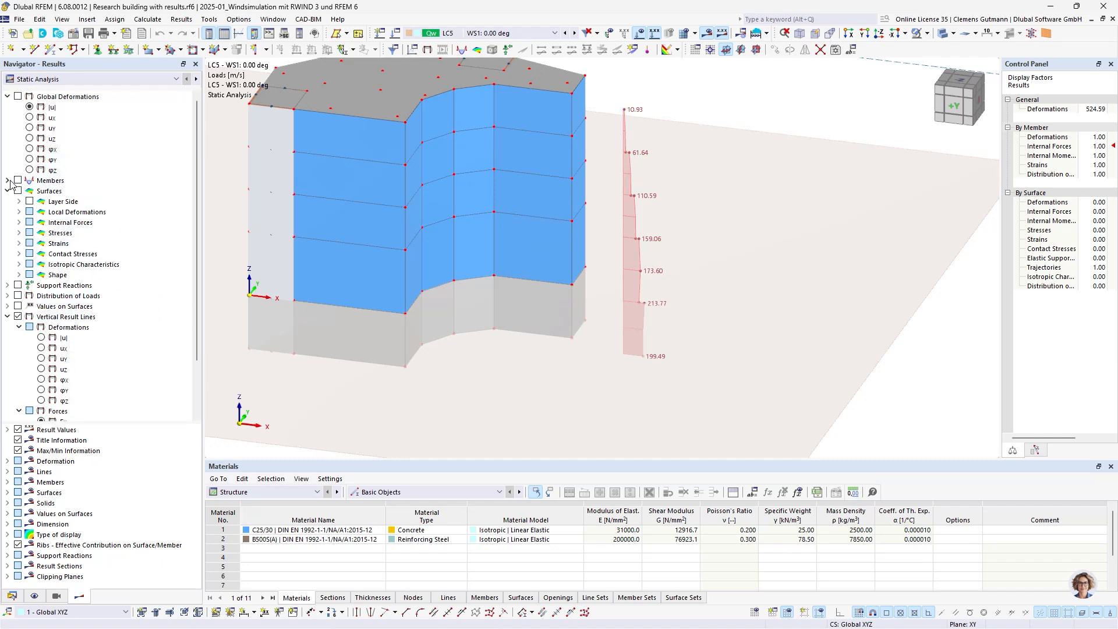
{"action": "left_click", "coordinate": [8, 180]}
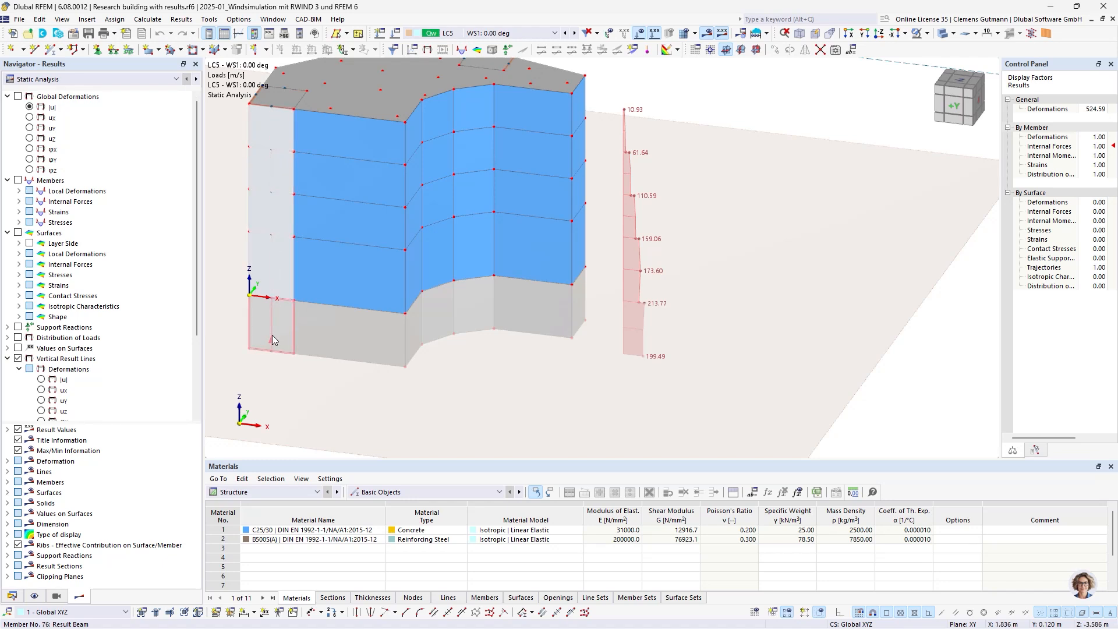
{"action": "left_click", "coordinate": [19, 202]}
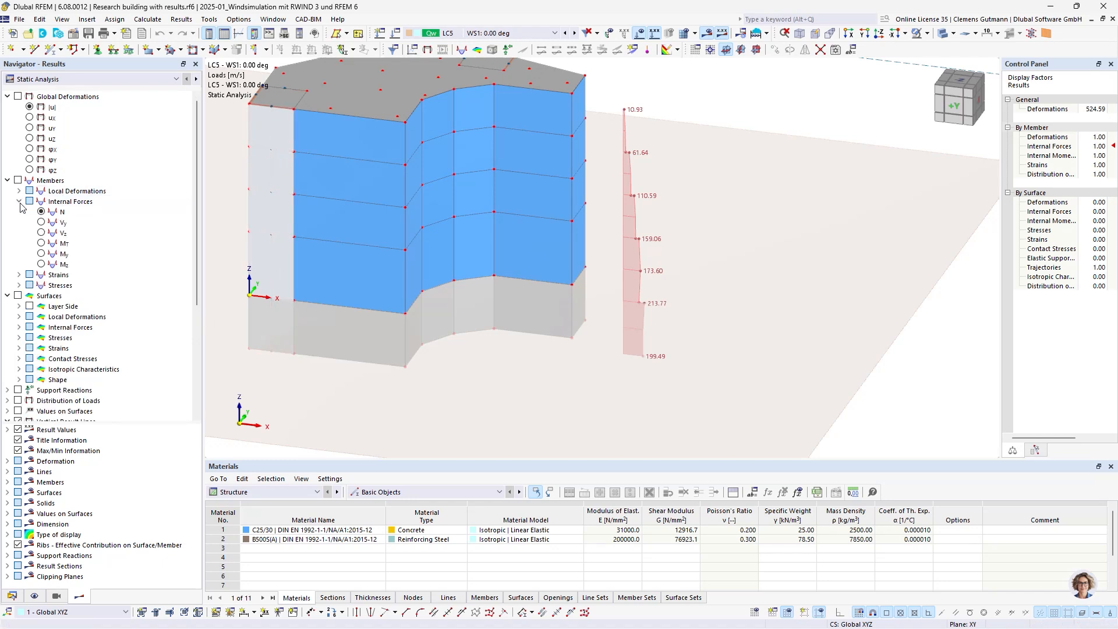
{"action": "left_click", "coordinate": [40, 232]}
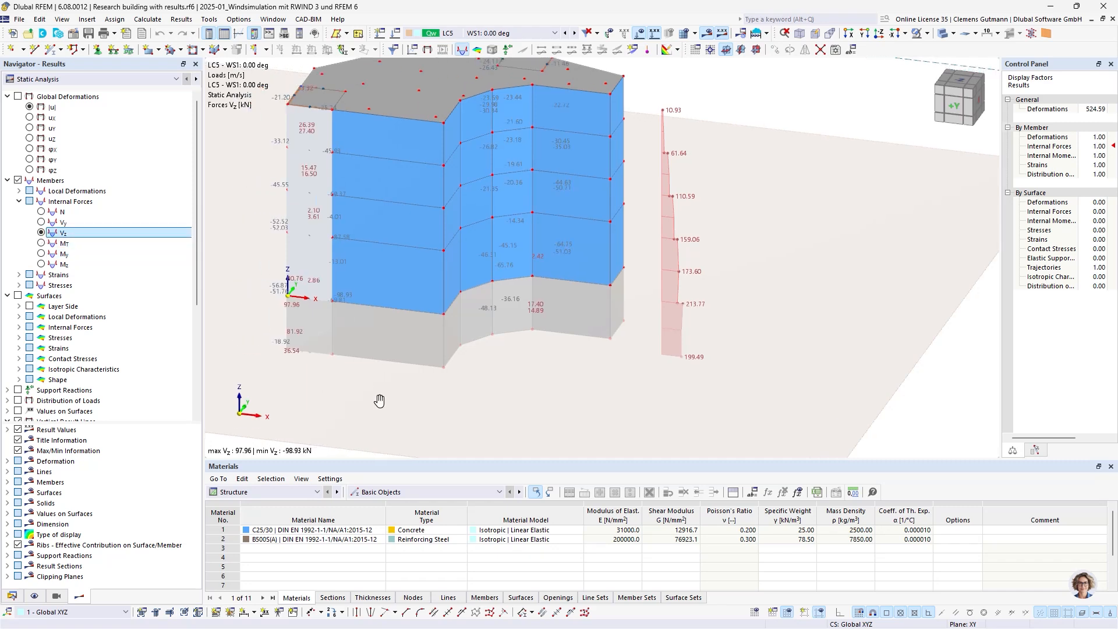
Step: Display the model as a wireframe and compare the members' Vz diagrams for LC5 and LC6 - WS1: 90.00 deg
{"action": "left_click", "coordinate": [941, 34]}
{"action": "left_click", "coordinate": [941, 34]}
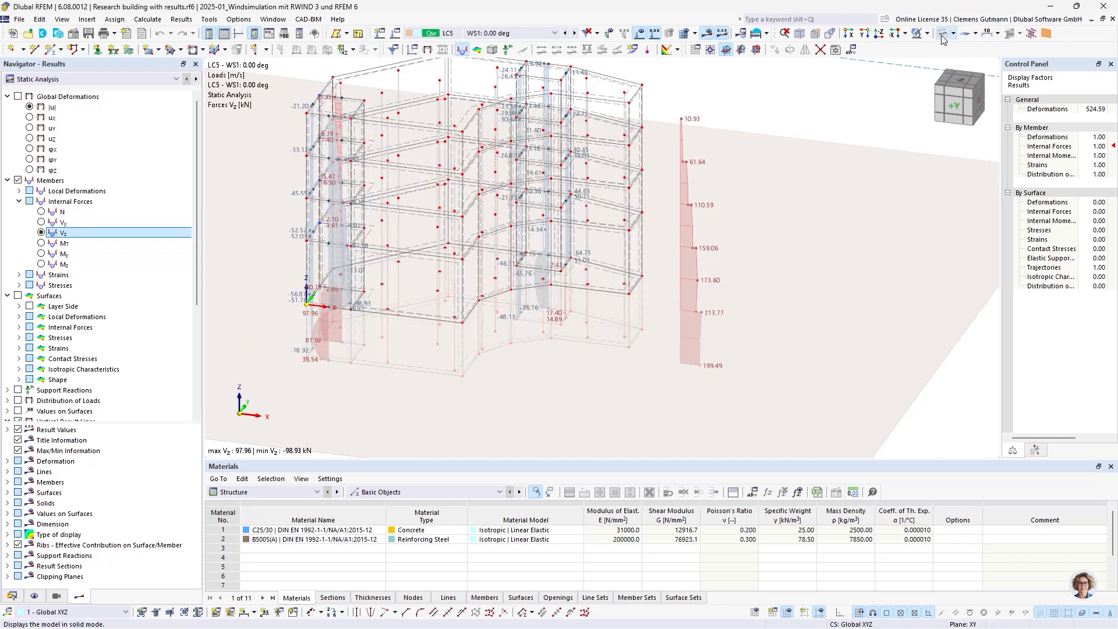
{"action": "middle_click_drag", "start_coordinate": [418, 364], "coordinate": [485, 324], "text": "ctrl"}
{"action": "scroll", "coordinate": [499, 340], "scroll_direction": "down", "scroll_amount": 2}
{"action": "scroll", "coordinate": [625, 329], "scroll_direction": "up", "scroll_amount": 2}
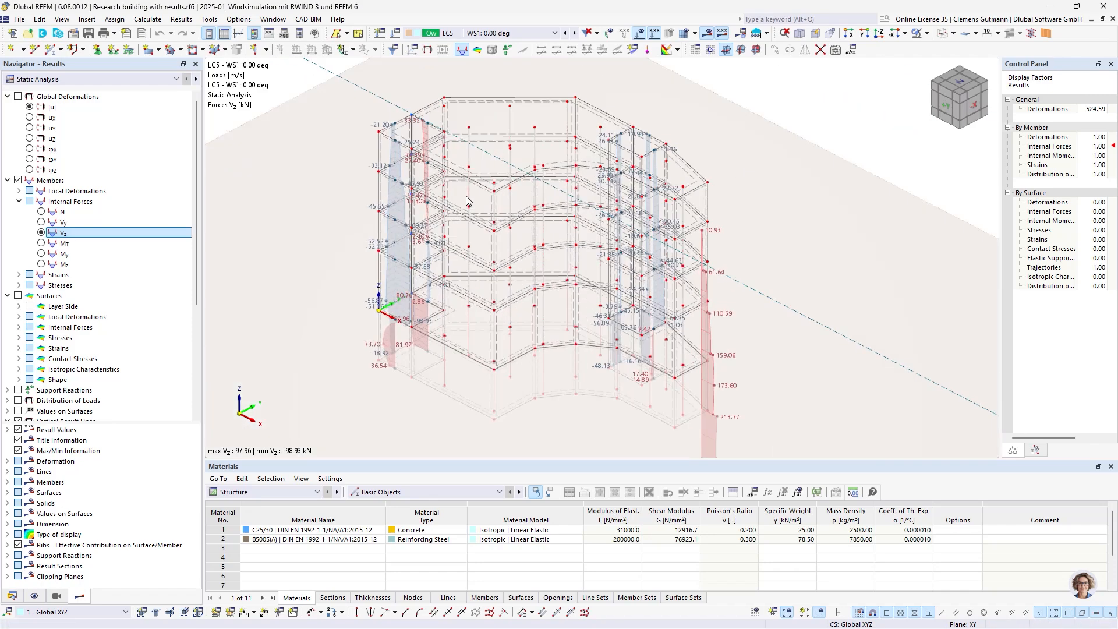
{"action": "middle_click_drag", "start_coordinate": [625, 329], "coordinate": [599, 337], "text": "ctrl"}
{"action": "scroll", "coordinate": [600, 337], "scroll_direction": "up", "scroll_amount": 2}
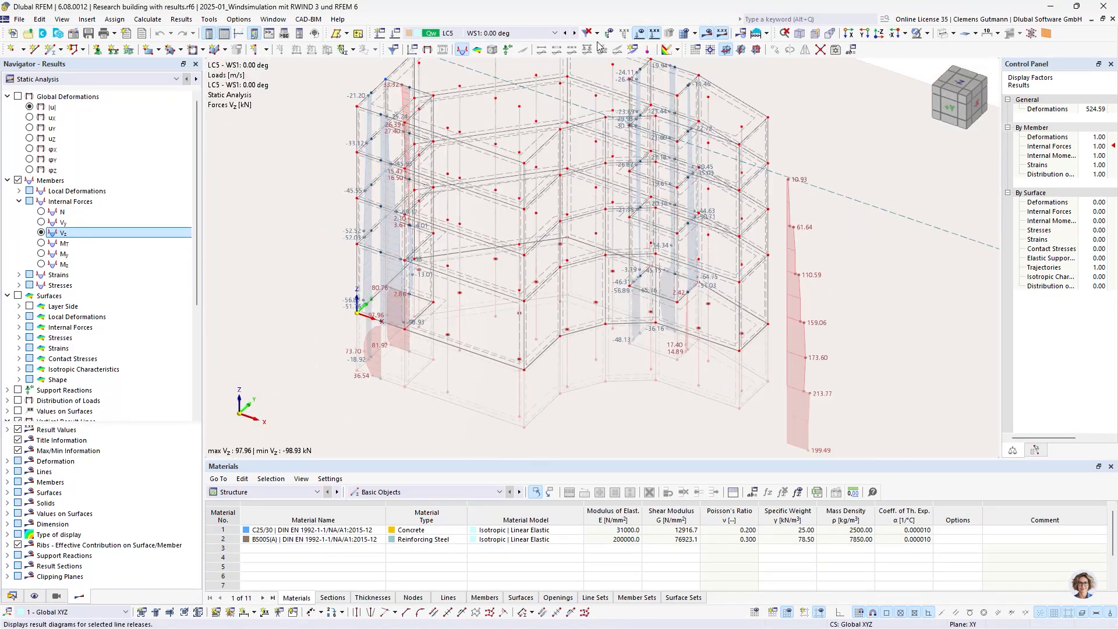
{"action": "left_click", "coordinate": [575, 35]}
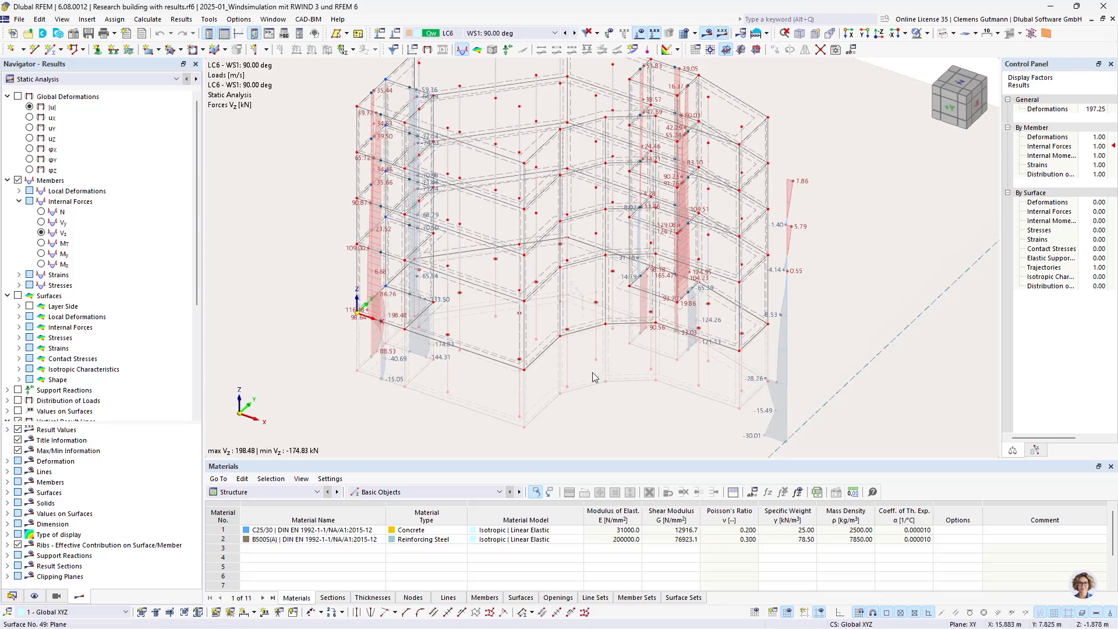
{"action": "middle_click_drag", "start_coordinate": [595, 379], "coordinate": [567, 287], "text": "ctrl"}
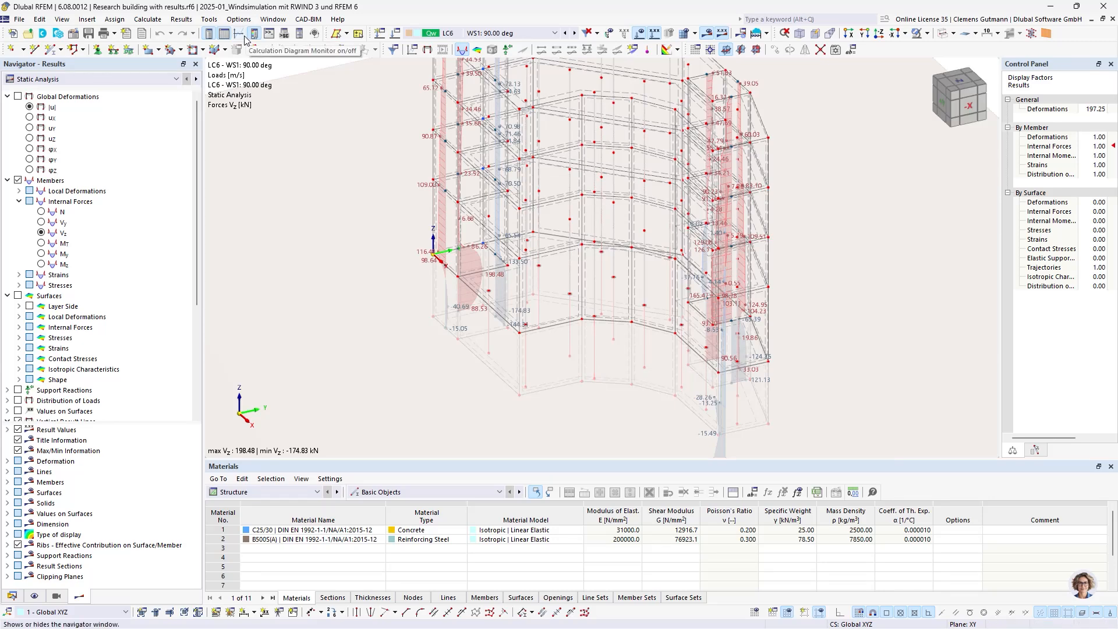
Step: Open the Dlubal Center and go to the Extranet account
{"action": "left_click", "coordinate": [44, 34]}
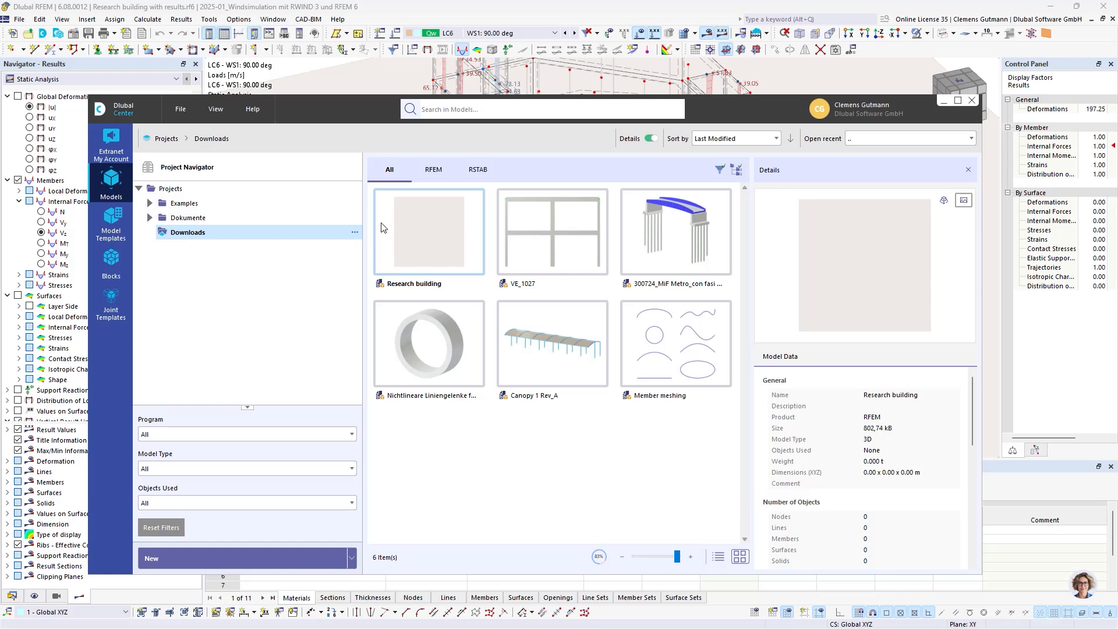
{"action": "left_click", "coordinate": [115, 154]}
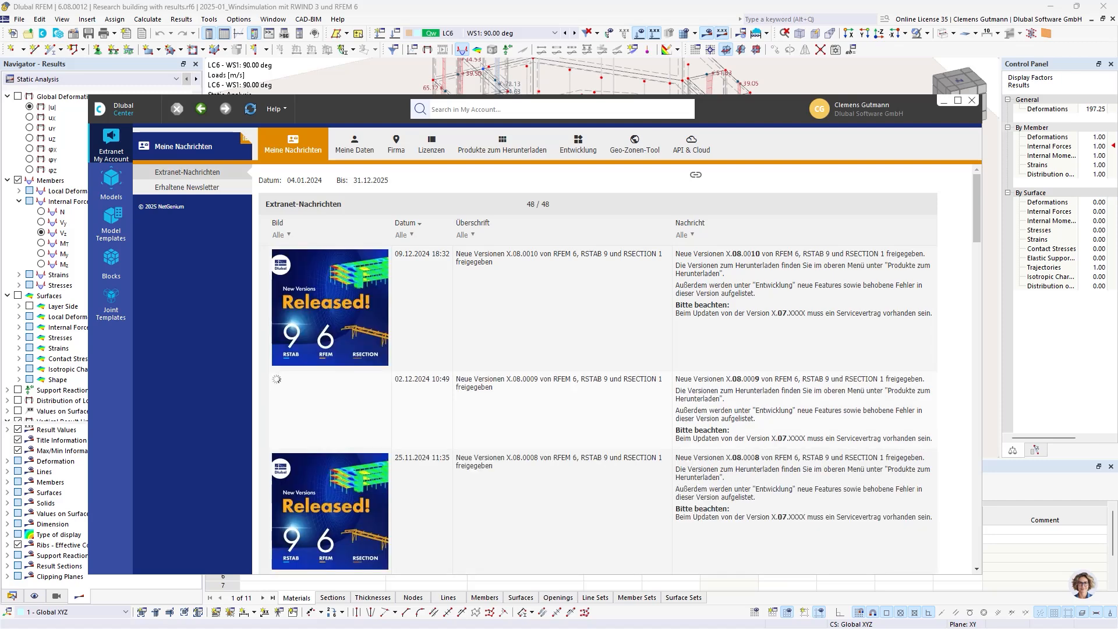
Step: Switch to the e-mail about the completed cloud calculation, read its duration, price and virtual machine details, and put the message away
{"action": "key", "text": "alt+Tab"}
{"action": "left_click_drag", "start_coordinate": [117, 33], "coordinate": [543, 161]}
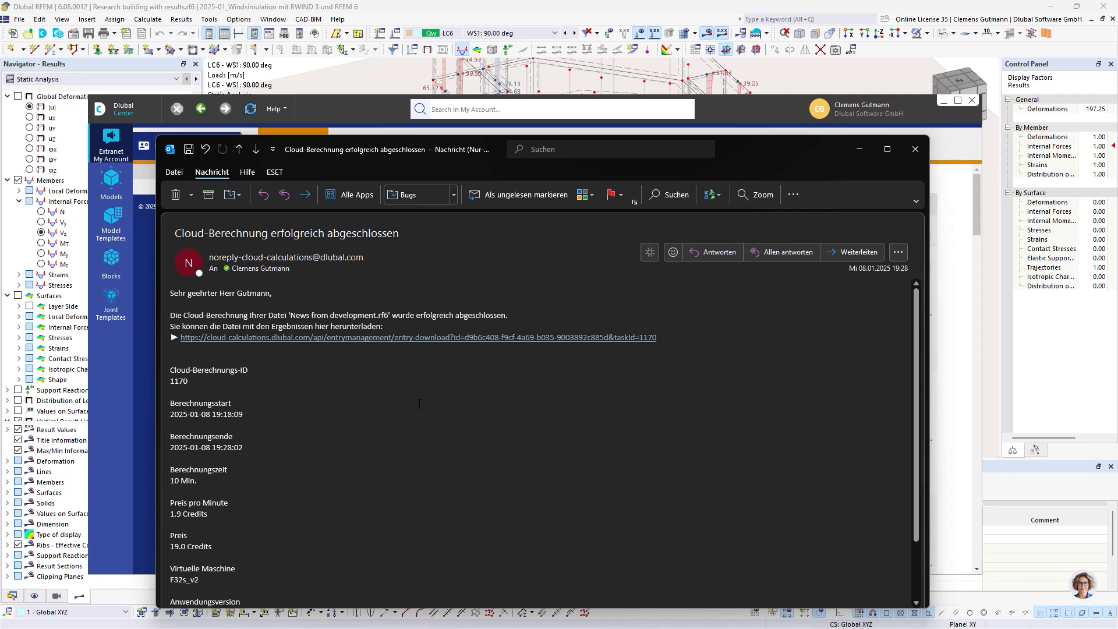
{"action": "scroll", "coordinate": [419, 403], "scroll_direction": "down", "scroll_amount": 3}
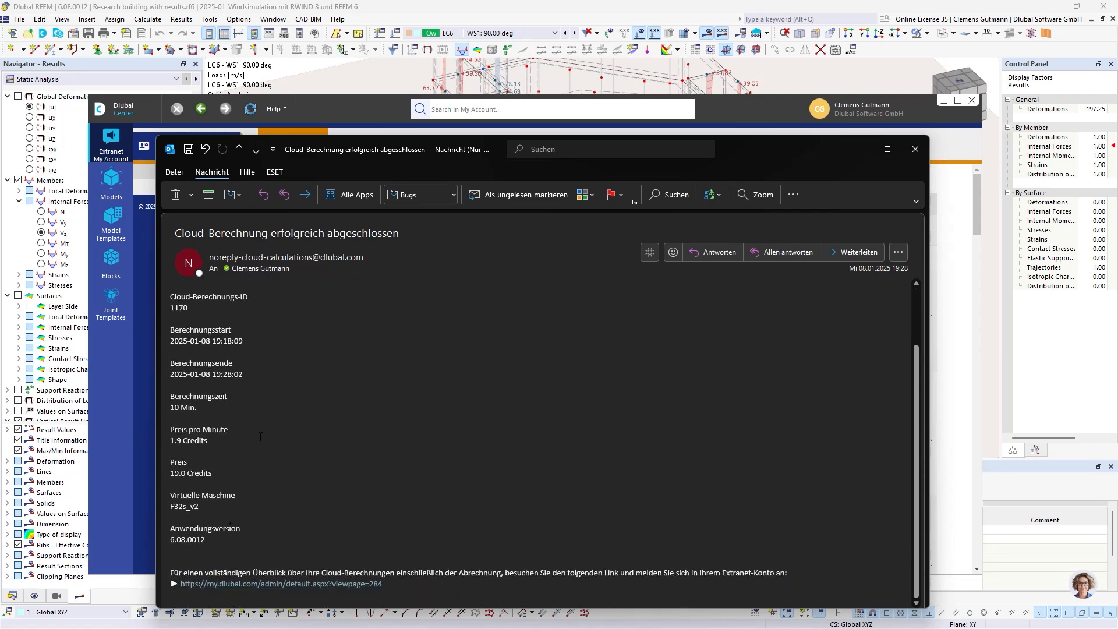
{"action": "scroll", "coordinate": [261, 437], "scroll_direction": "up", "scroll_amount": 2}
{"action": "scroll", "coordinate": [193, 501], "scroll_direction": "down", "scroll_amount": 2}
{"action": "scroll", "coordinate": [227, 532], "scroll_direction": "up", "scroll_amount": 2}
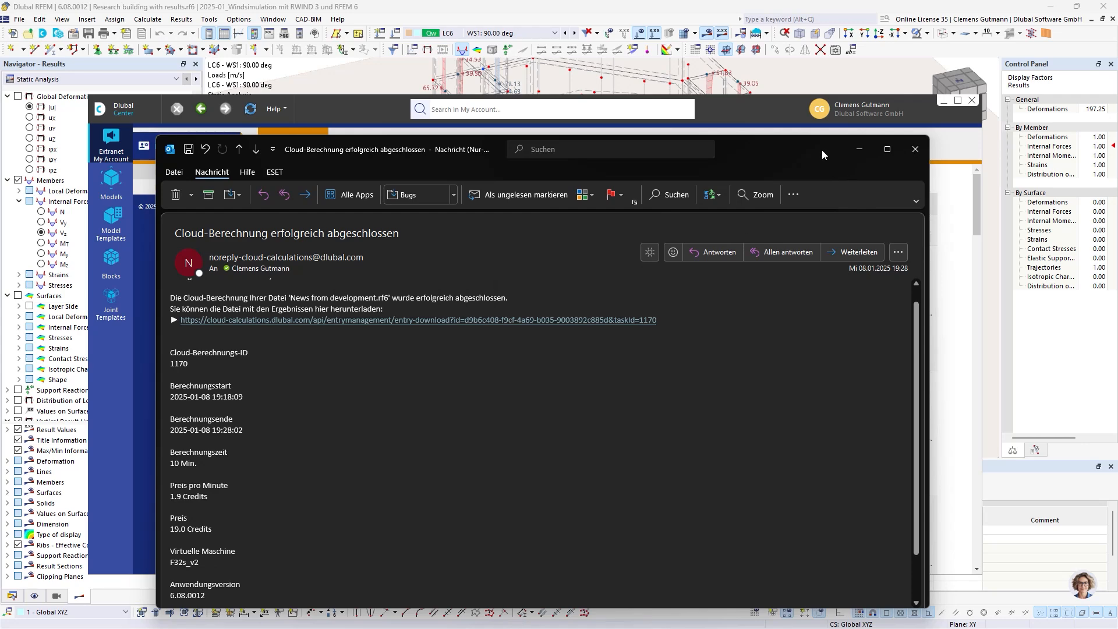
{"action": "left_click_drag", "start_coordinate": [816, 148], "coordinate": [726, 170]}
{"action": "left_click", "coordinate": [769, 173]}
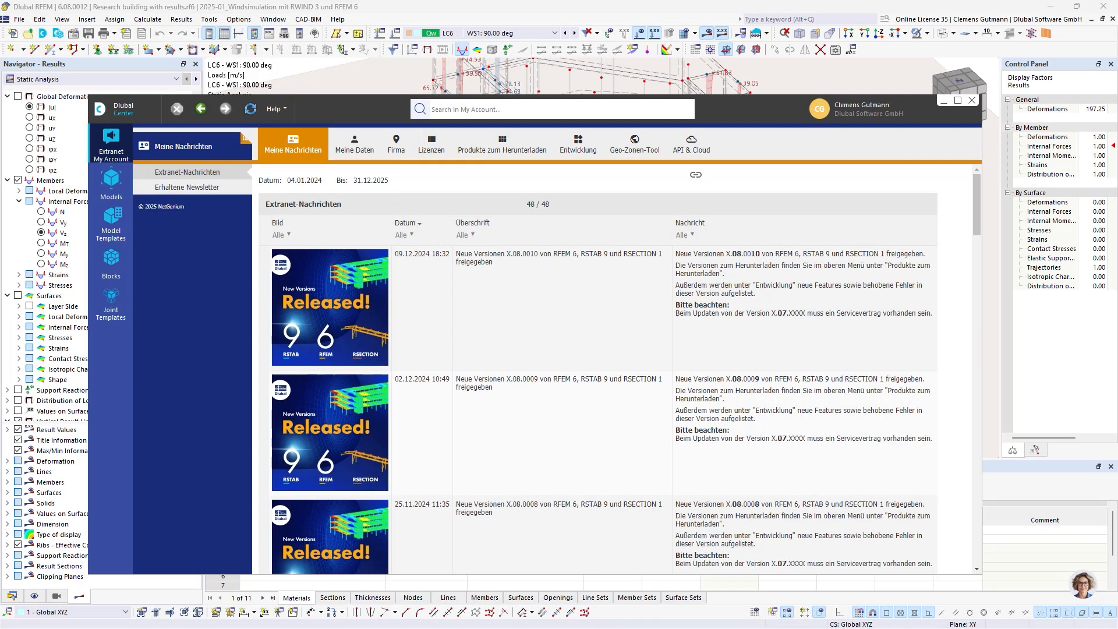
Step: Download the calculated model News from development.rf6 from the personal cloud calculations to Downloads and return to RFEM with it open
{"action": "left_click", "coordinate": [693, 147]}
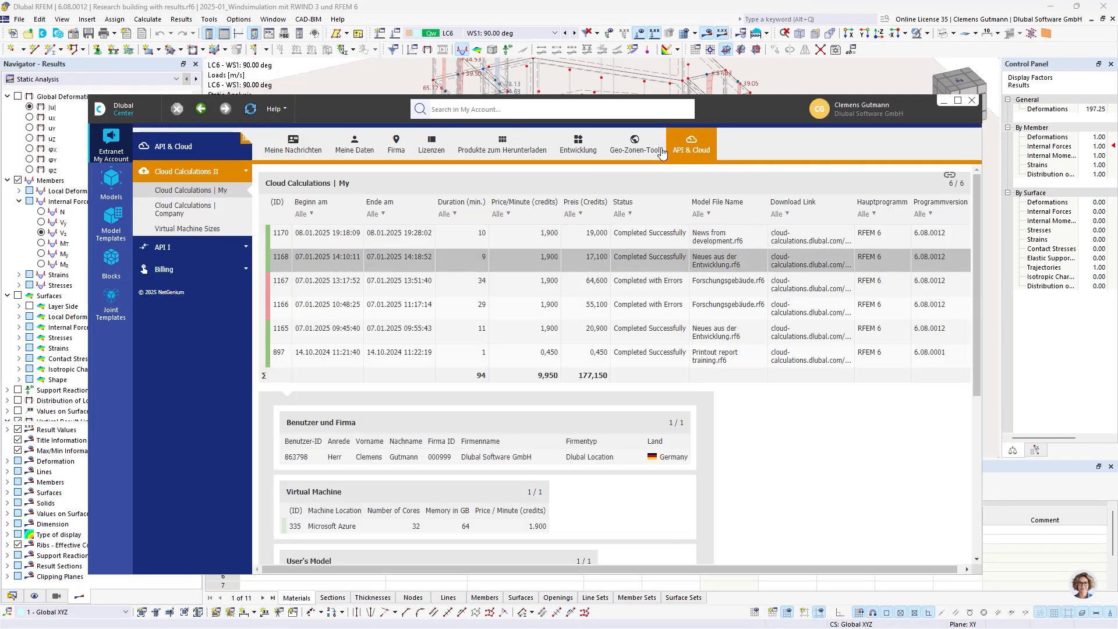
{"action": "left_click", "coordinate": [446, 237]}
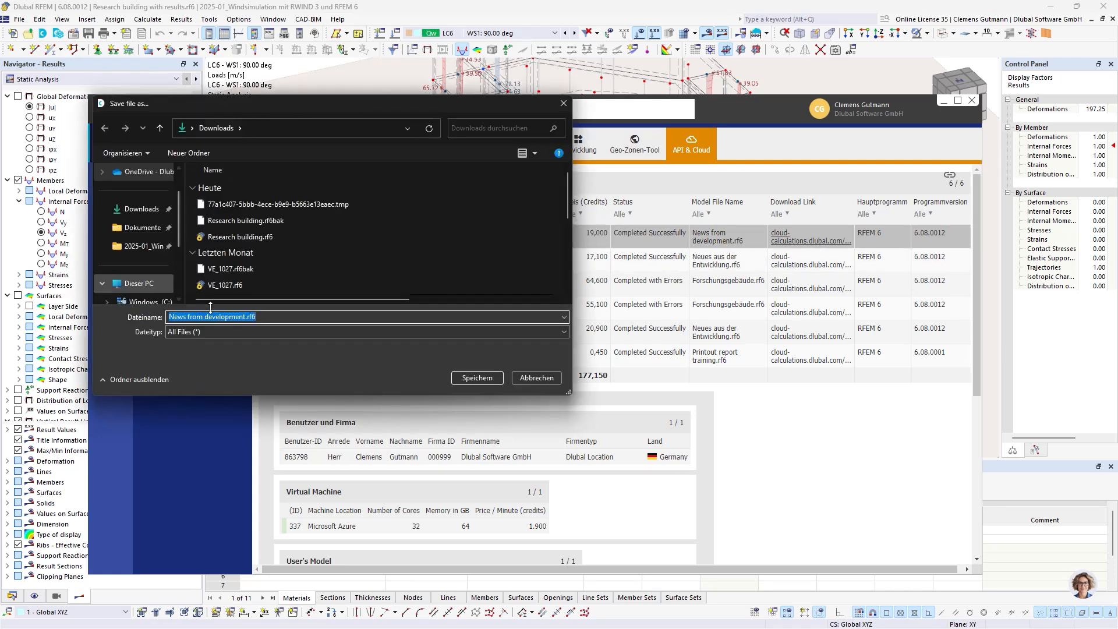
{"action": "left_click", "coordinate": [477, 377]}
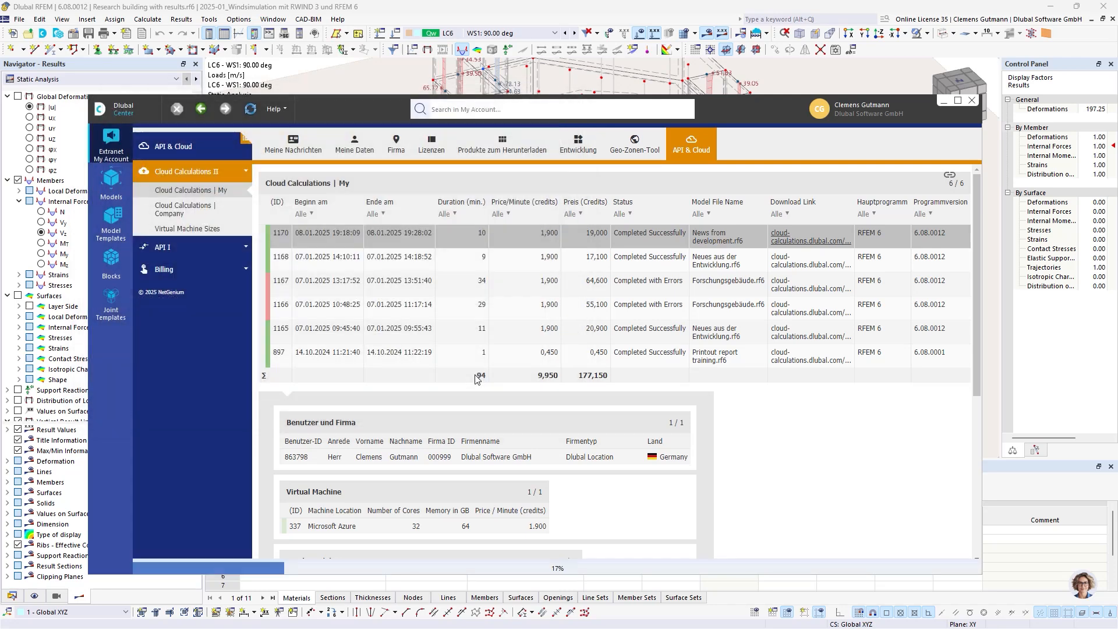
{"action": "left_click", "coordinate": [974, 99]}
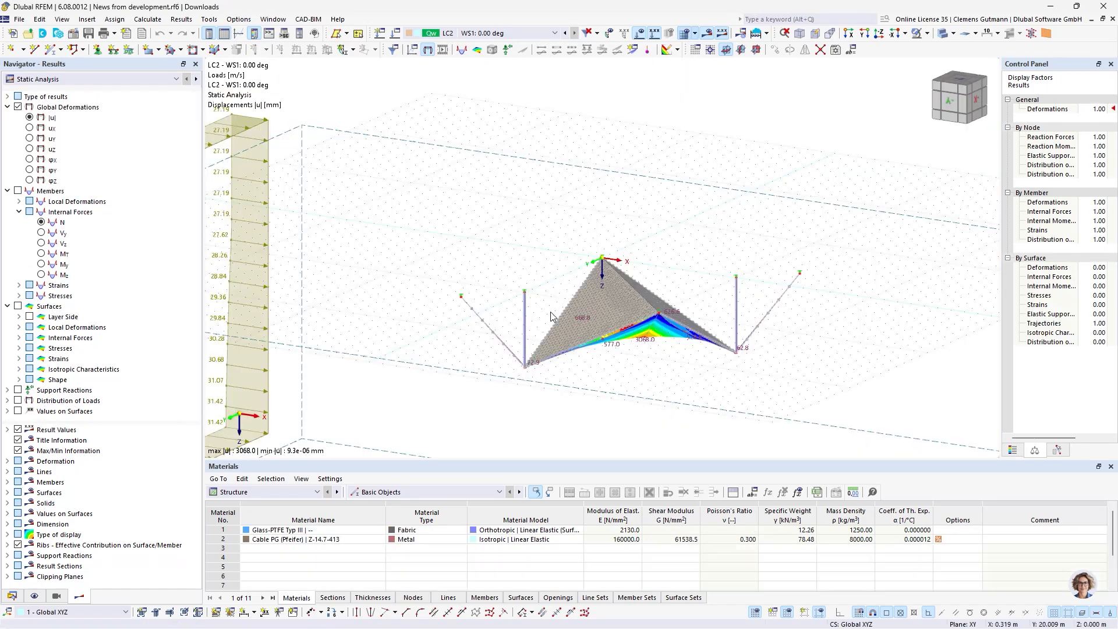
Step: Inspect the membrane structure's deformations for LC2, then show its surface pressures p from the Wind Simulation Analysis
{"action": "middle_click_drag", "start_coordinate": [650, 390], "coordinate": [622, 75], "text": "ctrl"}
{"action": "middle_click_drag", "start_coordinate": [618, 402], "coordinate": [623, 294], "text": "ctrl"}
{"action": "scroll", "coordinate": [573, 301], "scroll_direction": "up", "scroll_amount": 2}
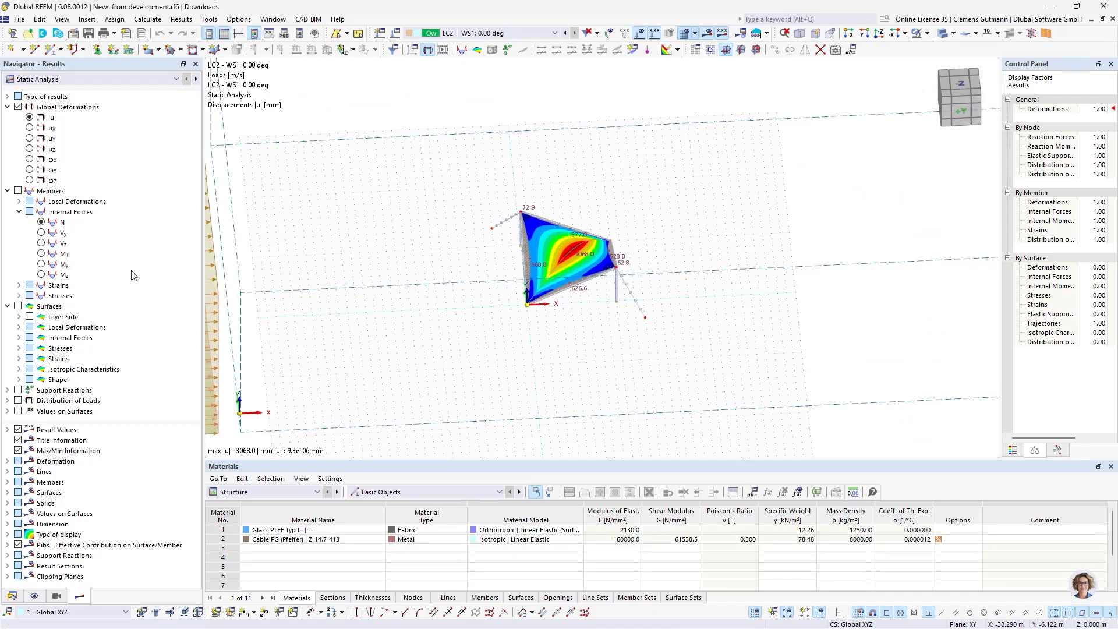
{"action": "left_click", "coordinate": [197, 79]}
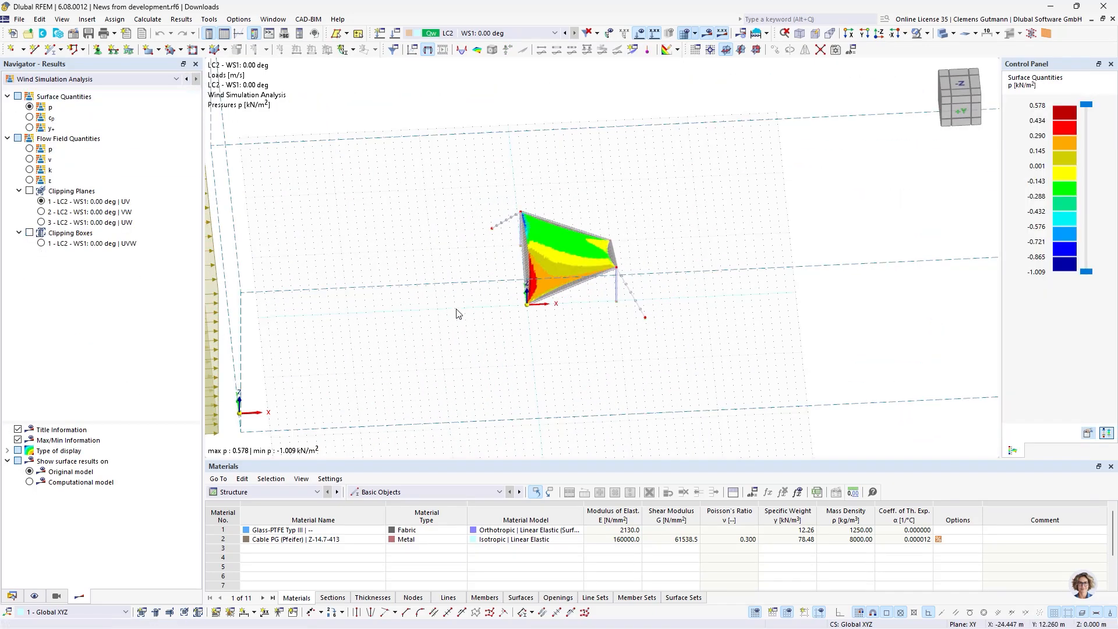
{"action": "middle_click_drag", "start_coordinate": [554, 371], "coordinate": [560, 411], "text": "ctrl"}
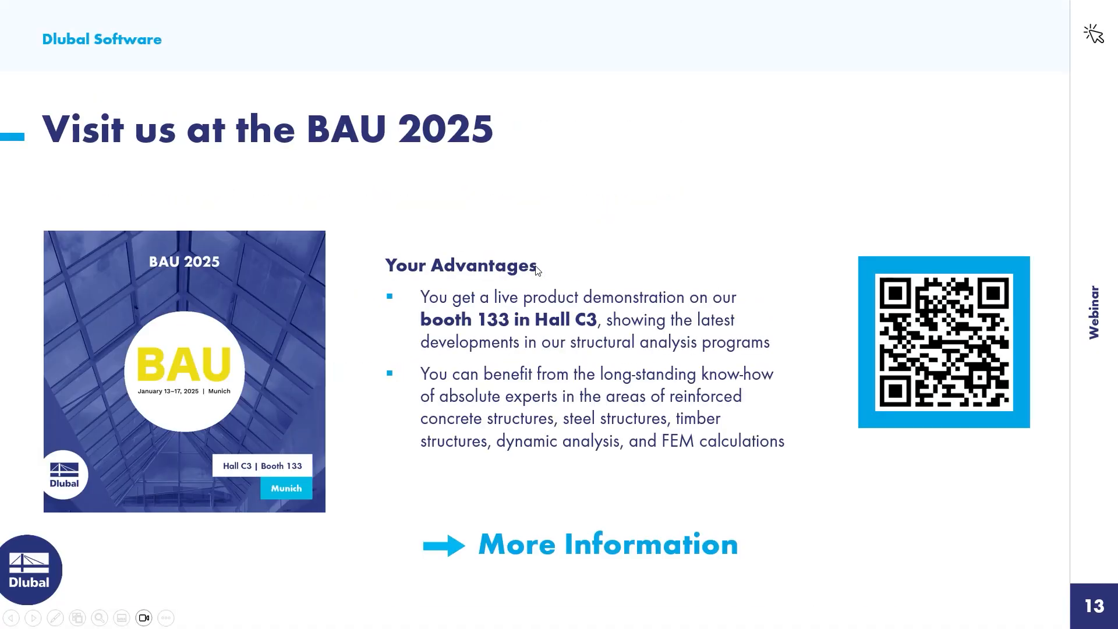
{"action": "key", "text": "Left"}
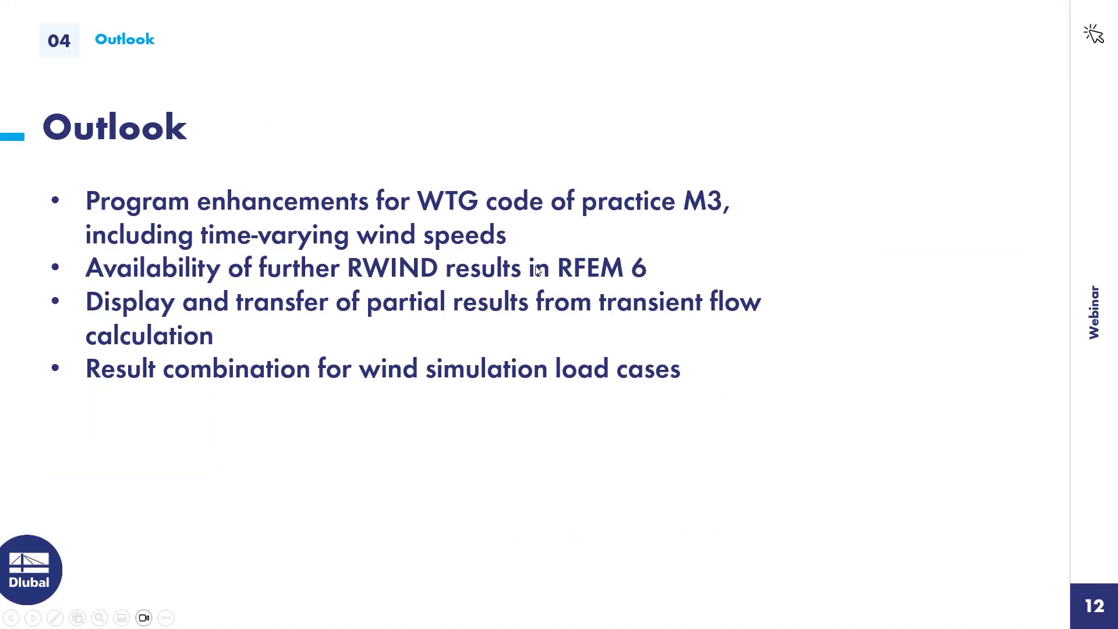